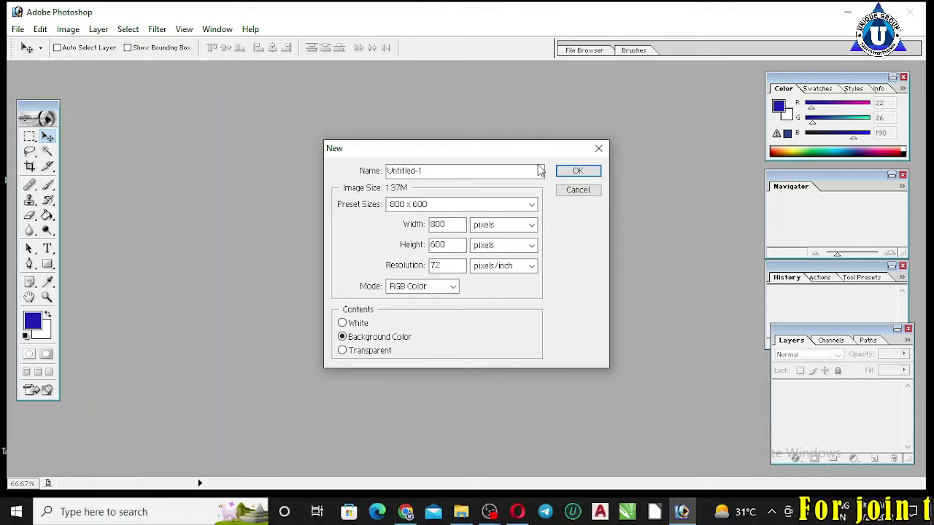
Set New-document contents to White, then cancel the New dialog twice without creating a document
left_click(360, 321)
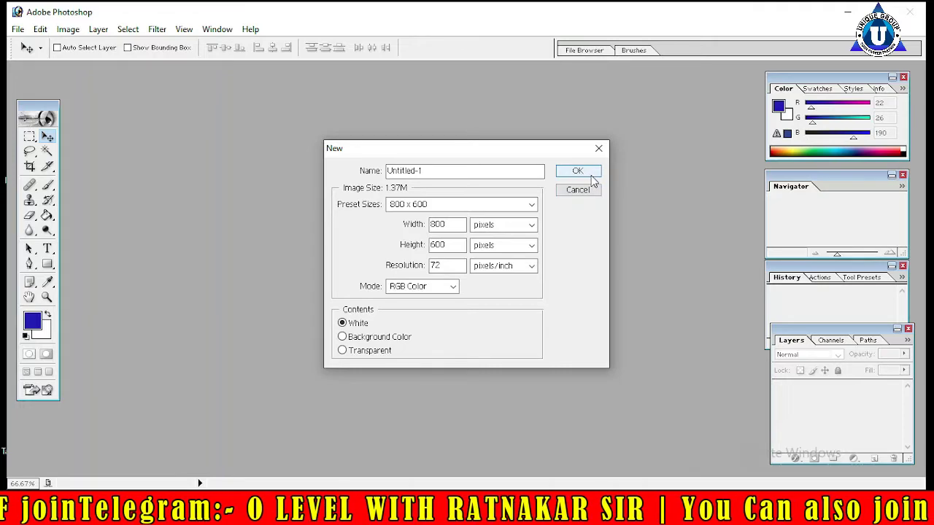
left_click(598, 148)
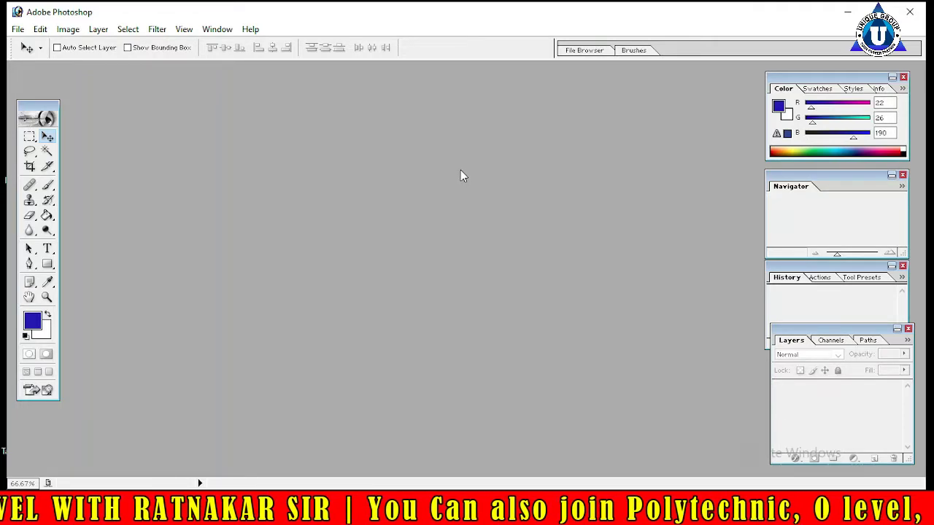
key("ctrl+n")
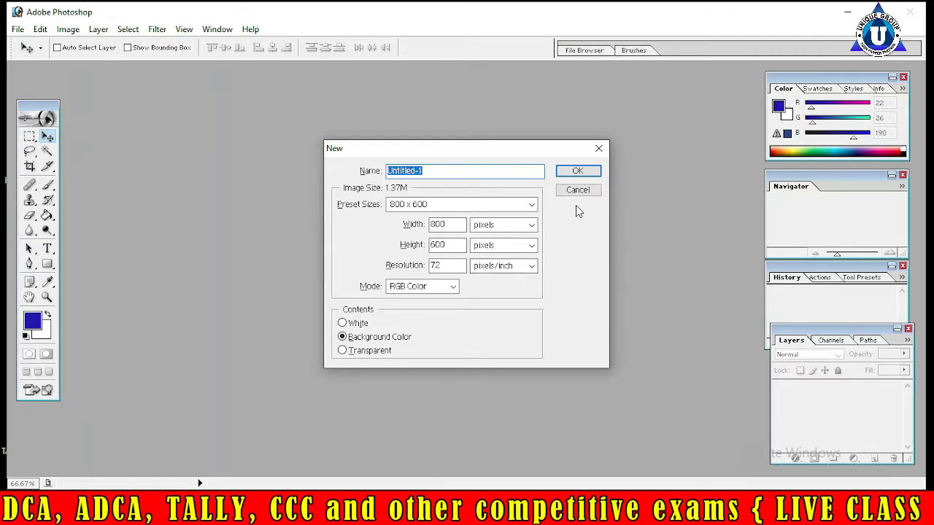
left_click(598, 150)
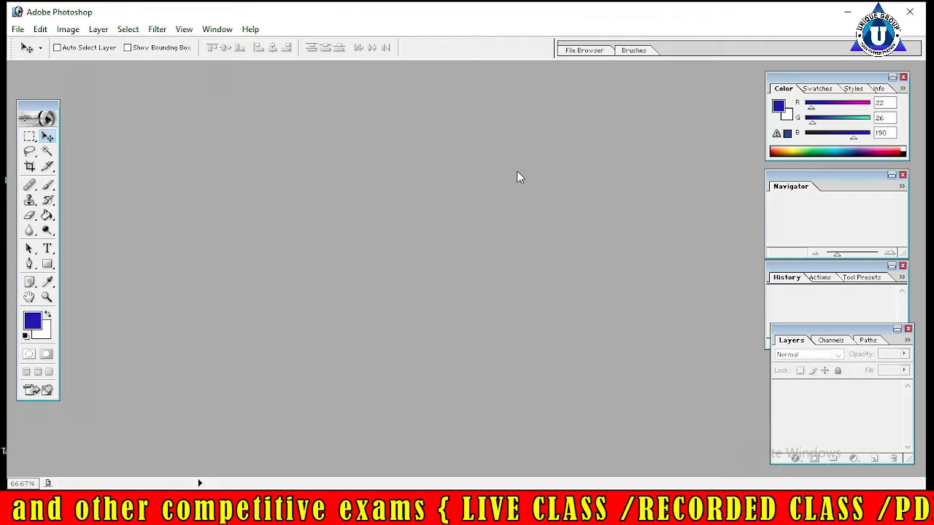
Start a new document and rename it 'uniquie online guru'
left_click(17, 31)
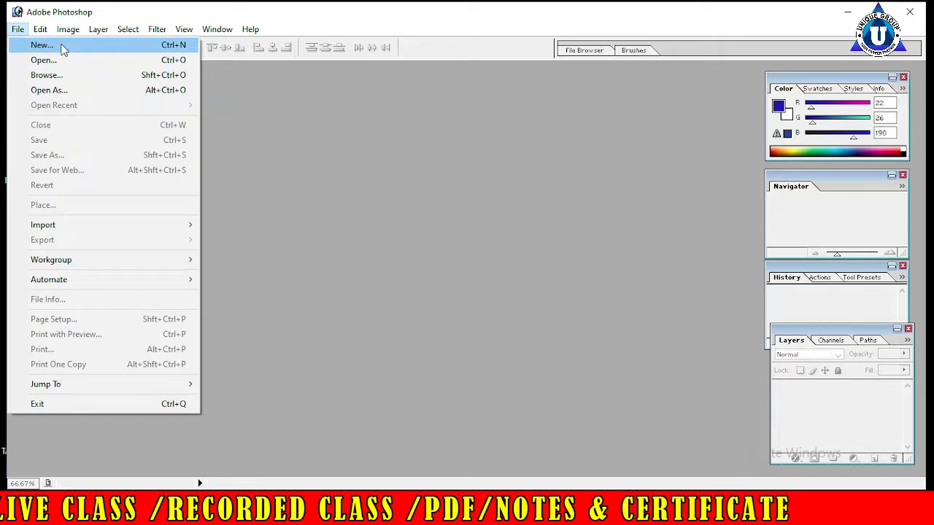
left_click(152, 45)
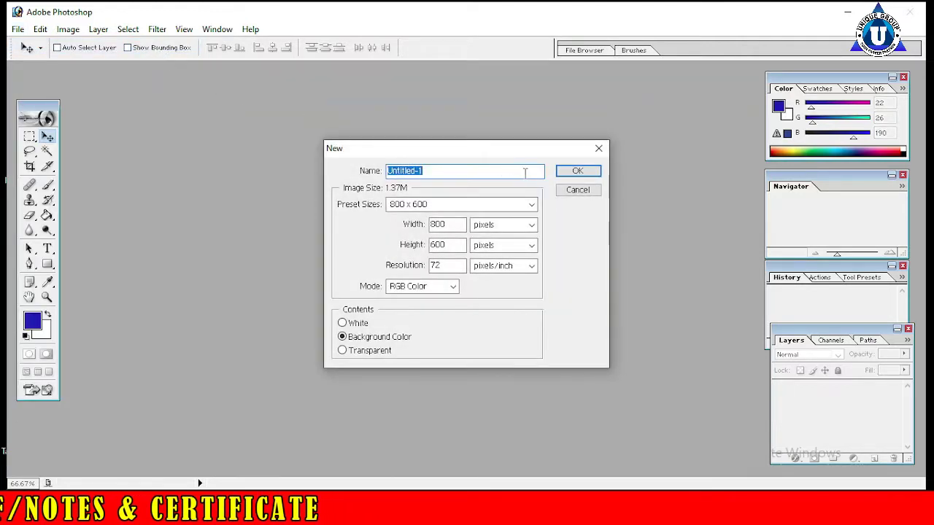
left_click(525, 172)
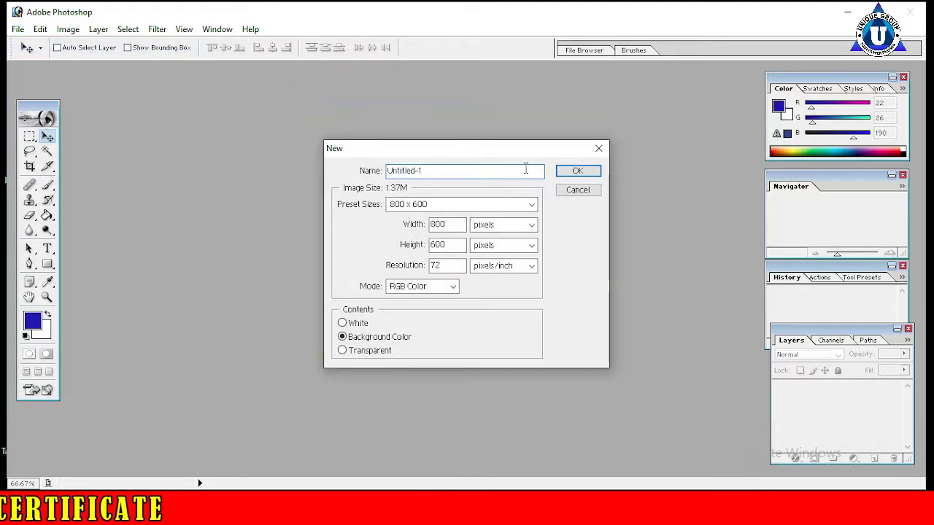
key("BackSpace")
key("BackSpace")
key("BackSpace")
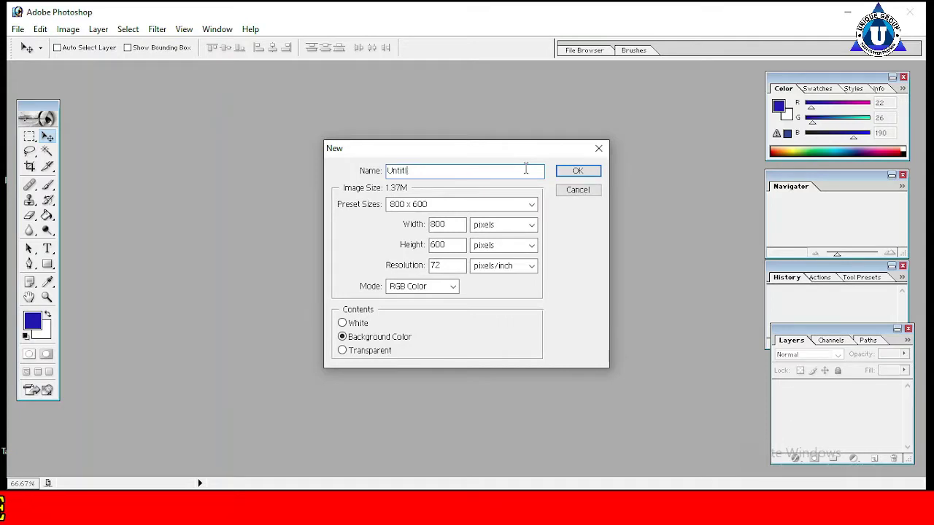
key("BackSpace")
key("BackSpace")
key("BackSpace")
key("BackSpace")
key("BackSpace")
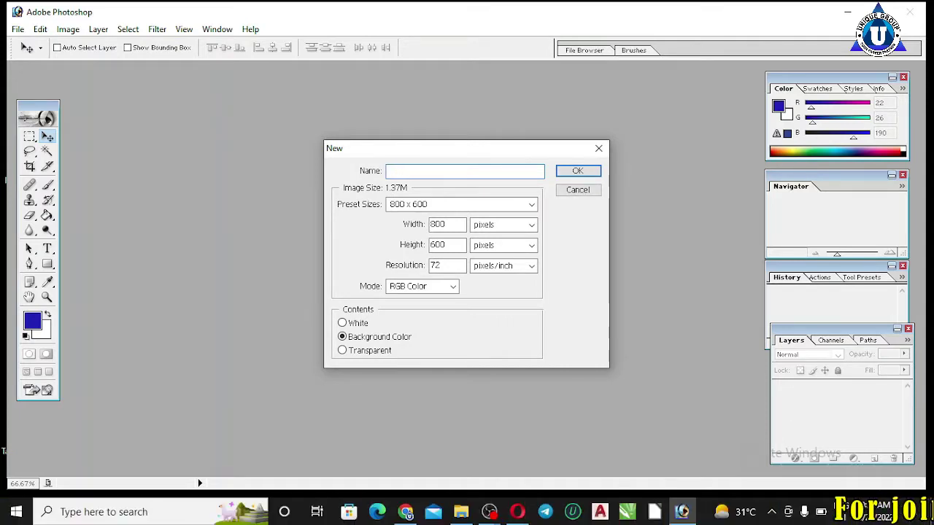
type("uniq")
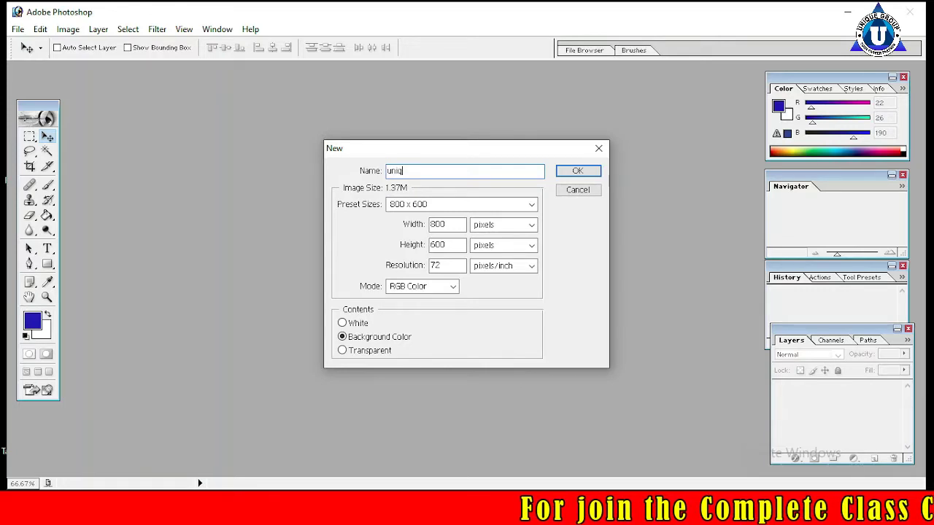
type("uie")
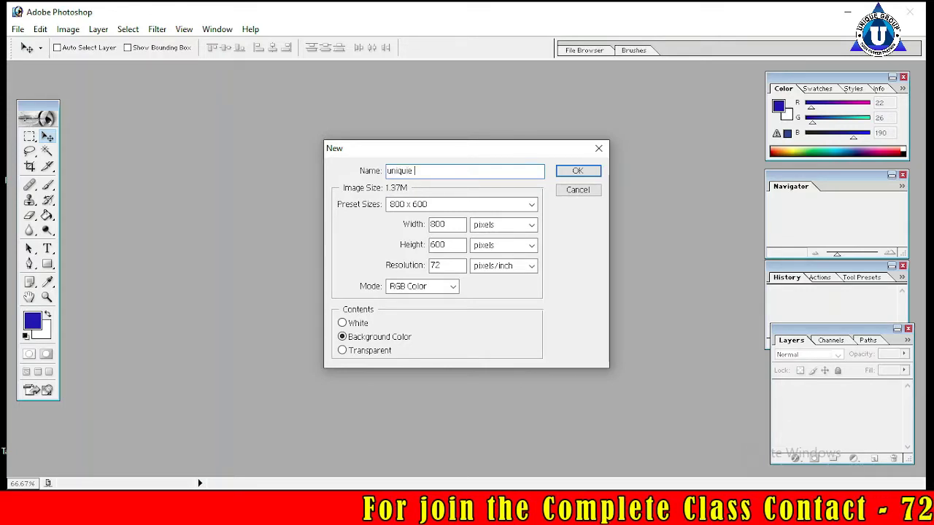
type("onli")
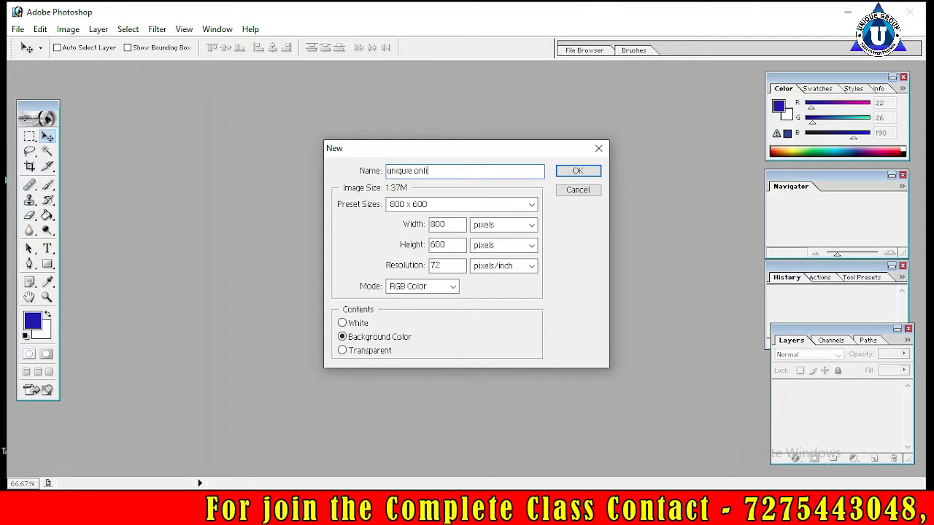
type("nef")
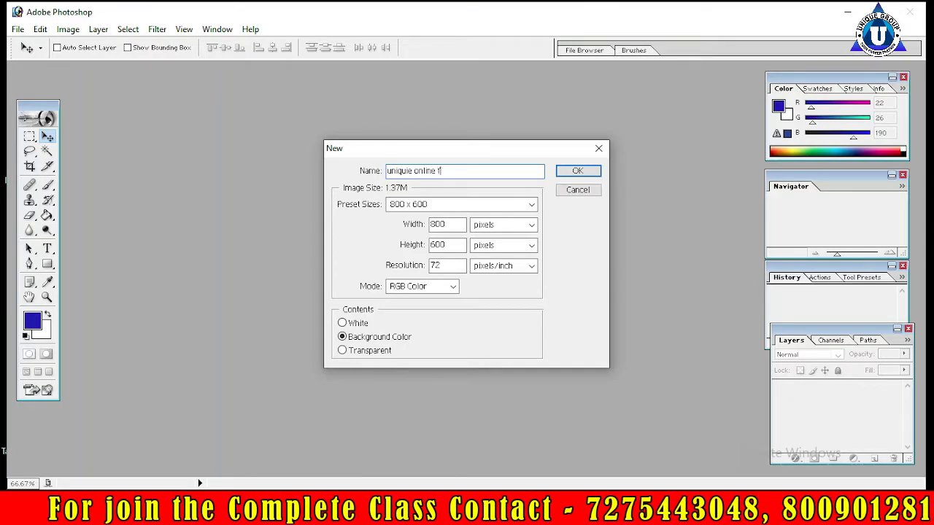
type("guru")
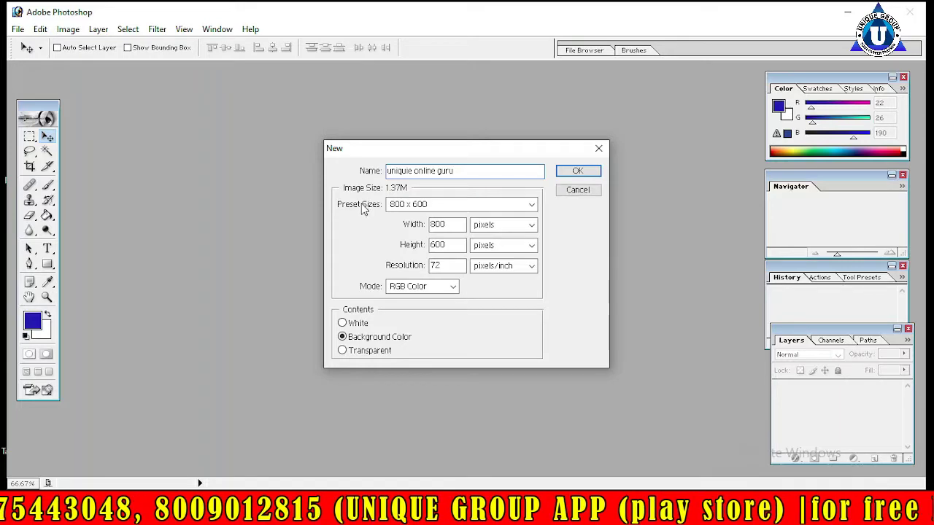
Choose the 800 x 600 preset size with White background contents
left_click(452, 207)
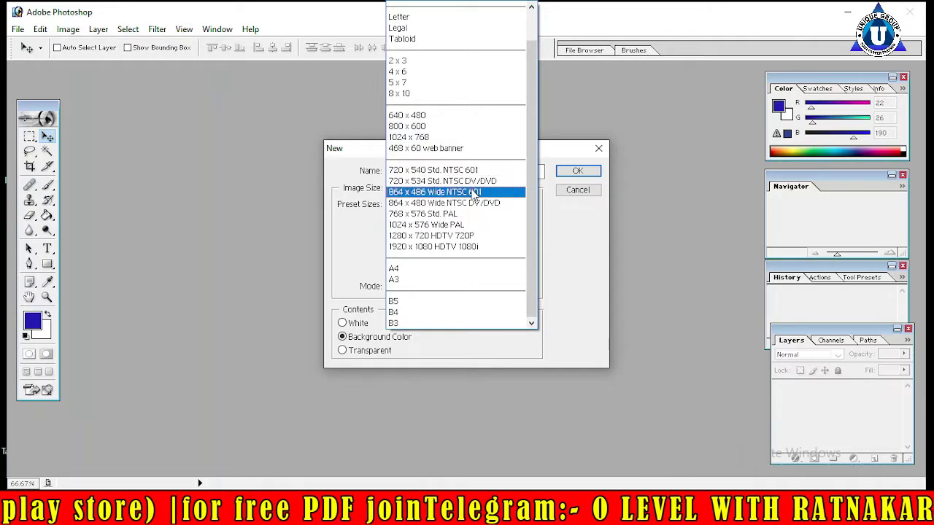
left_click(453, 127)
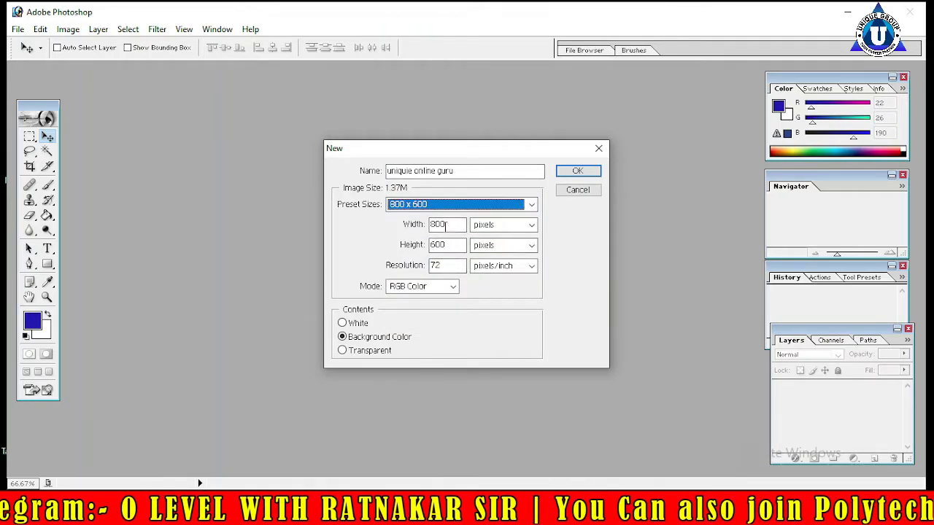
left_click(360, 325)
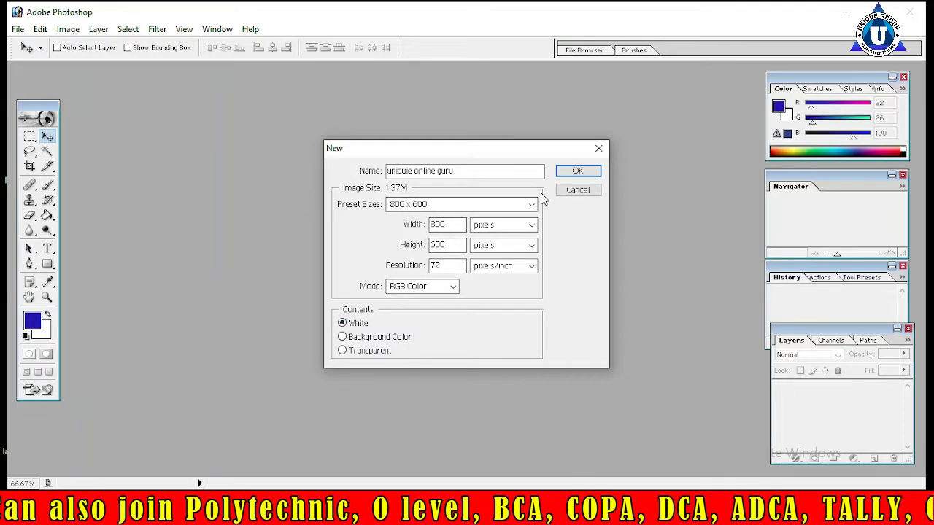
Create the document, centre its window, and stack the Color, Navigator, History and Layers panels on the right
left_click(568, 175)
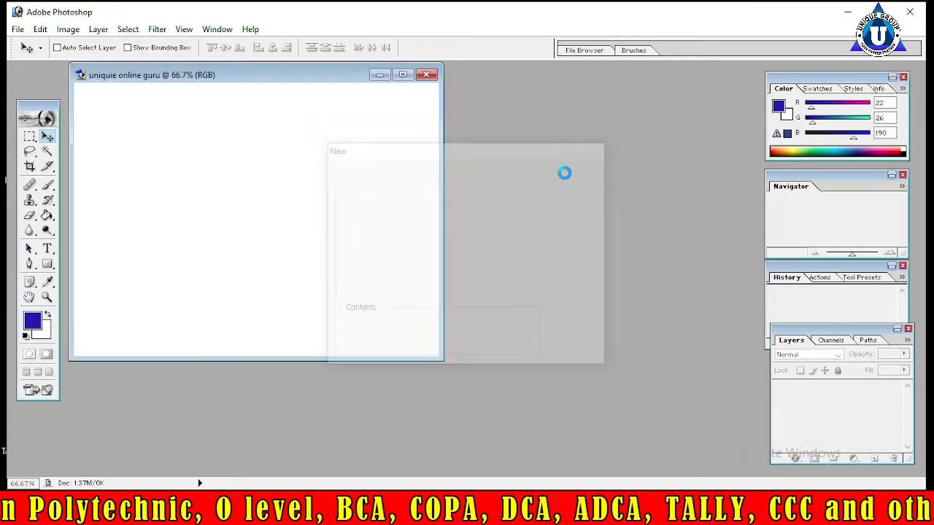
left_click_drag(298, 84, 458, 123)
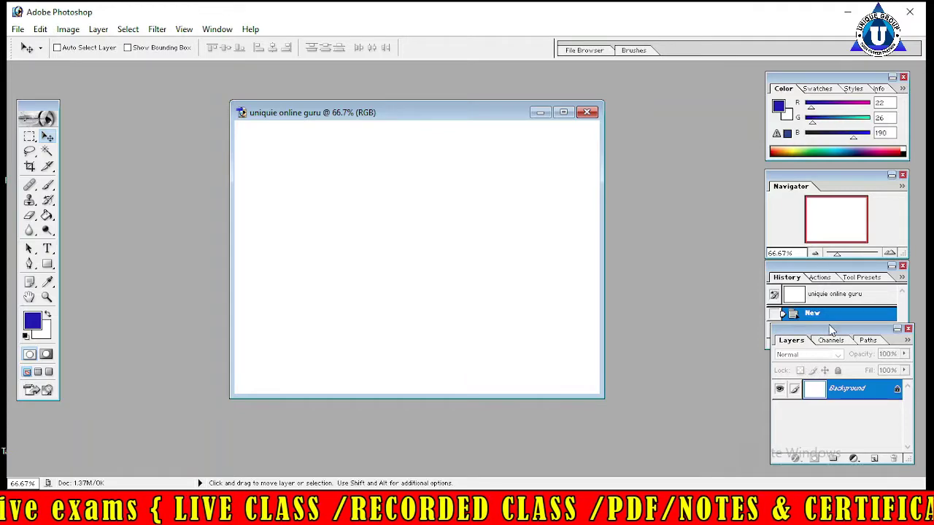
left_click_drag(827, 359, 821, 387)
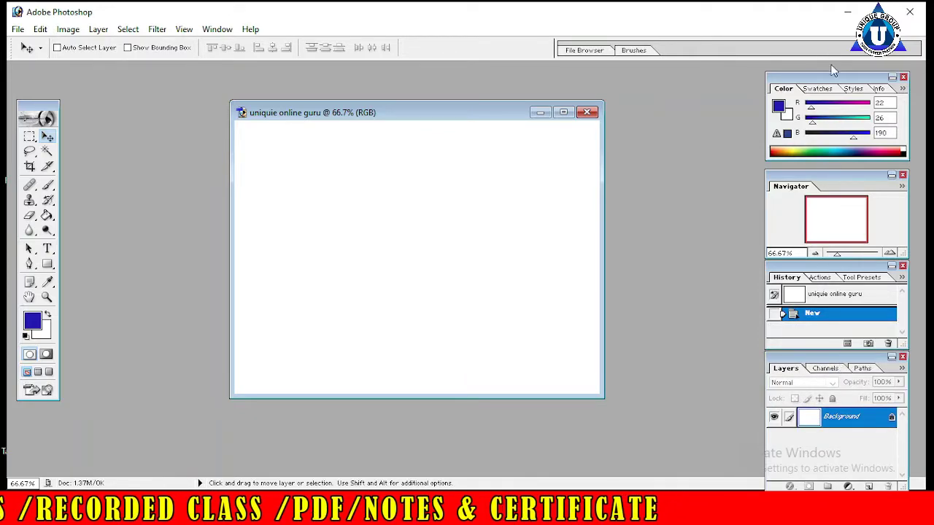
left_click_drag(849, 76, 864, 65)
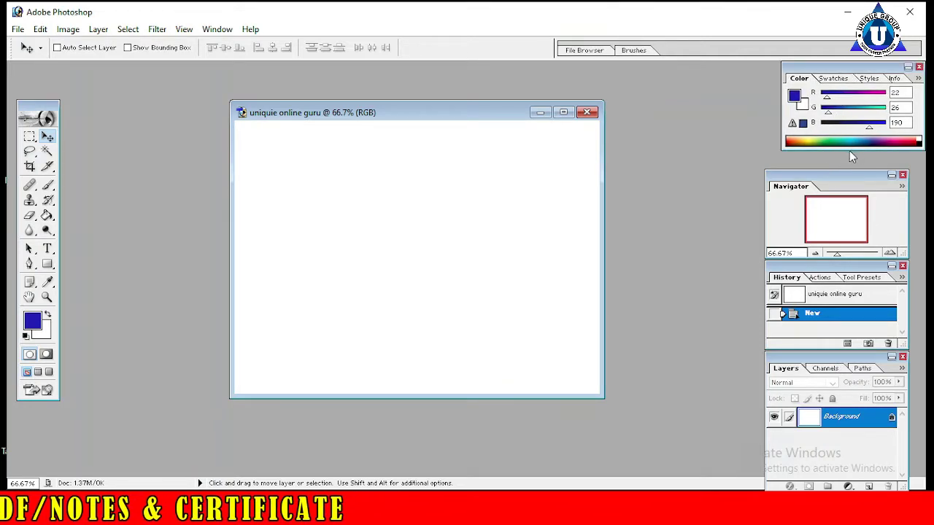
left_click_drag(840, 178, 856, 161)
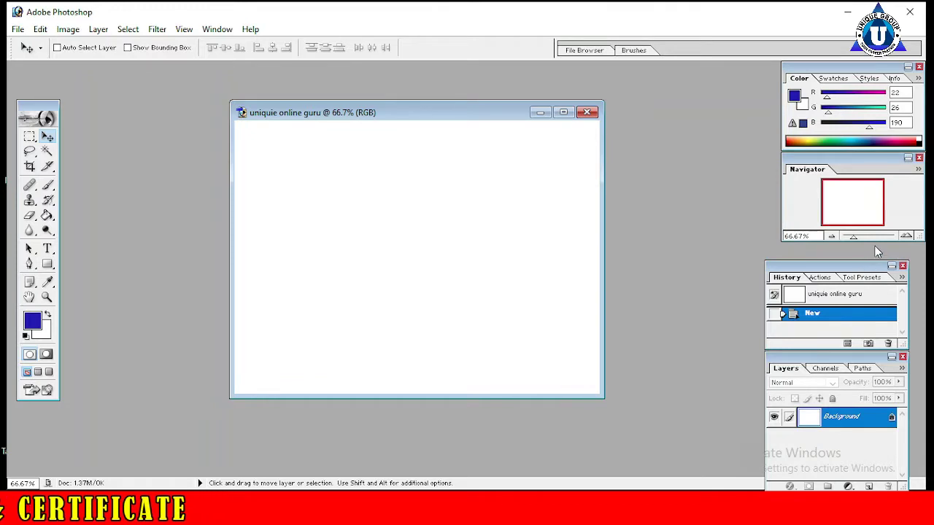
left_click_drag(858, 263, 874, 245)
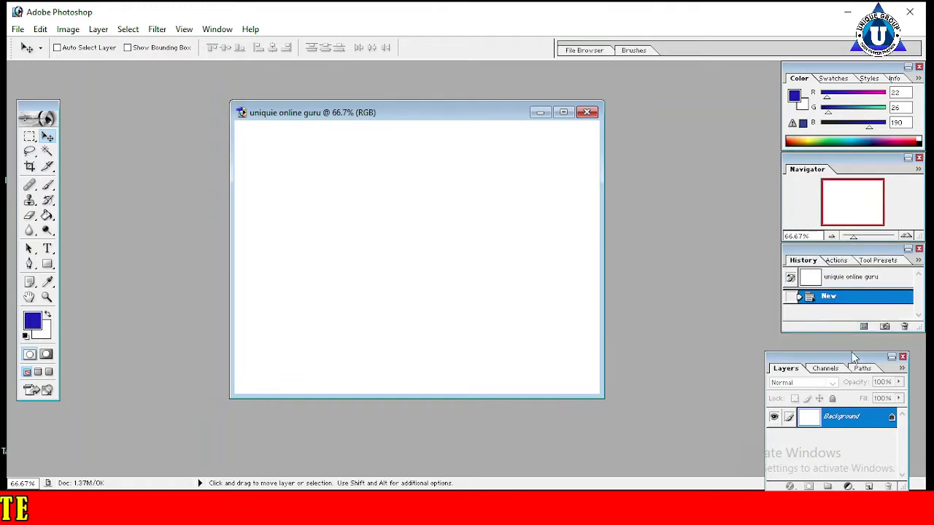
left_click_drag(862, 356, 878, 328)
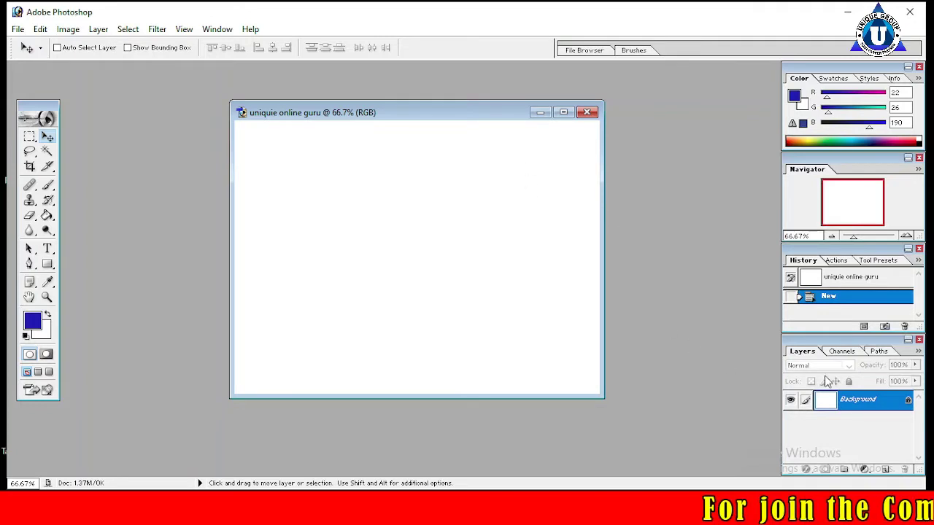
Convert Background to Layer 0, reposition the toolbox, and open then close the Edit menu
double_click(874, 407)
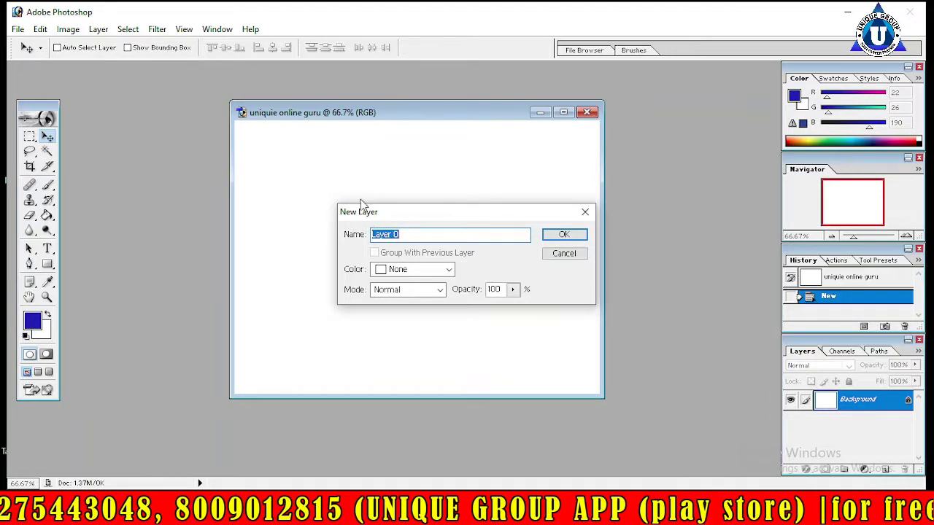
left_click(563, 235)
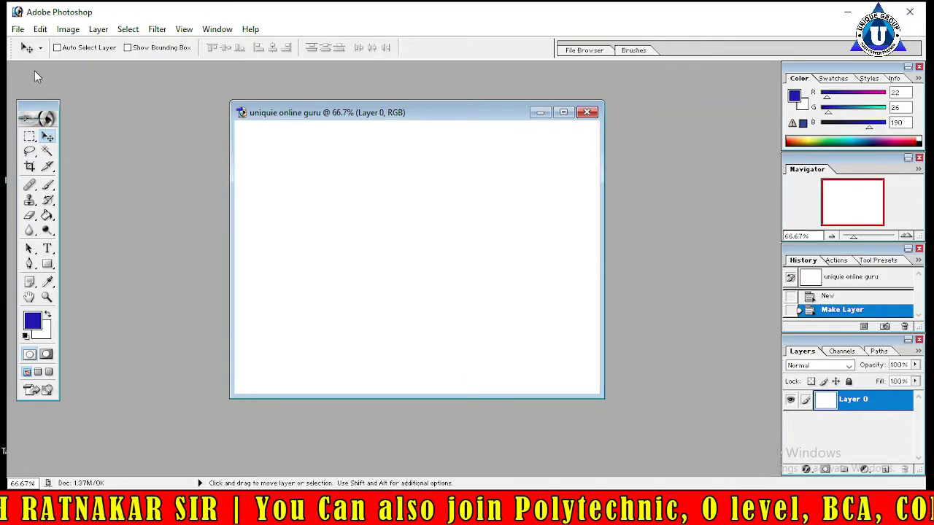
left_click_drag(34, 70, 41, 78)
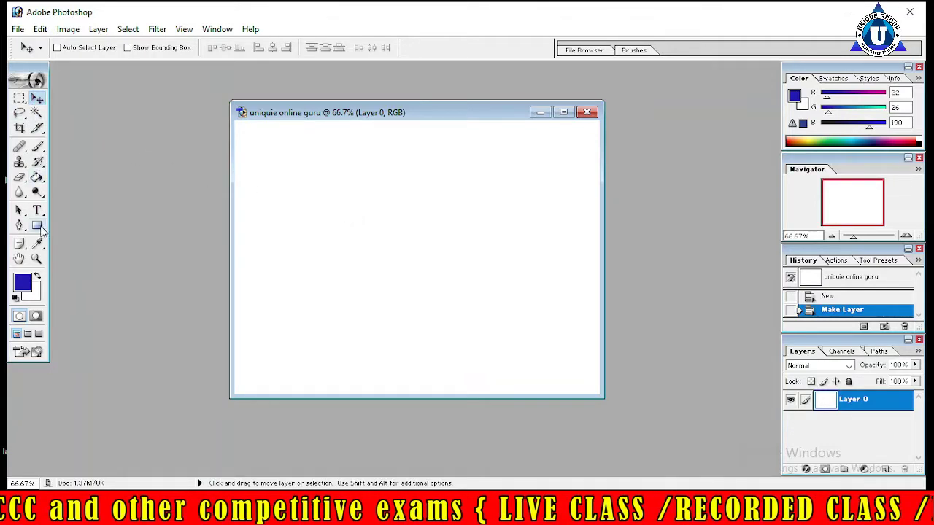
left_click(17, 29)
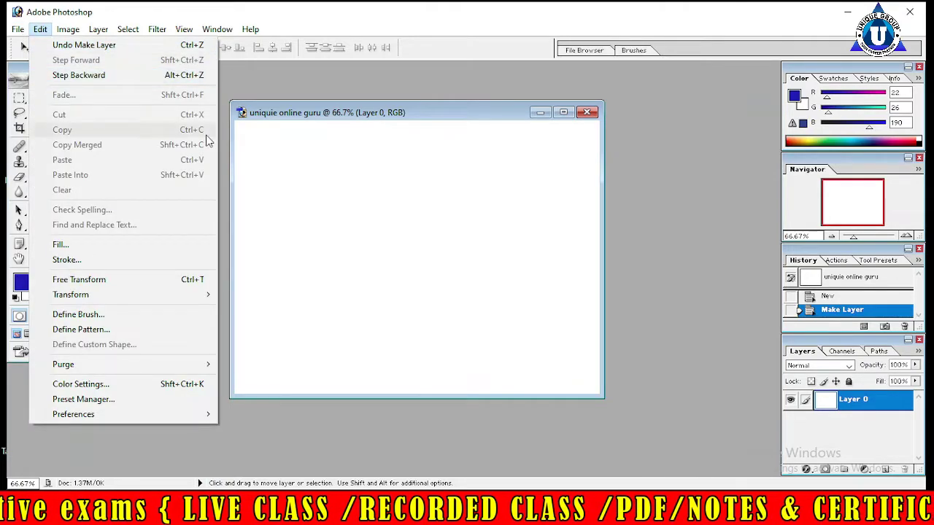
left_click(363, 192)
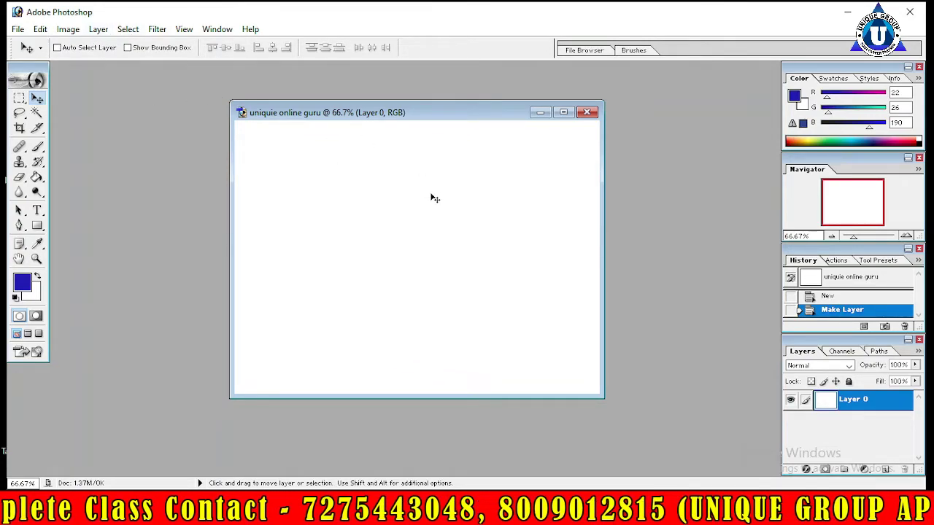
Maximize the document and drag a Rectangular Marquee selection inset from the canvas edges
left_click(563, 112)
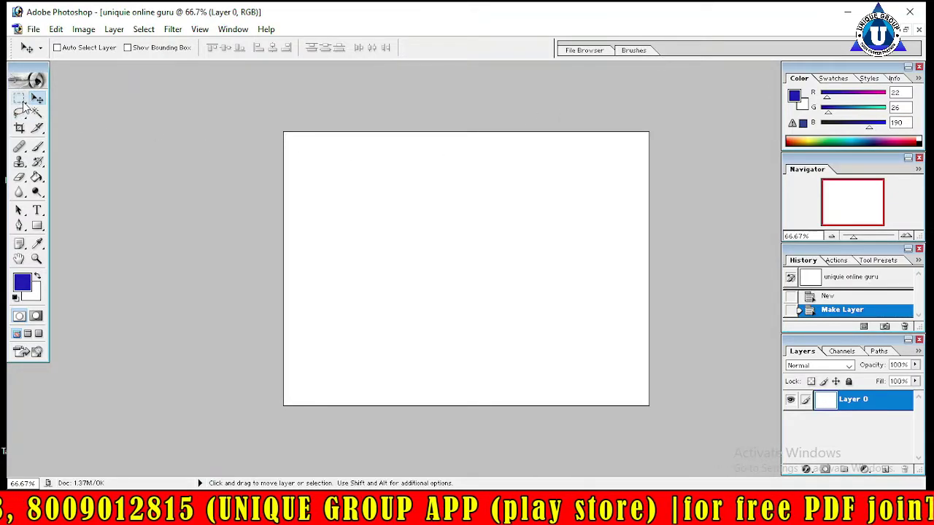
left_click(21, 100)
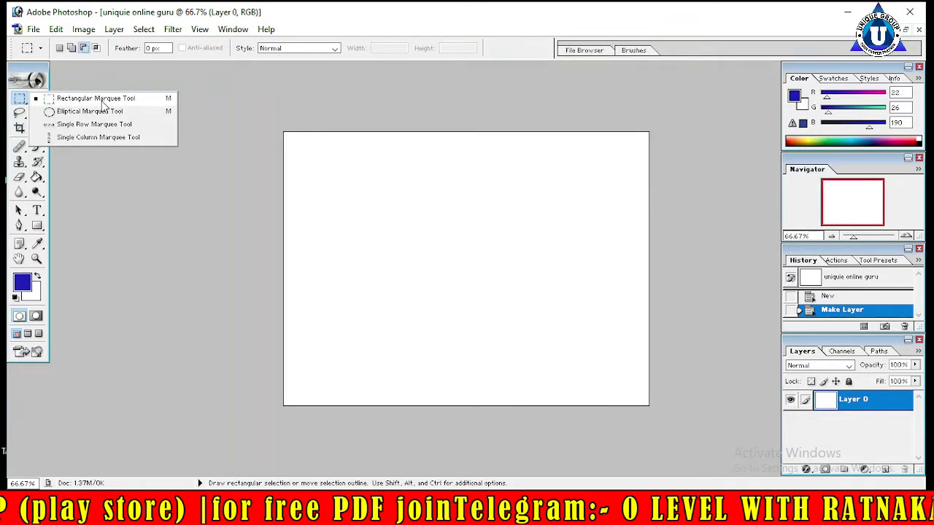
left_click(101, 101)
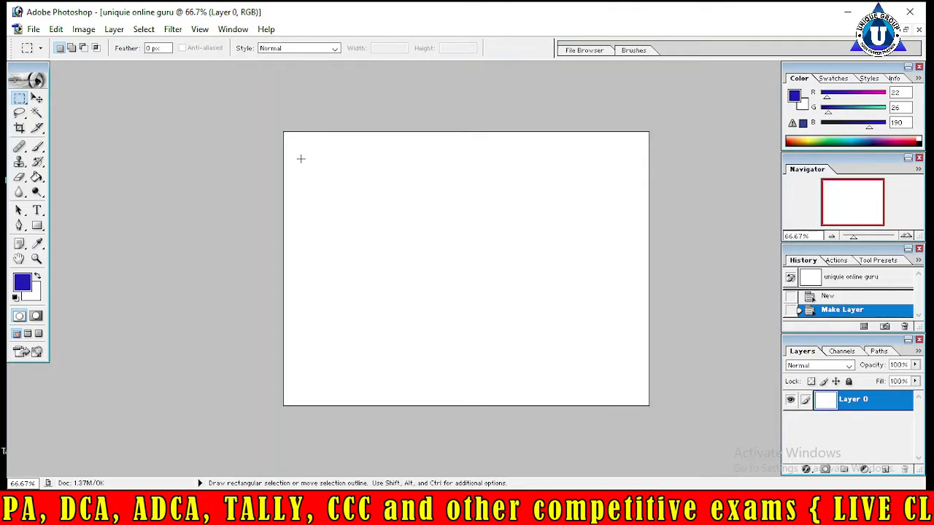
left_click_drag(336, 184, 627, 320)
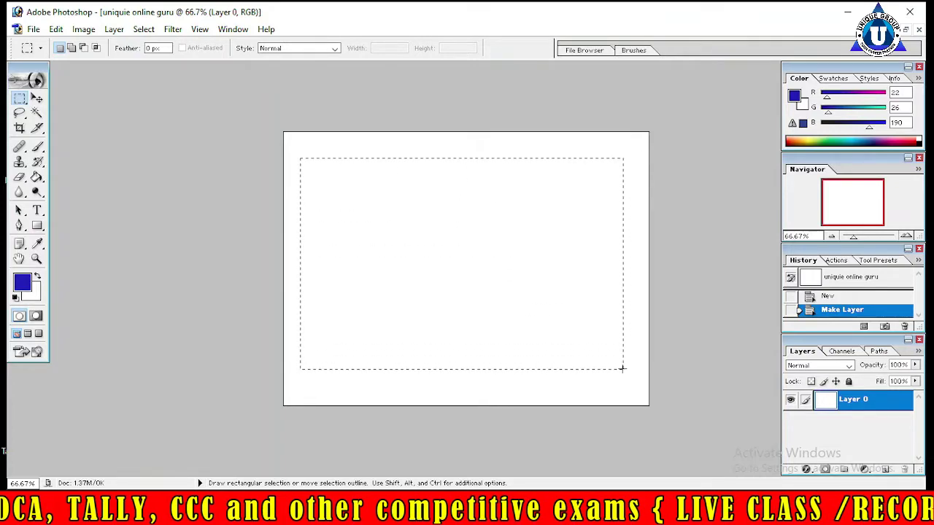
left_click_drag(621, 368, 624, 369)
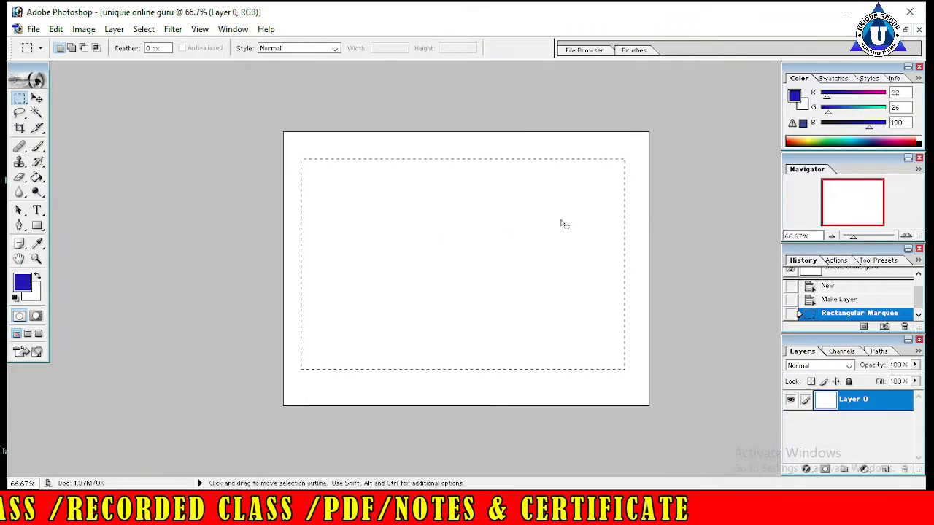
Delete the selected rectangle's contents to transparency and select the Paint Bucket Tool
key("Delete")
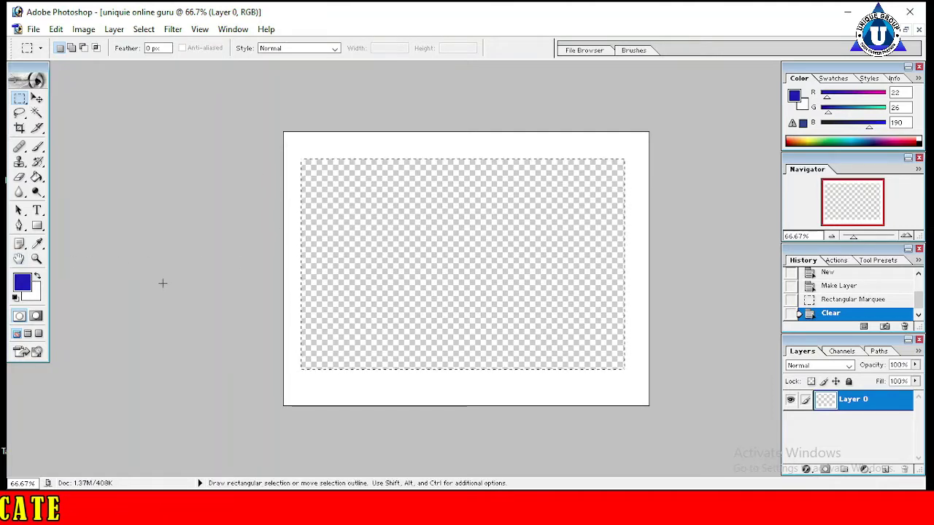
left_click_drag(36, 177, 80, 194)
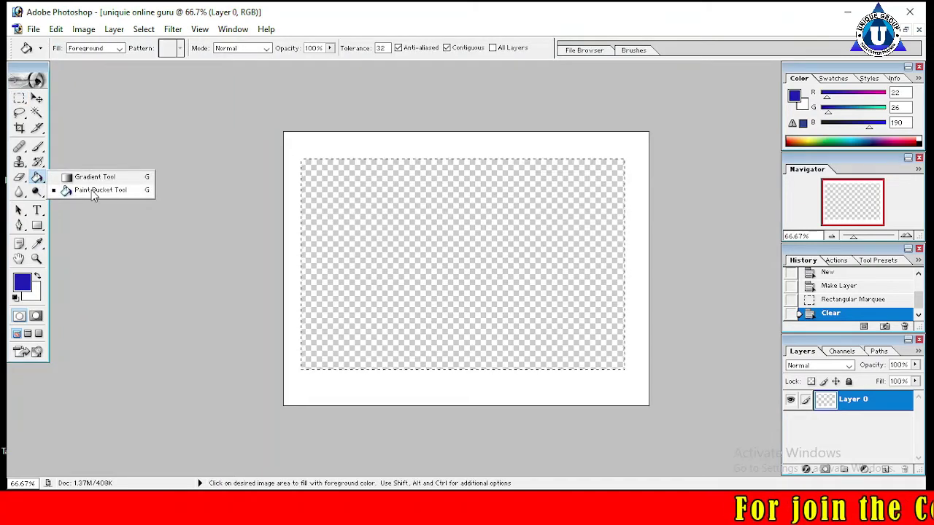
left_click(91, 190)
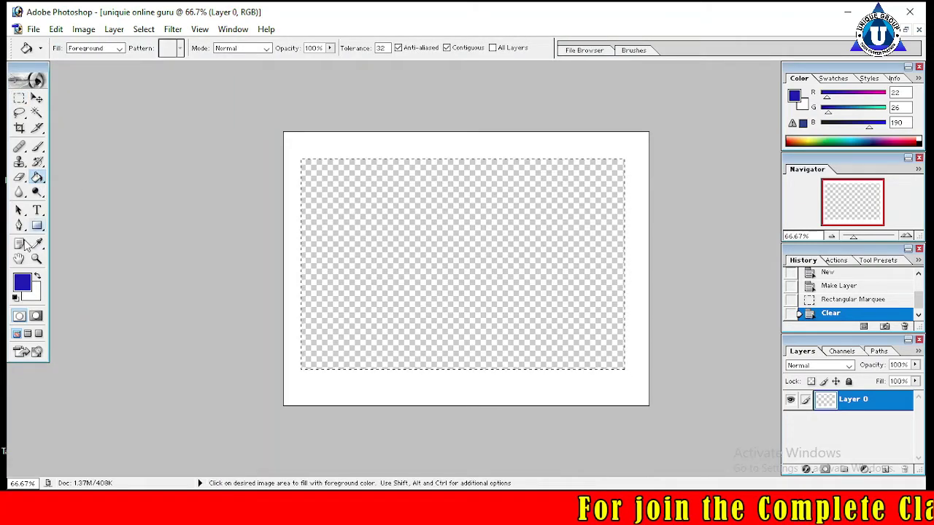
Set a pink-red foreground colour, fill the cleared rectangle with it, then undo the fill
left_click(22, 281)
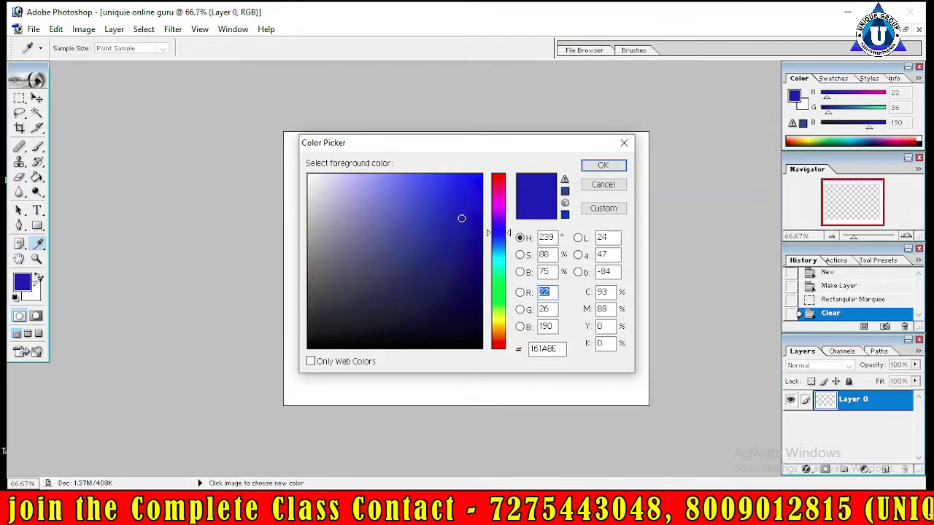
left_click(496, 184)
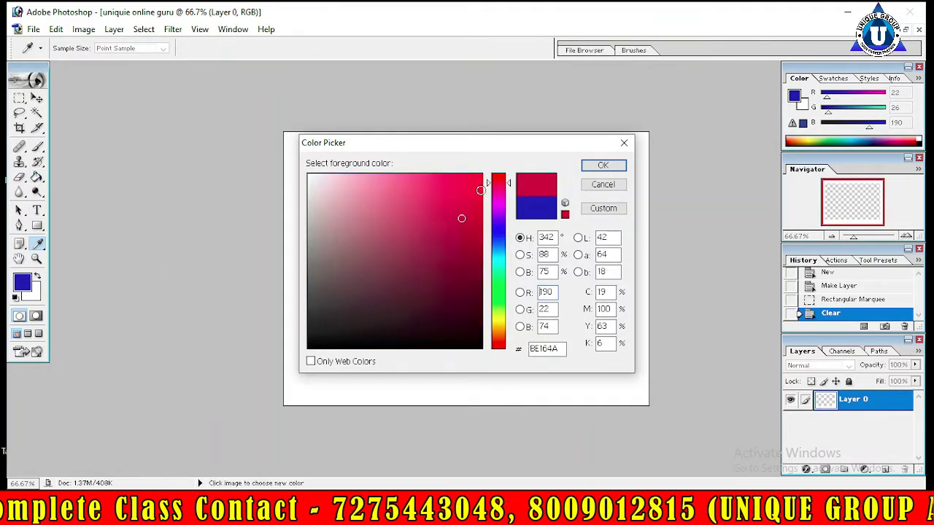
left_click(466, 193)
left_click(602, 165)
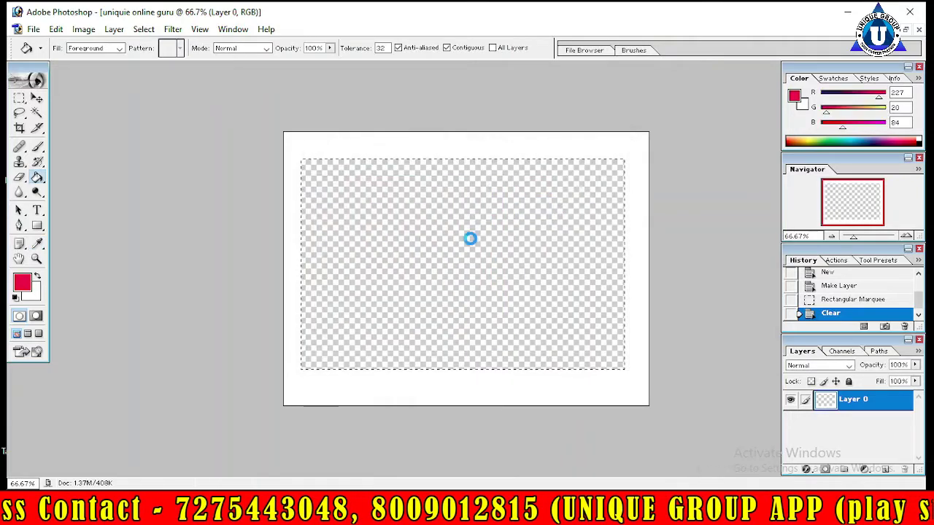
left_click(470, 248)
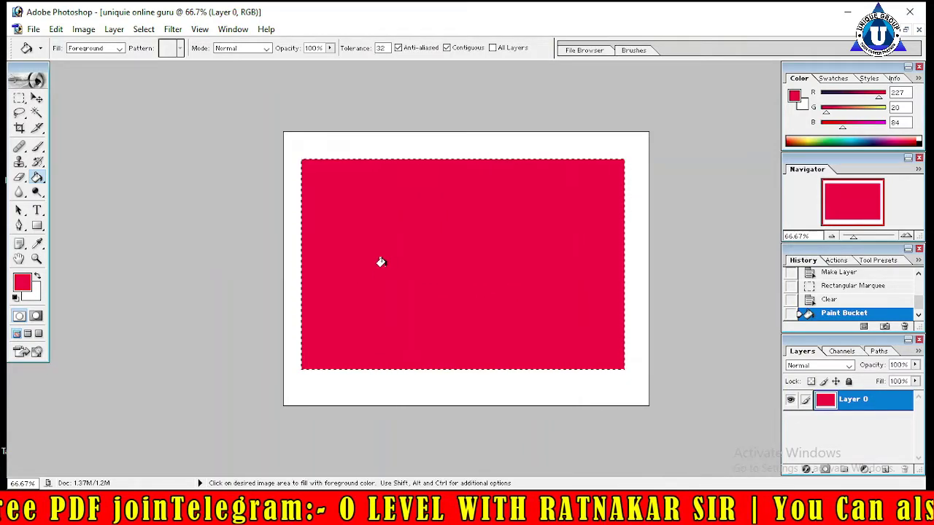
key("ctrl+z")
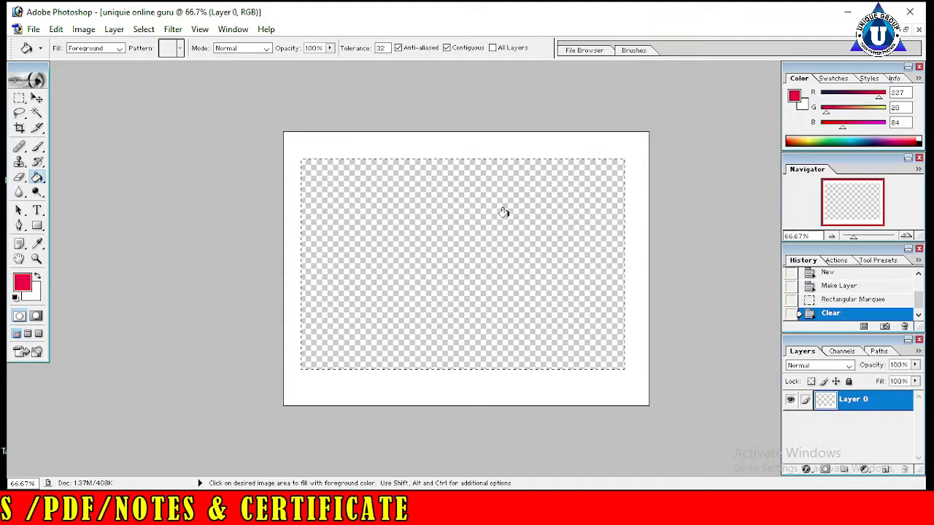
Close the uniquie online guru document without saving changes
left_click(905, 29)
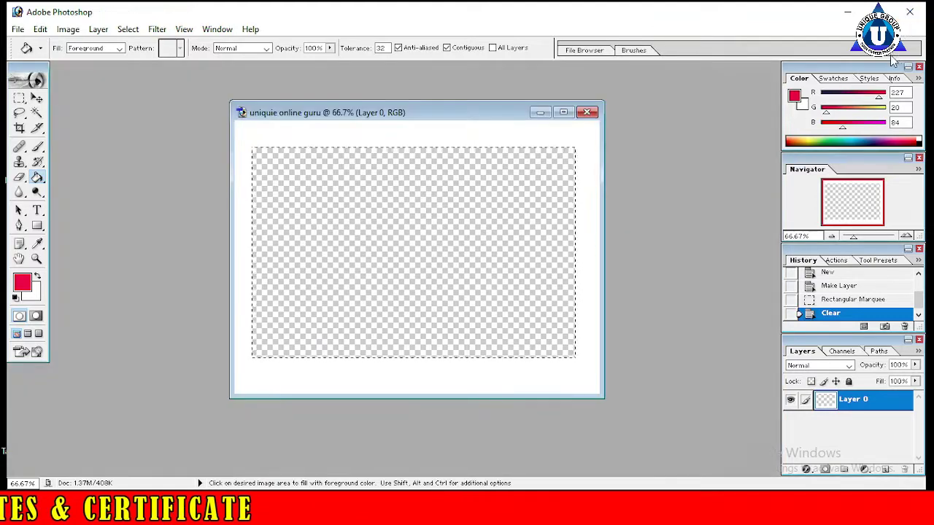
left_click(586, 113)
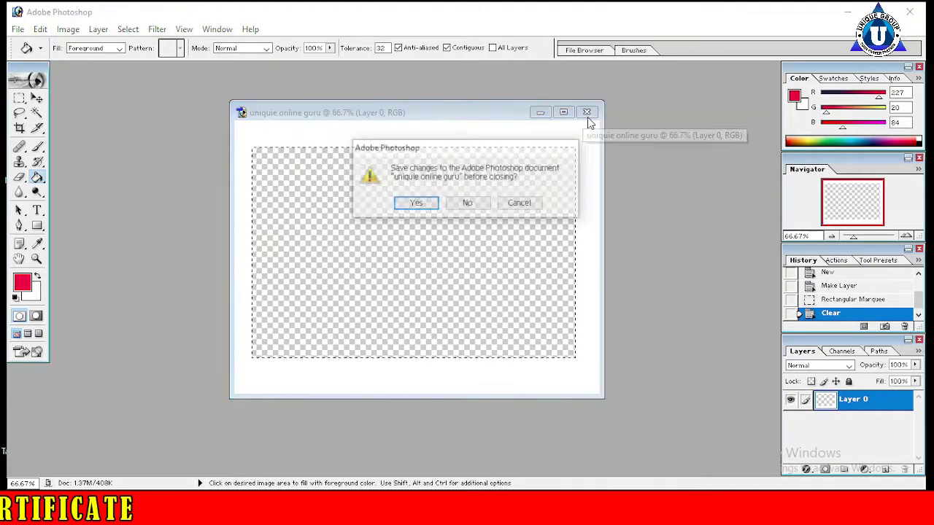
left_click(461, 207)
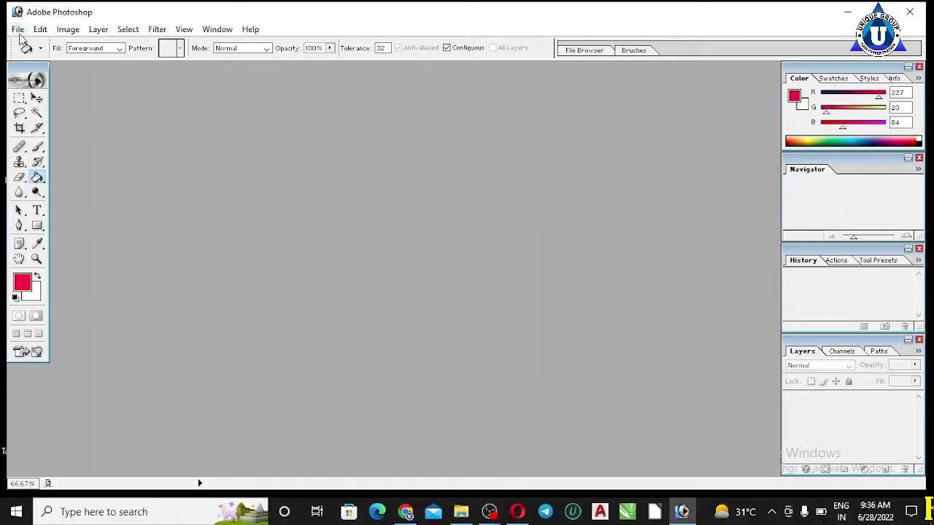
Create a new 800 x 600 white document, maximize it, and select its Background layer
left_click(17, 29)
mouse_move(40, 29)
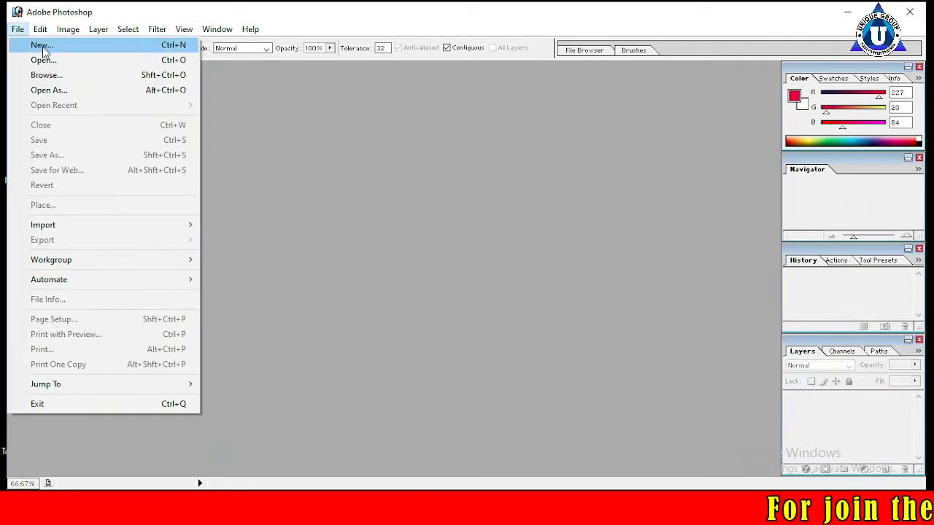
left_click(35, 45)
left_click(588, 174)
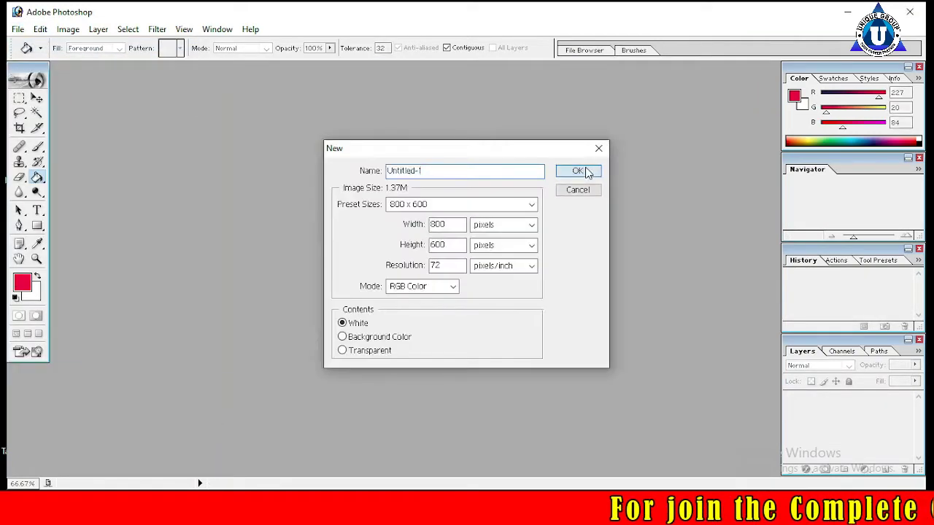
left_click(341, 76)
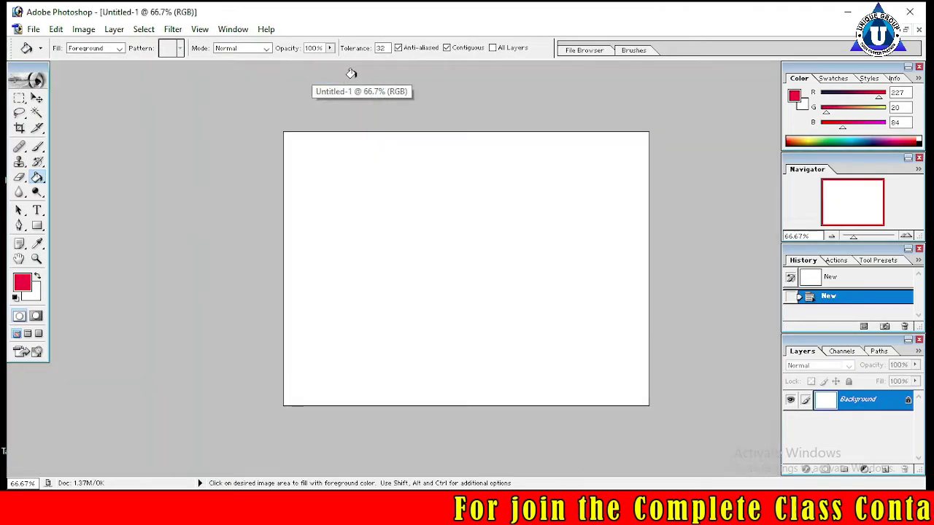
left_click(868, 409)
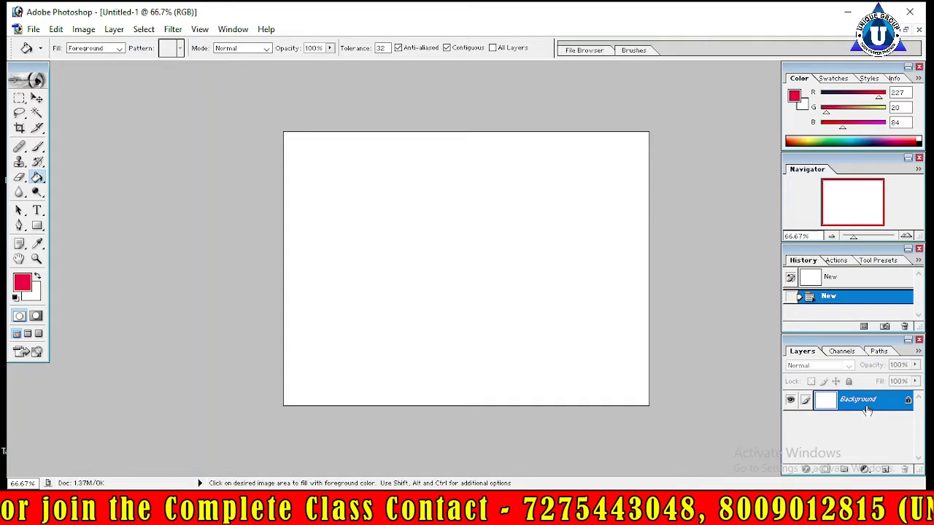
Marquee a large rectangle, make pink-red the background colour, and fill the selection with Delete
left_click(19, 98)
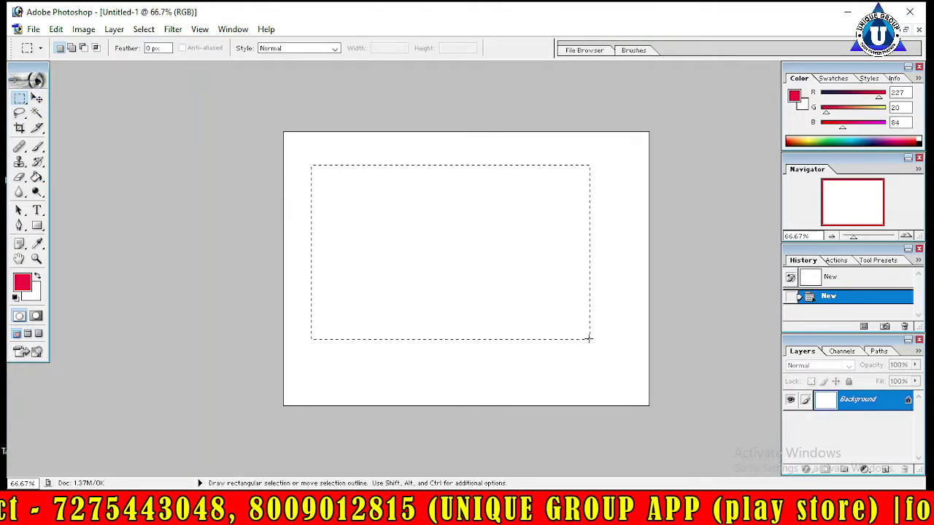
left_click_drag(478, 268, 626, 361)
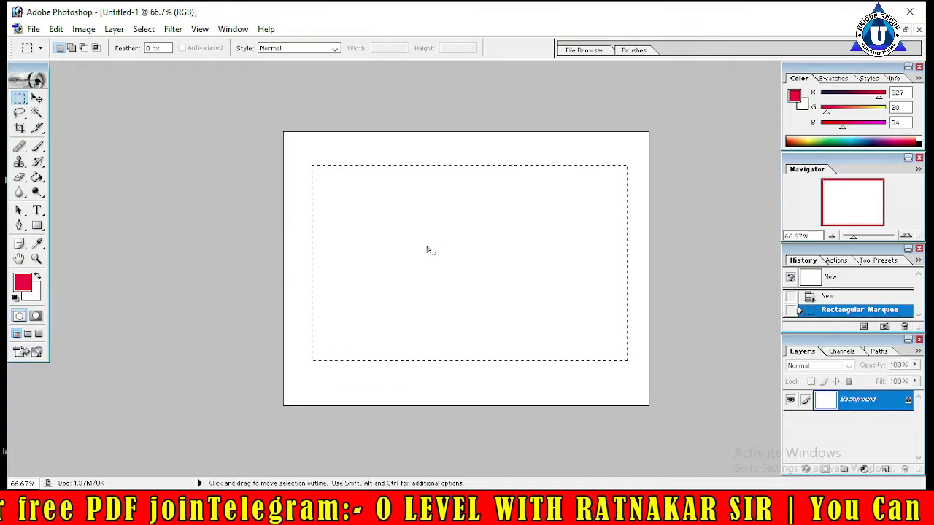
key("Delete")
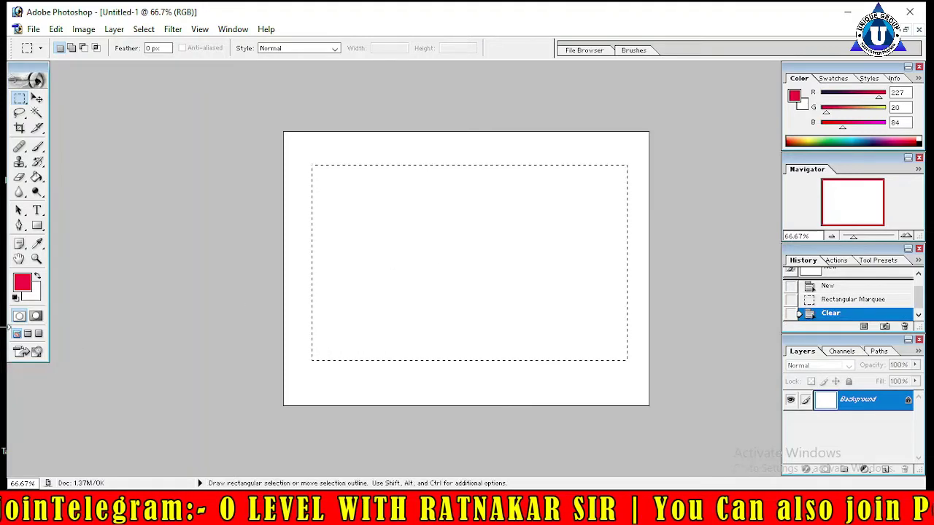
left_click(38, 278)
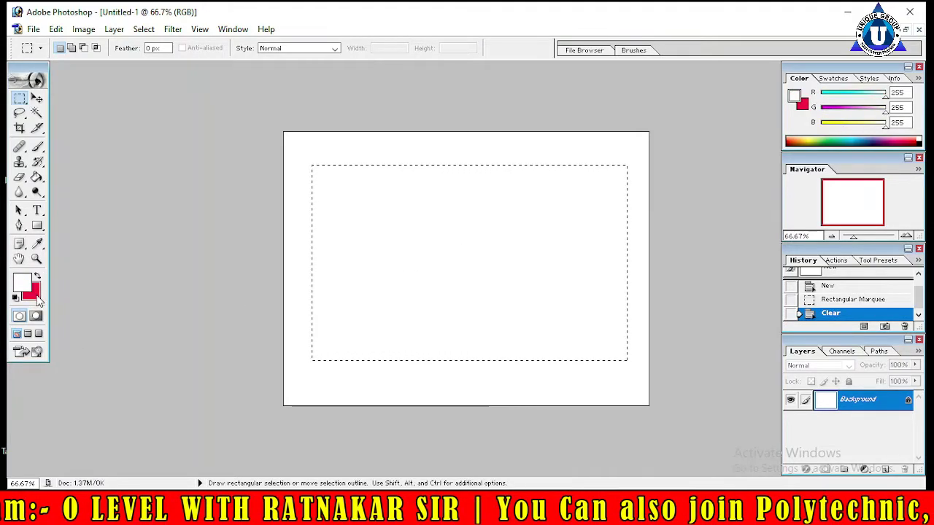
left_click(40, 280)
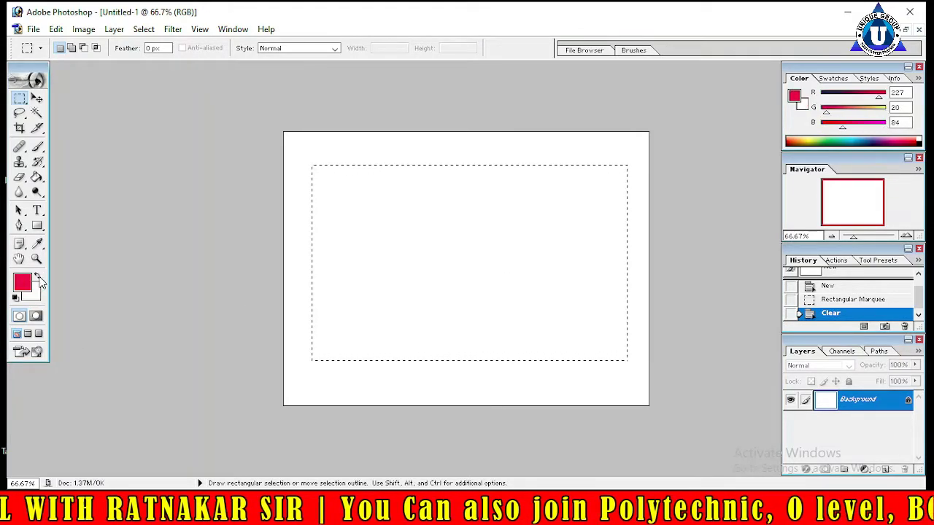
left_click(40, 280)
key("Delete")
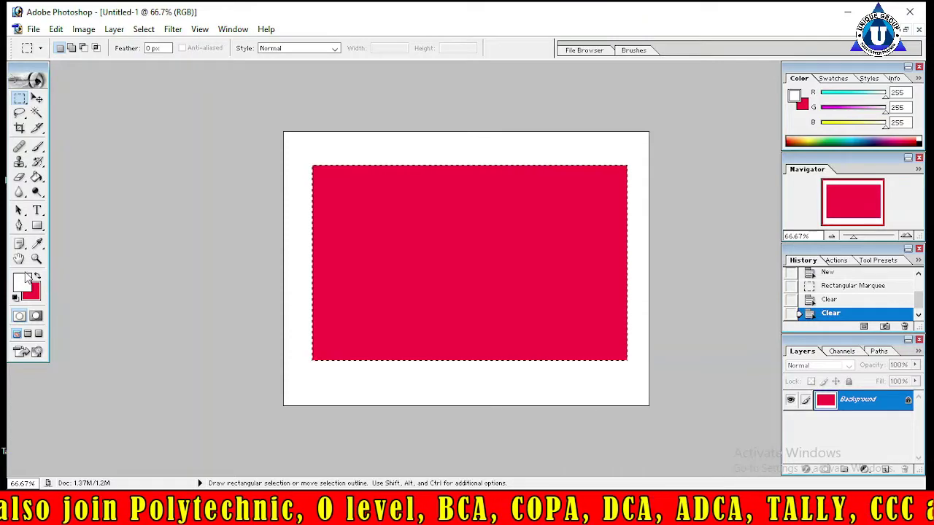
Set the foreground colour to magenta in the Color Picker
left_click(29, 280)
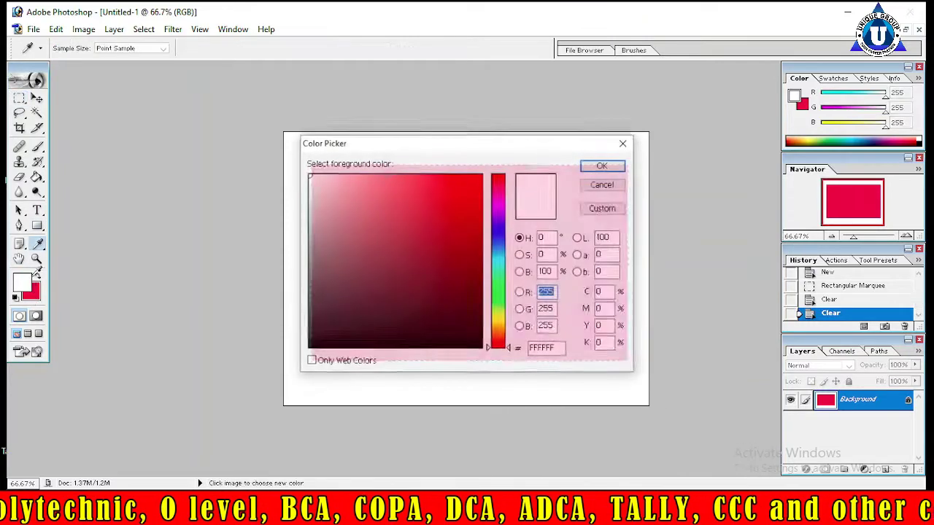
left_click(497, 207)
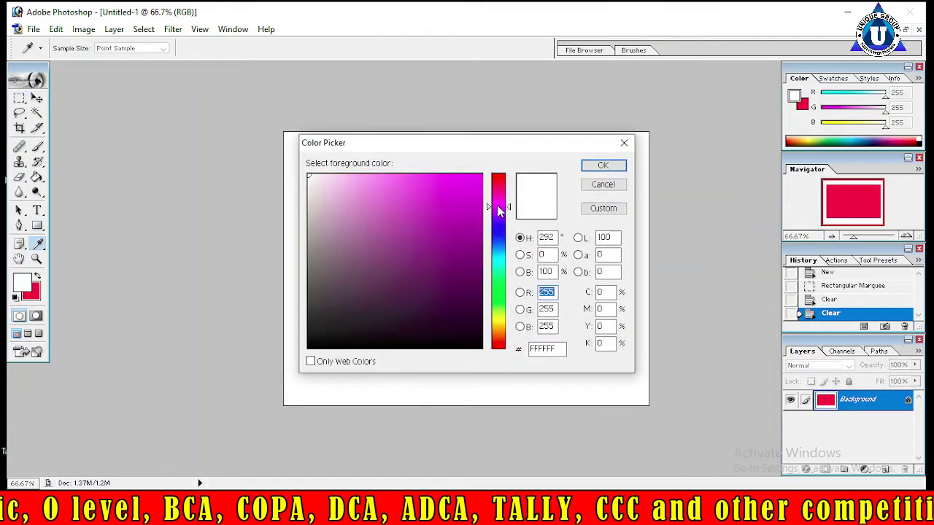
left_click(602, 165)
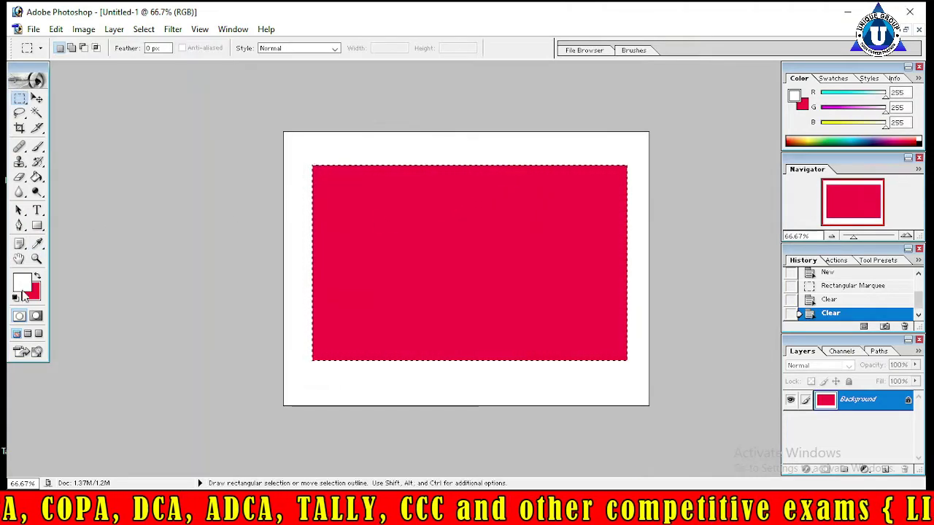
left_click(22, 283)
left_click(458, 198)
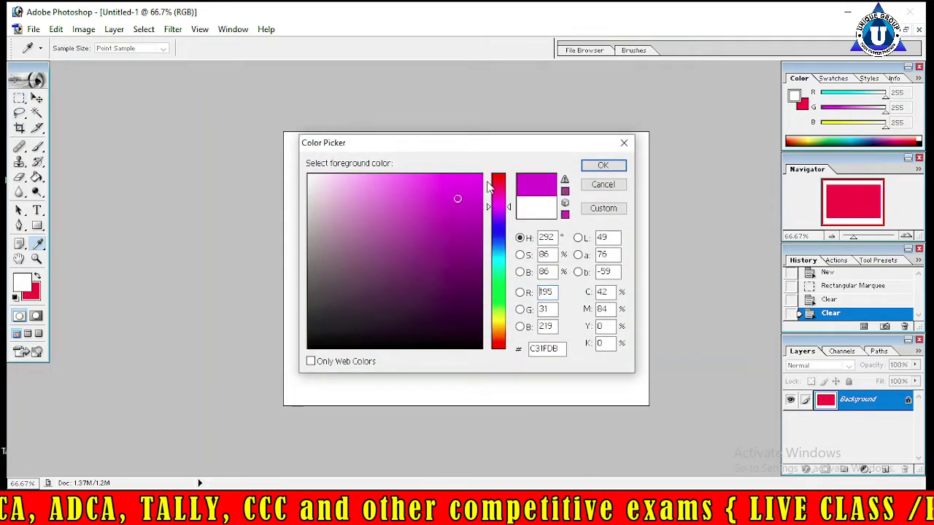
left_click(603, 166)
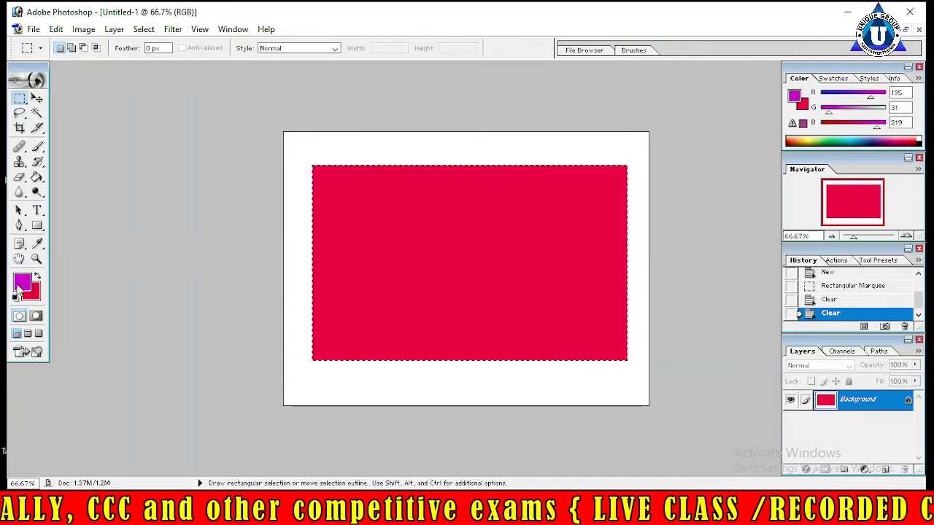
Swap swatches so Delete fills the selection with magenta, then double-click the Background layer
left_click(38, 277)
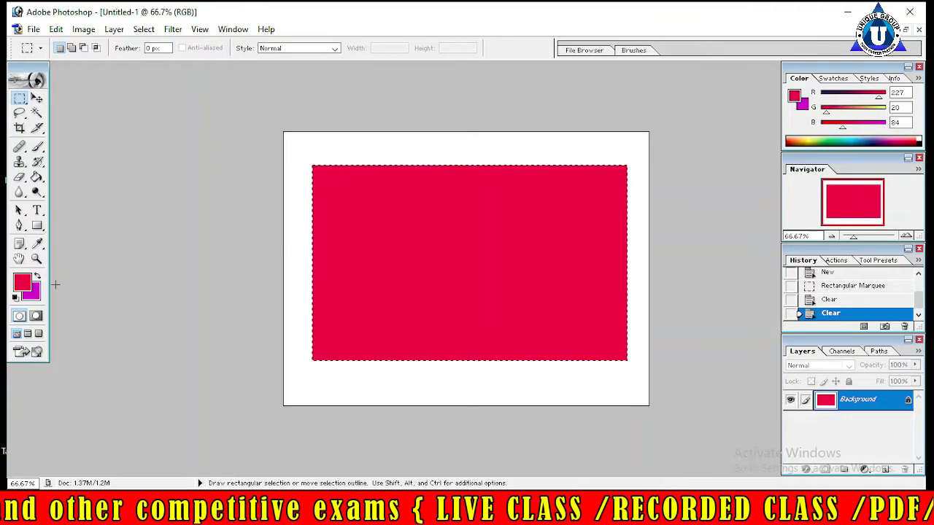
left_click(38, 278)
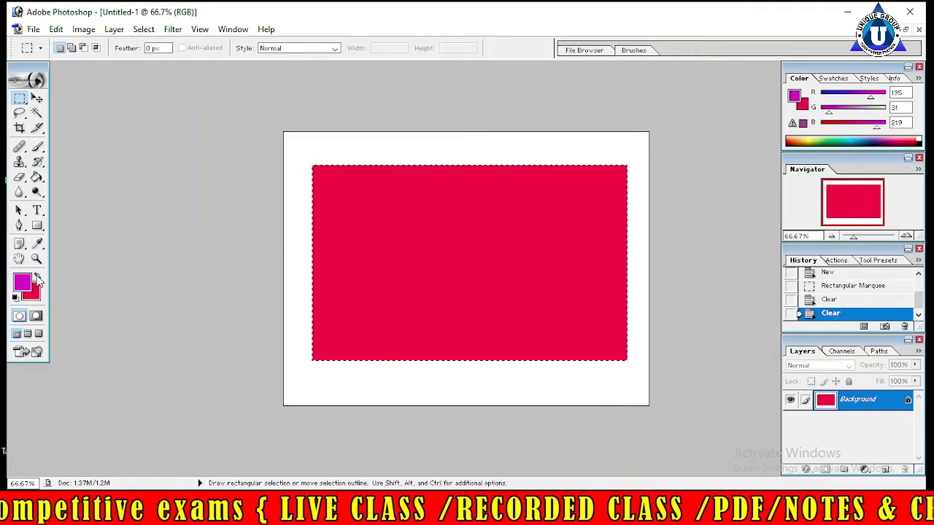
left_click(38, 277)
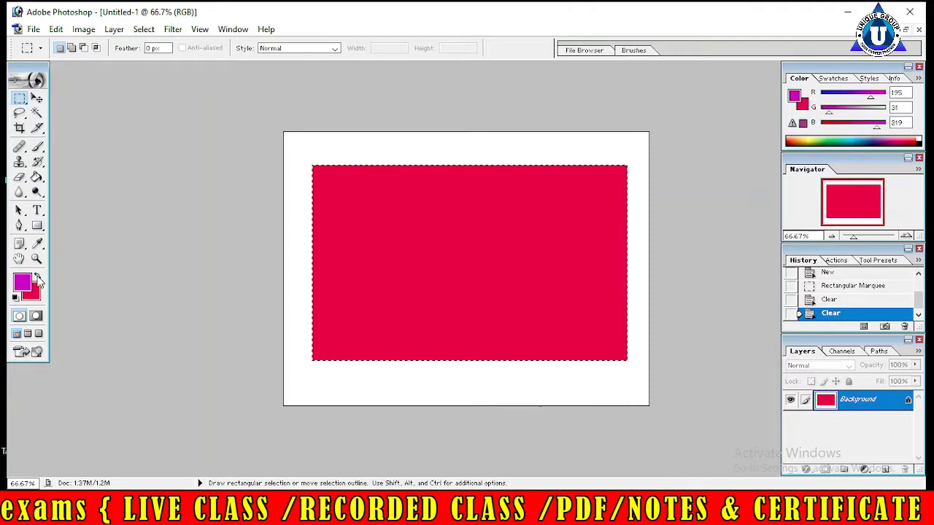
left_click(39, 278)
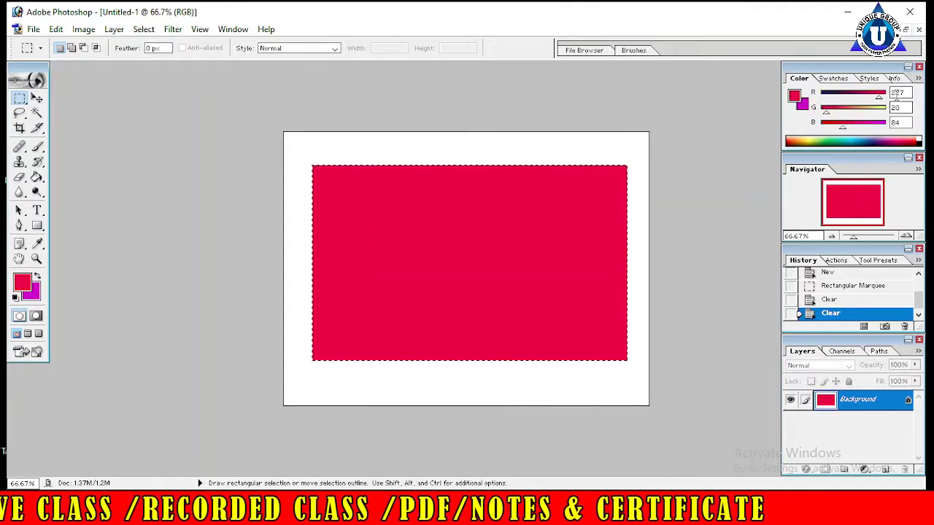
left_click(38, 279)
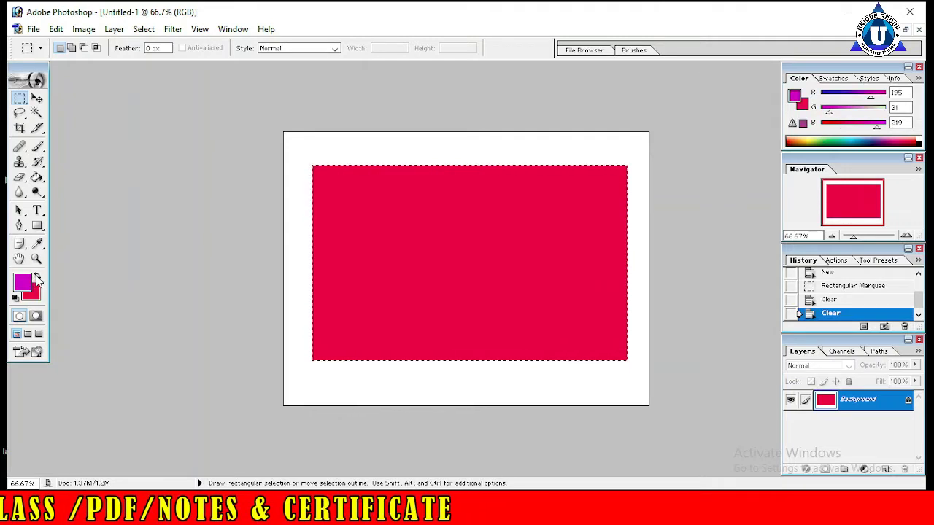
left_click(38, 279)
left_click(37, 279)
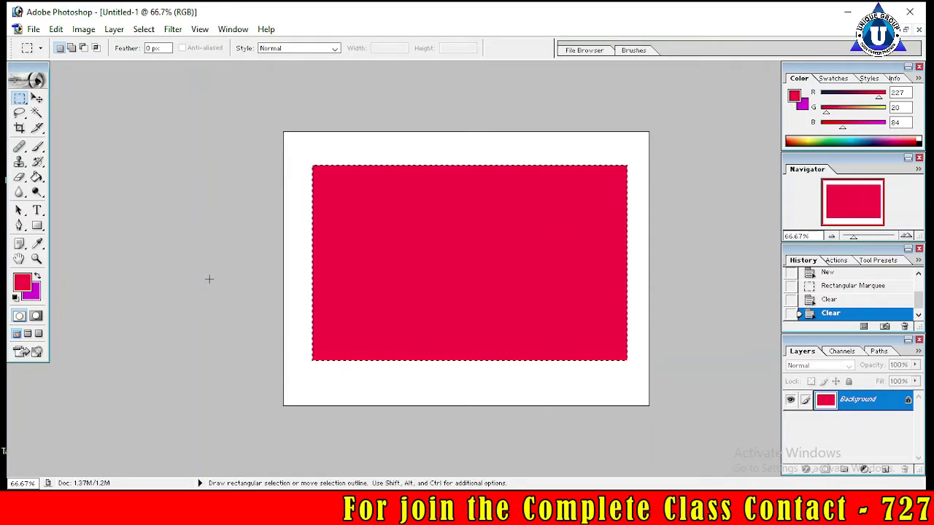
key("Delete")
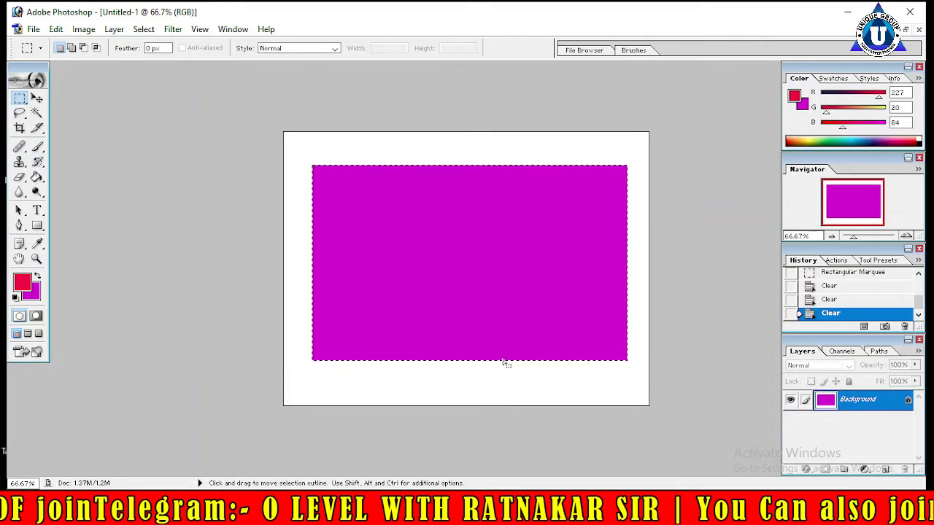
double_click(866, 403)
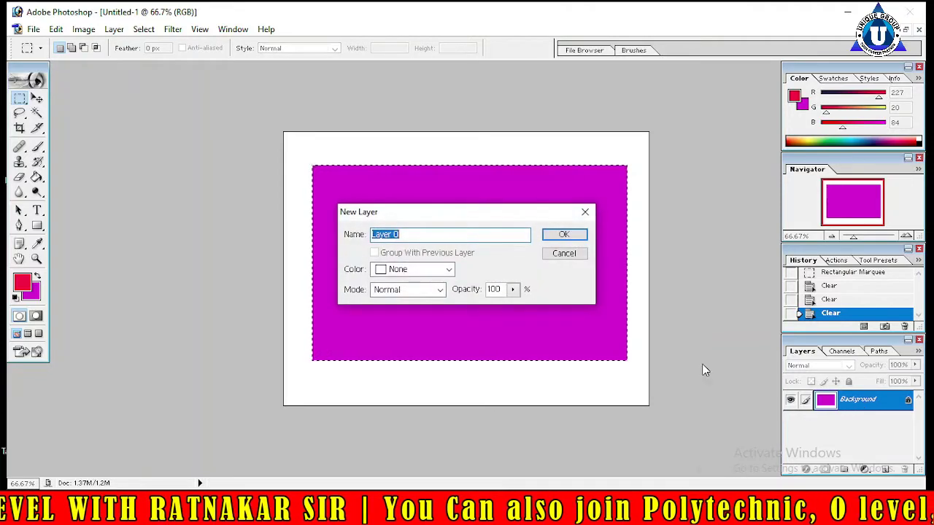
Confirm Layer 0, swap swatches, clear the rectangle to transparency, and pick the Paint Bucket Tool
left_click(576, 239)
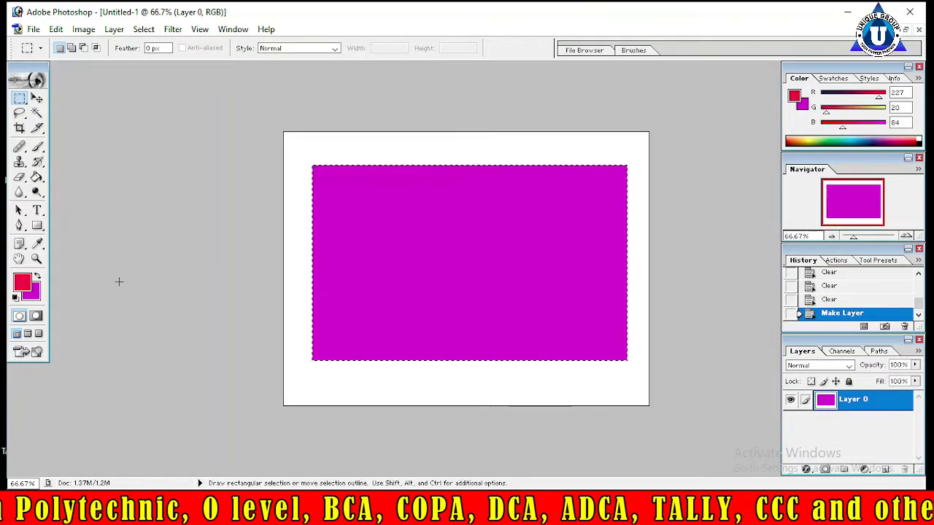
left_click(38, 278)
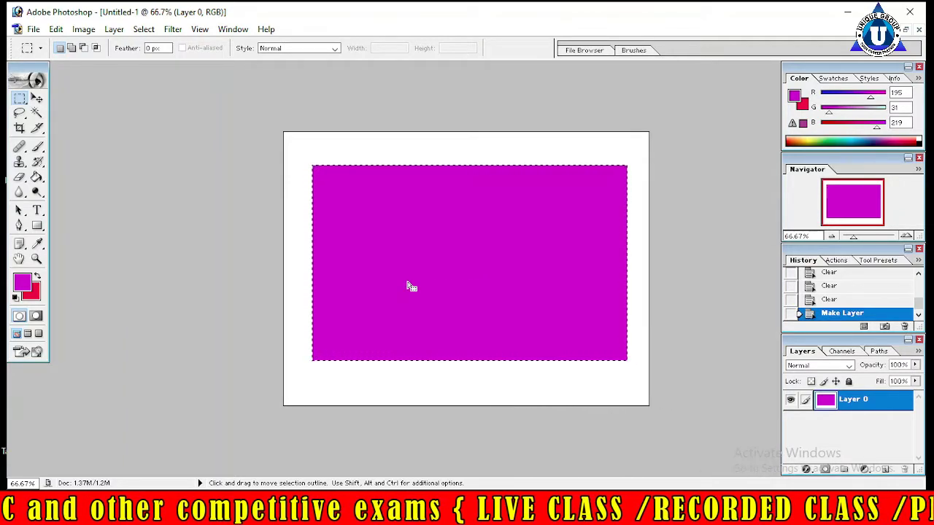
key("Delete")
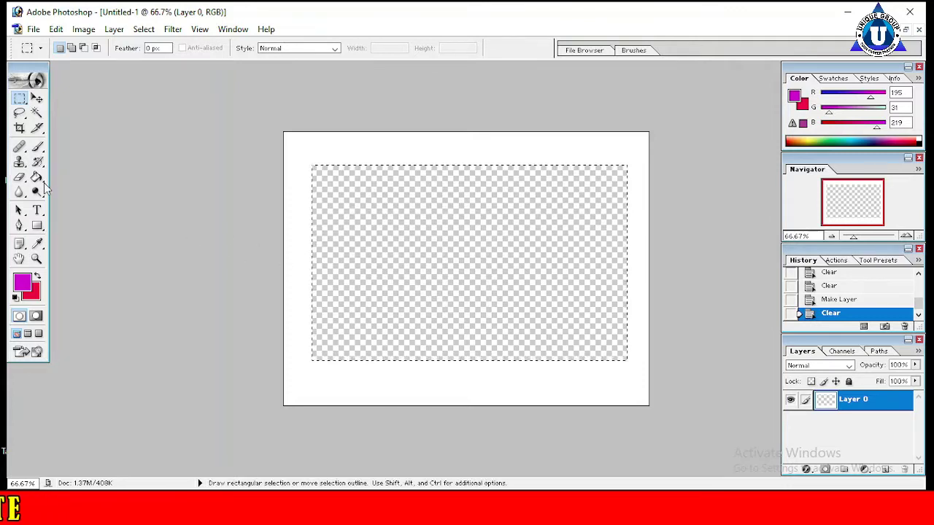
left_click_drag(38, 179, 94, 191)
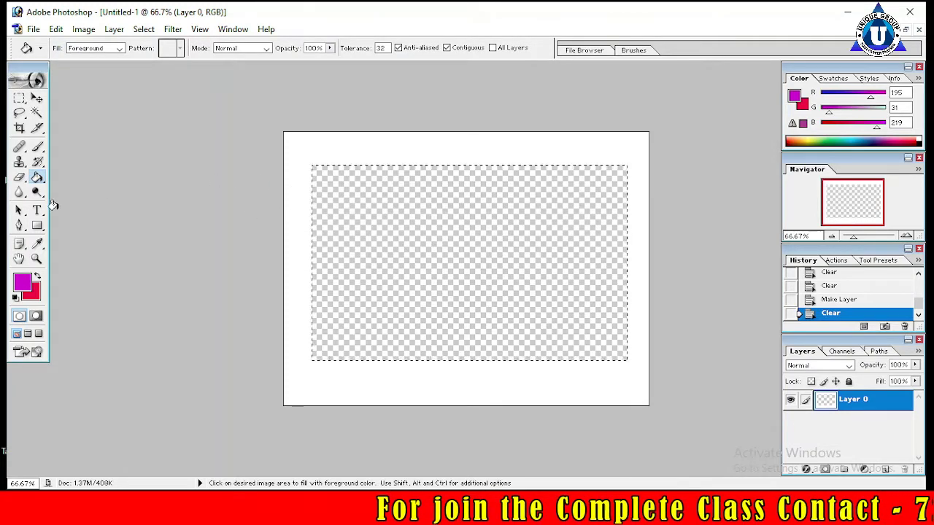
Fill the cleared rectangle on Layer 0 with blue, then swap so red is foreground again
left_click(29, 284)
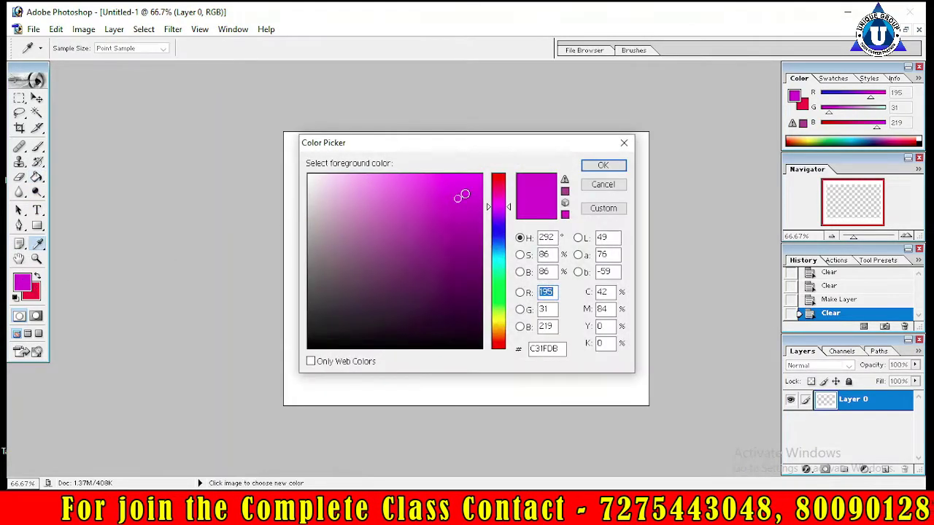
left_click(497, 232)
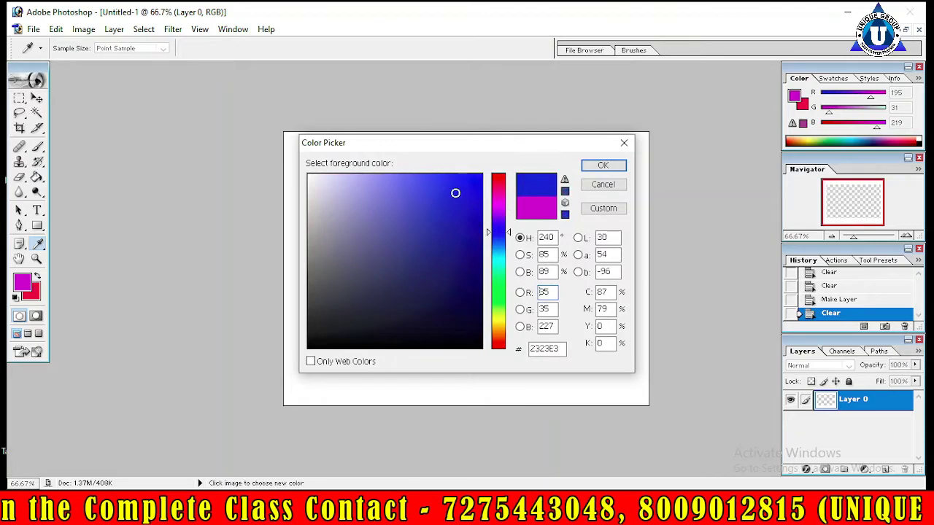
left_click(602, 164)
key("g")
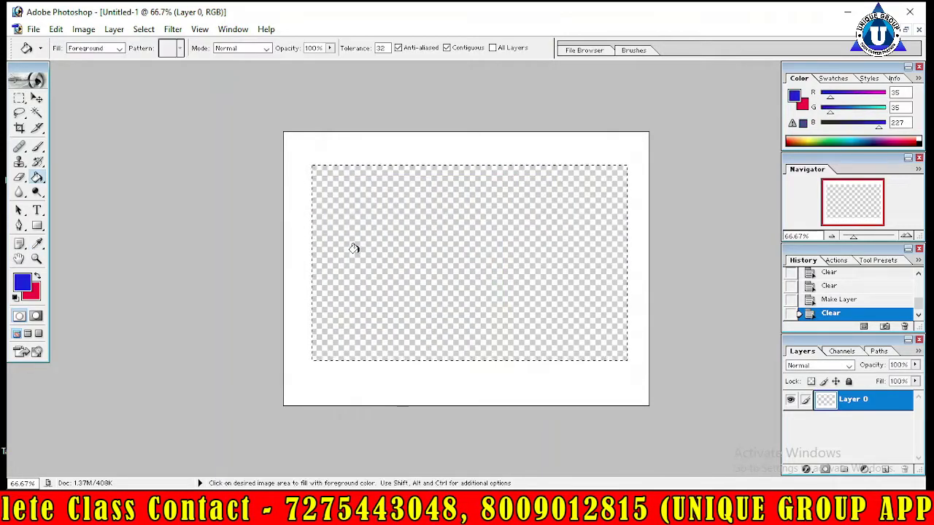
left_click(354, 248)
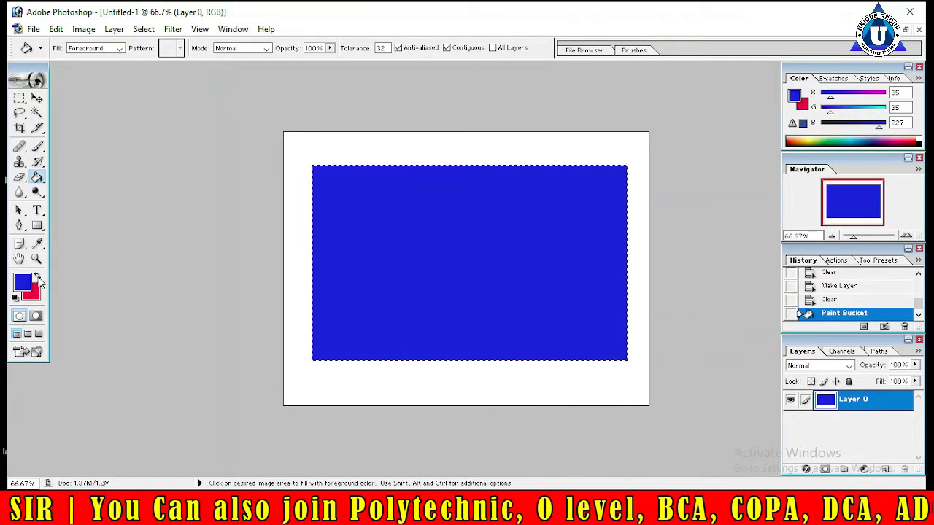
left_click(38, 278)
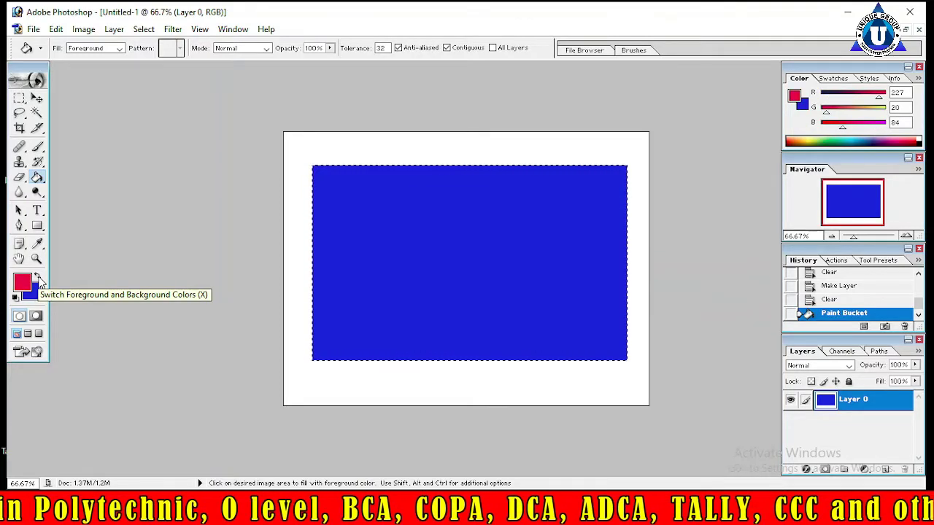
left_click(40, 184)
Switch to the Gradient Tool and undo the blue fill, restoring the transparent rectangle
left_click(41, 183)
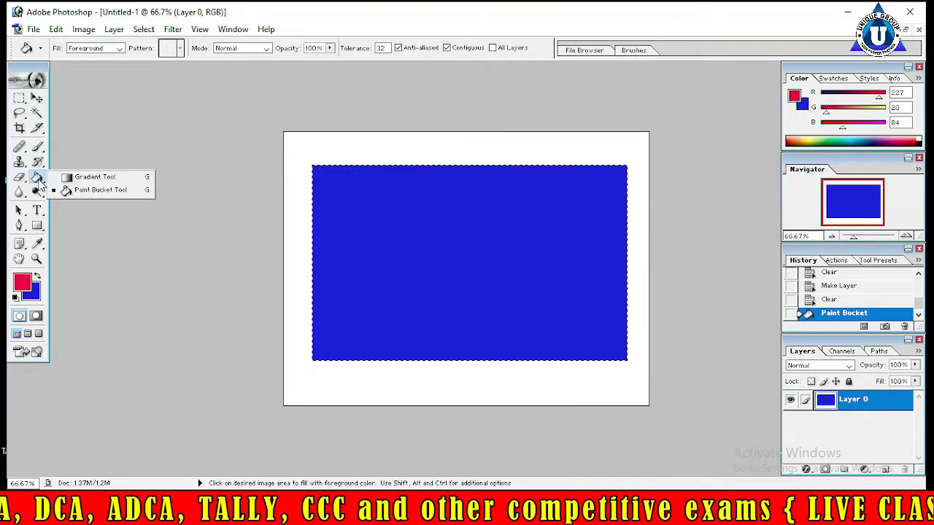
left_click(99, 176)
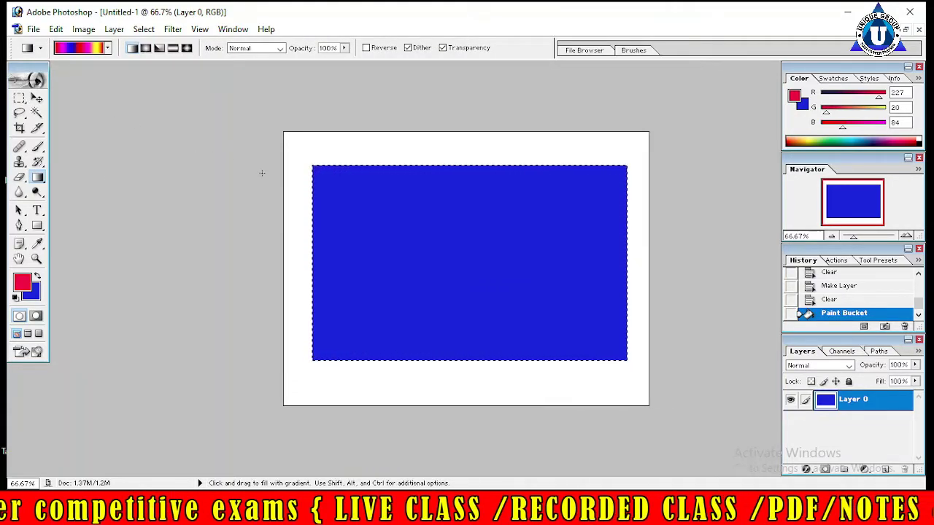
key("ctrl+z")
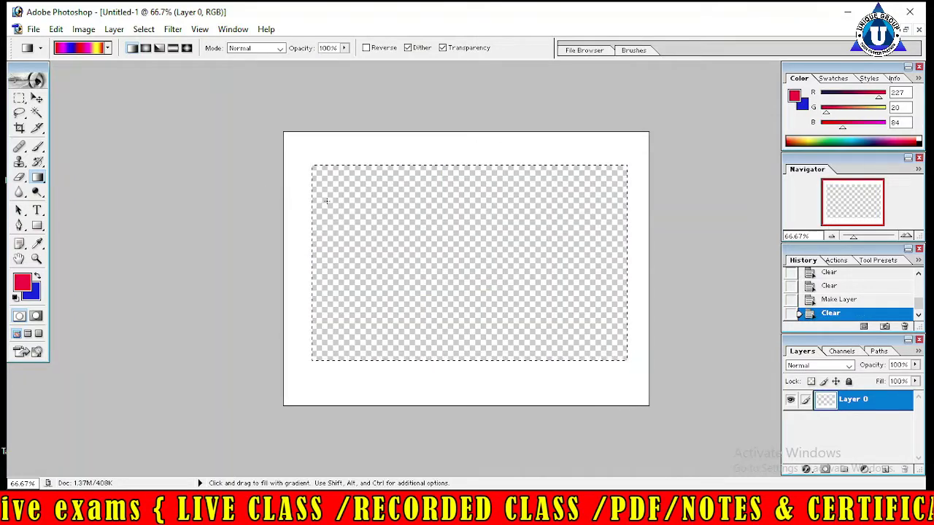
left_click(80, 48)
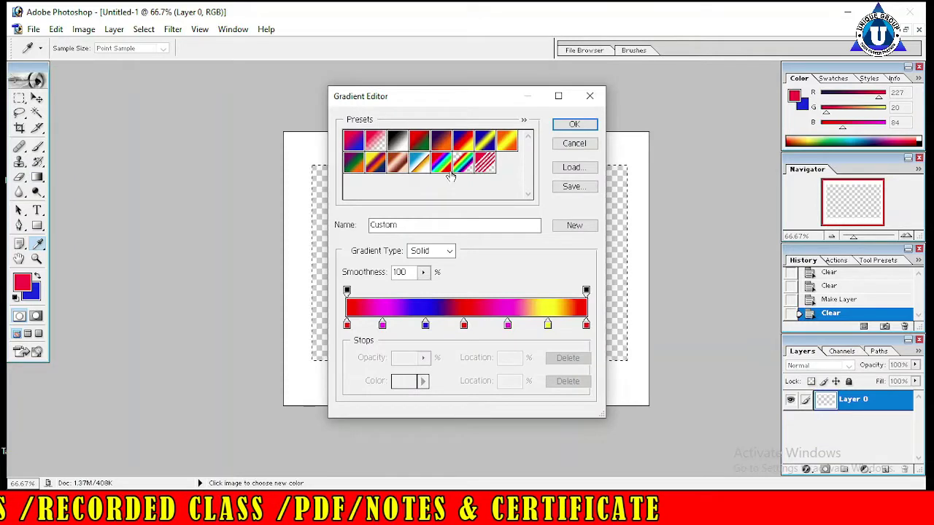
Make the leftmost gradient stop blue and shift the blue-to-magenta midpoint
left_click(347, 325)
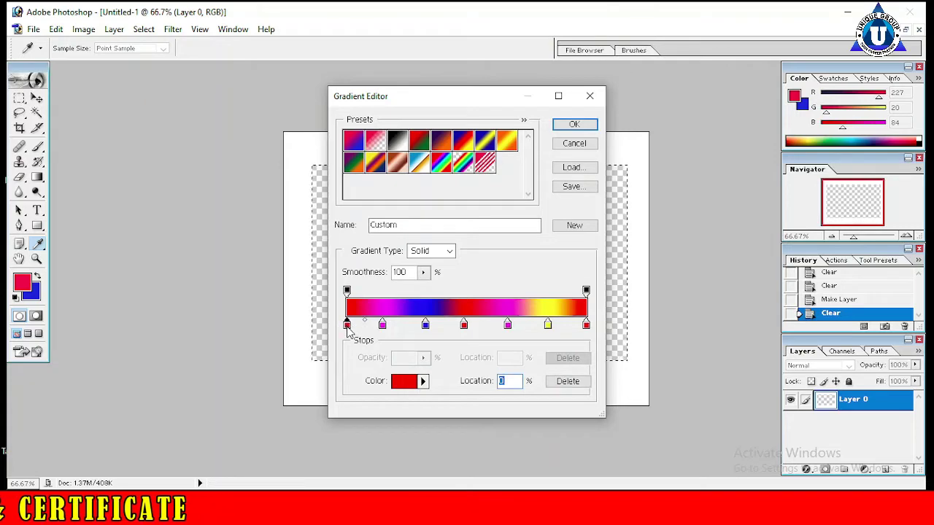
double_click(348, 325)
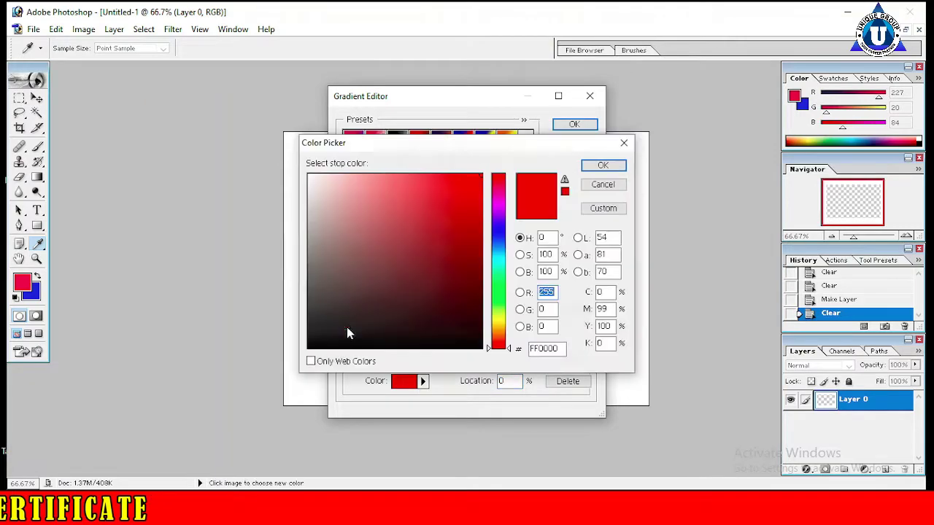
left_click(498, 231)
left_click(460, 191)
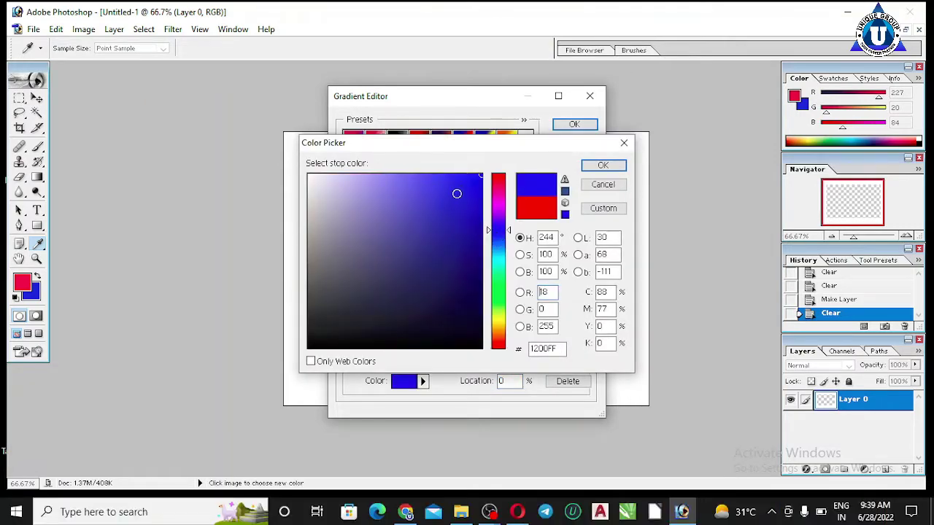
left_click(617, 169)
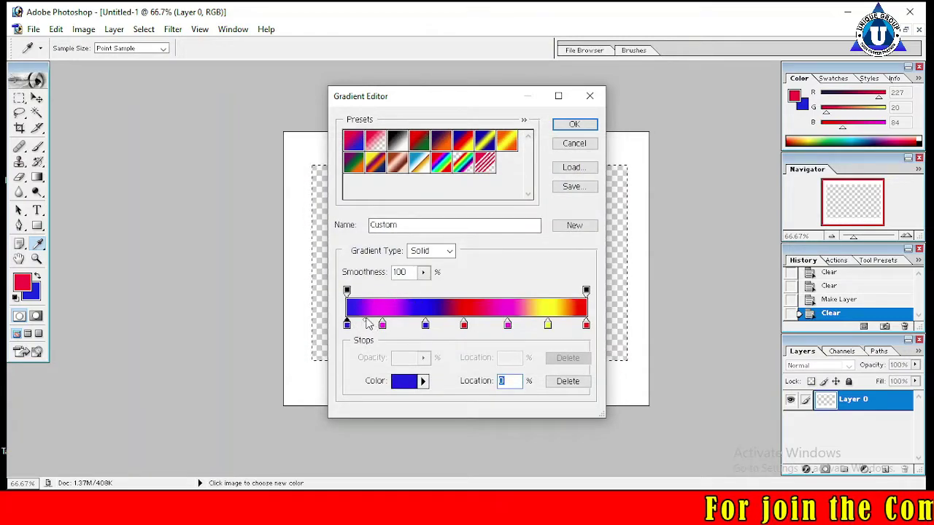
left_click_drag(365, 319, 399, 324)
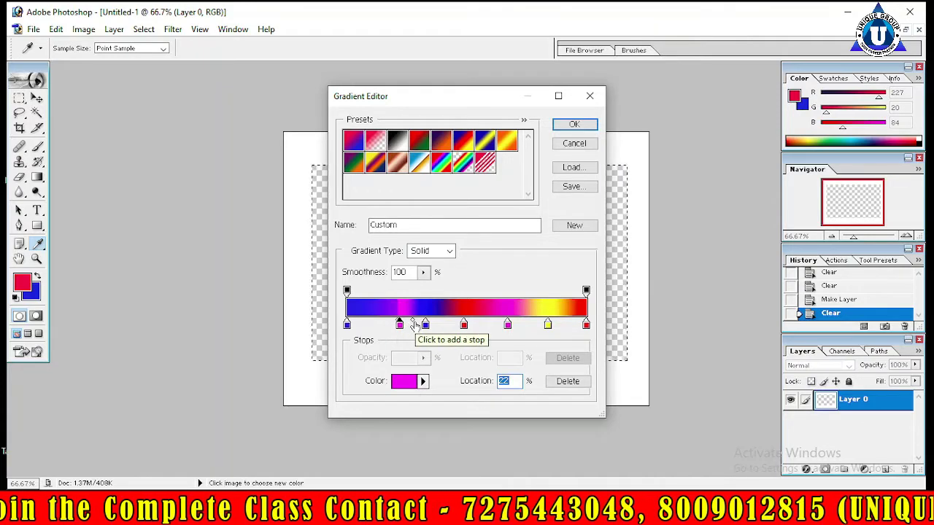
Recolour the leftmost gradient stop from blue to orange
double_click(347, 325)
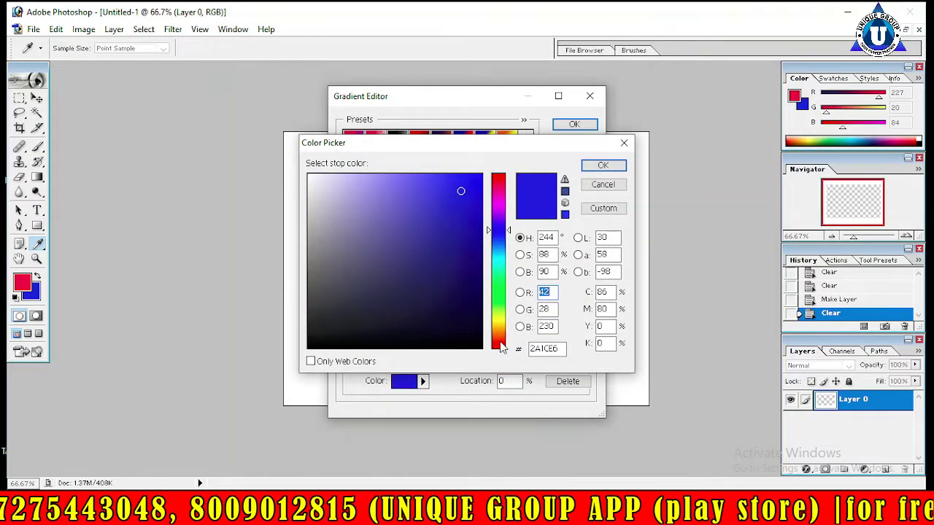
left_click(500, 331)
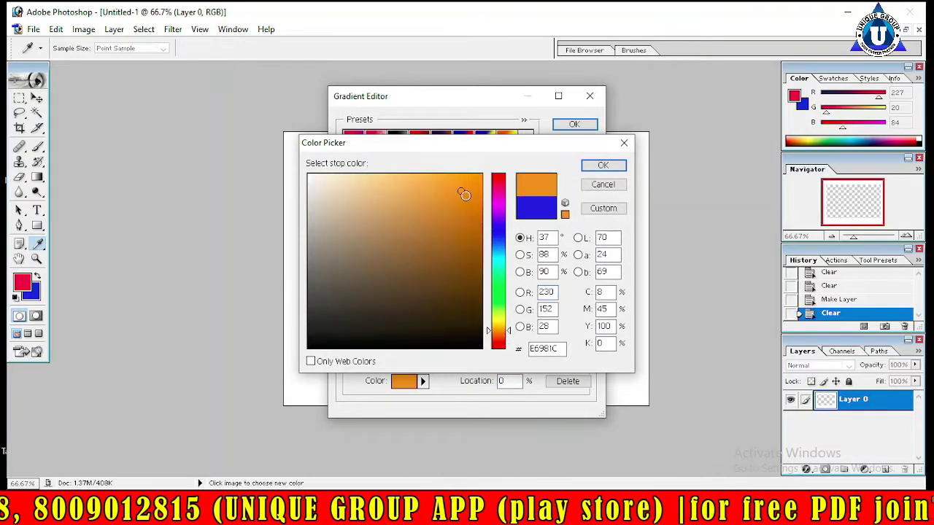
left_click(501, 336)
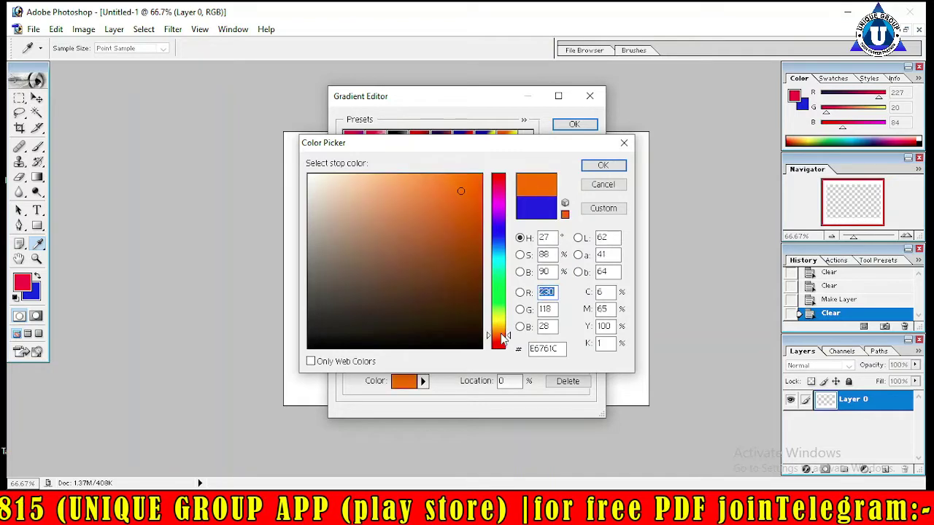
left_click_drag(501, 333, 501, 330)
left_click(501, 335)
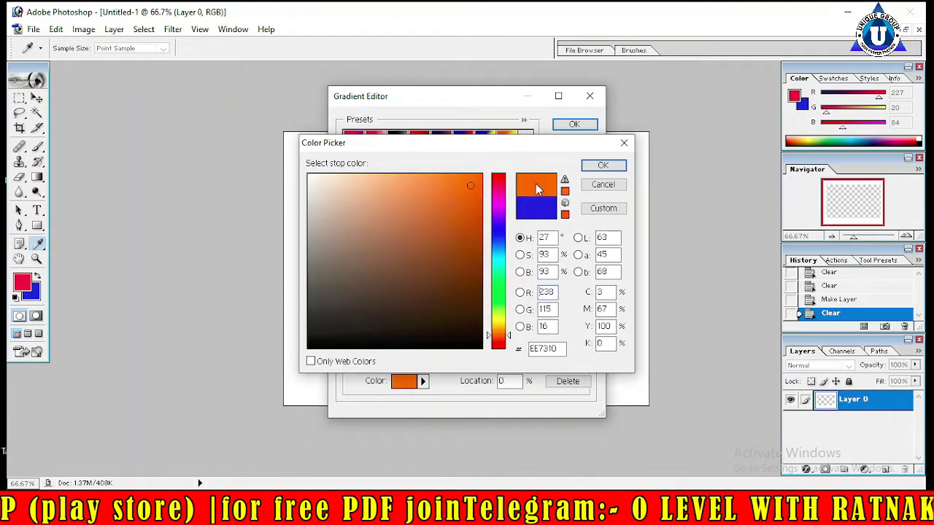
left_click(610, 165)
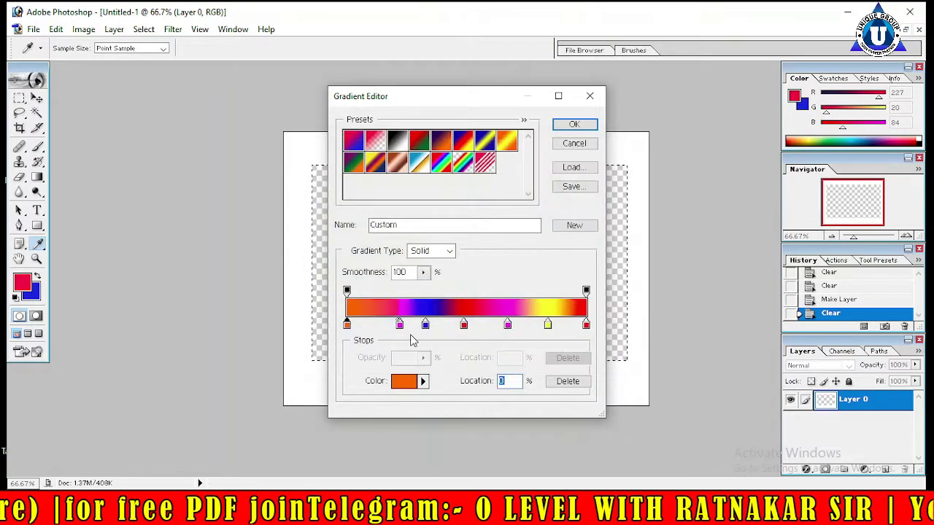
Move the magenta stop right and turn the former blue stop orange
mouse_move(400, 324)
left_mouse_down()
mouse_move(440, 325)
mouse_move(439, 334)
left_mouse_up()
left_click(425, 325)
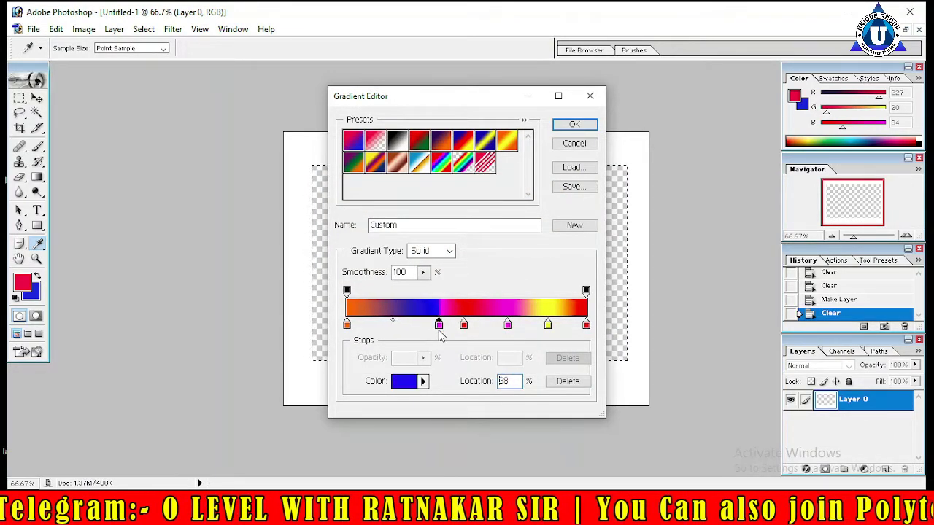
double_click(438, 325)
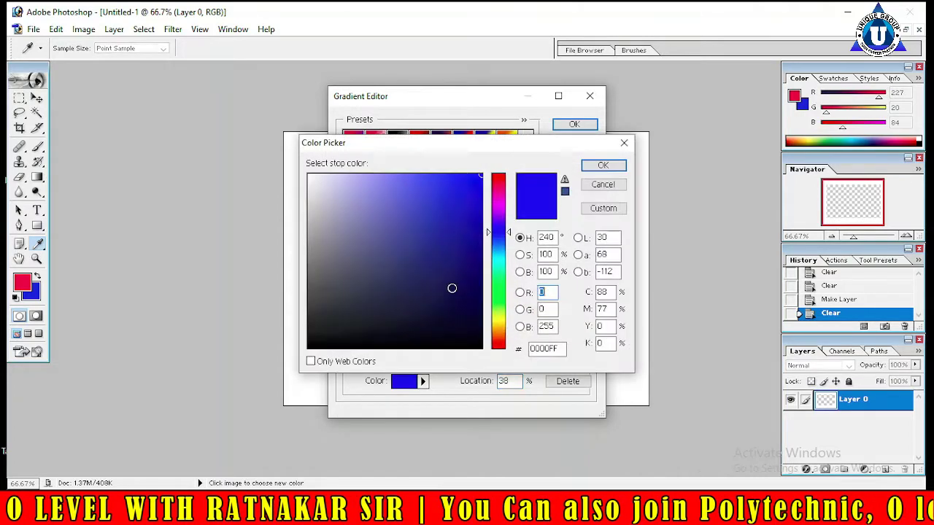
left_click(506, 333)
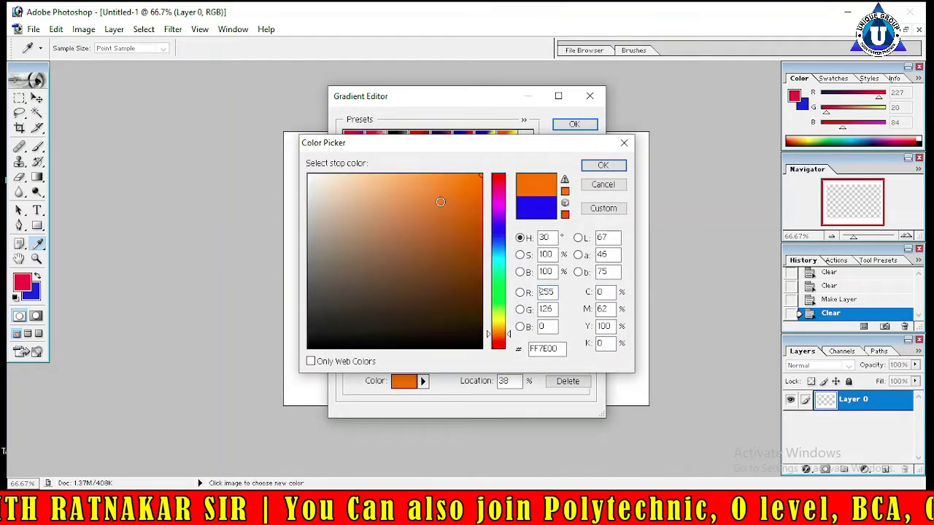
left_click(438, 193)
left_click(602, 167)
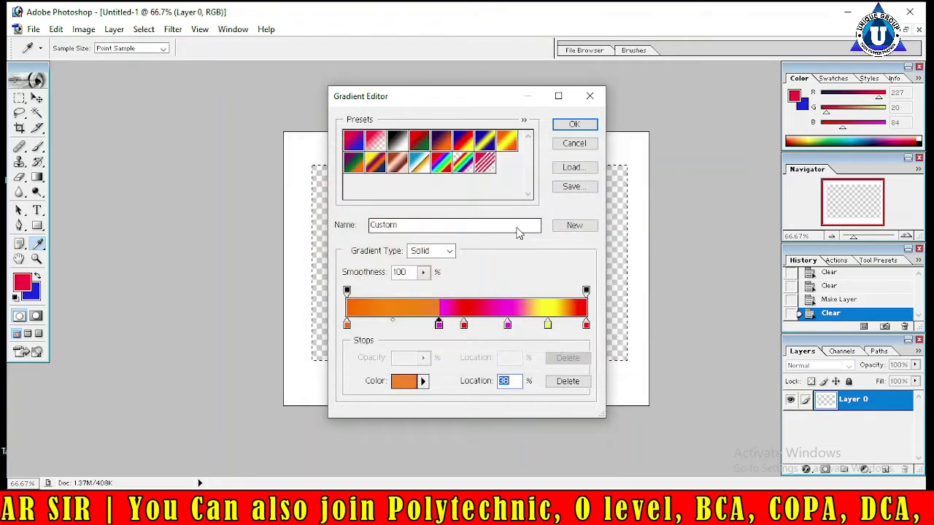
Make the red stop at 49% near-white and slide it to 72%
left_click(463, 324)
double_click(462, 324)
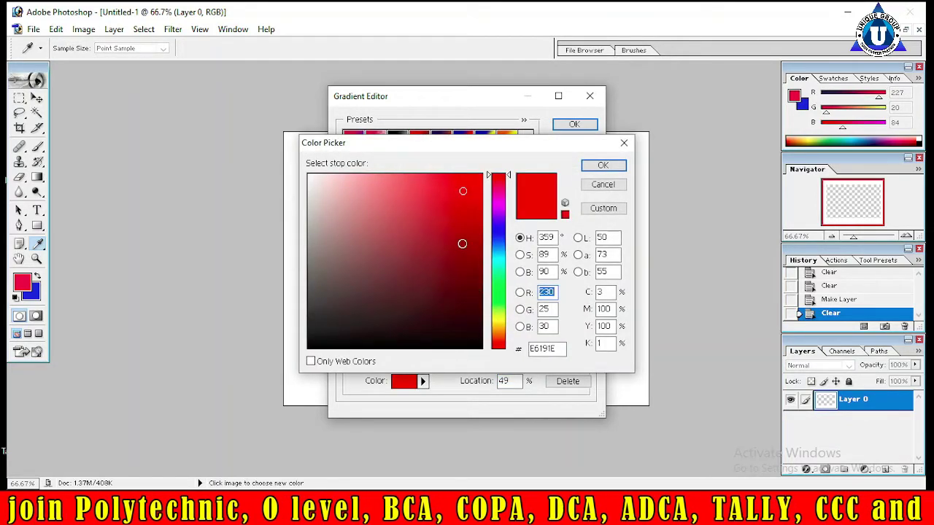
left_click(338, 188)
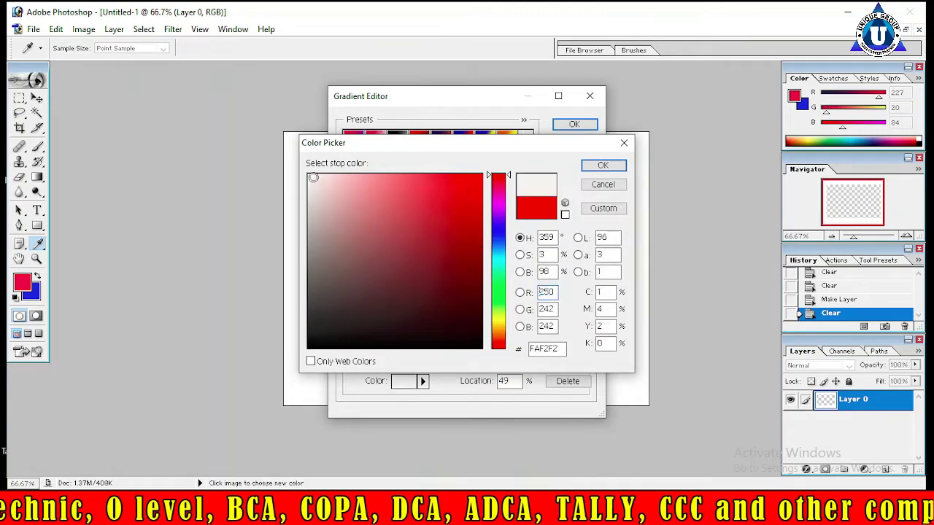
left_click(602, 165)
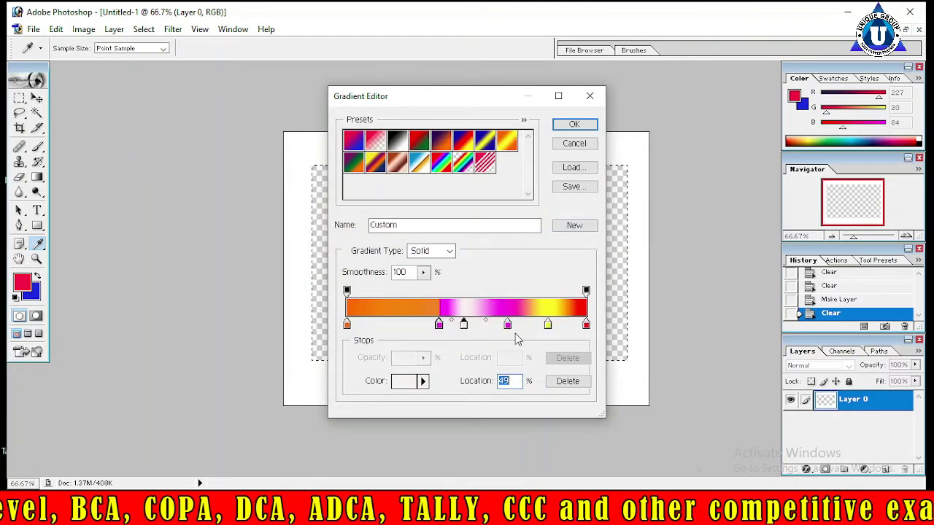
mouse_move(465, 323)
left_mouse_down()
mouse_move(517, 326)
mouse_move(511, 353)
mouse_move(465, 339)
left_mouse_up()
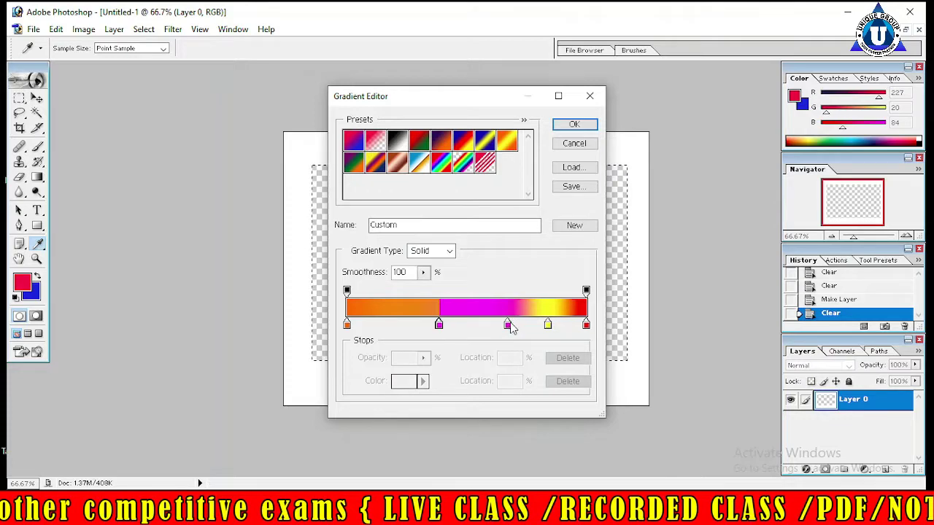
Make the 67% magenta stop near-white and add an orange stop beside it
double_click(508, 325)
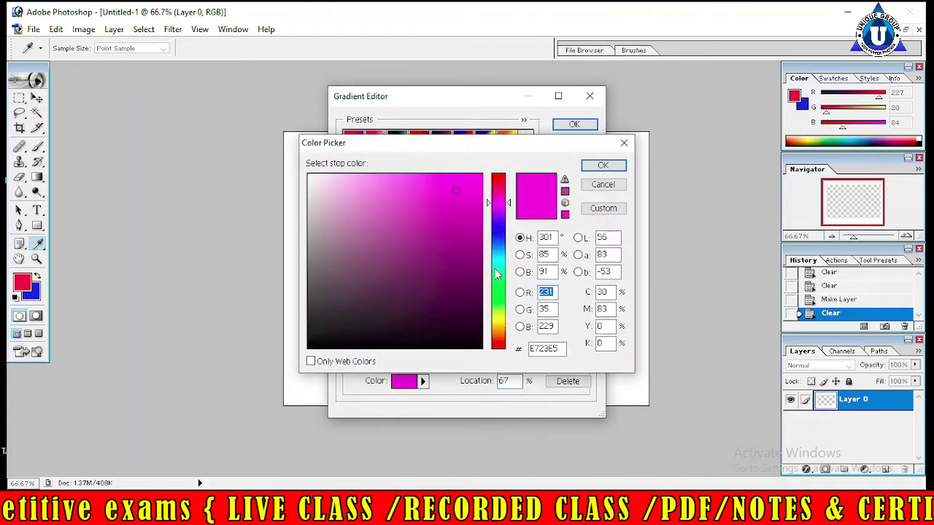
left_click(309, 182)
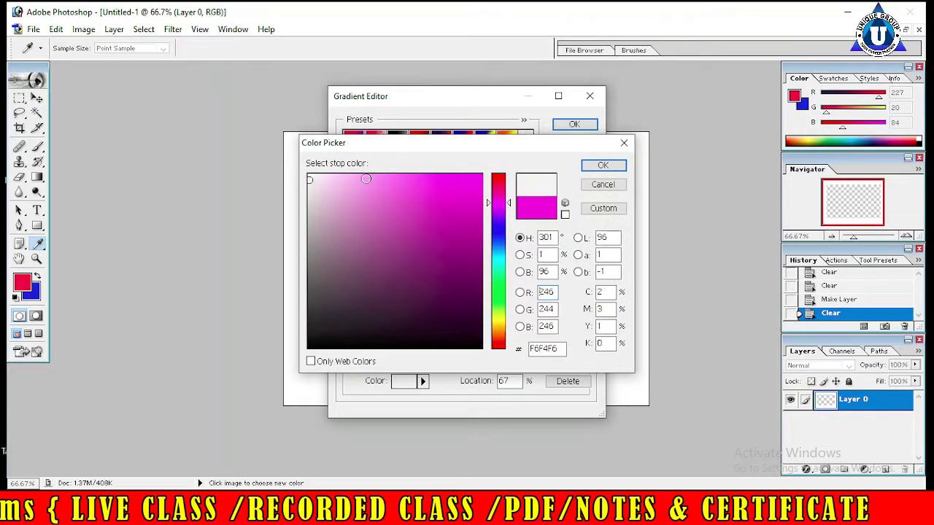
left_click(601, 168)
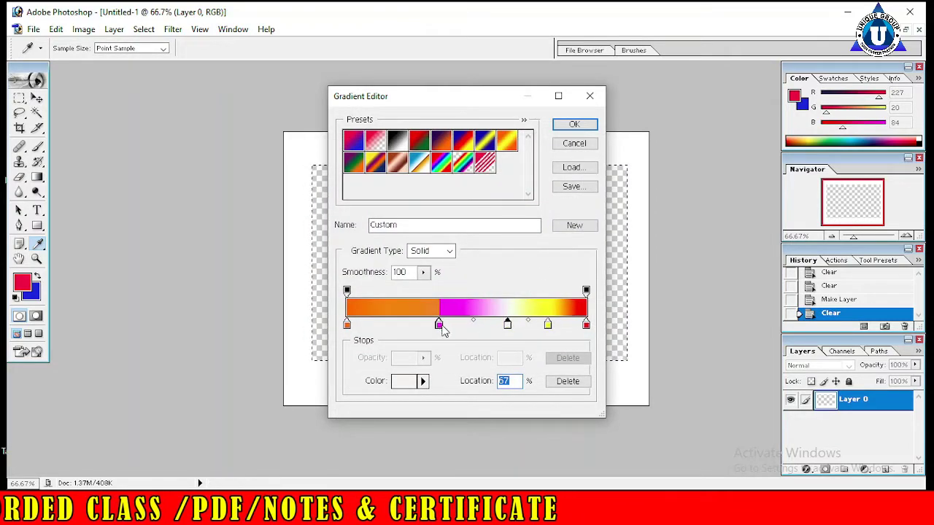
mouse_move(438, 328)
left_mouse_down()
mouse_move(457, 330)
mouse_move(446, 327)
left_mouse_up()
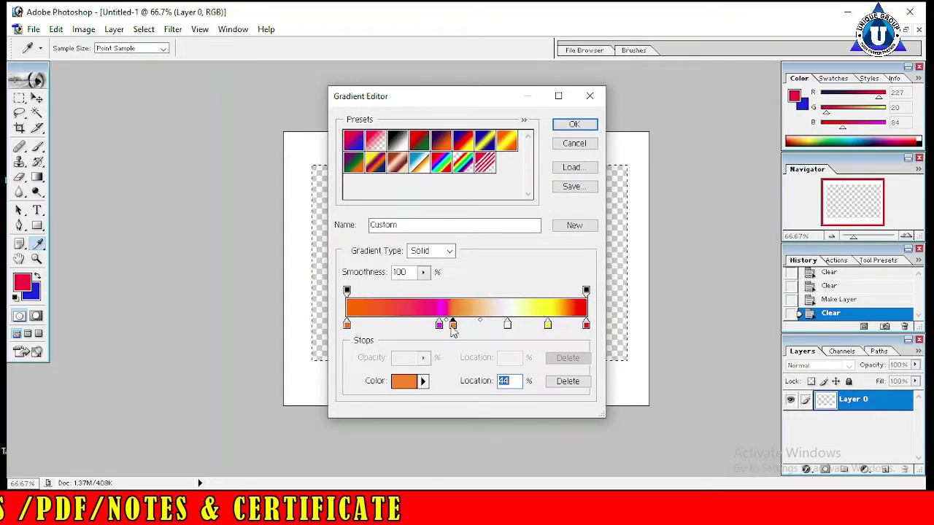
Make the 39% magenta stop white and move the orange stop next to it
double_click(439, 325)
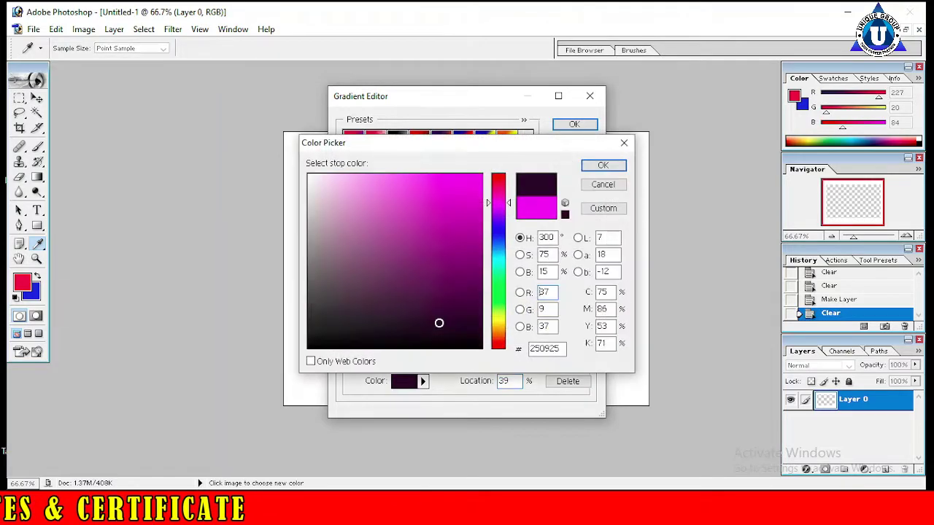
left_click(308, 181)
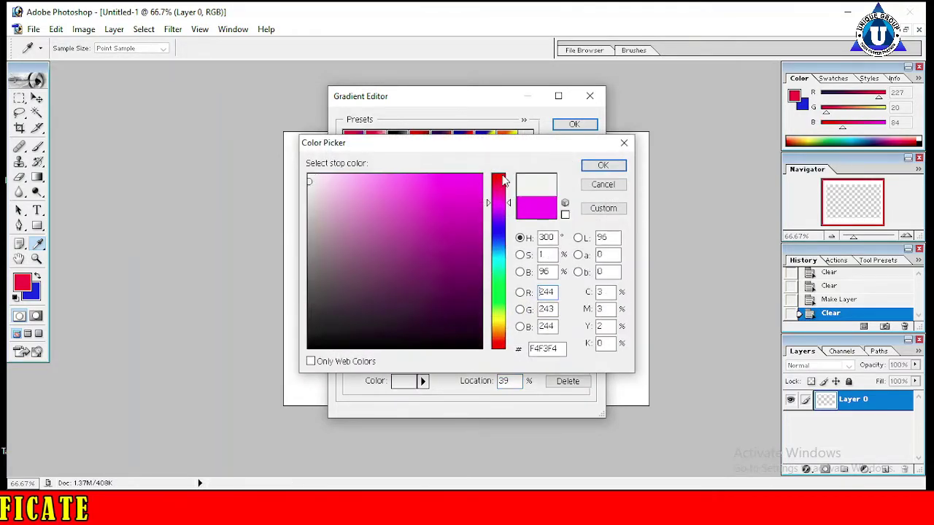
left_click(603, 165)
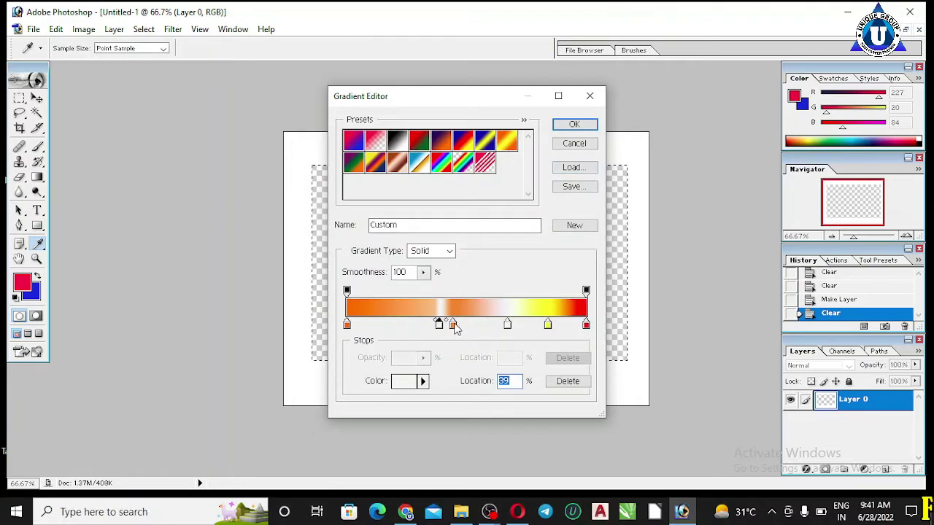
left_click_drag(455, 325, 439, 326)
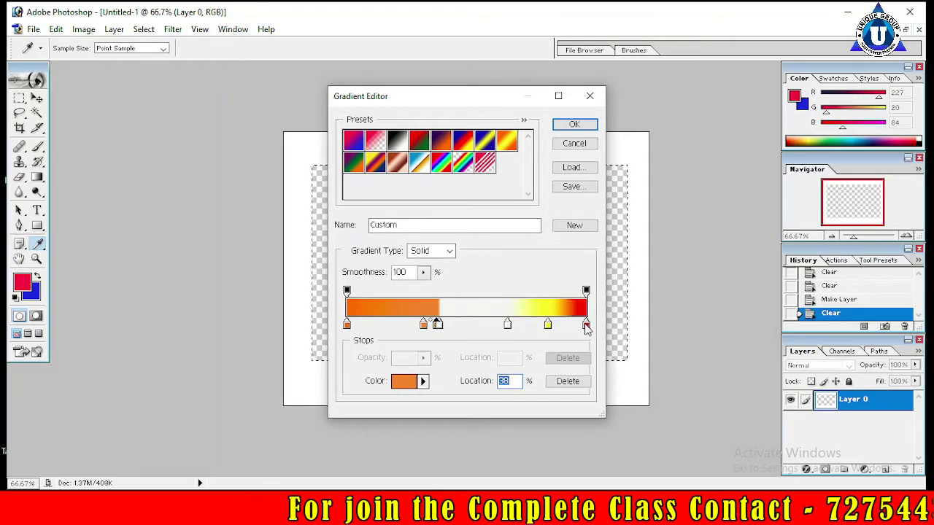
Move the yellow stop to 55% and turn the red end stop bright green
left_click_drag(547, 325, 511, 326)
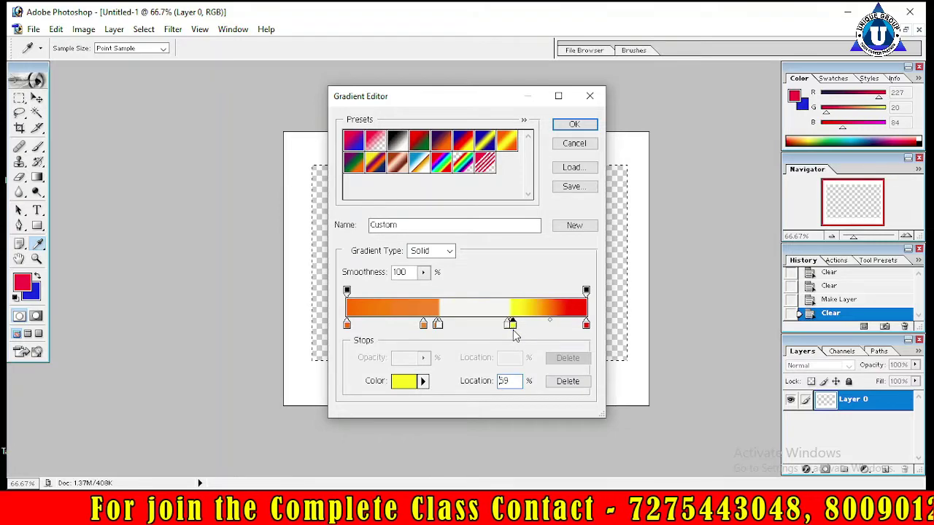
double_click(586, 325)
left_click(502, 288)
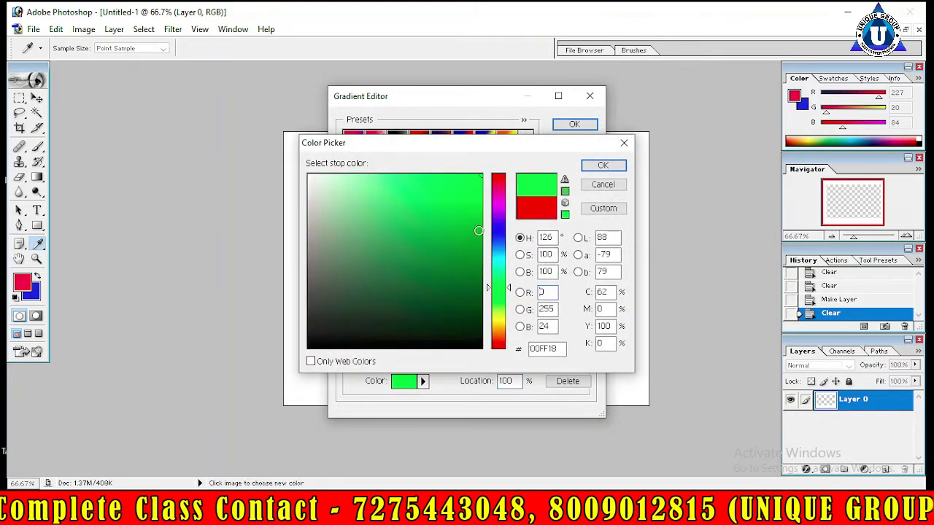
left_click(472, 209)
left_click(603, 167)
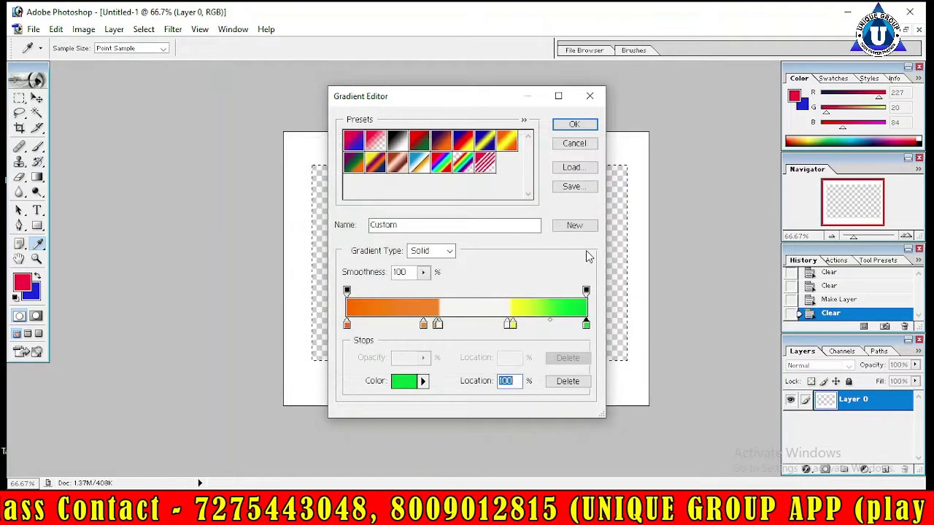
Turn the yellow stop blue at 59%, move white to 74%, add orange at 32%
left_click_drag(514, 326, 480, 326)
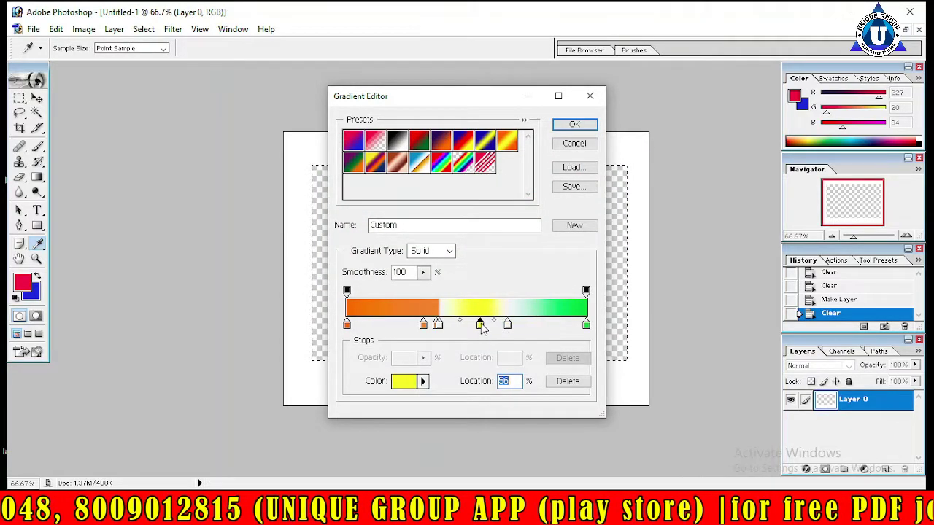
double_click(481, 325)
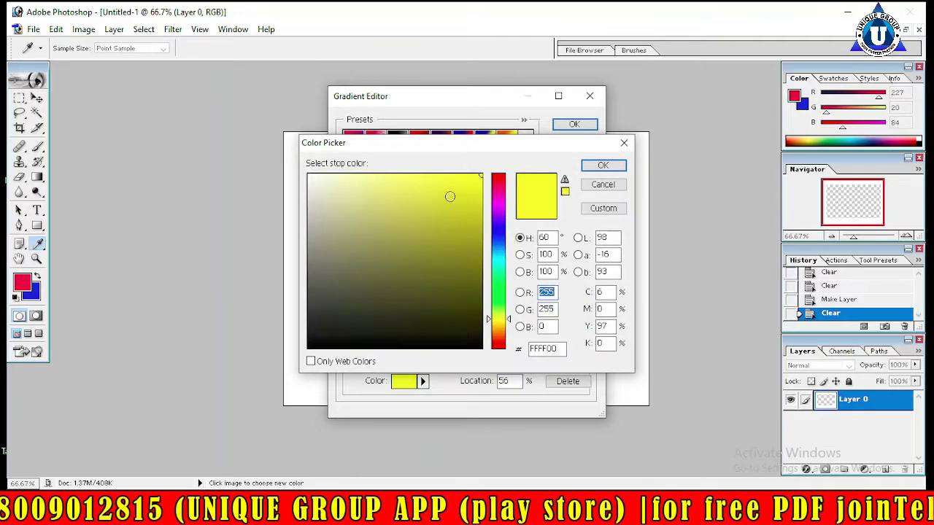
left_click(495, 242)
left_click(440, 206)
left_click(603, 164)
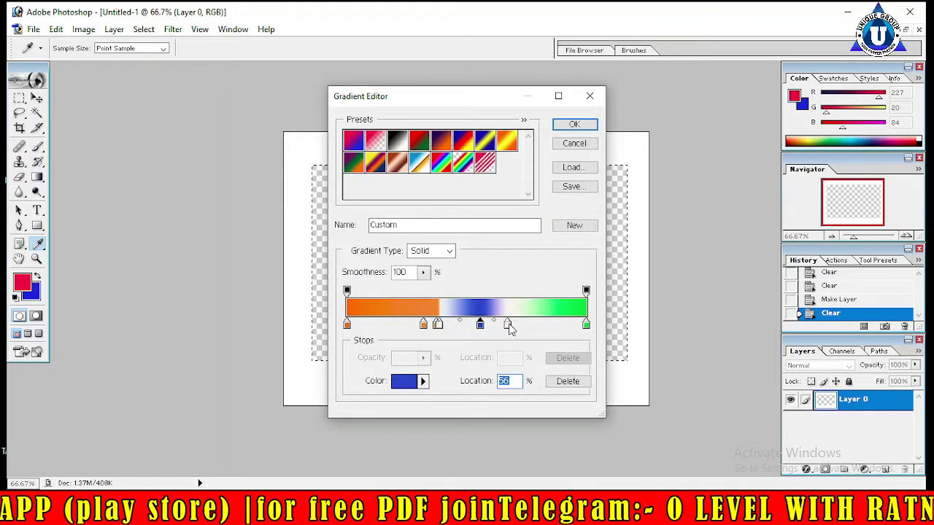
left_click_drag(508, 325, 523, 325)
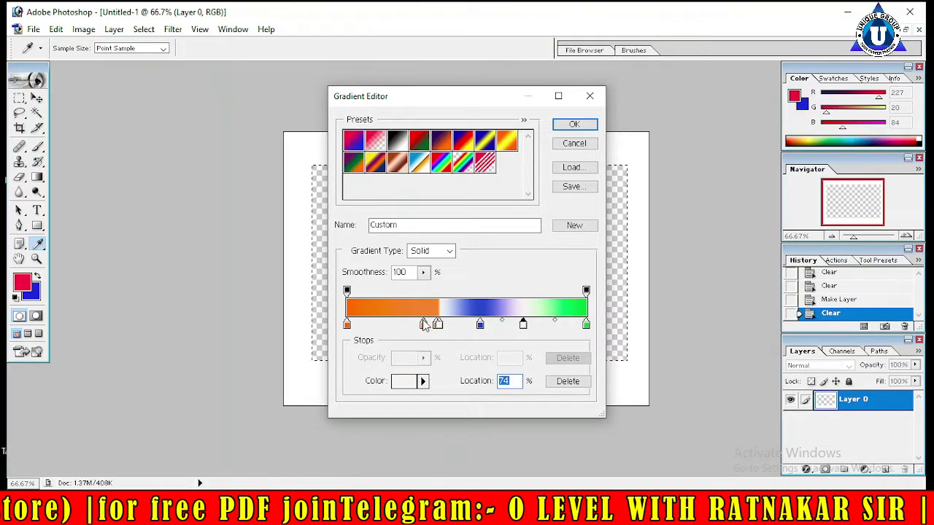
left_click(406, 325)
left_click(423, 323)
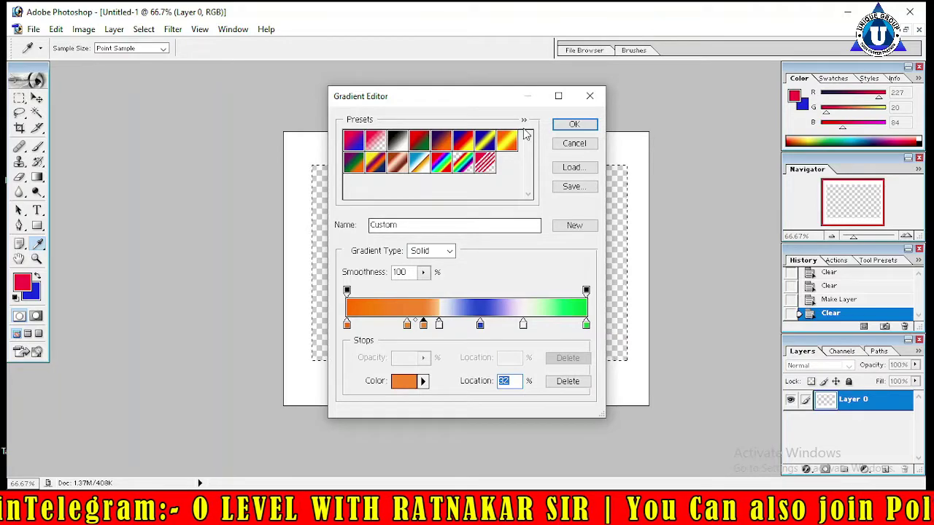
Accept the orange-blue-white-green gradient and draw it diagonally across the selection, trying several angles
left_click(574, 125)
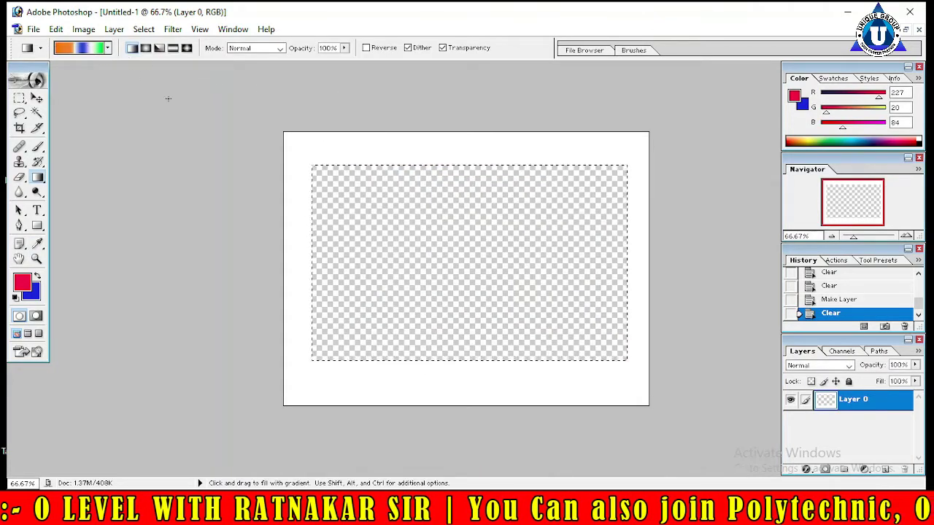
left_click_drag(344, 197, 553, 310)
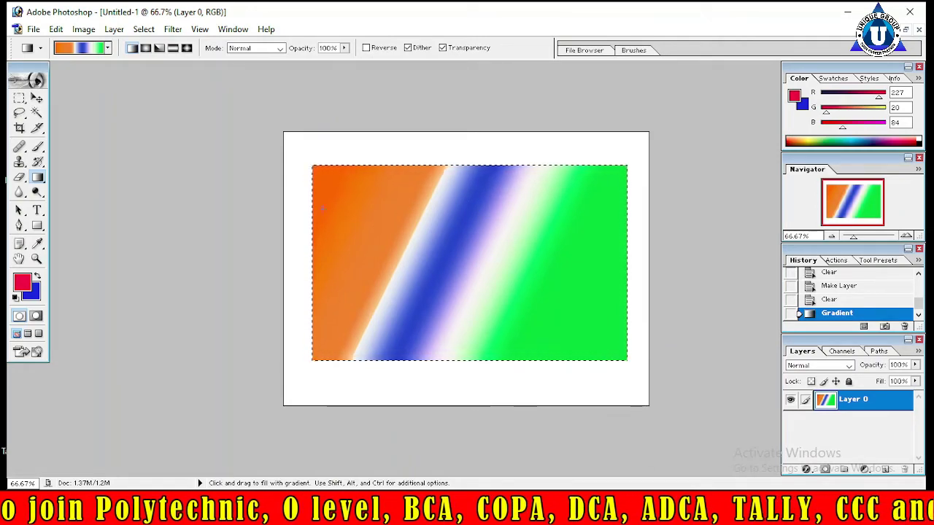
left_click_drag(470, 208, 481, 362)
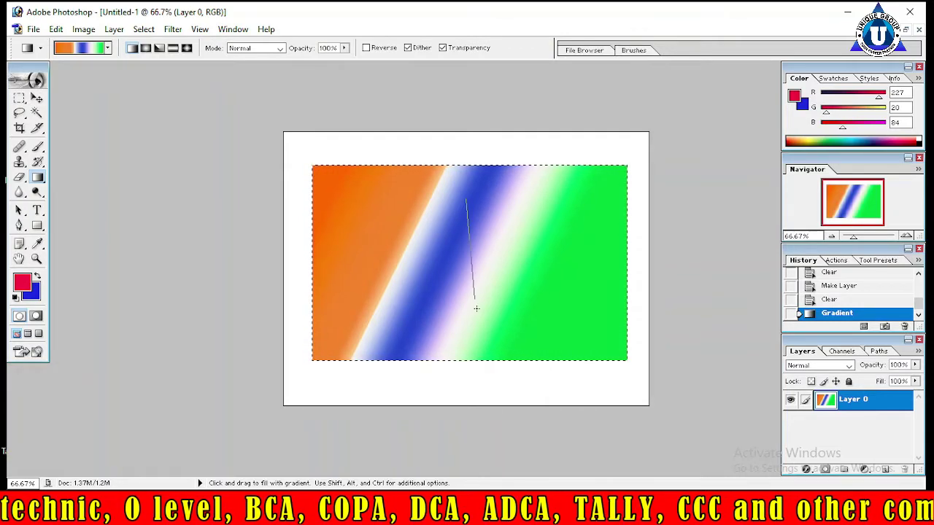
left_click_drag(475, 241, 469, 350)
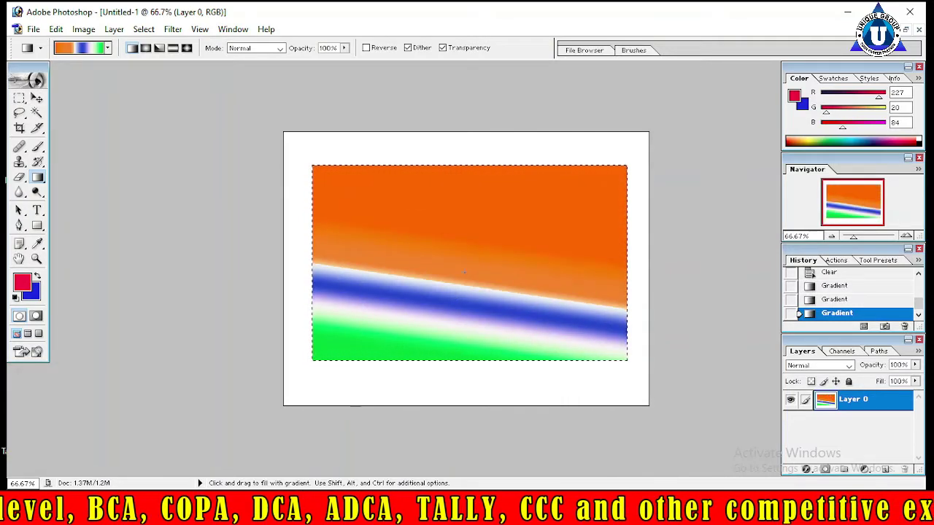
mouse_move(564, 192)
left_mouse_down()
mouse_move(455, 251)
mouse_move(535, 237)
left_mouse_up()
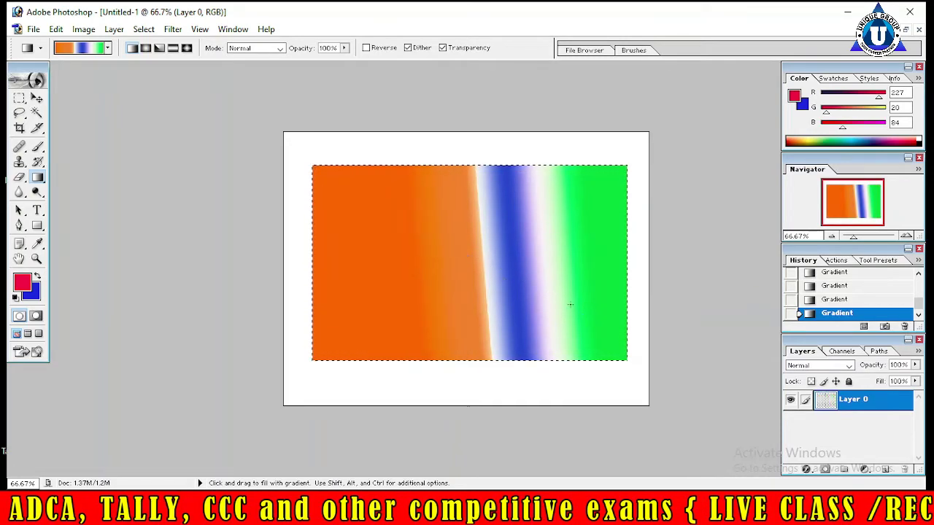
left_click_drag(440, 233, 558, 295)
left_click_drag(406, 188, 574, 312)
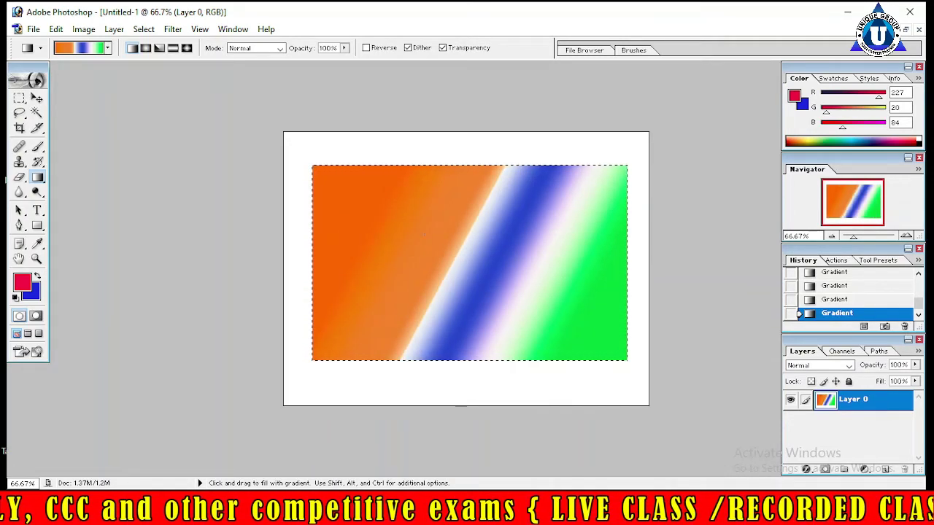
left_click_drag(430, 208, 603, 321)
left_click_drag(332, 173, 451, 237)
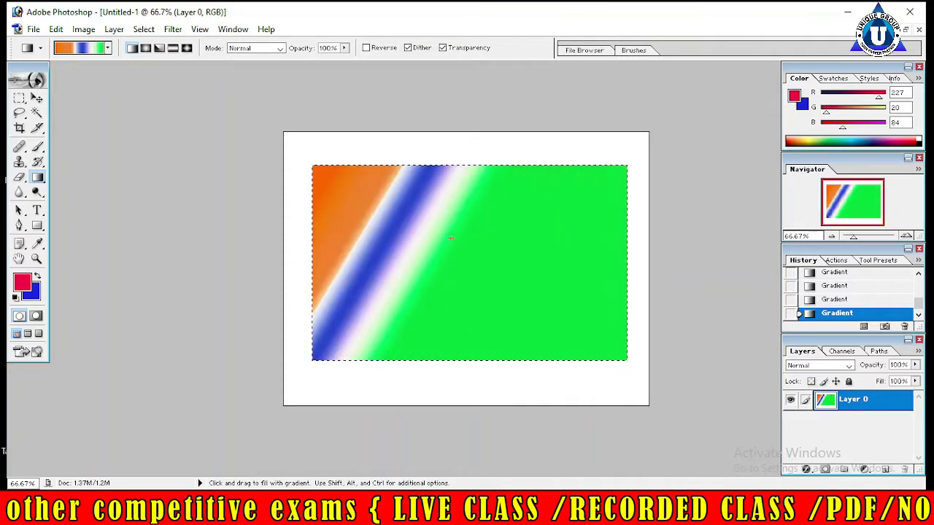
left_click_drag(527, 287, 529, 288)
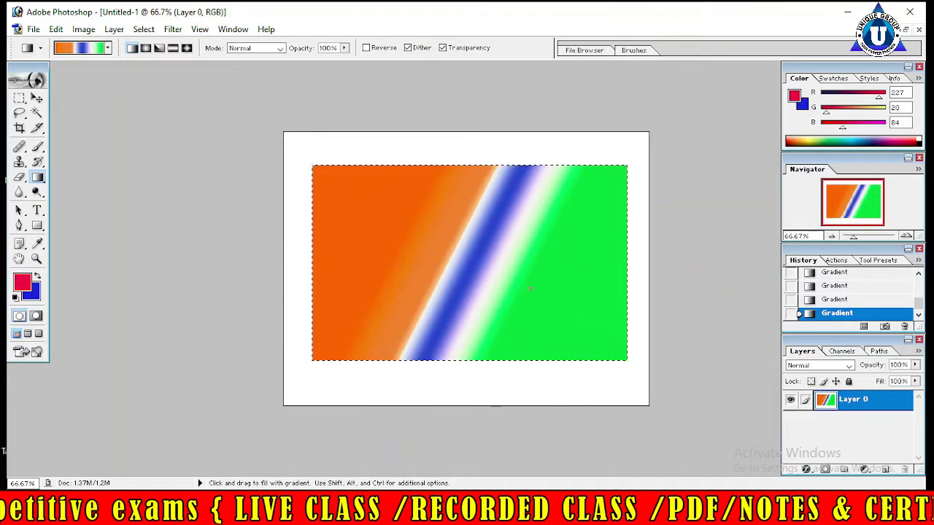
right_click(37, 177)
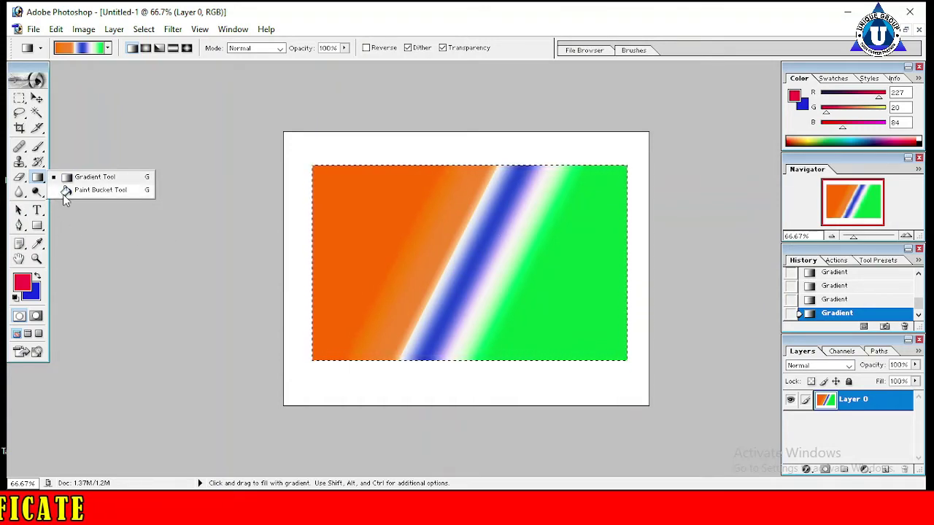
Deselect, set the Rectangular Marquee to Add to selection, then undo a test rectangle
left_click(80, 177)
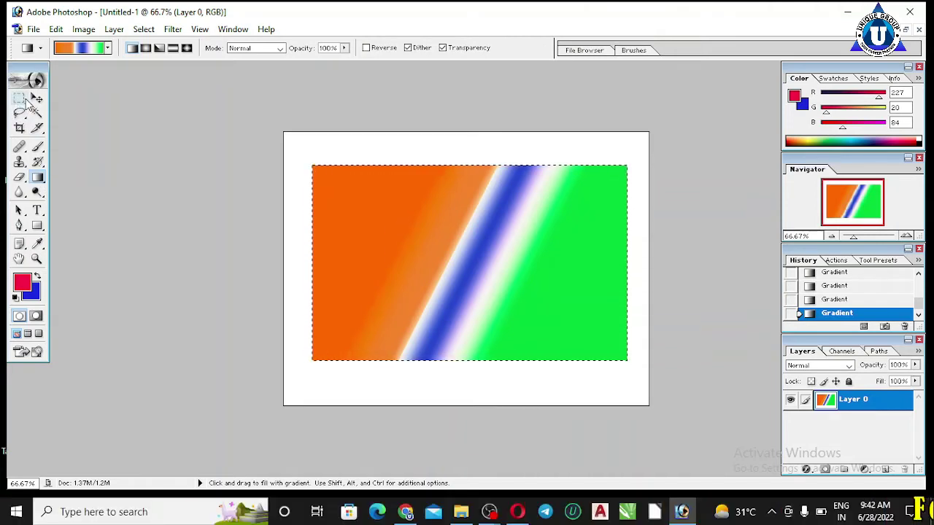
left_click(20, 99)
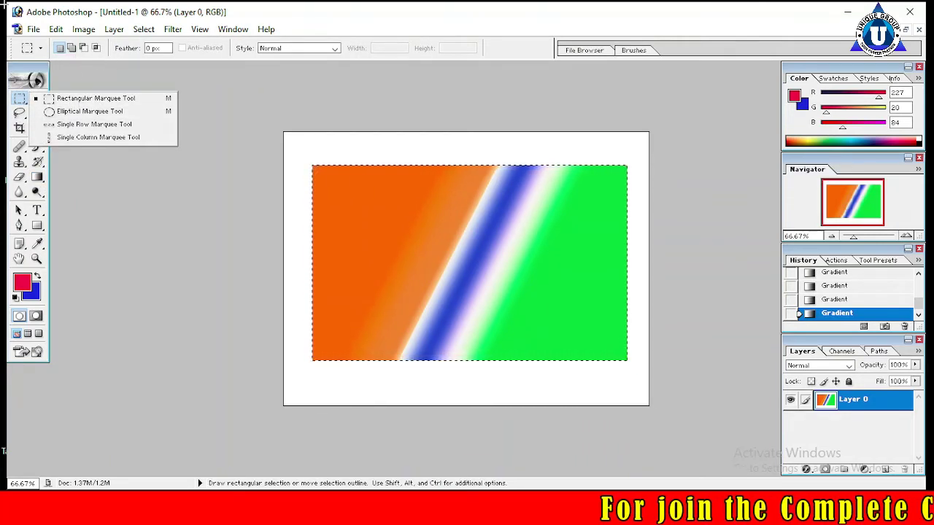
left_click(81, 66)
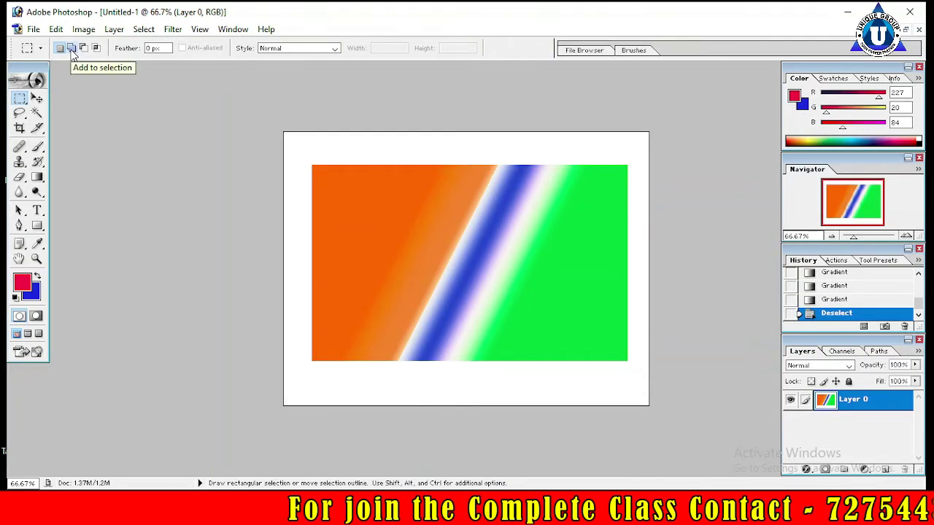
left_click(71, 48)
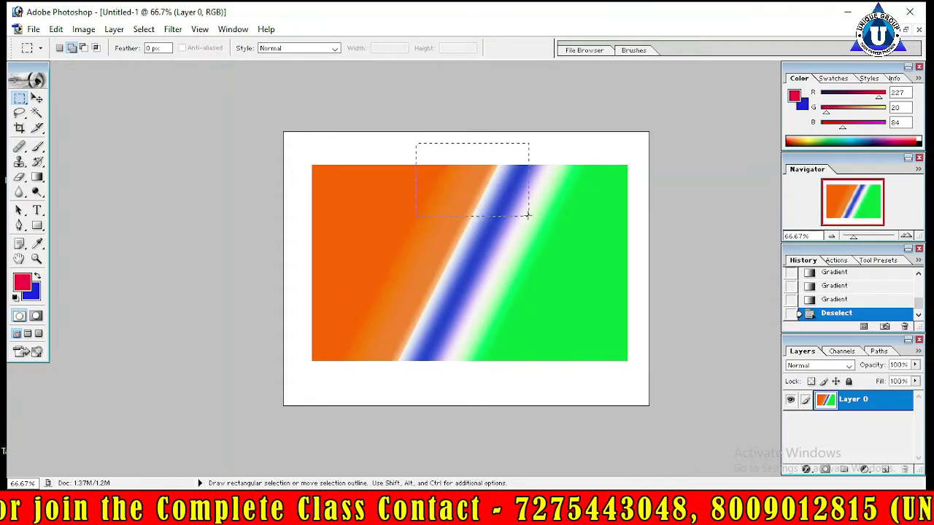
left_click_drag(465, 197, 509, 215)
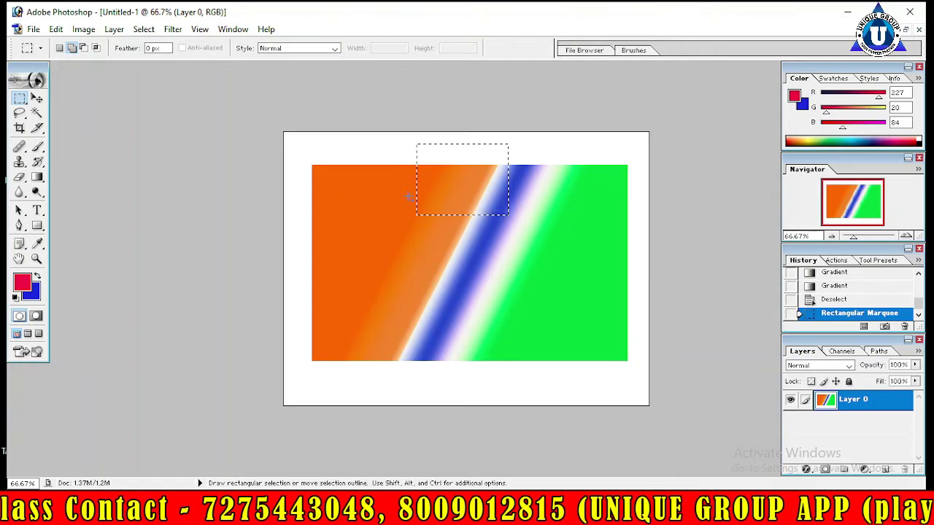
key("ctrl+z")
key("ctrl+z")
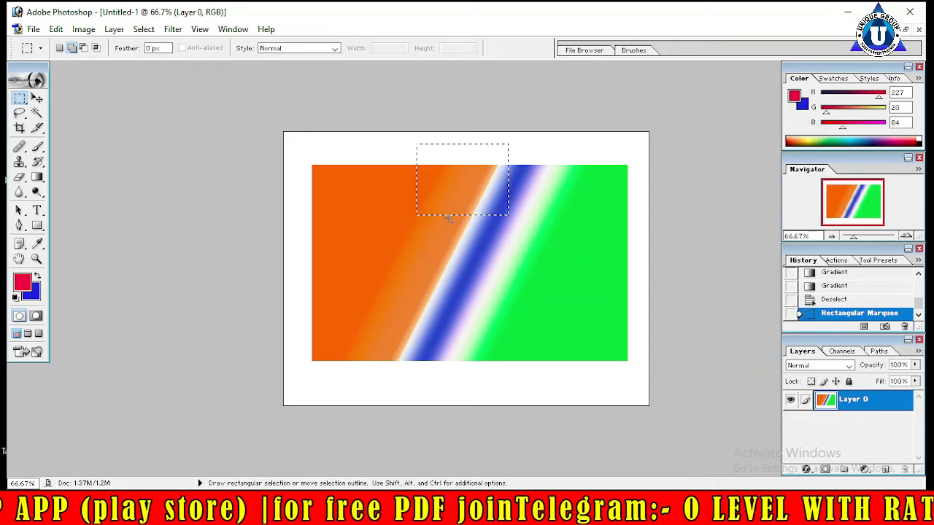
Step back through History with Ctrl+Alt+Z to earlier gradient versions
key("ctrl")
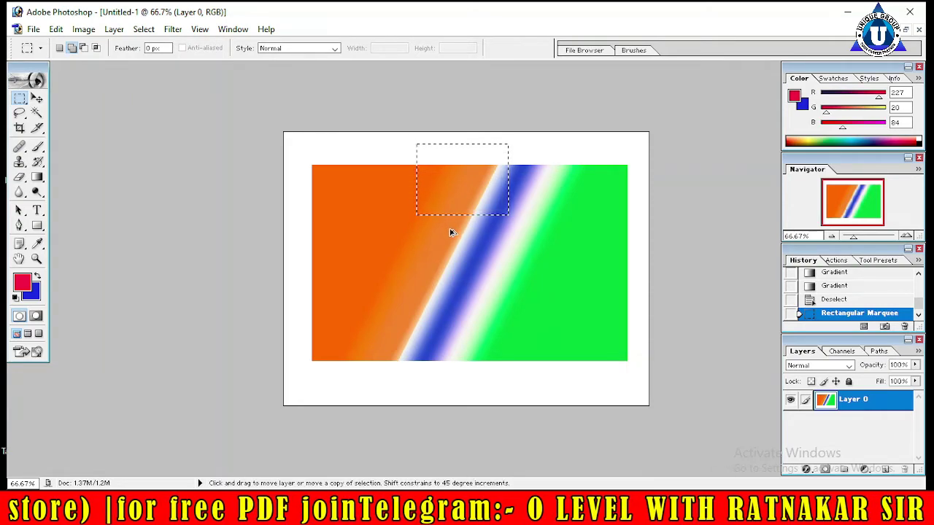
key("ctrl+alt+z")
key("ctrl+alt+z")
key("ctrl+alt+z")
key("ctrl+alt+z")
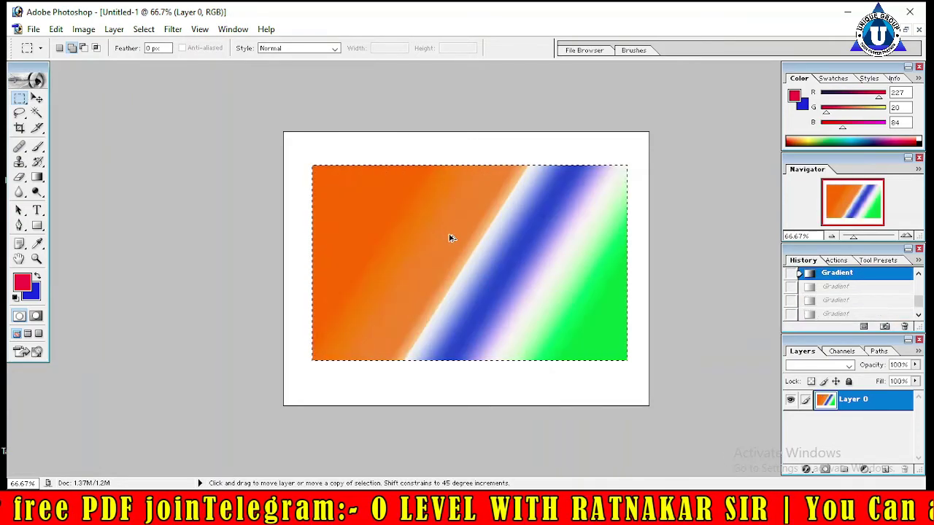
key("ctrl+alt+z")
key("ctrl+alt+z")
key("ctrl+alt+z")
key("ctrl+alt+z")
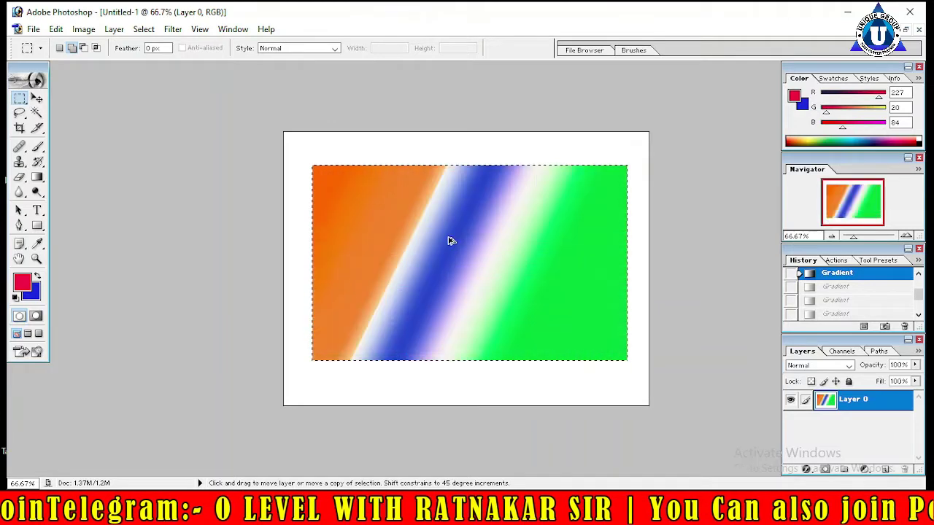
key("ctrl+alt+z")
key("ctrl+alt+z")
key("ctrl+alt+z")
key("ctrl+alt+z")
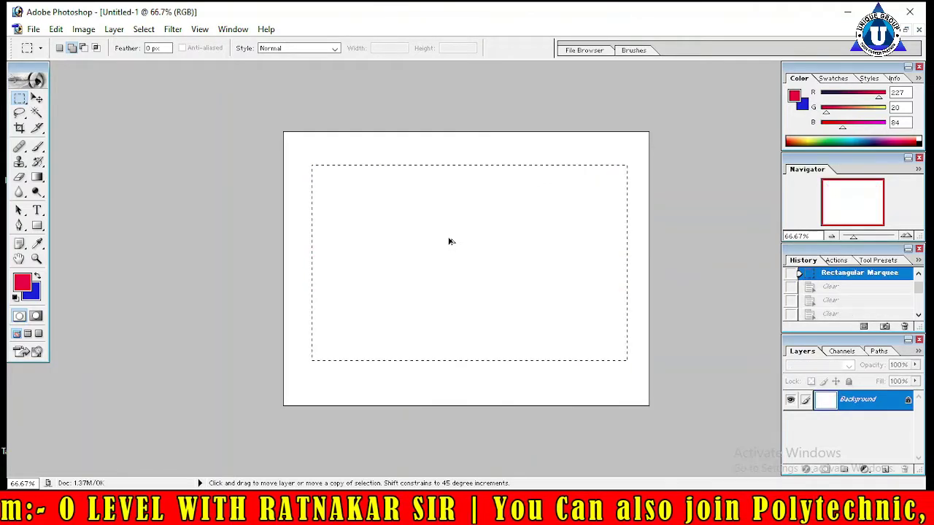
Add rectangular tabs to the top, bottom, left and right of the selection
left_click(72, 48)
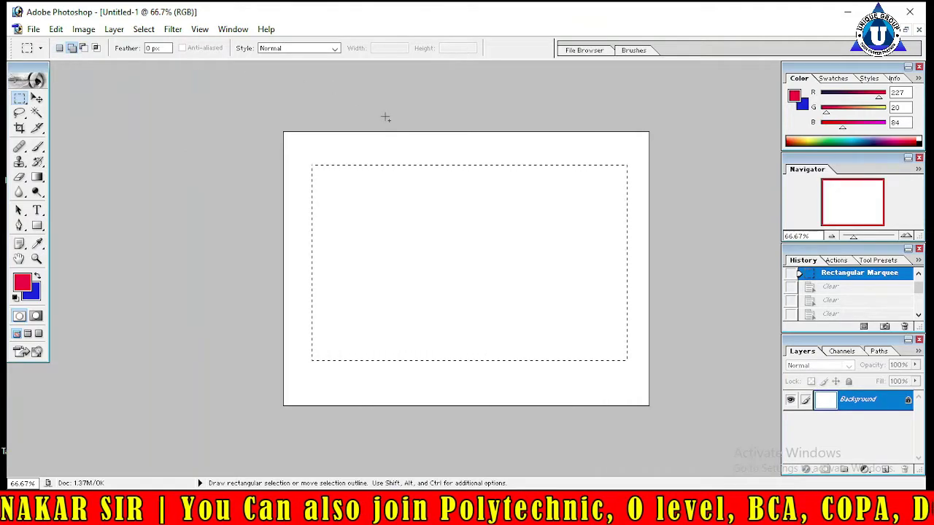
left_click_drag(418, 140, 457, 178)
left_click_drag(511, 226, 530, 252)
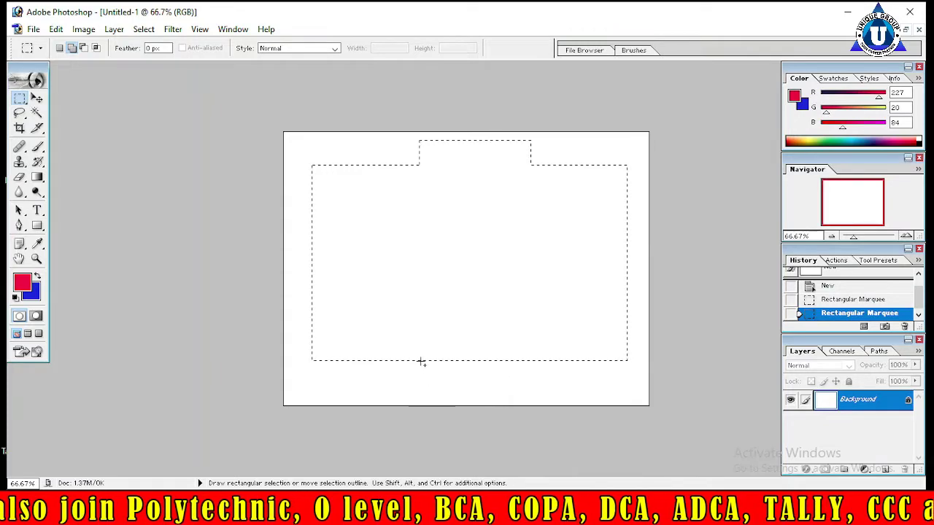
left_click_drag(421, 356, 552, 404)
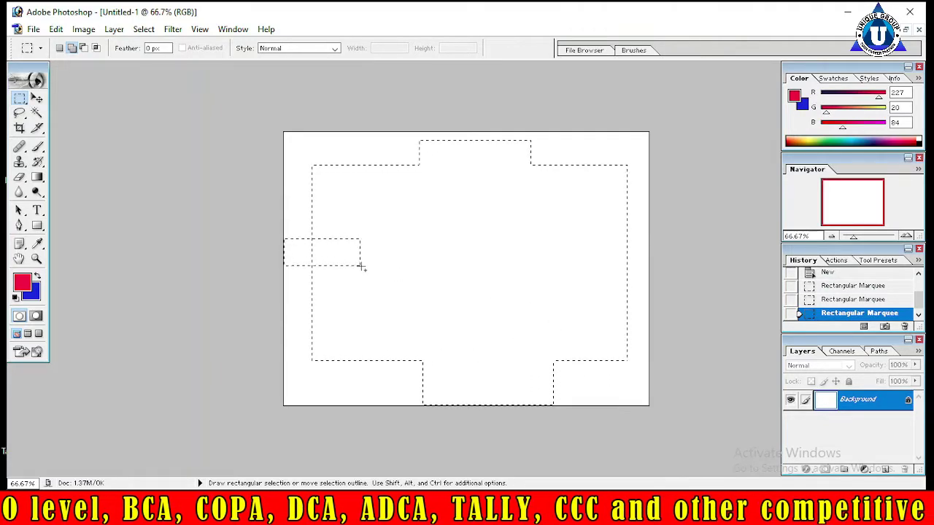
left_click_drag(360, 267, 361, 273)
left_click_drag(652, 241, 598, 264)
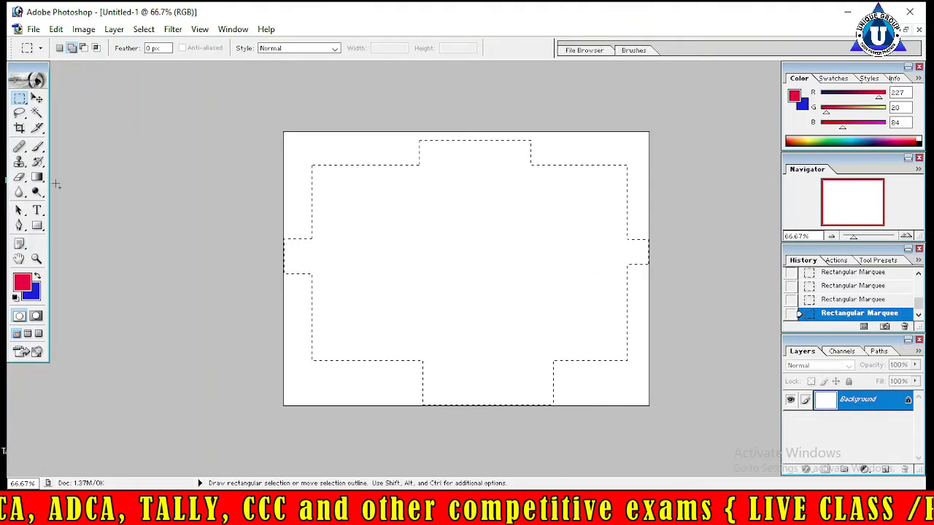
Subtract tall slots from the top of the selection
left_click(83, 47)
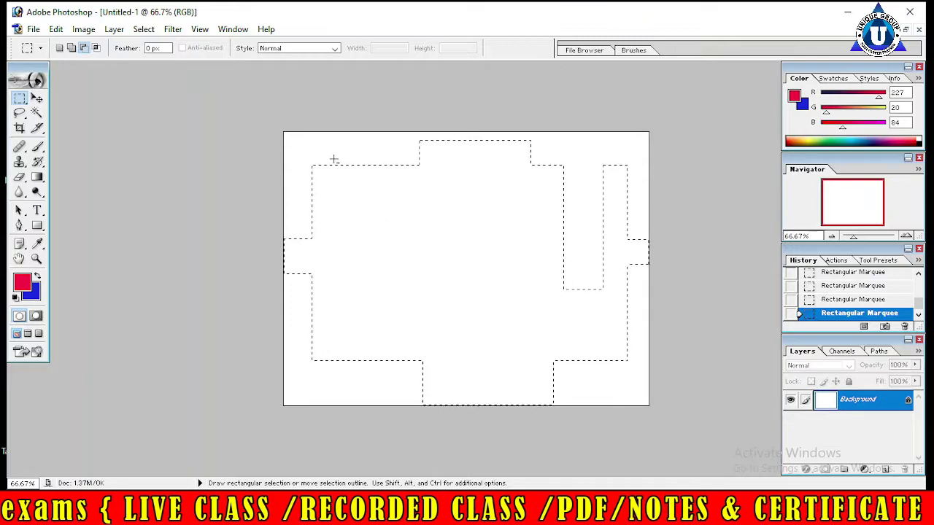
left_click_drag(358, 256, 394, 299)
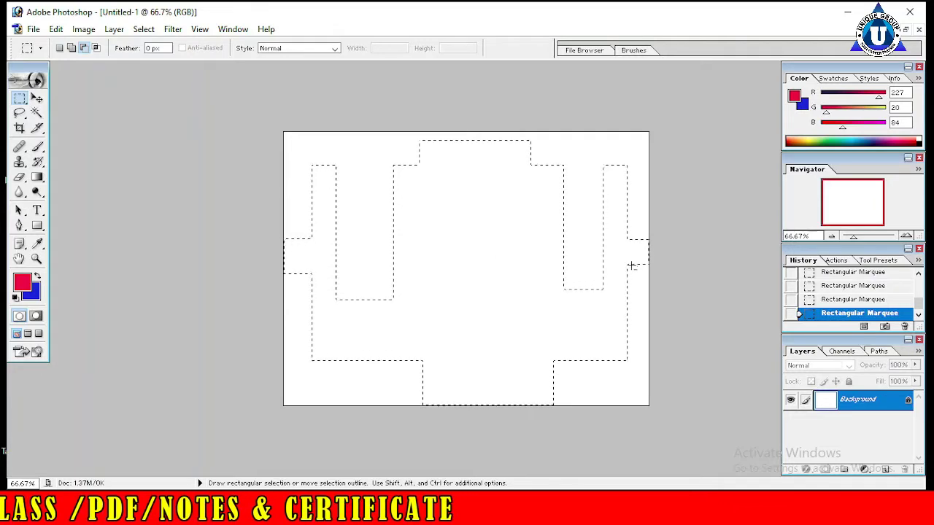
left_click(38, 183)
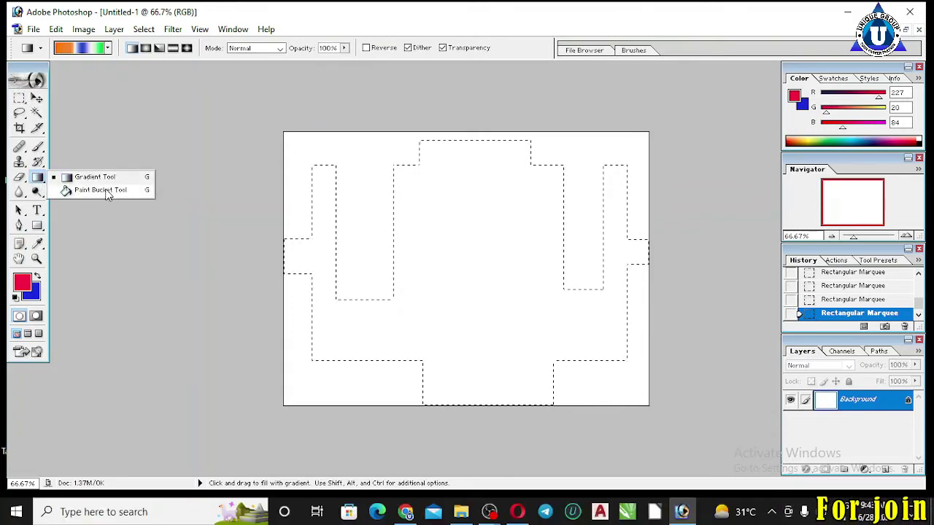
Drag the orange-blue-white-green gradient diagonally across the blocky selection twice
left_click(108, 176)
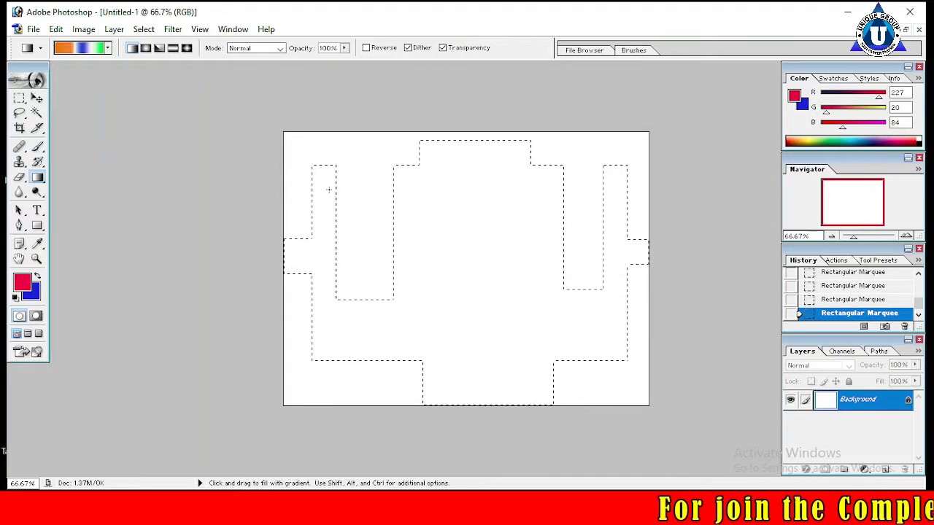
left_click_drag(555, 303, 617, 340)
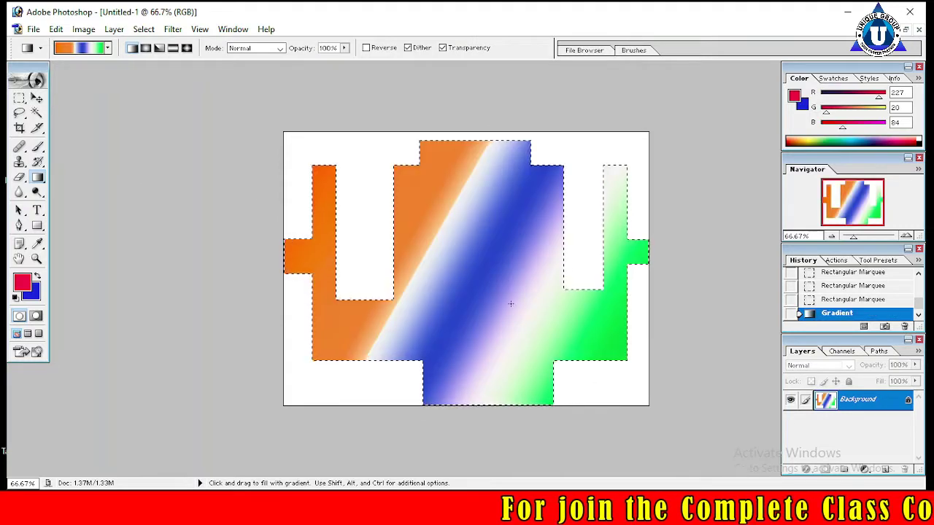
left_click_drag(389, 214, 602, 334)
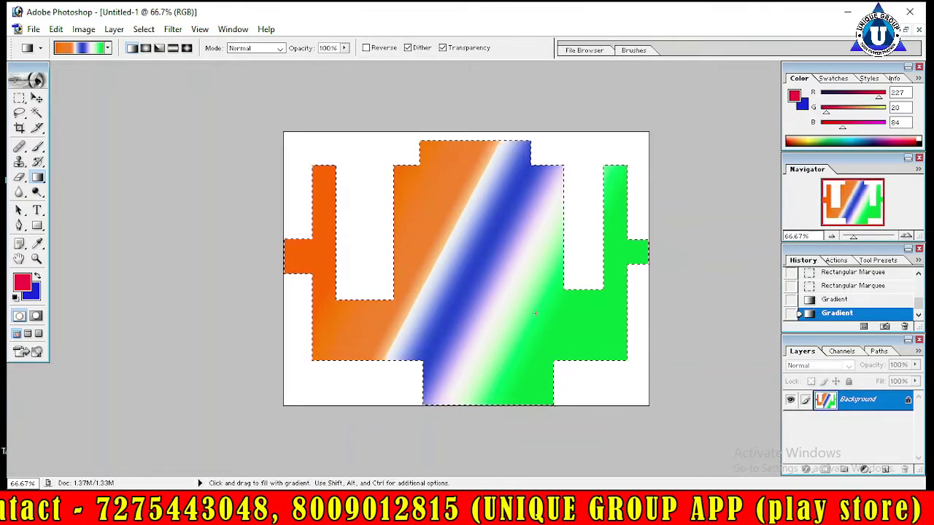
left_click(21, 98)
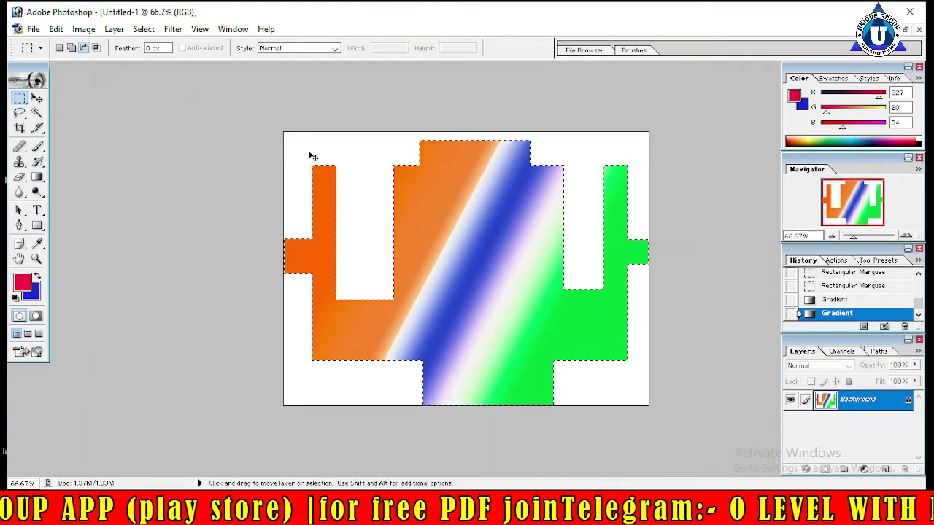
Clear the canvas, convert the Background into Layer 0, and clear it to transparency
key("ctrl+a")
key("Delete")
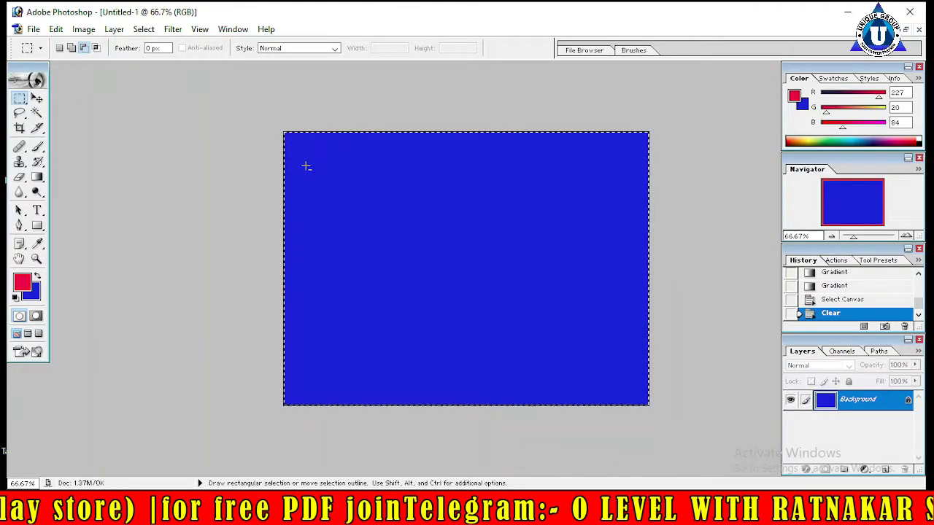
double_click(863, 401)
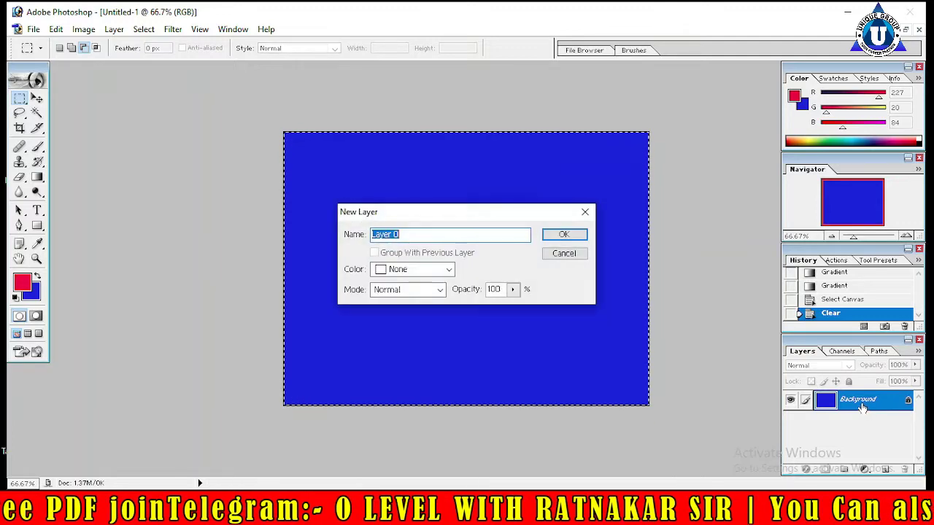
left_click(563, 234)
key("Delete")
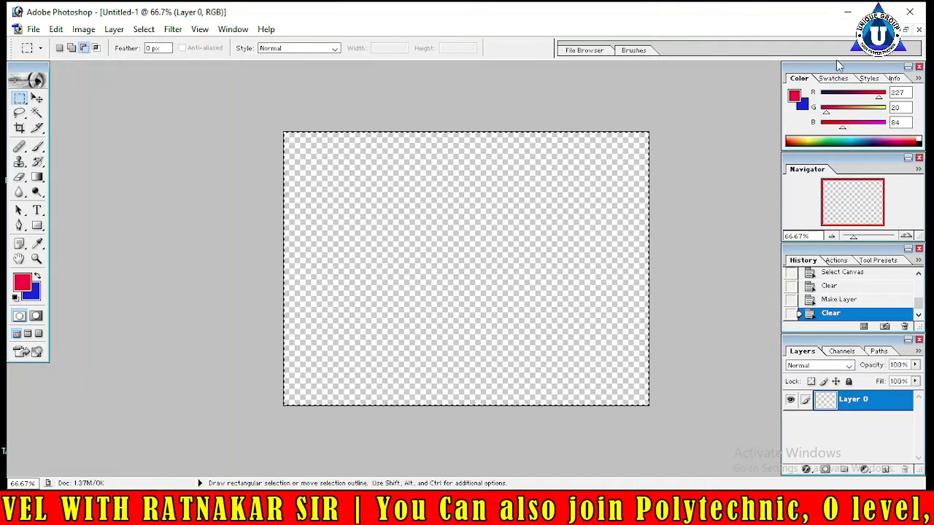
Close Untitled-1 without saving changes
left_click(905, 29)
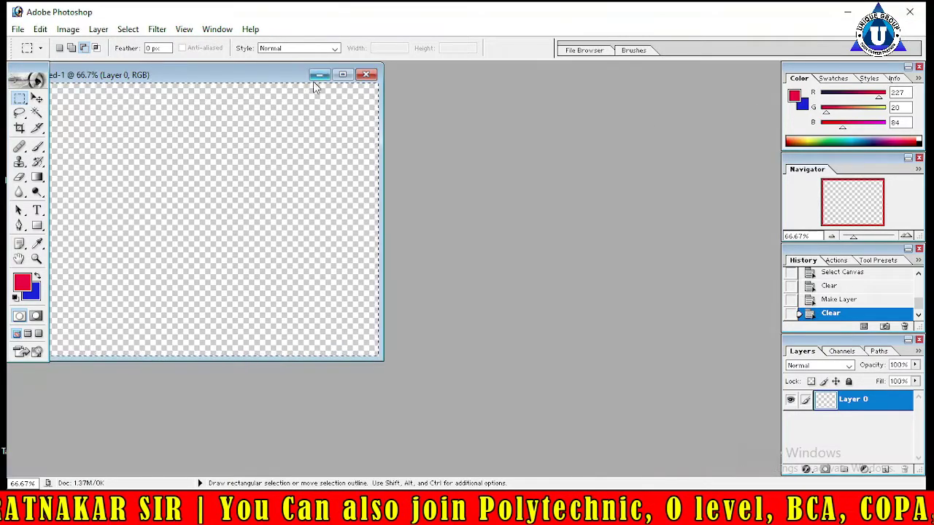
left_click(365, 74)
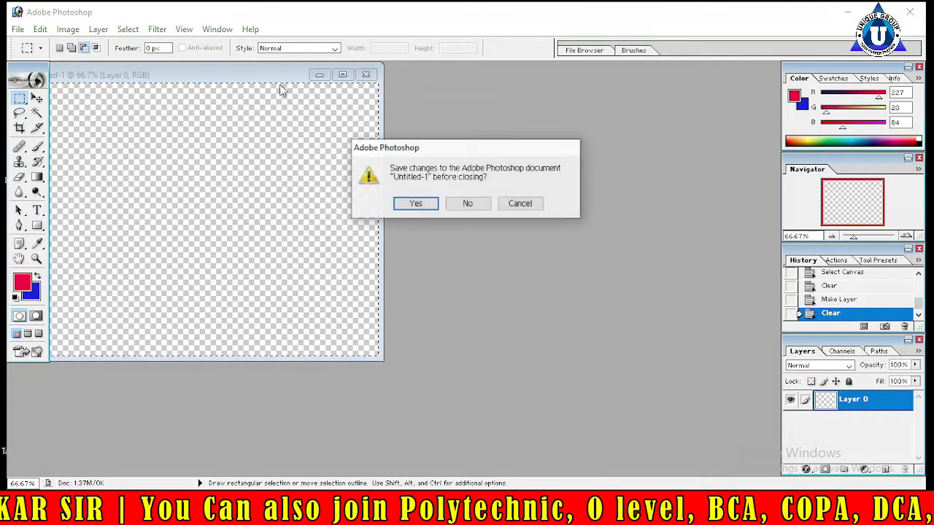
left_click(470, 203)
Create a blank 800x600 Untitled-1 document and maximize its window
left_click(17, 29)
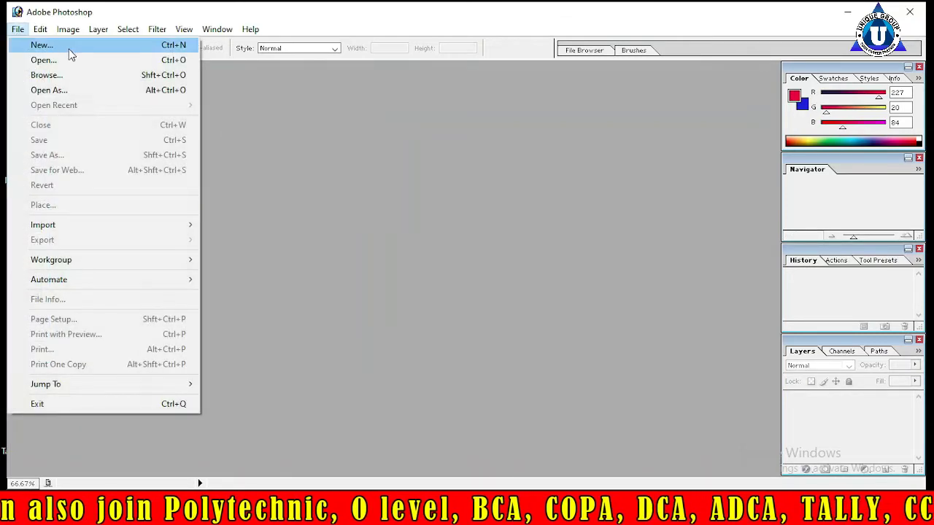
left_click(80, 46)
left_click(575, 171)
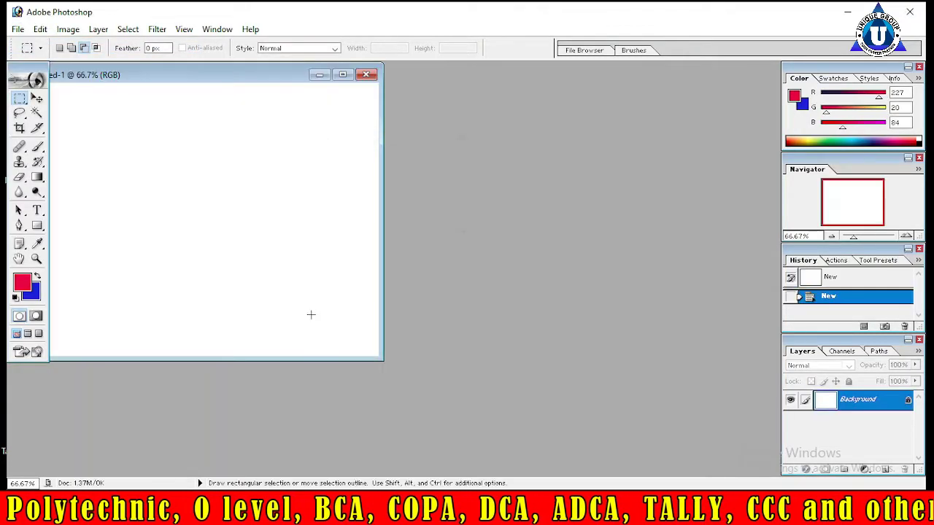
left_click(343, 74)
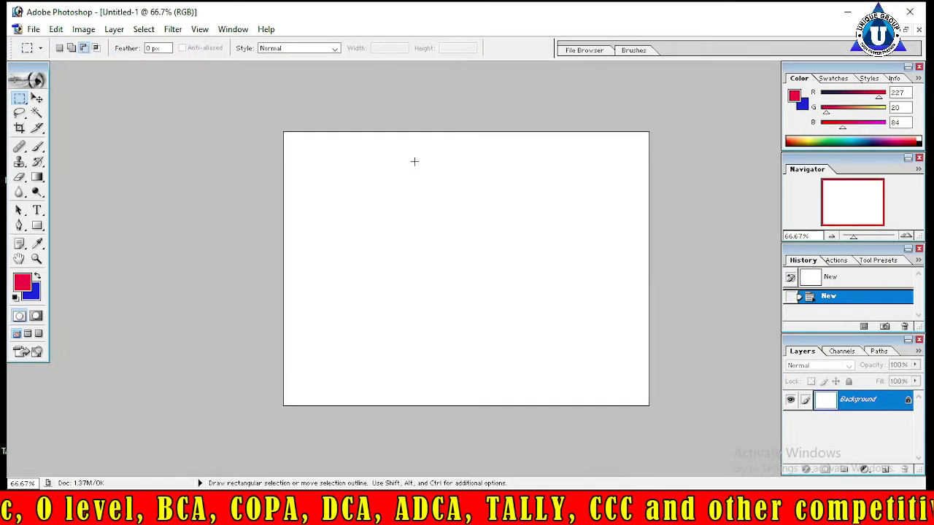
right_click(21, 100)
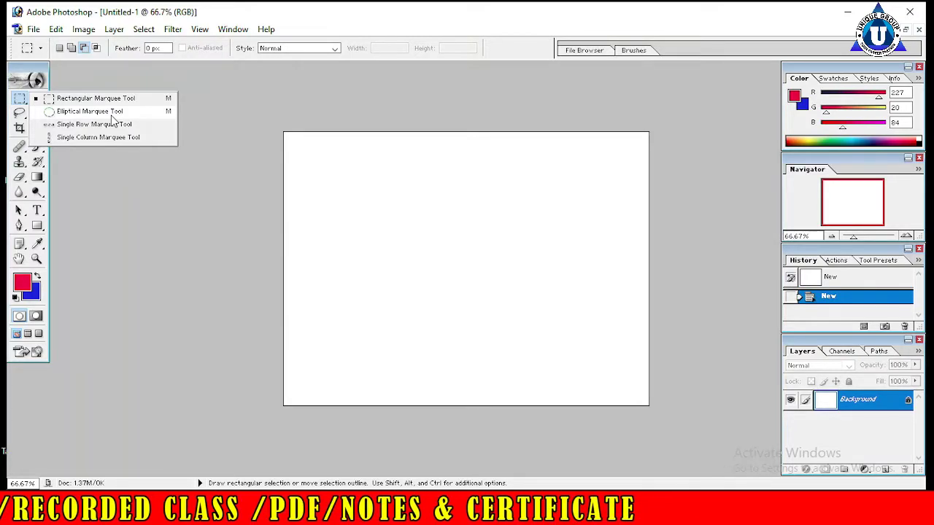
Draw a large elliptical face selection and add left and right ear circles
left_click(100, 113)
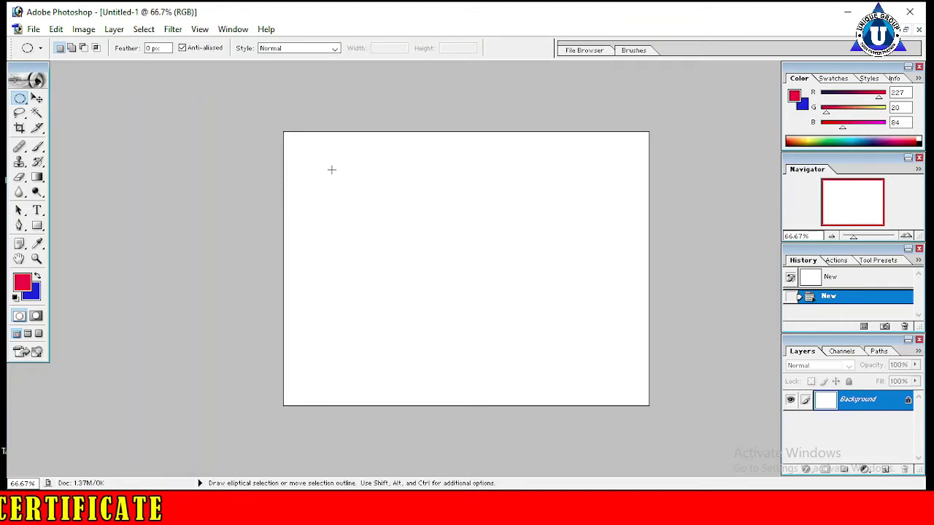
left_click_drag(401, 196, 570, 331)
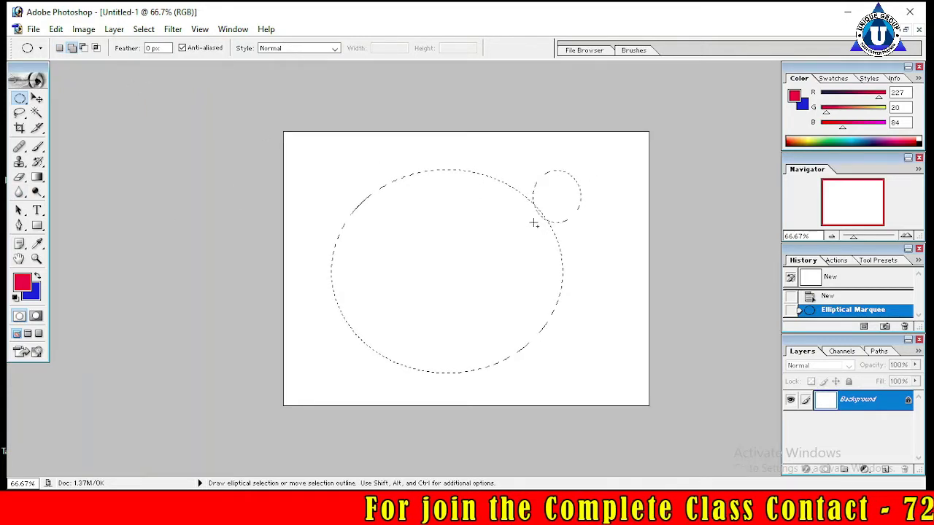
left_click_drag(551, 217, 533, 221)
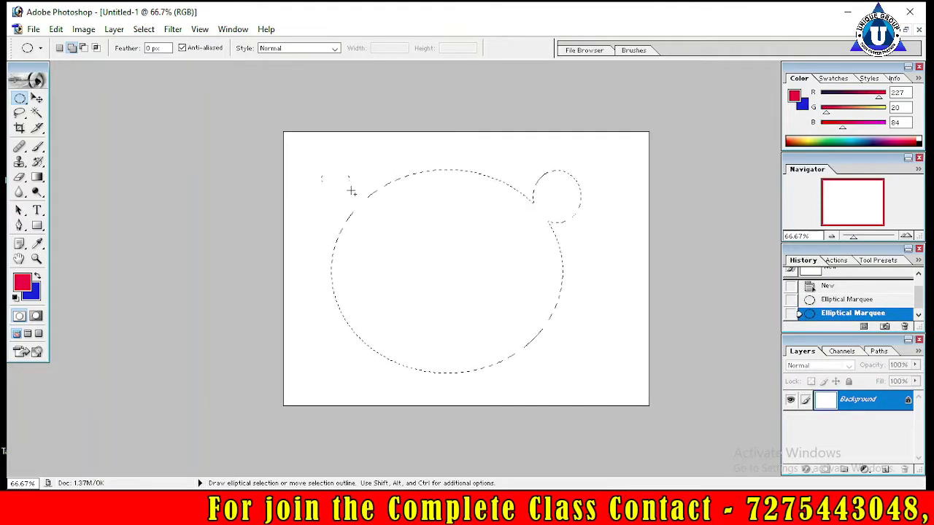
left_click_drag(374, 211, 375, 211)
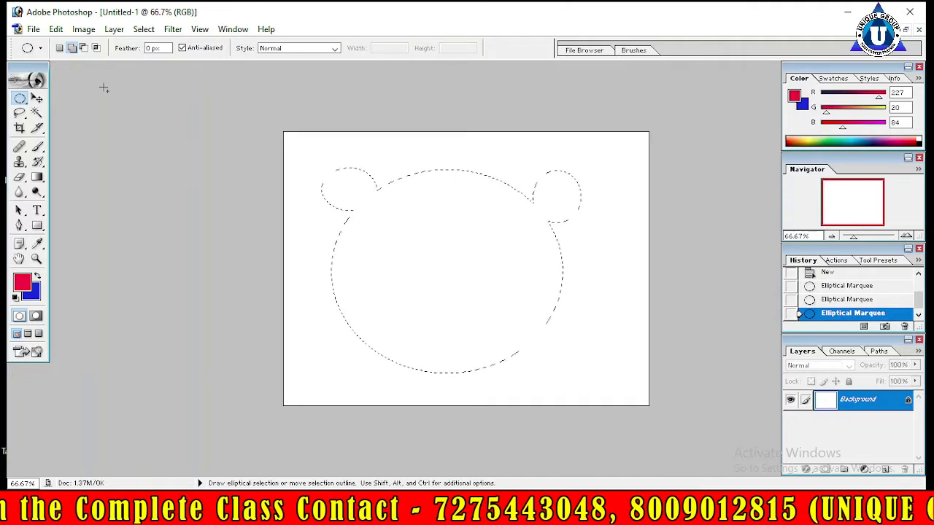
Nudge the face selection and draw a small wide oval nose inside it
left_click(61, 48)
left_click_drag(391, 282, 397, 290)
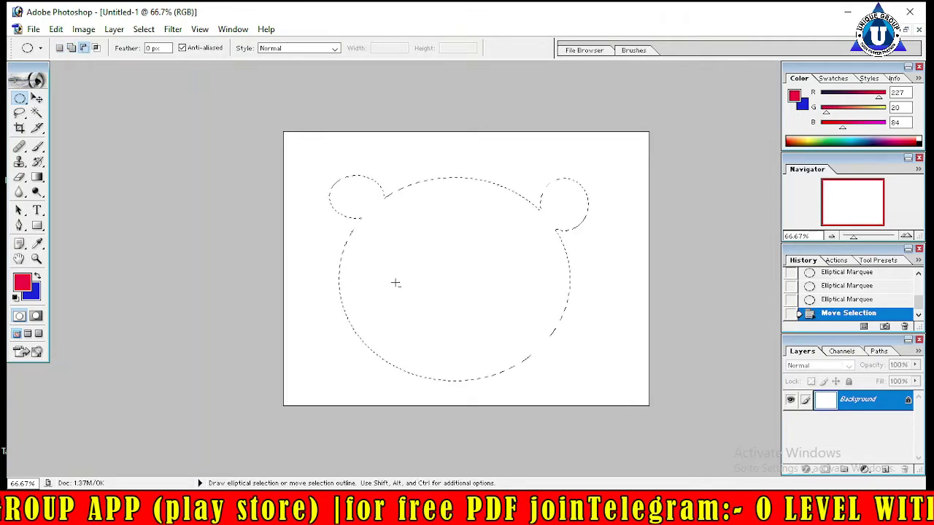
mouse_move(465, 309)
left_mouse_down()
mouse_move(493, 308)
mouse_move(476, 305)
left_mouse_up()
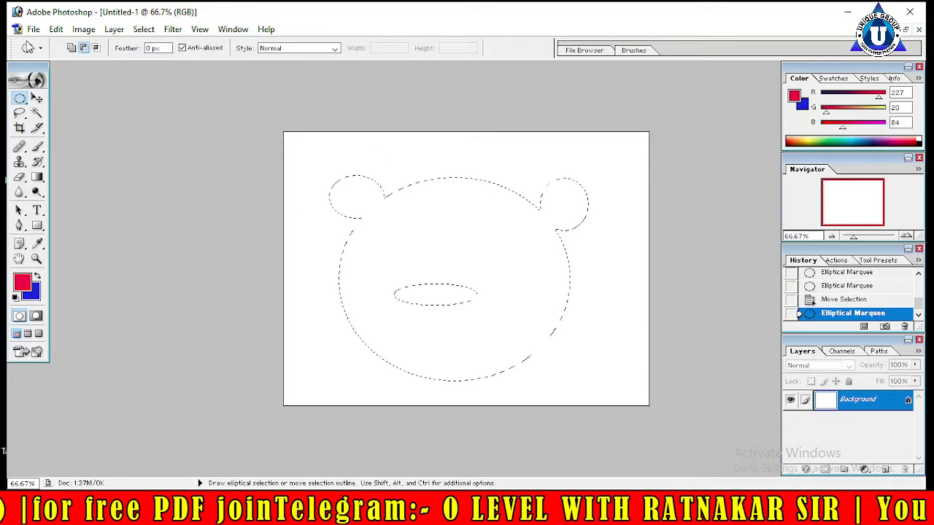
left_click(40, 98)
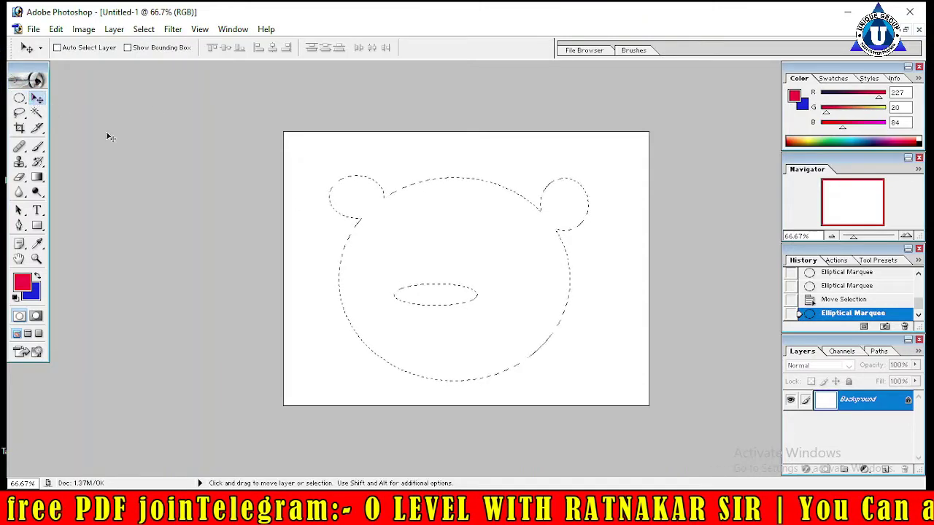
Try moving the selected pixels, dismissing the locked-layer error twice
left_click(442, 298)
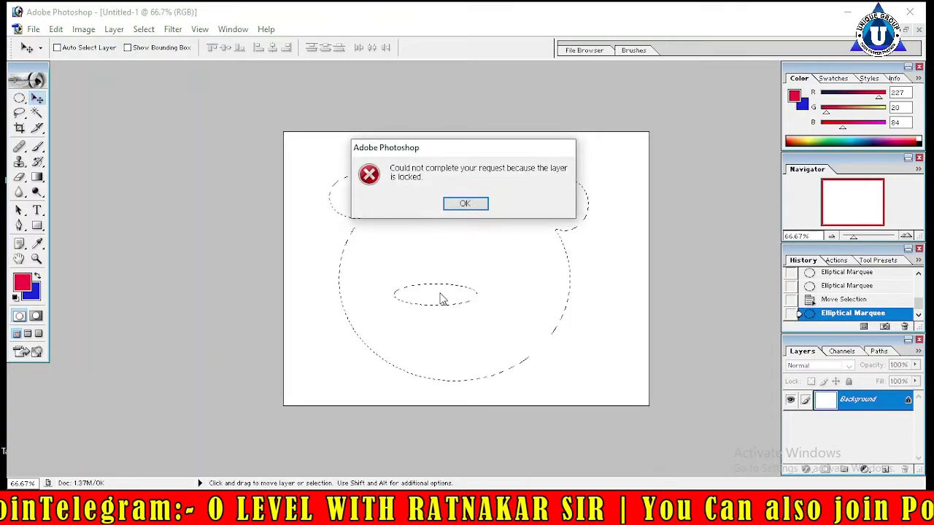
left_click(469, 202)
left_click(481, 317)
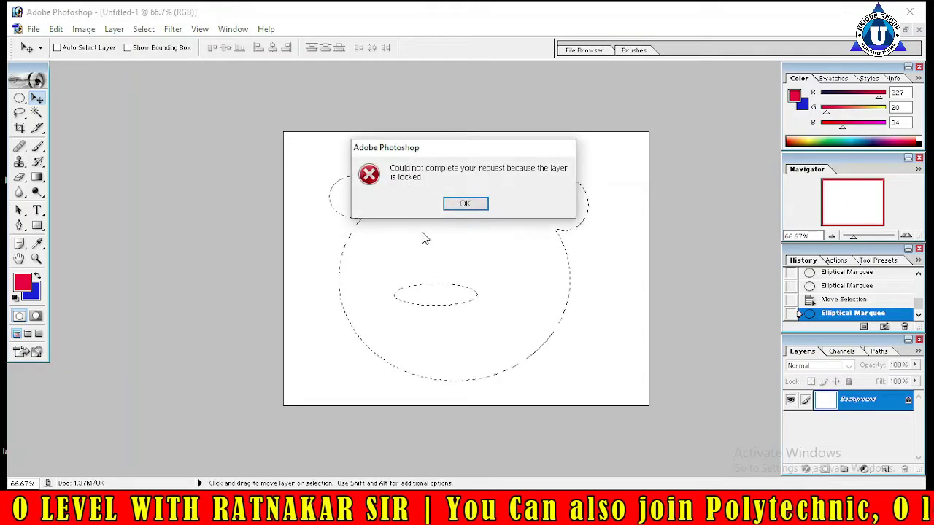
left_click(470, 202)
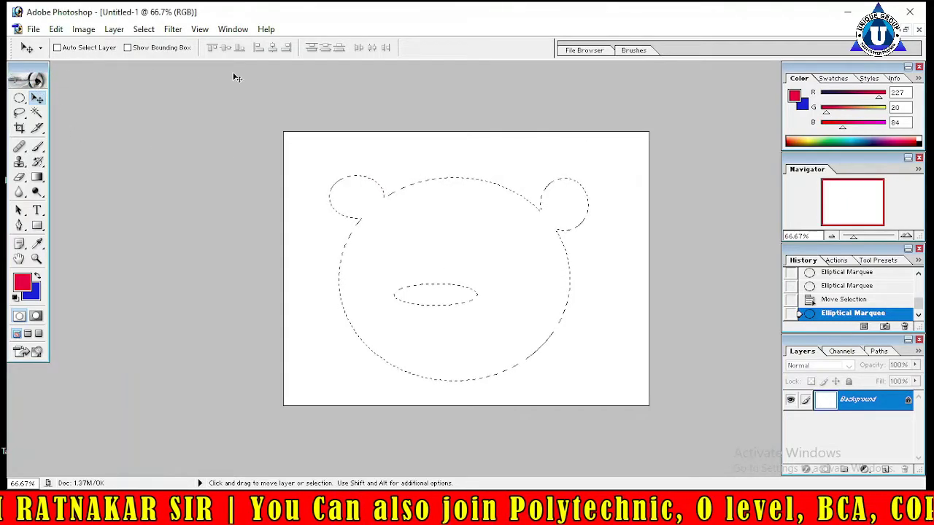
Undo the nose oval and move, then cut an oval mouth and small eye from the face selection
left_click(19, 98)
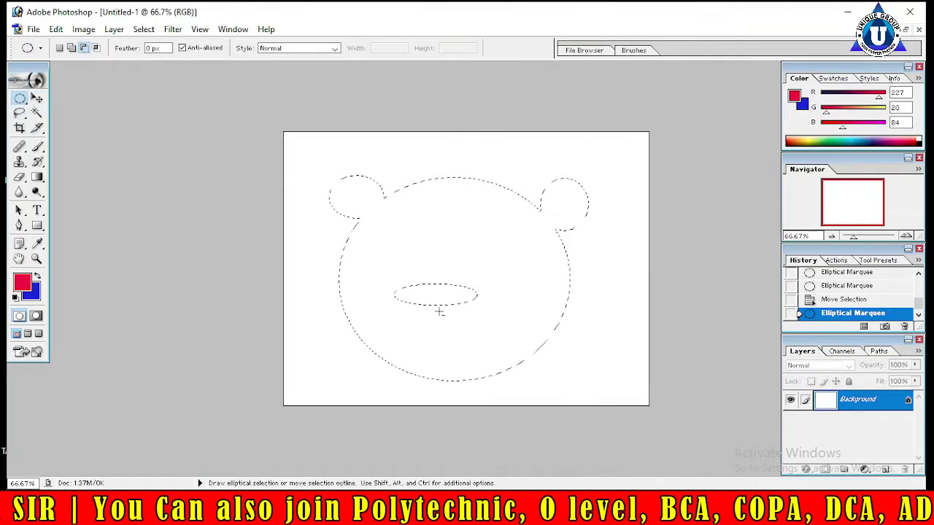
key("ctrl")
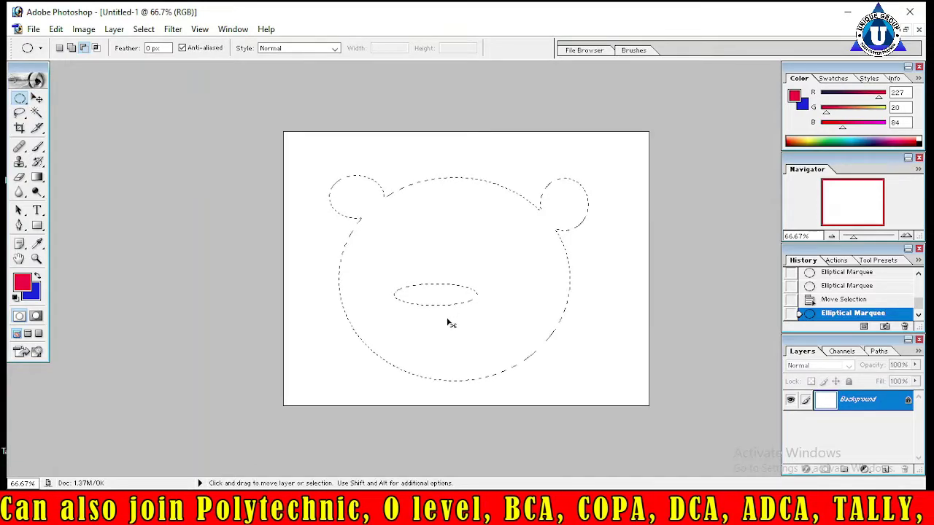
key("ctrl+alt+z")
key("ctrl+alt+z")
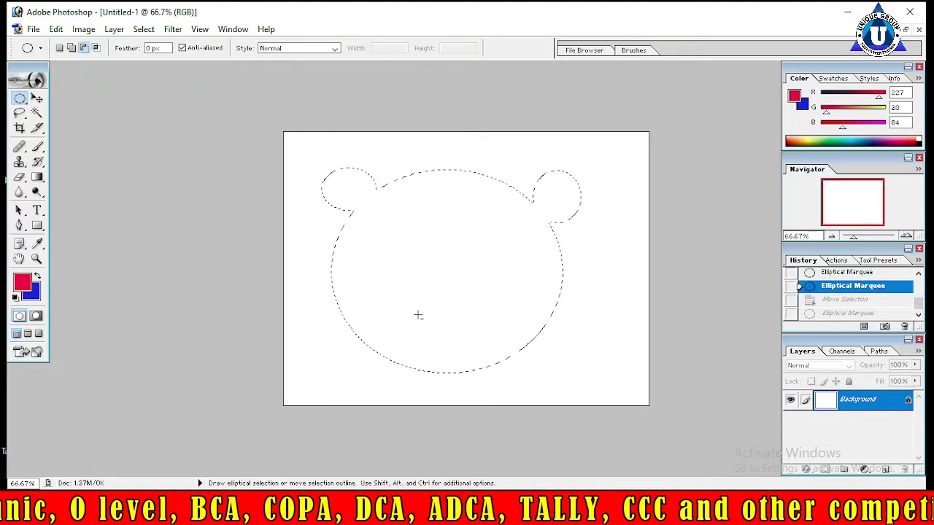
left_click_drag(423, 307, 478, 319)
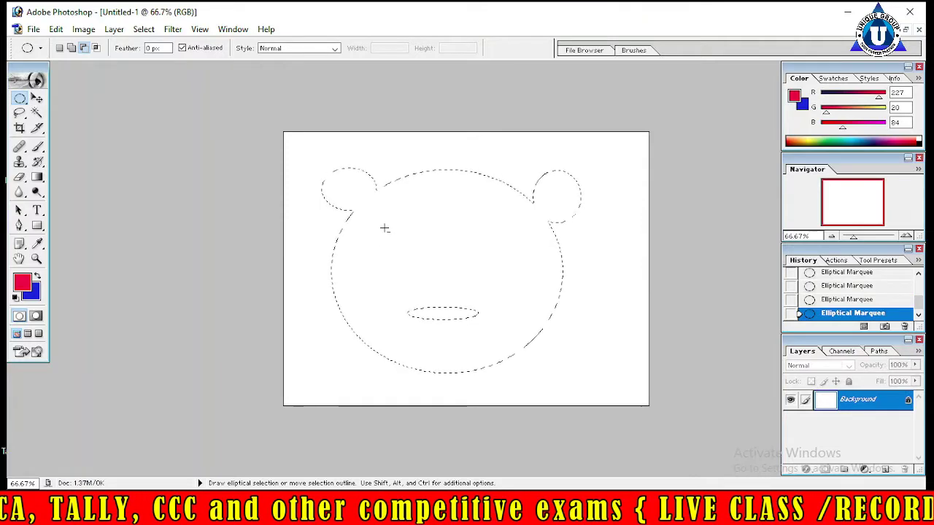
left_click_drag(392, 237, 396, 238)
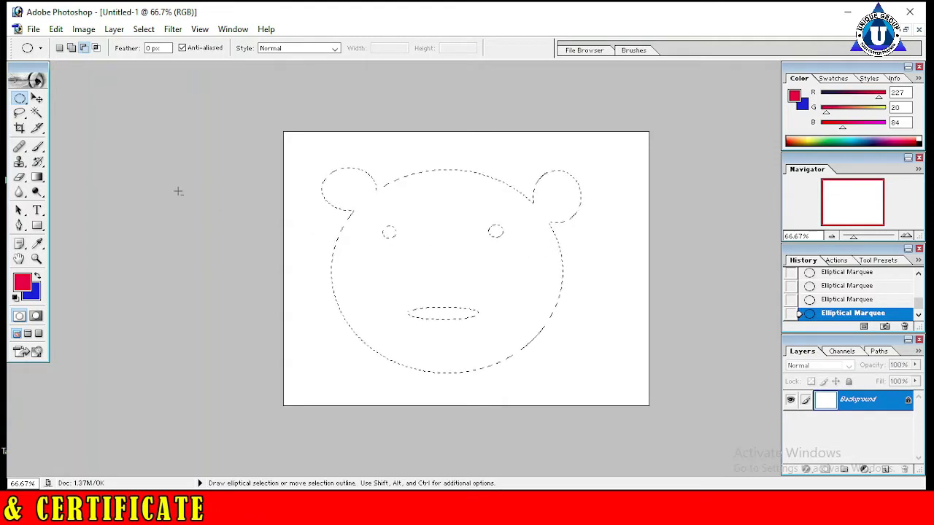
Switch to the Paint Bucket tool and bring up the foreground Color Picker showing red E31454
left_click(40, 181)
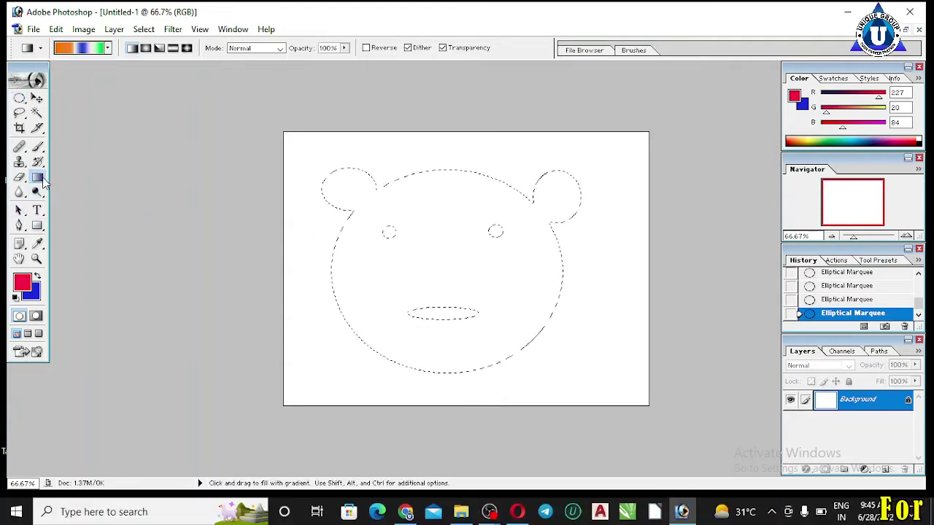
right_click(43, 182)
left_click(100, 191)
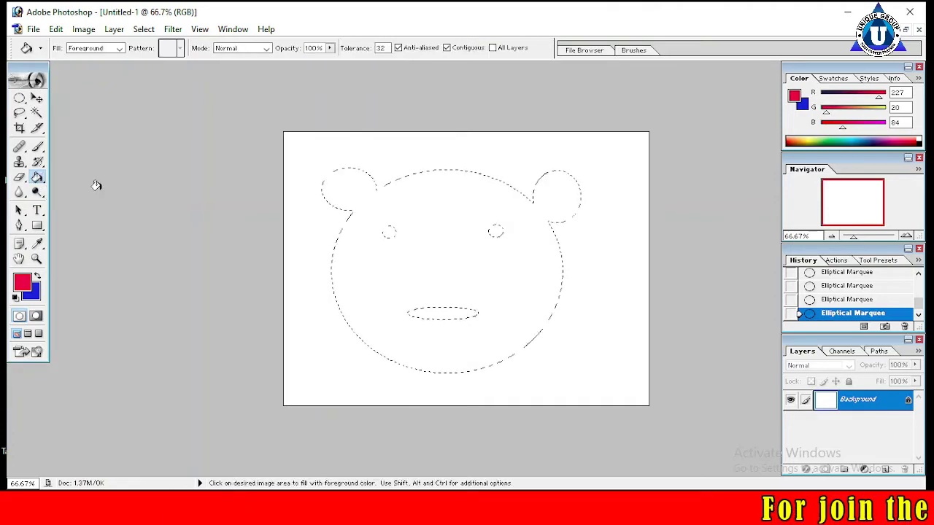
left_click(22, 279)
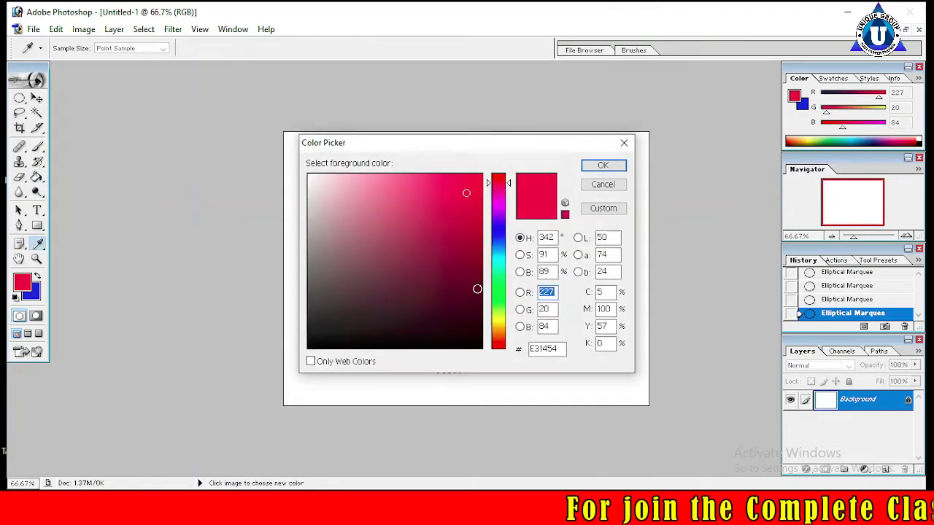
Choose a yellow foreground colour and fill the bear face with it
left_click(502, 325)
left_click(439, 201)
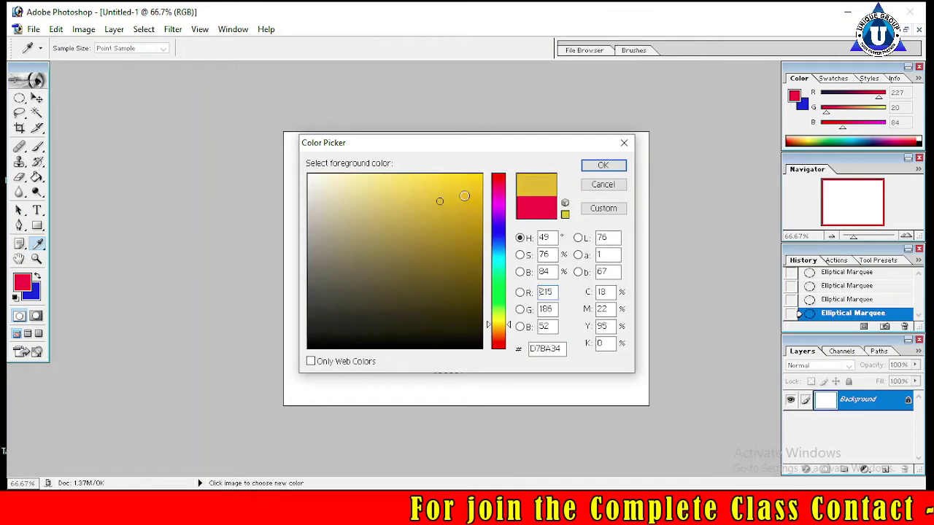
left_click(603, 167)
left_click(451, 254)
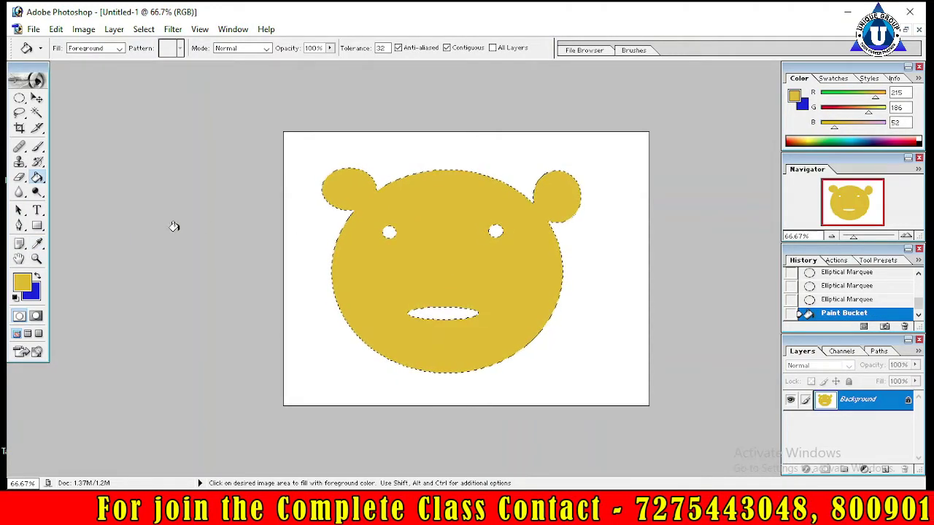
Pick a near-black foreground, try filling both eyes, then swap foreground and background colours
left_click(21, 284)
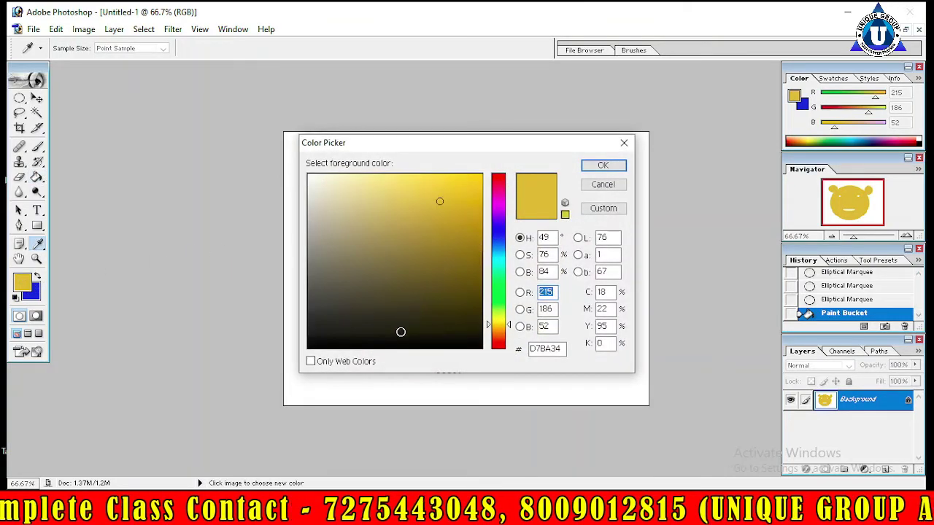
left_click(399, 340)
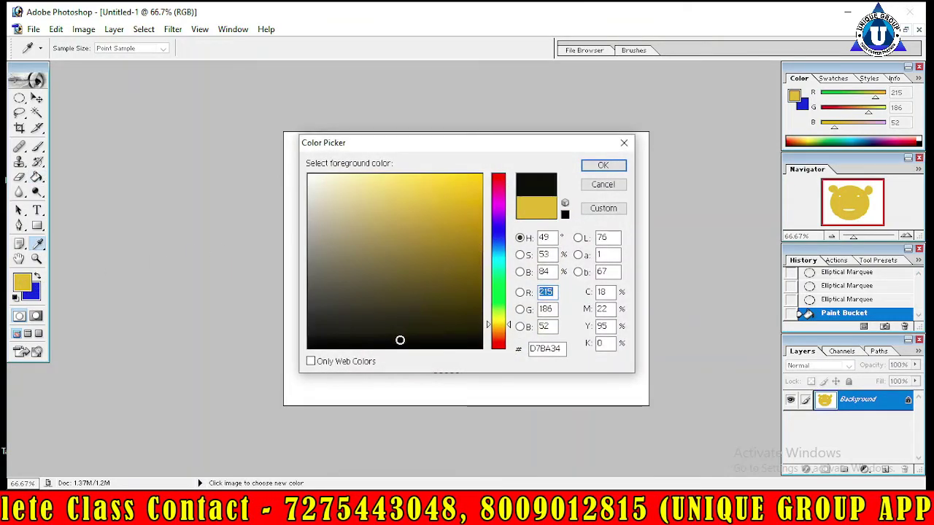
left_click(602, 165)
left_click(388, 231)
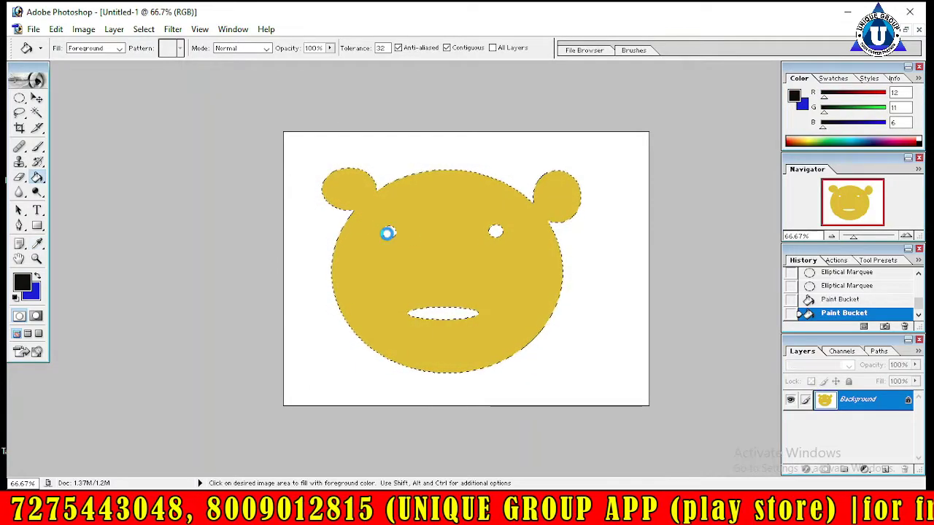
left_click(495, 232)
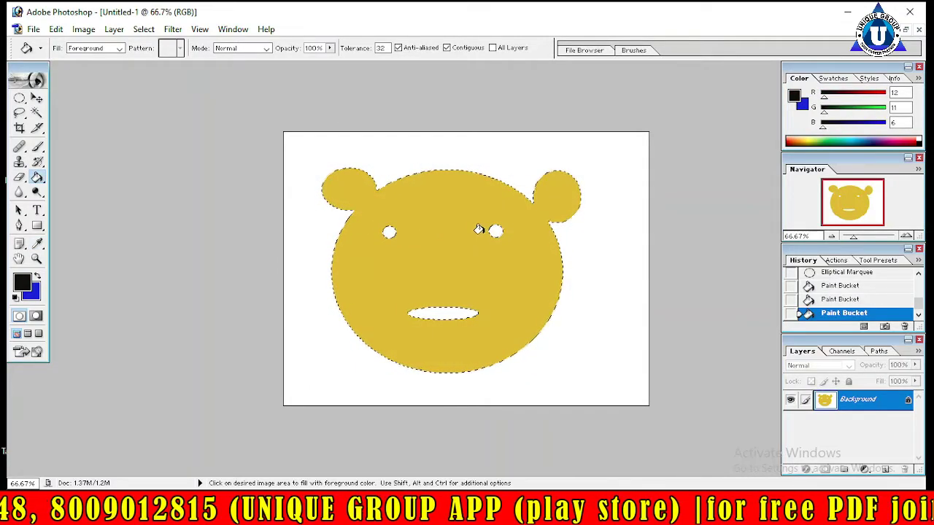
left_click(494, 231)
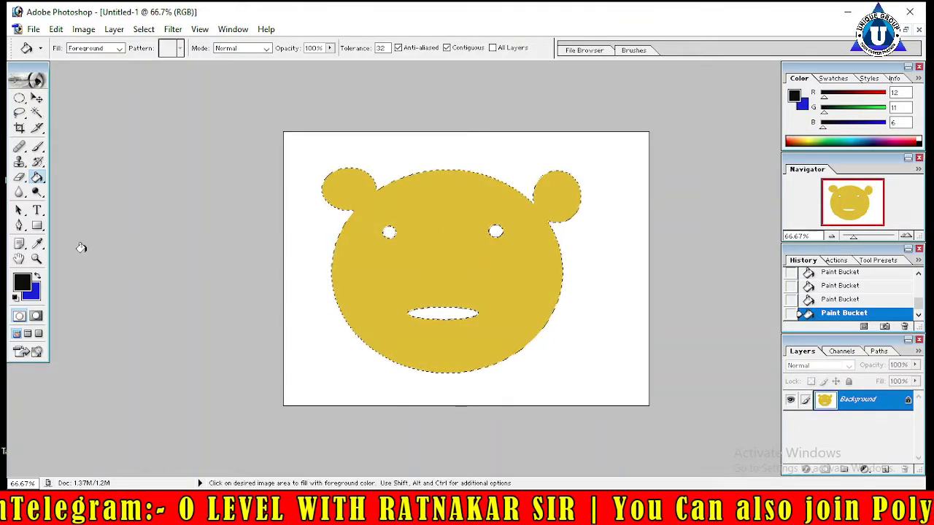
left_click(36, 277)
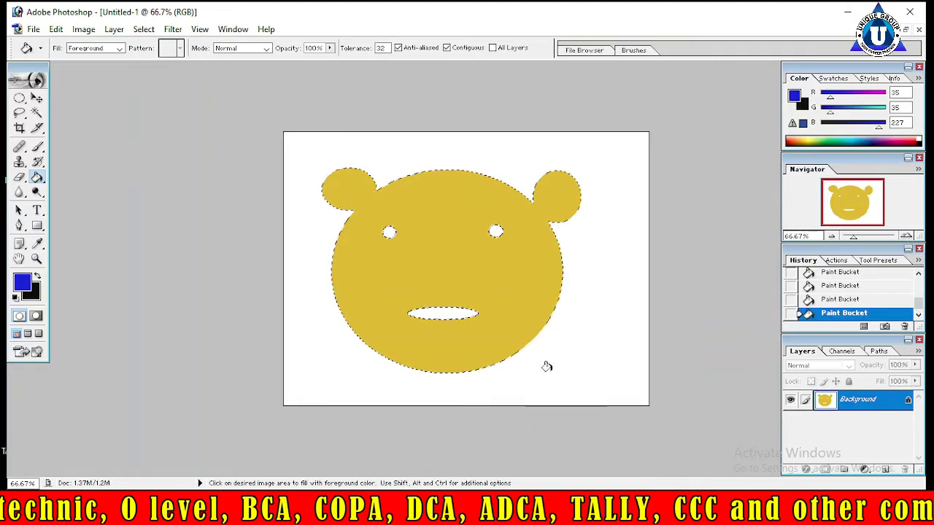
Set the foreground to pink EF496C and refill the yellow bear face with it
left_click(22, 281)
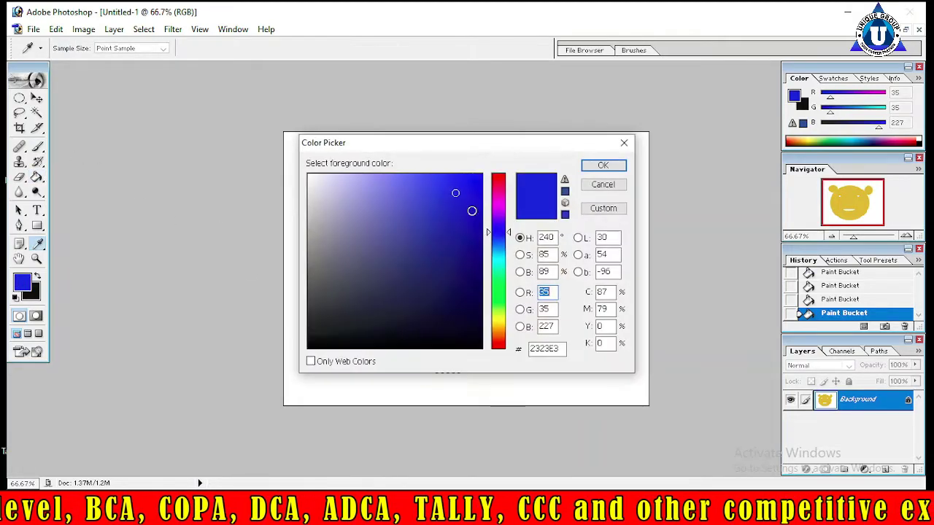
left_click(499, 184)
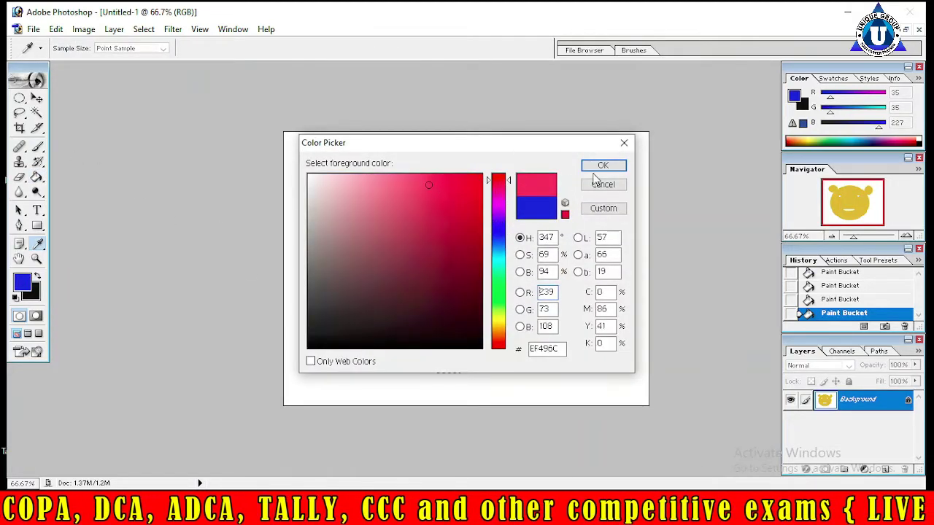
left_click(603, 165)
left_click(434, 215)
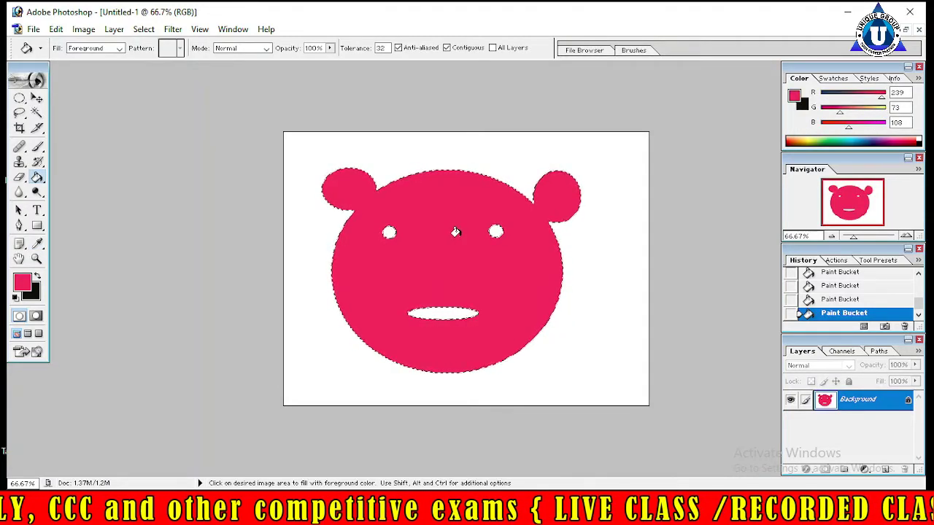
left_click(20, 99)
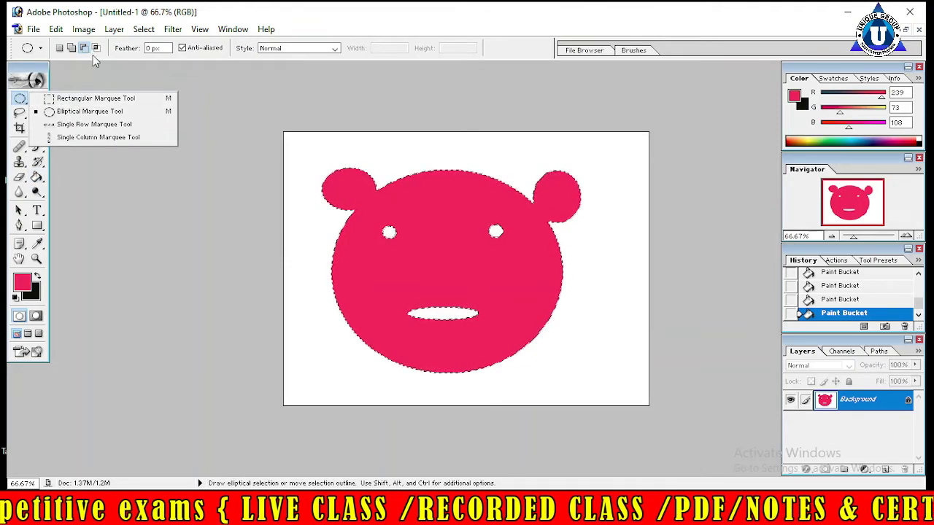
left_click(87, 110)
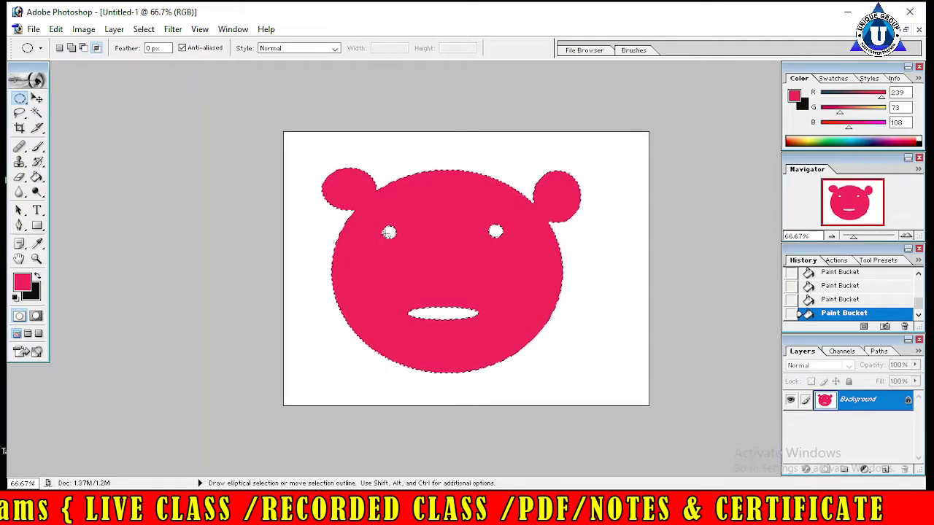
left_click_drag(486, 280, 486, 280)
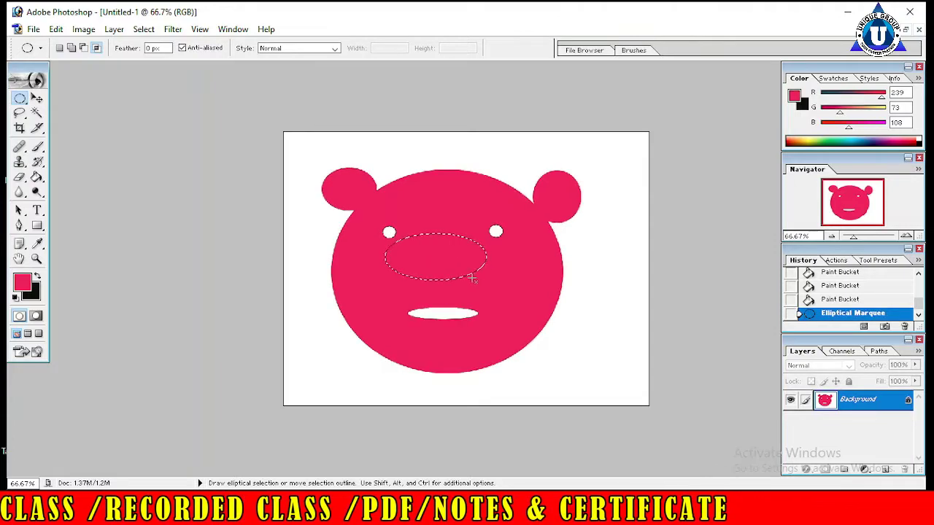
key("ctrl+z")
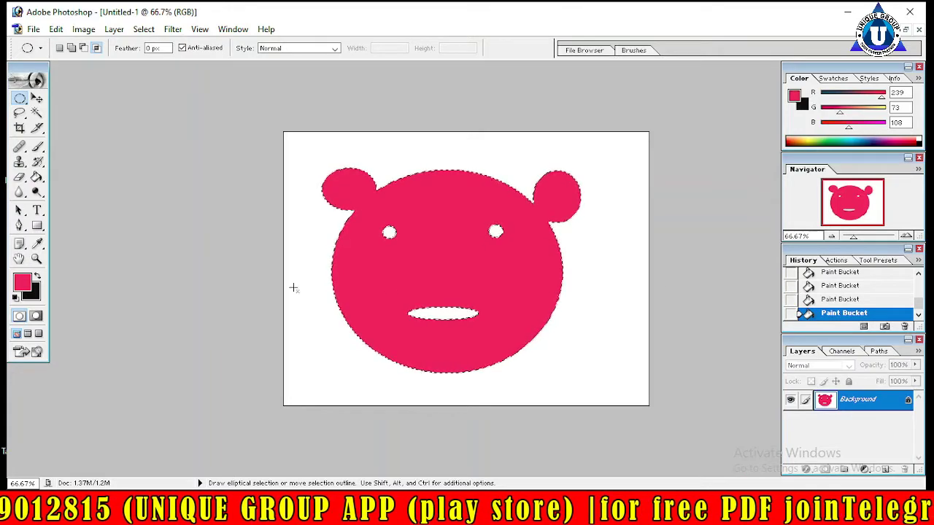
right_click(21, 100)
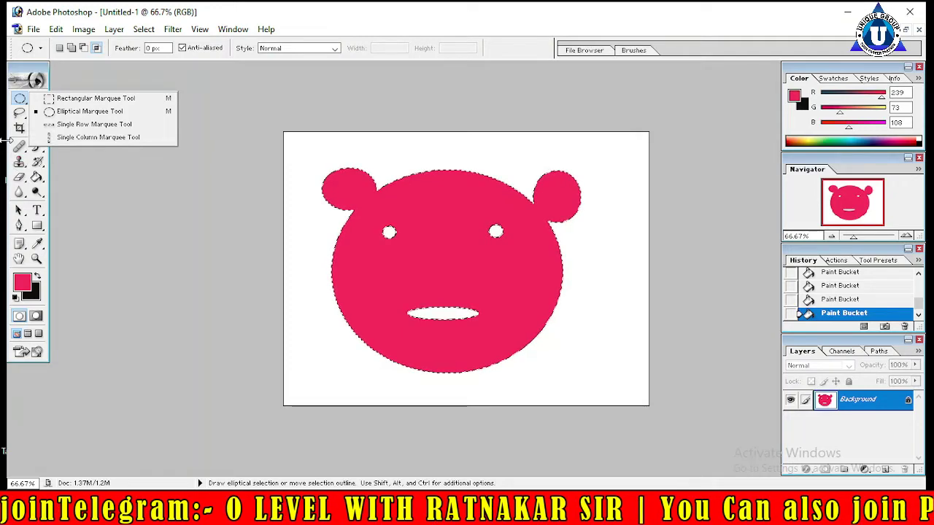
Deselect, step back to the yellow face fill, and convert Background to Layer 0, then undo that
left_click(576, 248)
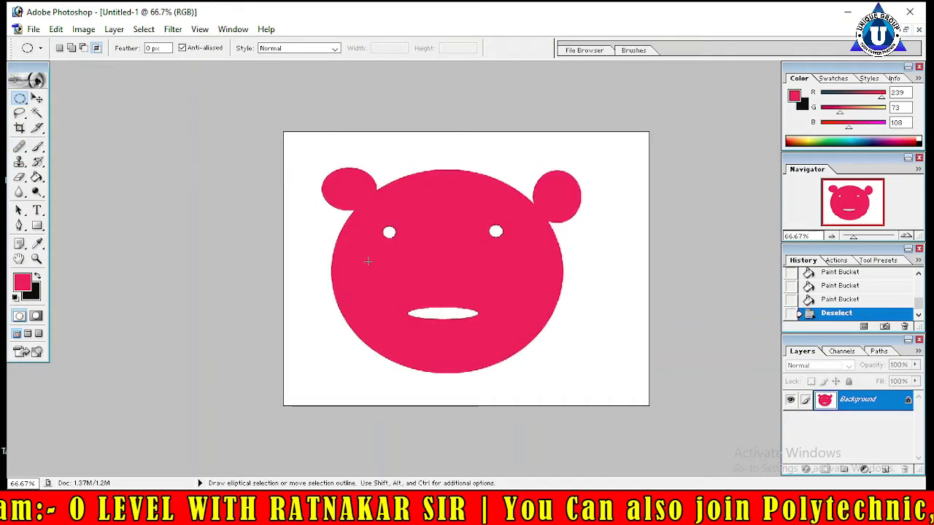
key("ctrl+d")
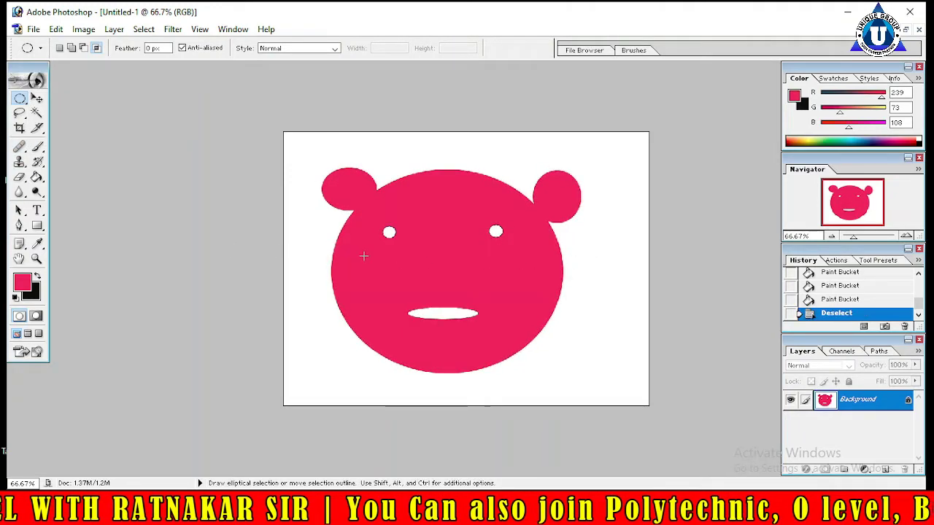
key("ctrl+alt+z")
key("ctrl+alt+z")
key("ctrl+alt+z")
key("ctrl+alt+z")
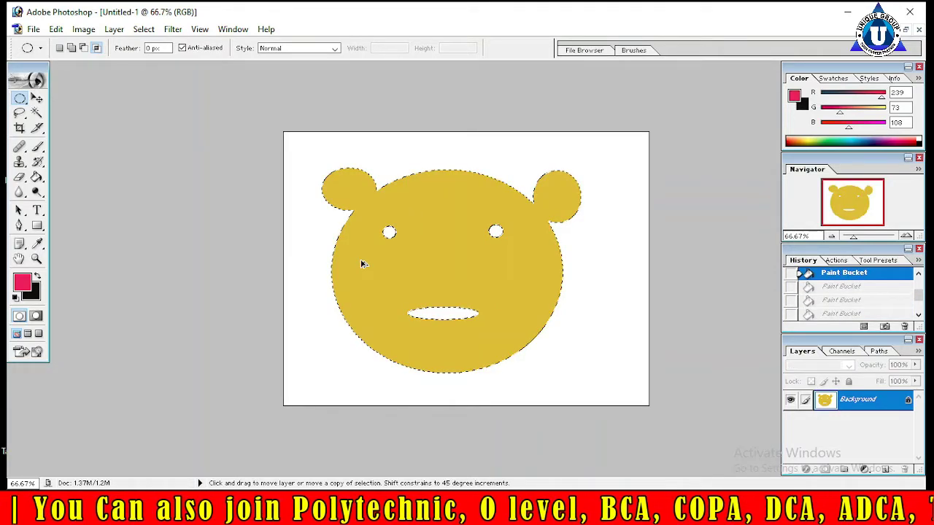
double_click(857, 399)
left_click(564, 234)
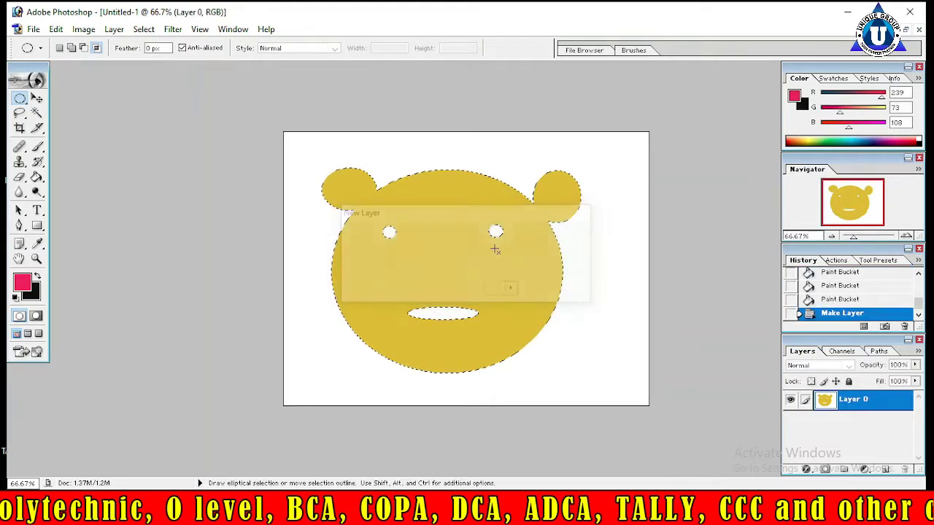
key("ctrl+alt+z")
key("ctrl+alt+z")
key("ctrl+alt+z")
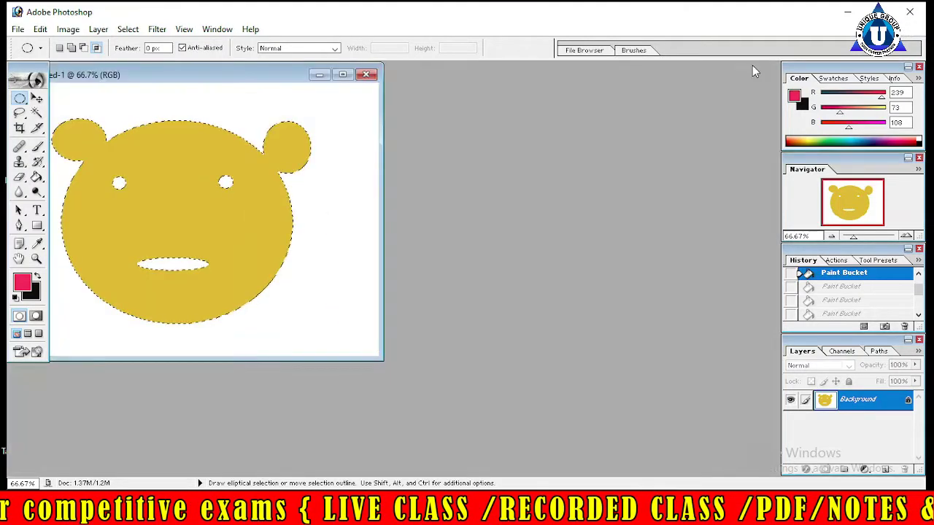
Restore the bear document window and close it without saving
left_click(905, 29)
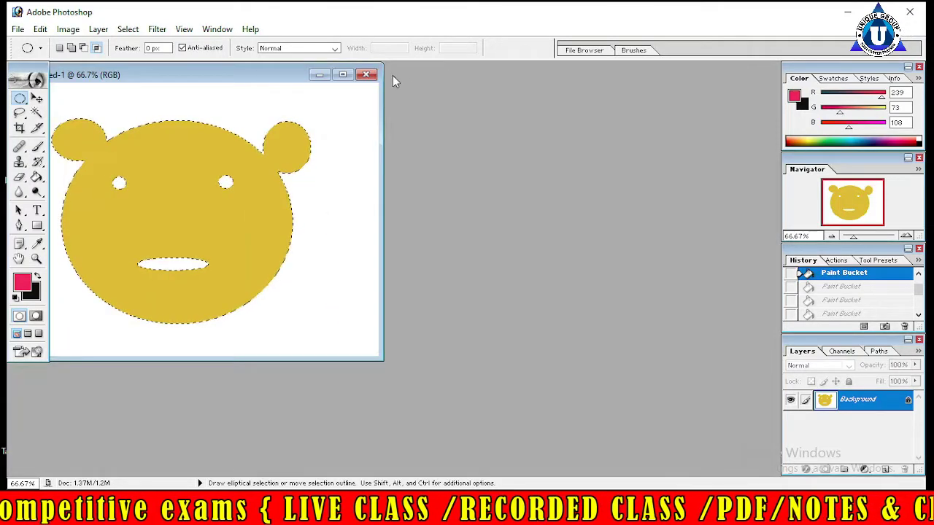
left_click(365, 74)
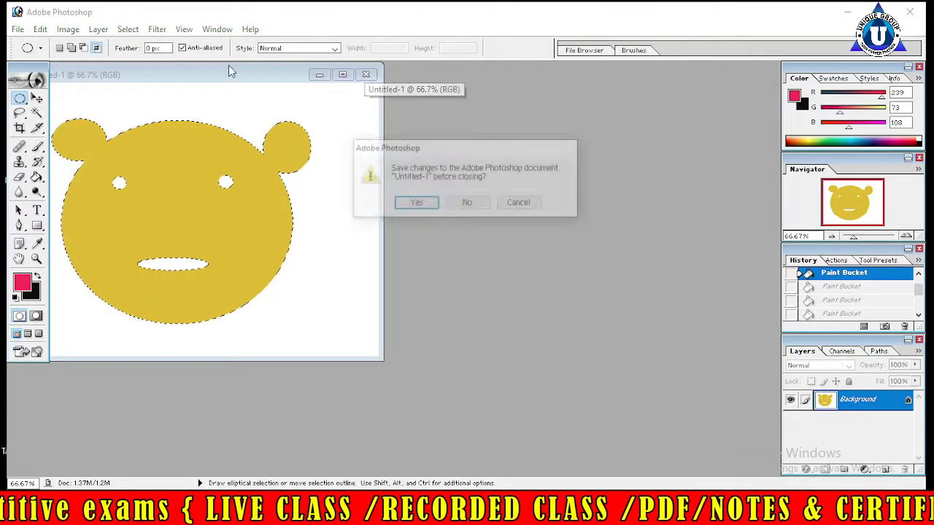
left_click(468, 203)
Create a new blank Untitled-1 document and maximize it in the workspace
left_click(18, 29)
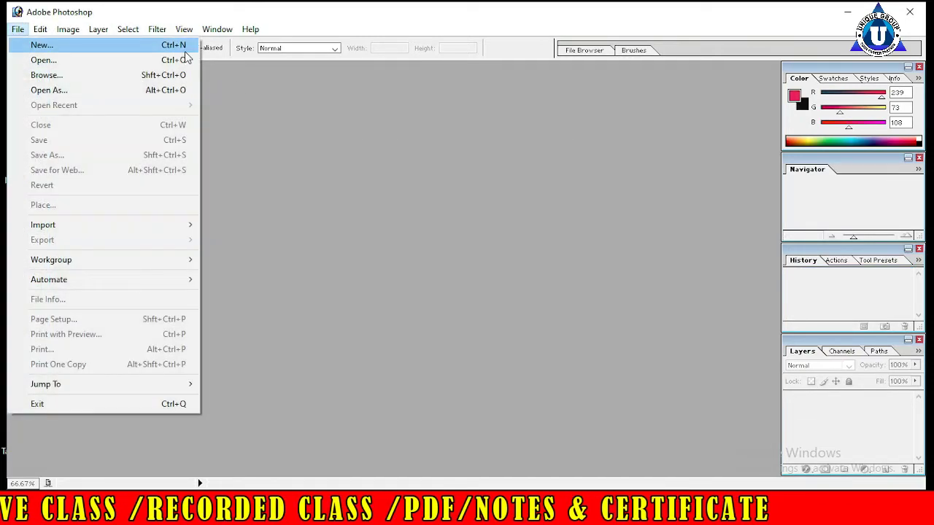
left_click(185, 46)
left_click(572, 177)
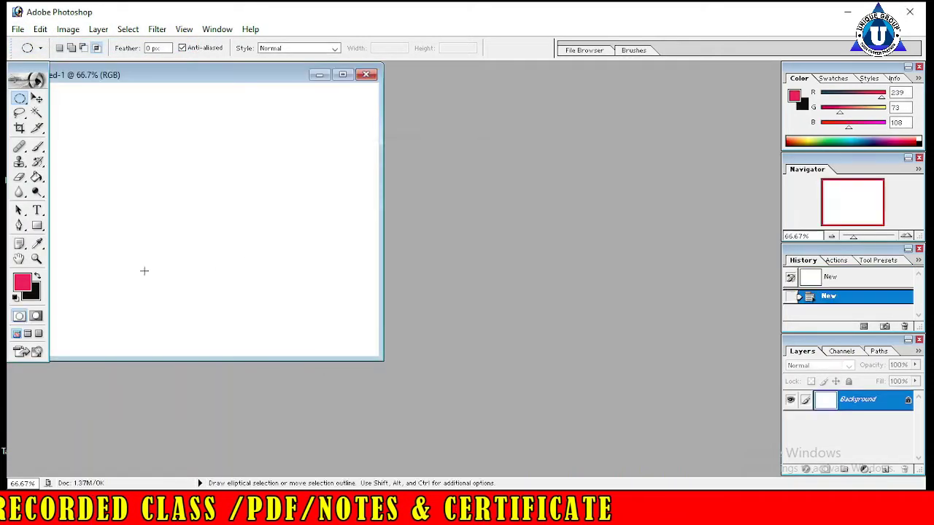
left_click_drag(261, 76, 463, 109)
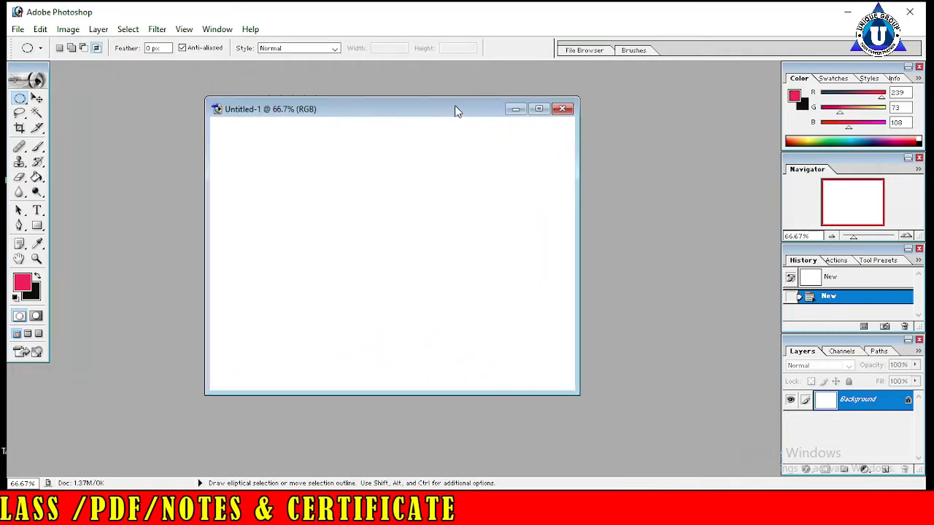
left_click(553, 111)
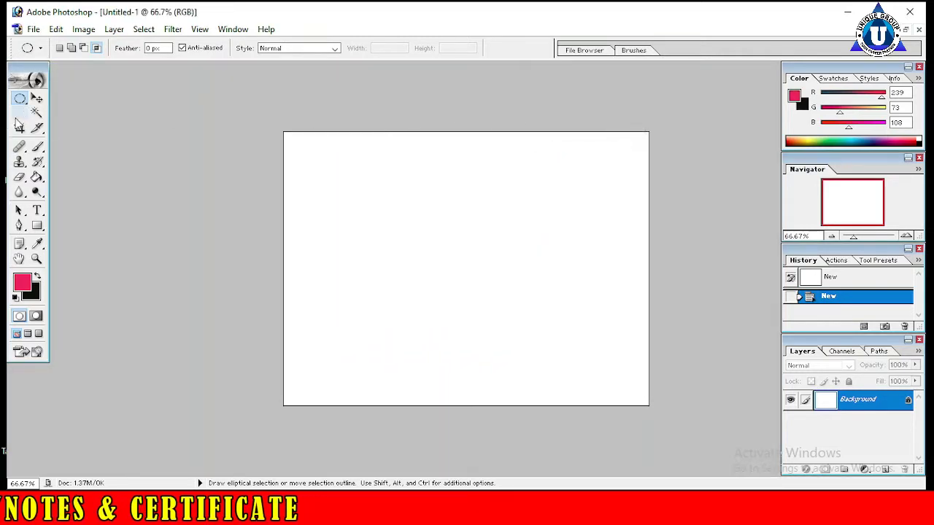
left_click(20, 98)
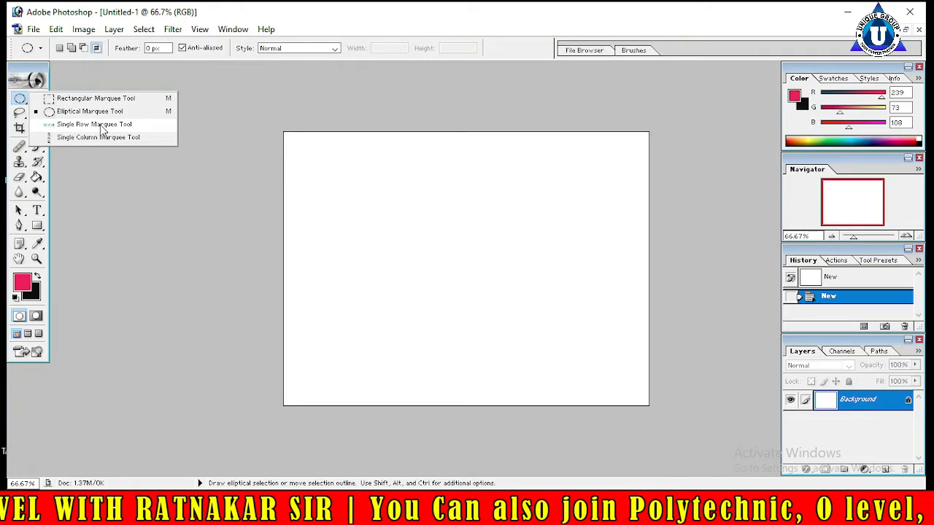
Select a one-pixel row across the page and set the foreground to dark pink B54A61
left_click(83, 125)
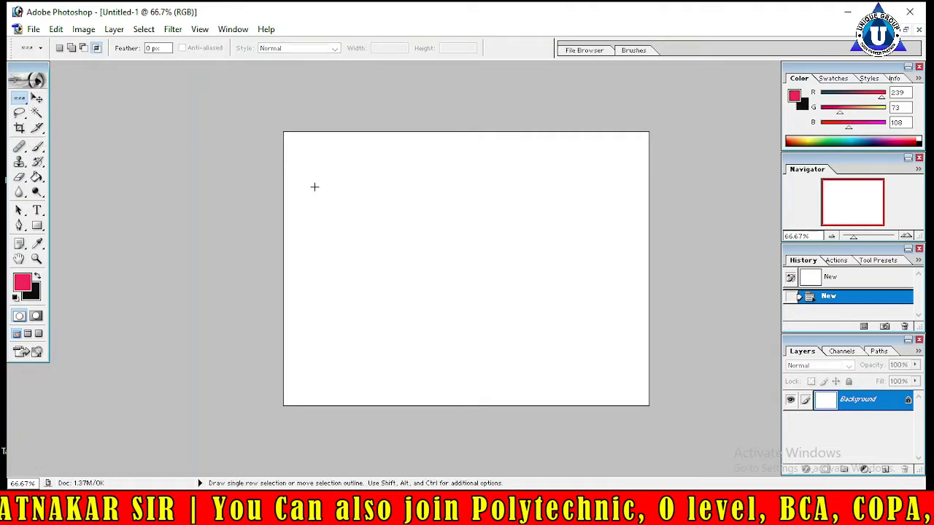
left_click(382, 227)
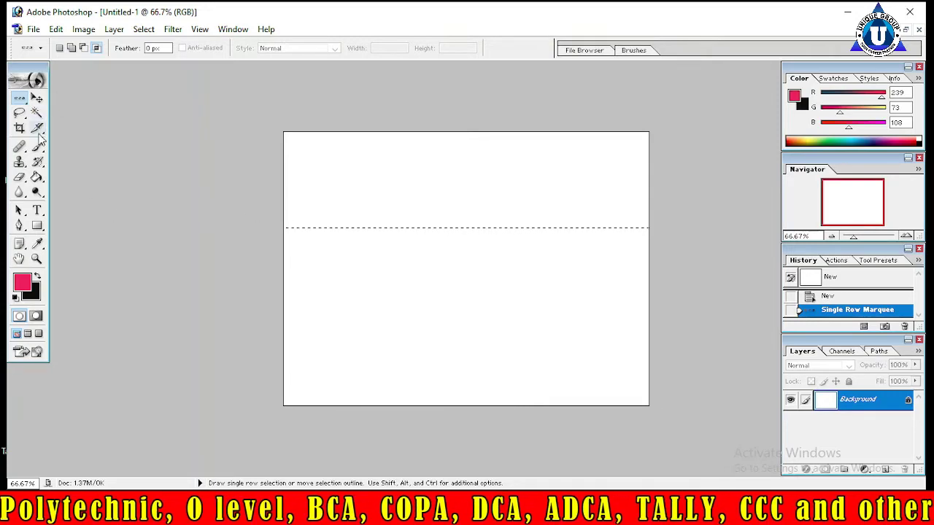
left_click(37, 177)
left_click(22, 282)
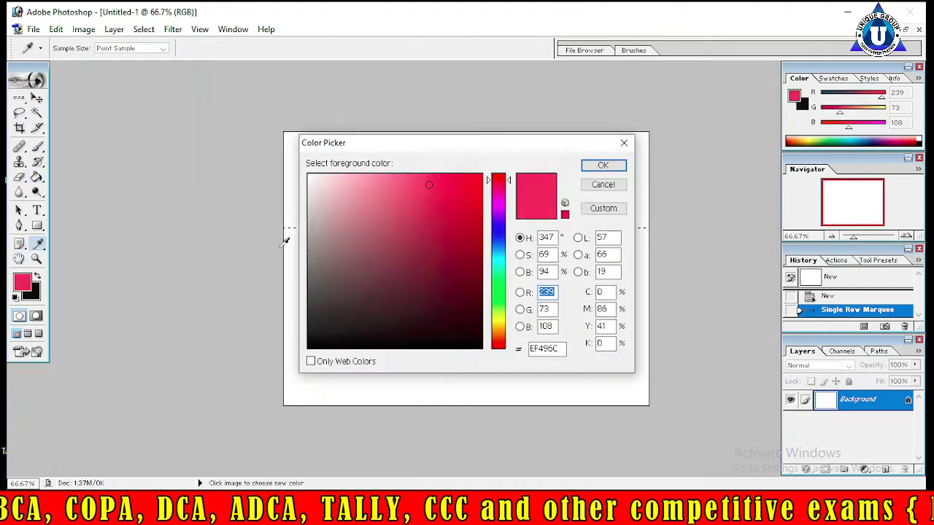
left_click(410, 225)
left_click(616, 164)
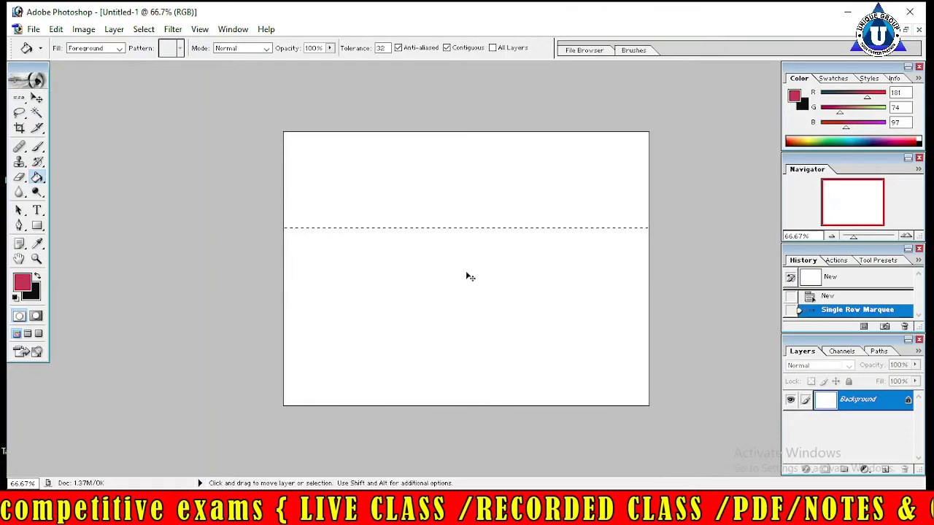
Free Transform the row selection into a wide horizontal band and apply it
key("ctrl+t")
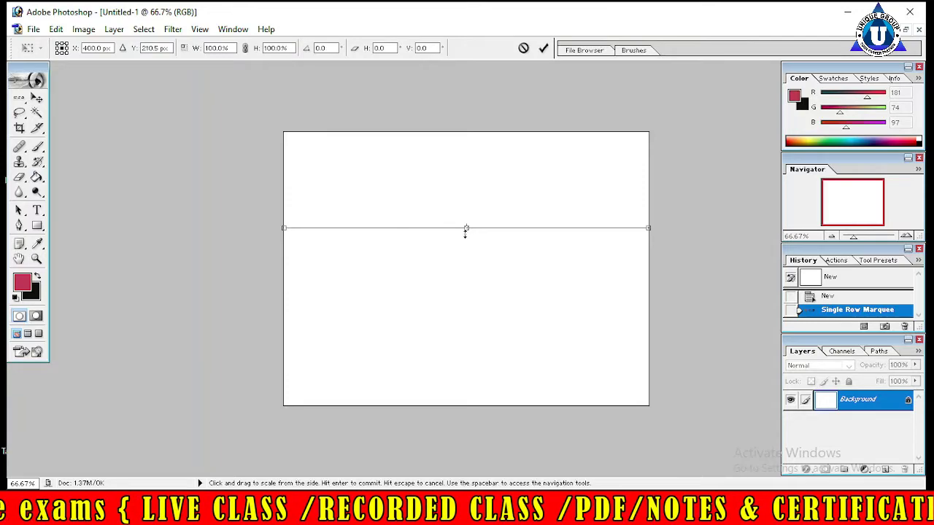
left_click_drag(466, 229, 466, 339)
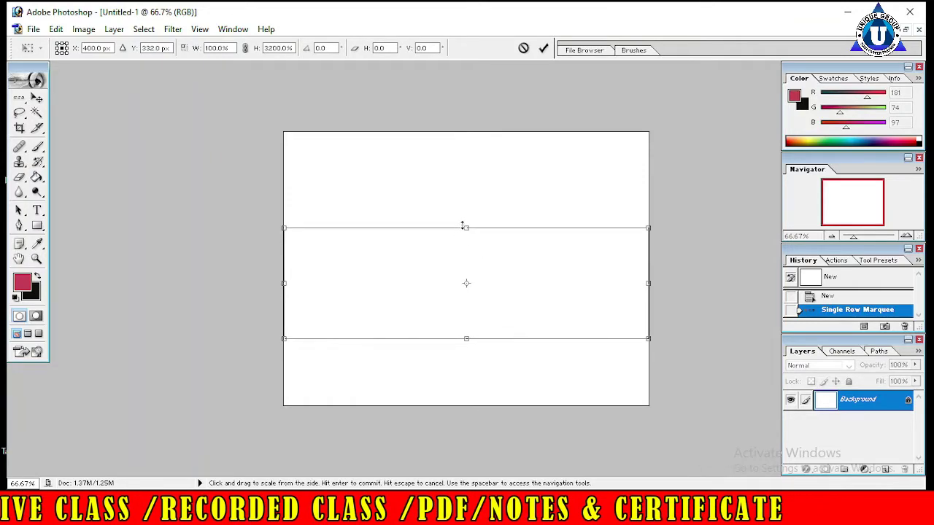
left_click_drag(466, 228, 466, 178)
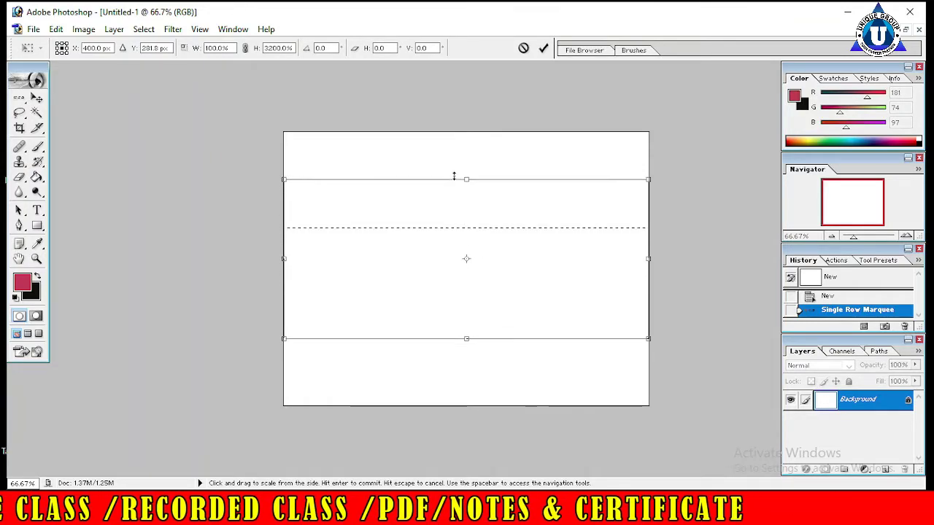
left_click(36, 177)
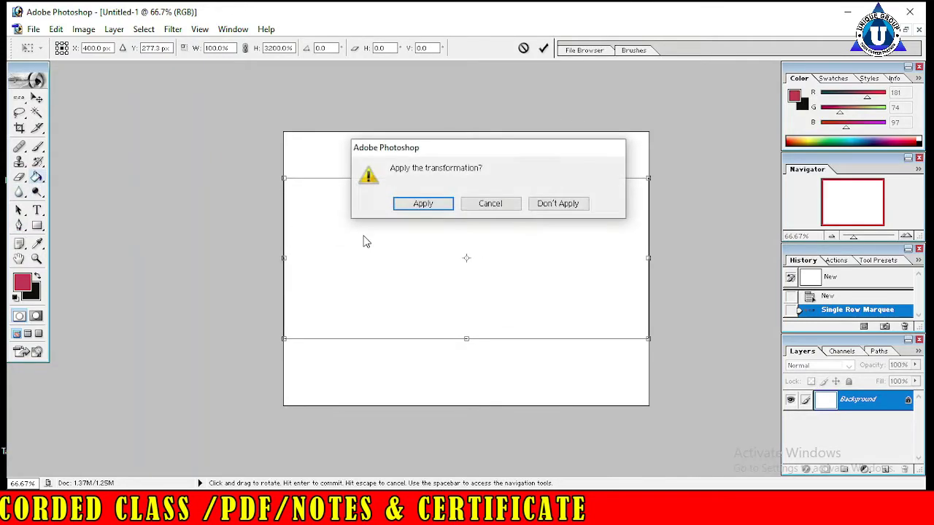
left_click(490, 203)
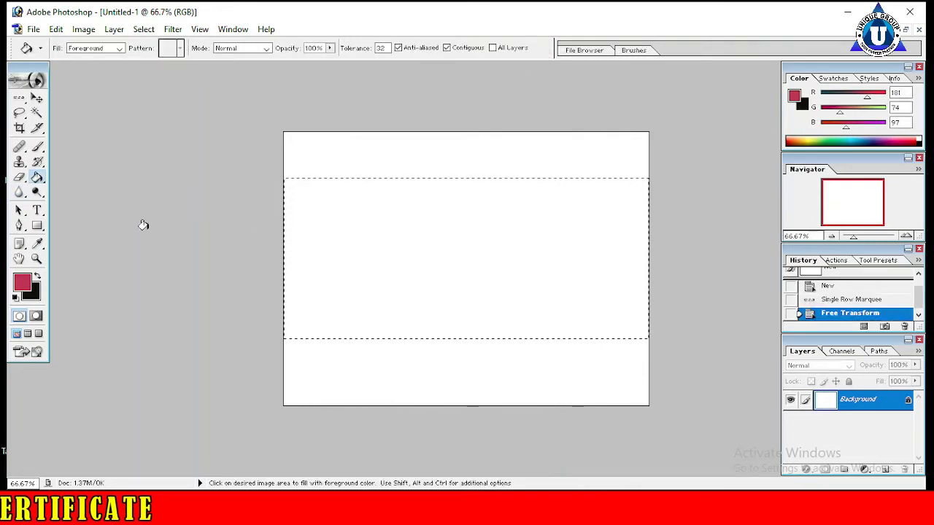
Fill the band with dark pink, then place a new single-row selection on the canvas
left_click(428, 242)
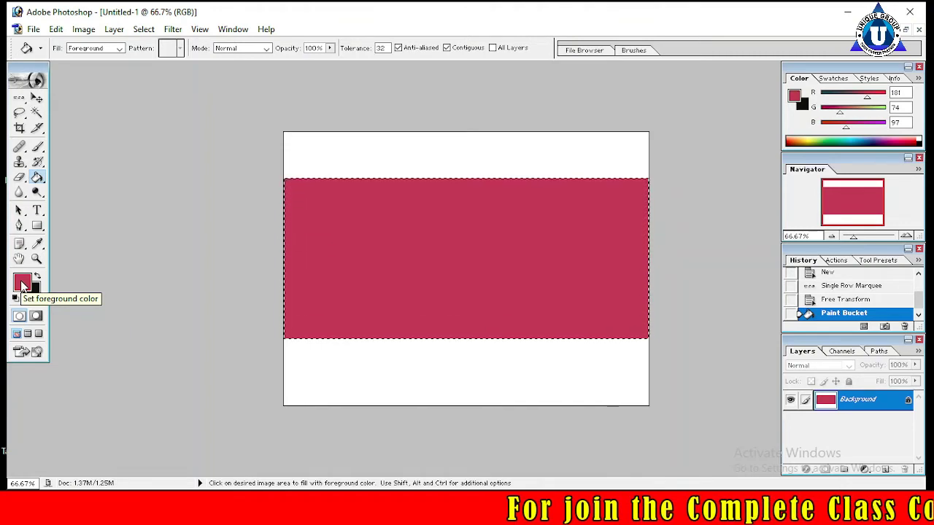
left_click(19, 97)
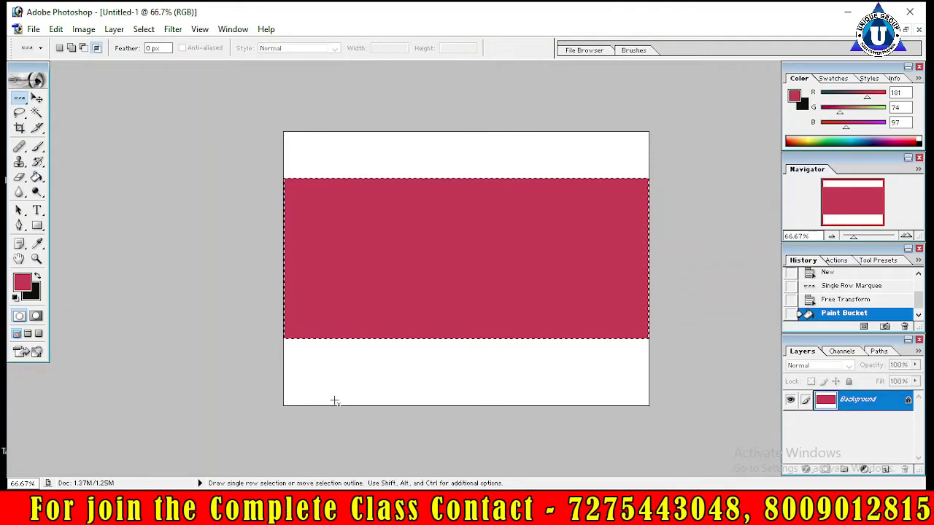
left_click(324, 375)
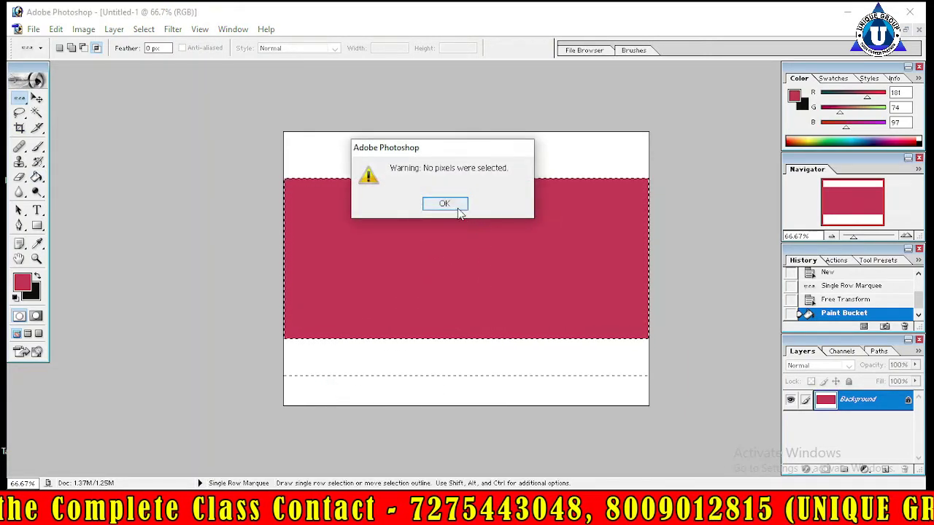
left_click(444, 204)
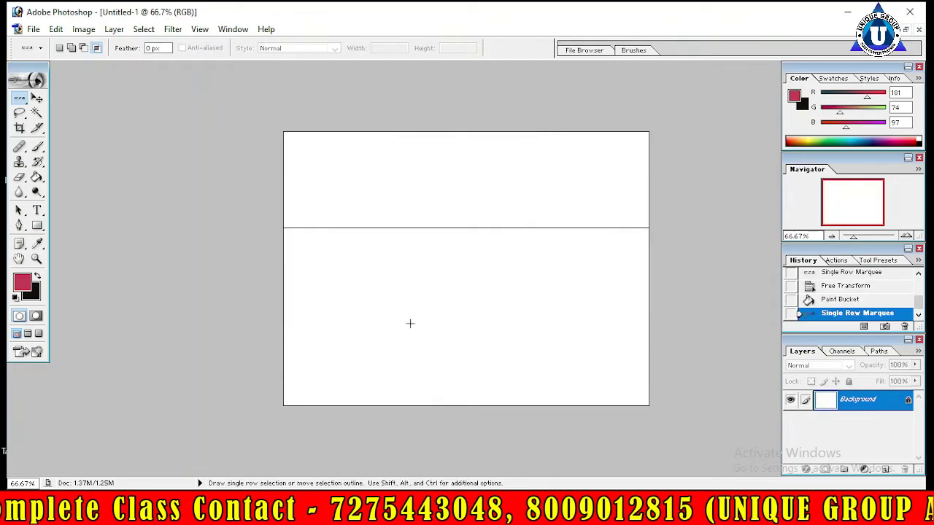
left_click(319, 242)
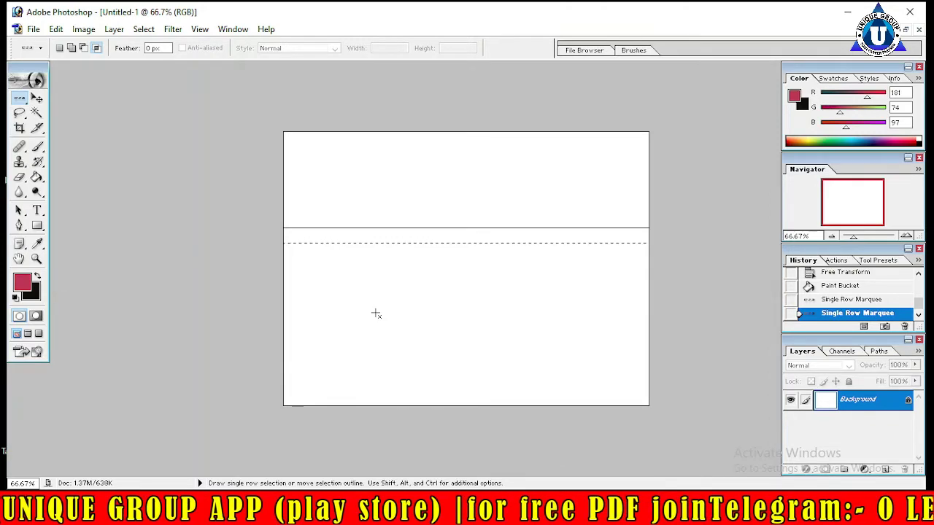
Stretch the row selection to 3200% height, move it to the canvas bottom, and apply
key("ctrl")
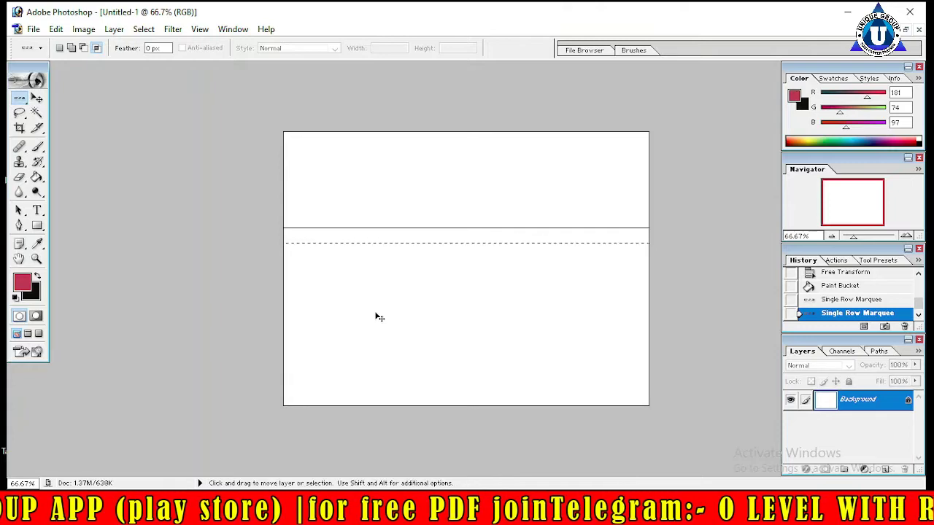
key("ctrl+t")
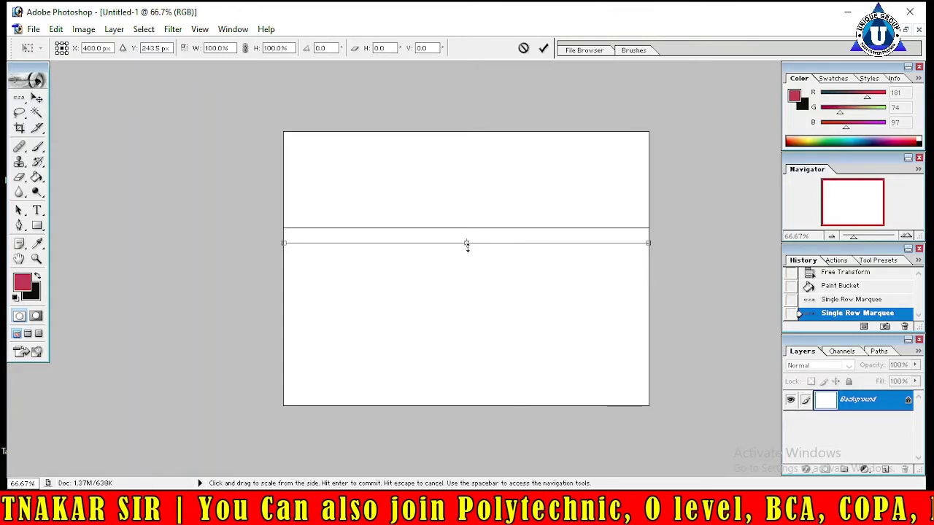
left_click_drag(467, 245, 467, 320)
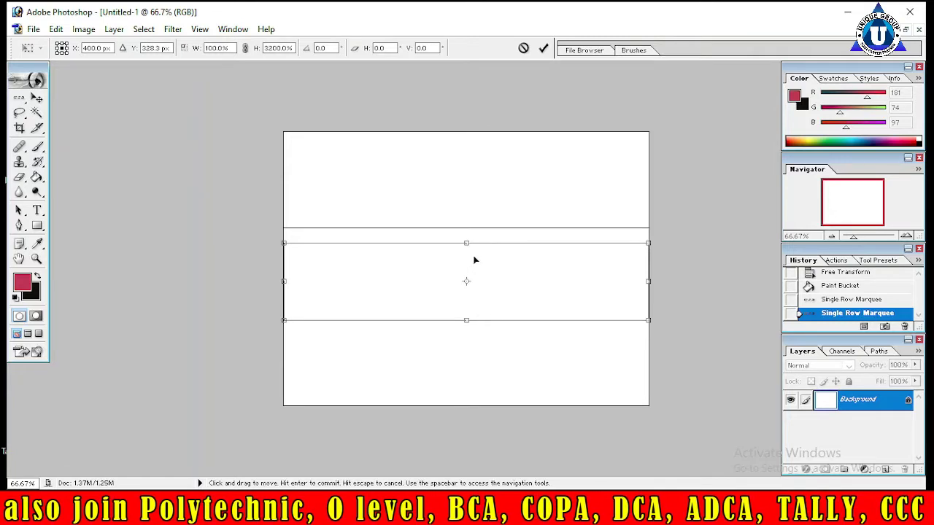
left_click_drag(472, 286, 474, 347)
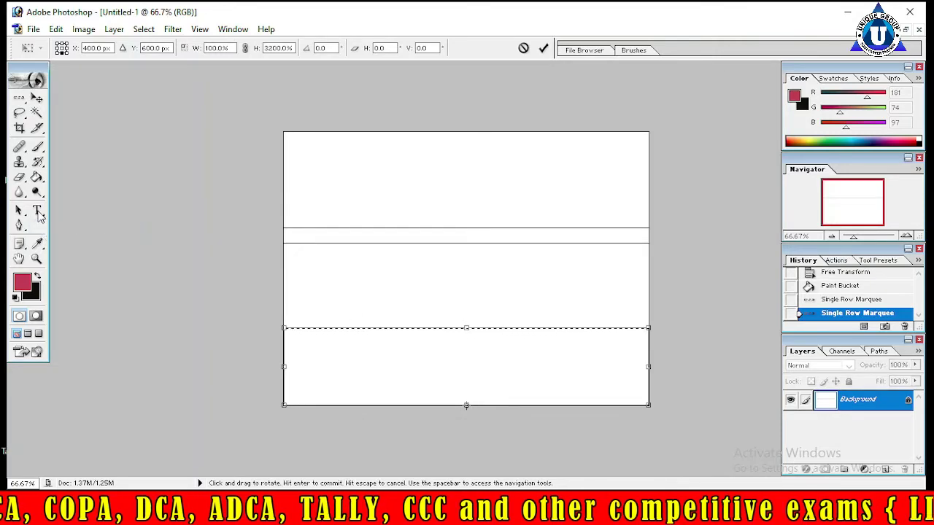
left_click(37, 176)
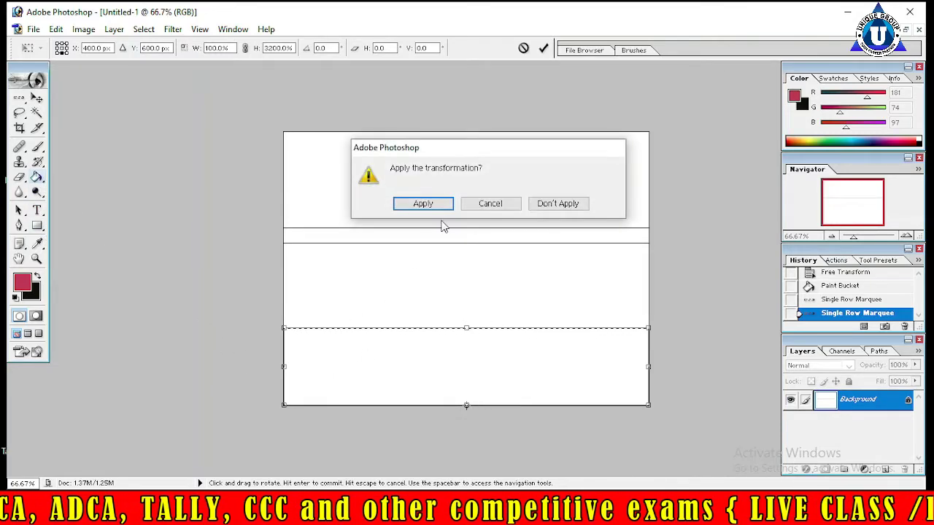
left_click(490, 204)
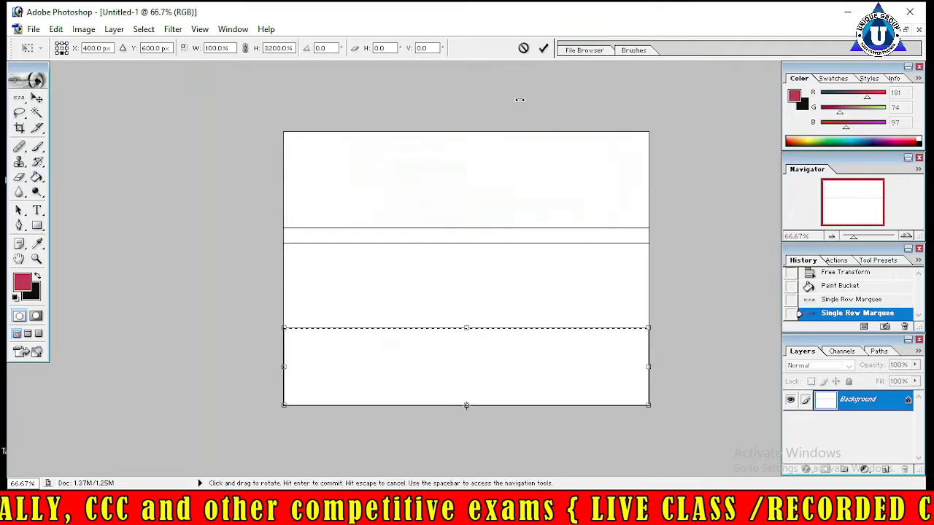
left_click(543, 48)
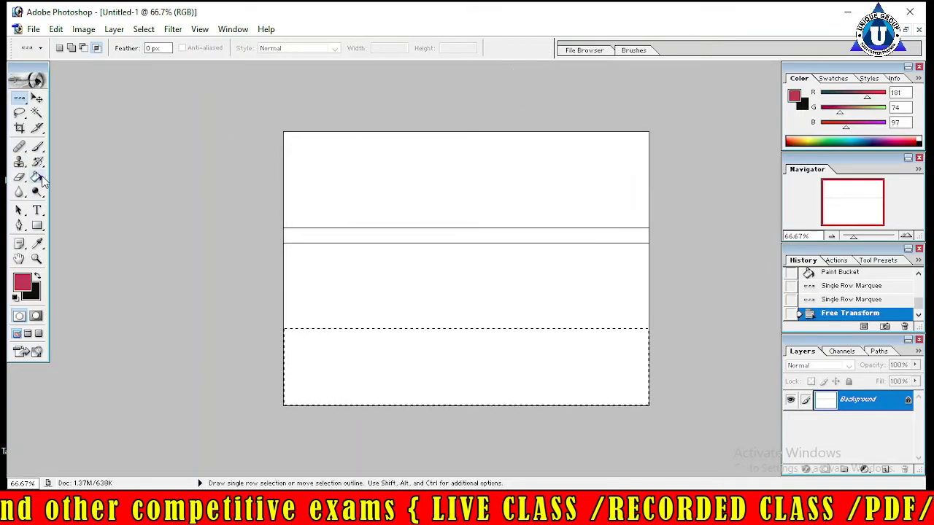
Fill the bottom strip with dark pink and deselect, browsing the Select menu without changes
left_click(438, 358)
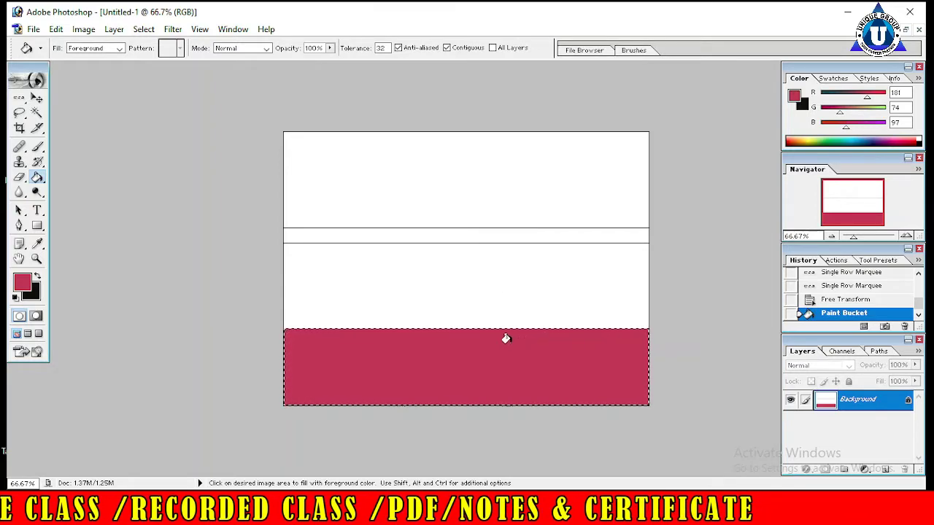
key("ctrl+d")
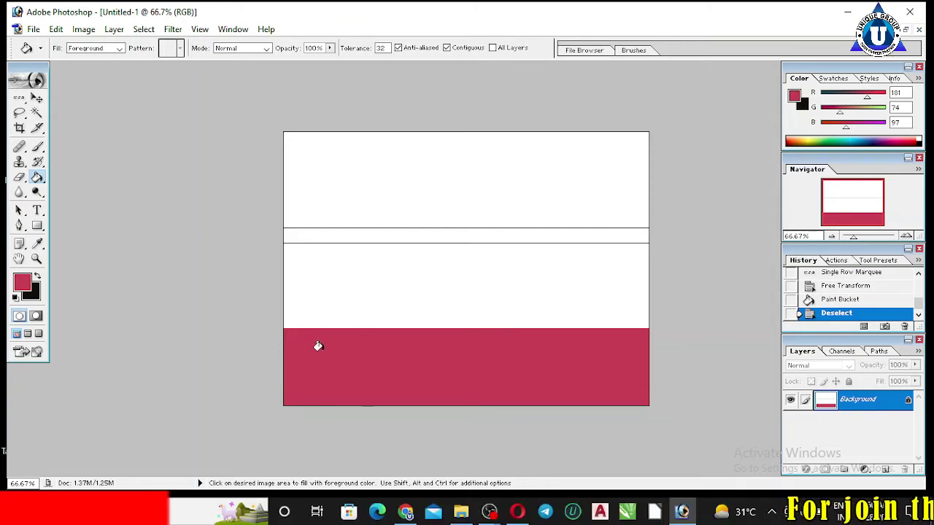
left_click(146, 32)
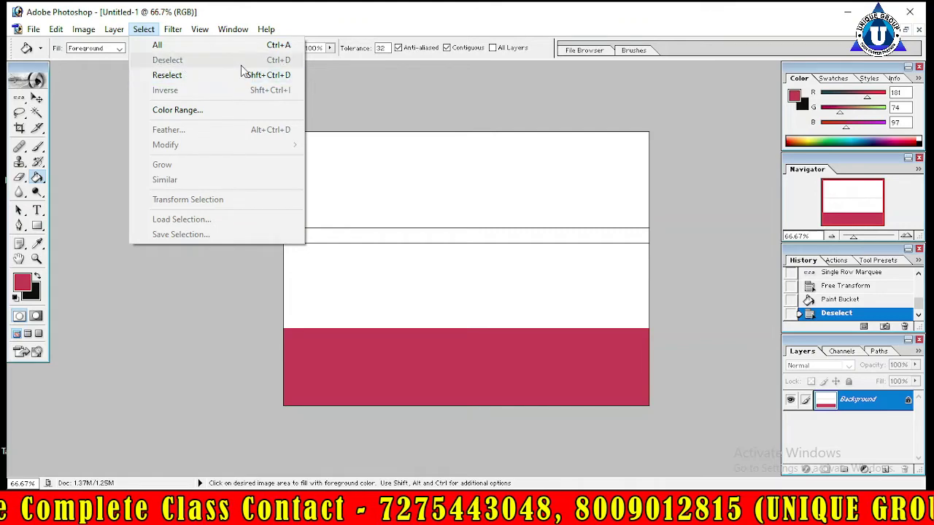
left_click(360, 195)
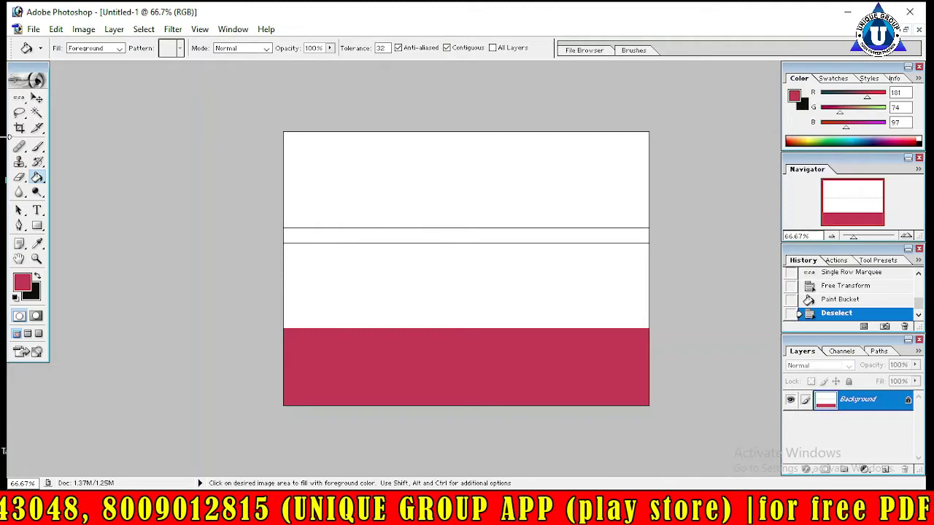
left_click(19, 98)
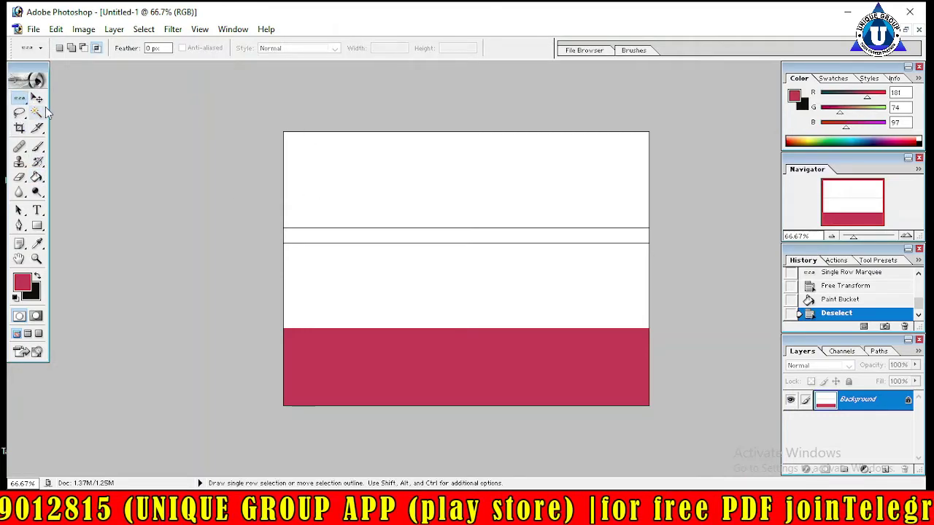
Stretch a new single-row selection to 3200% and place it just above the dark pink strip
left_click(285, 218)
left_click(284, 199)
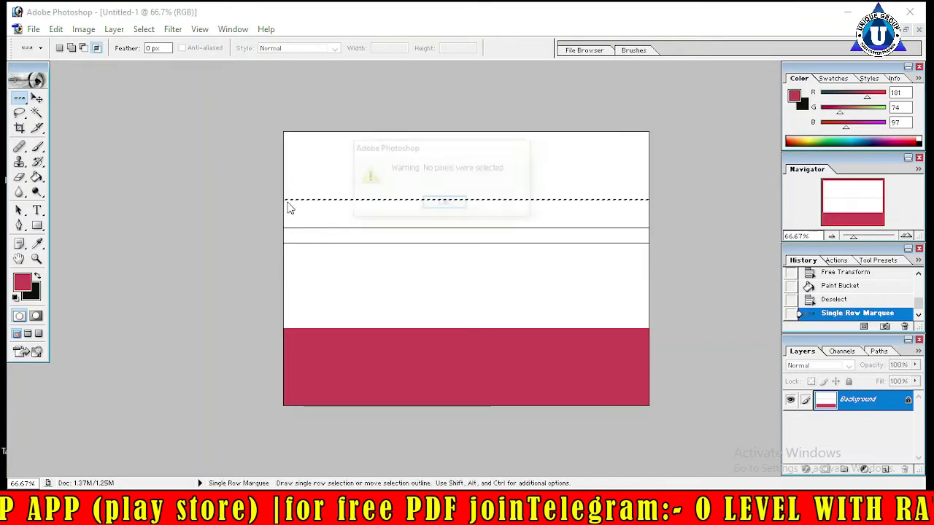
left_click(446, 203)
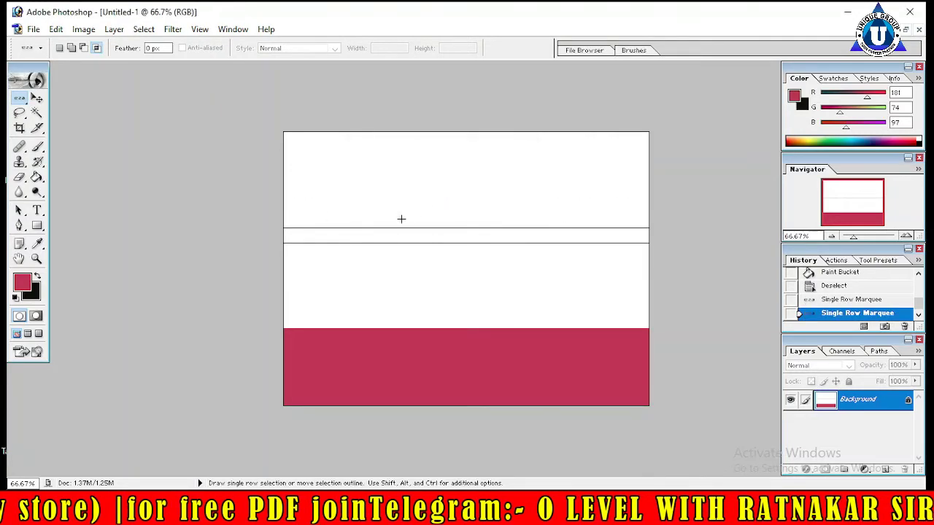
left_click(400, 219)
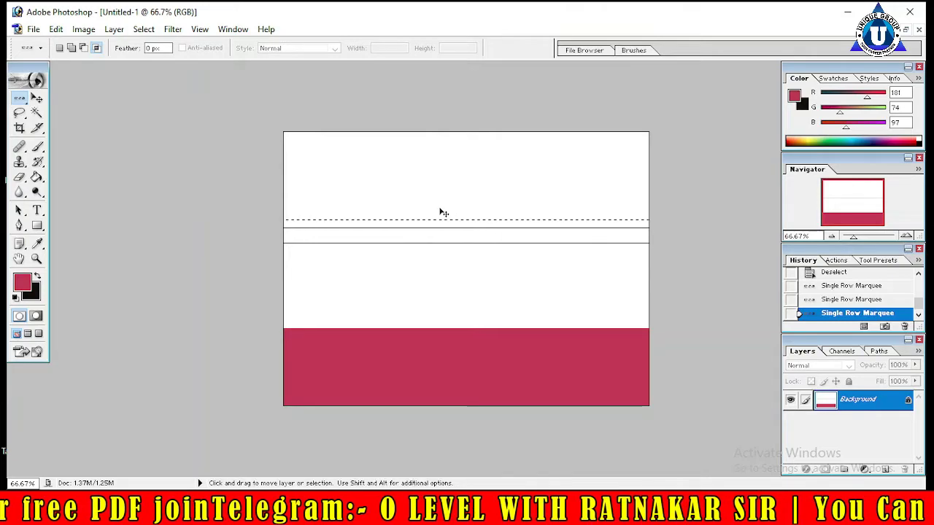
key("ctrl+t")
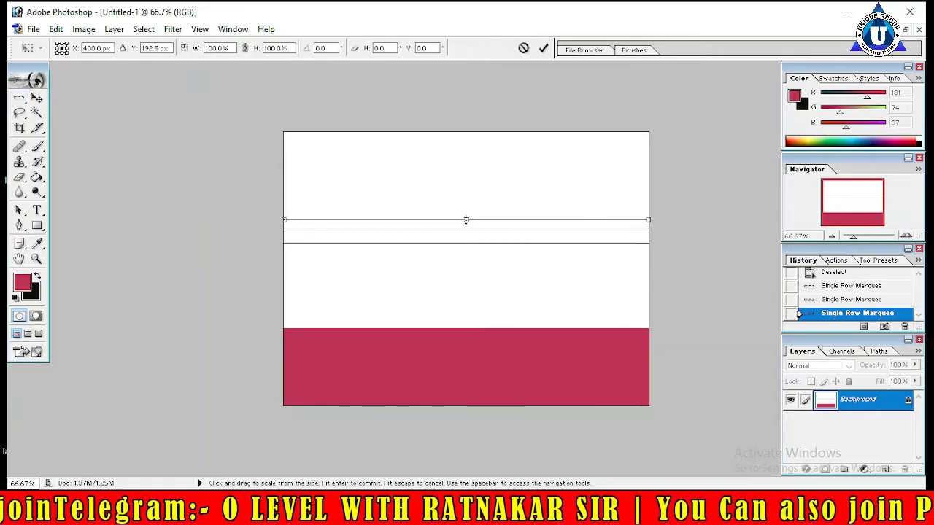
left_click_drag(466, 221, 466, 309)
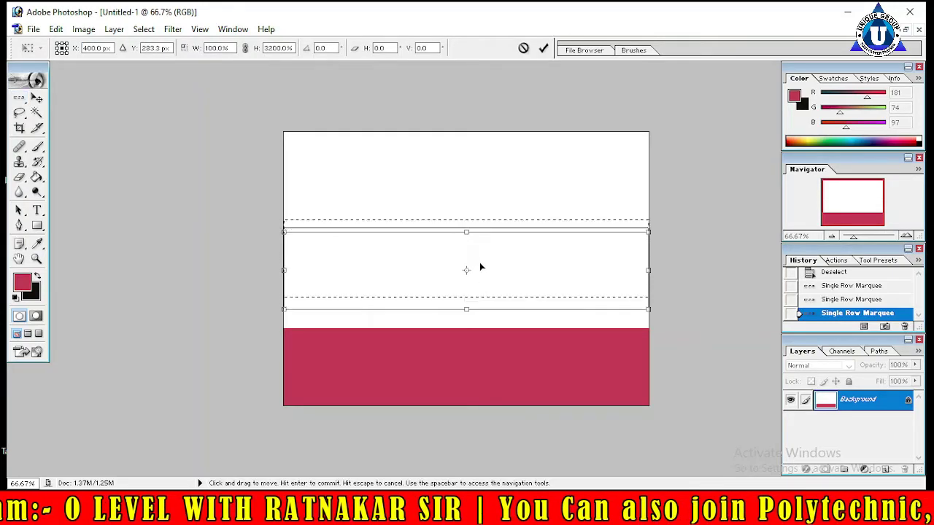
left_click_drag(479, 267, 479, 286)
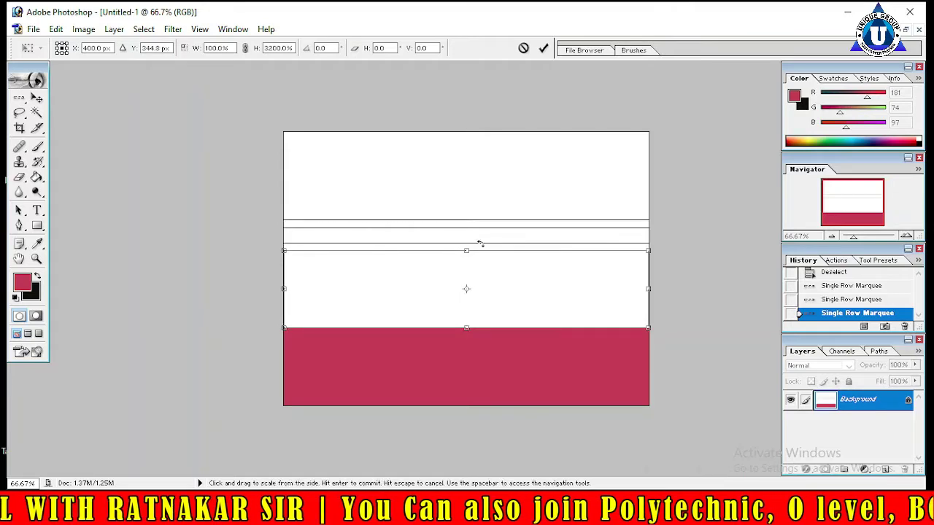
left_click(544, 49)
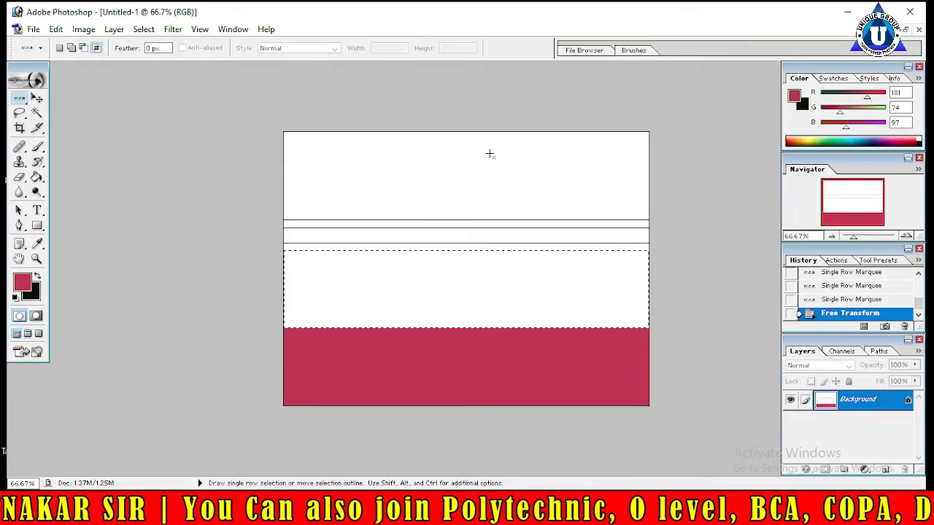
left_click(37, 177)
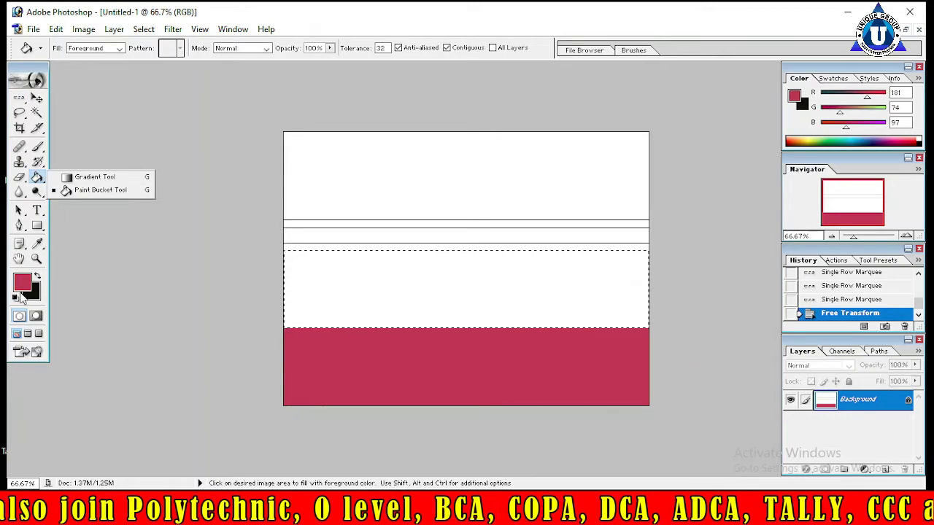
Set the foreground to bright red E4133F and fill the band above the dark pink strip
left_click(37, 243)
left_click(22, 282)
left_click(467, 192)
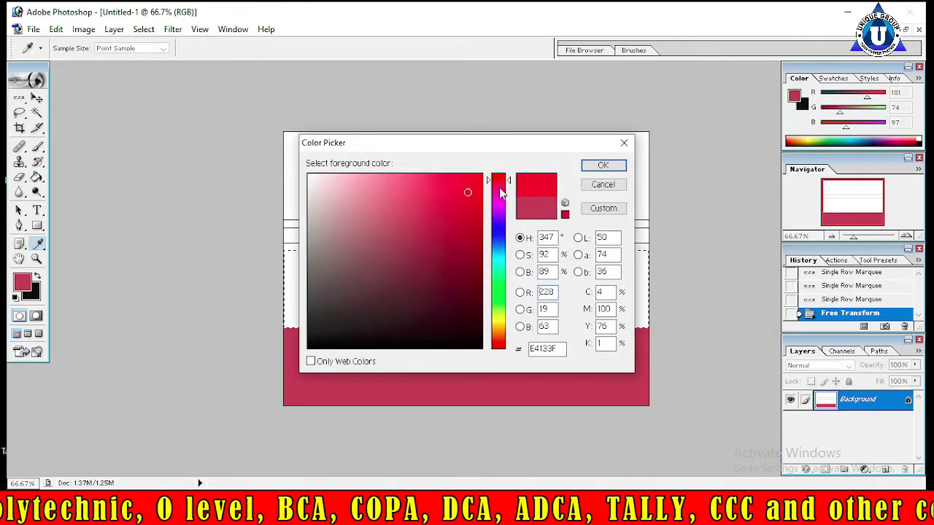
left_click(607, 167)
left_click(469, 291)
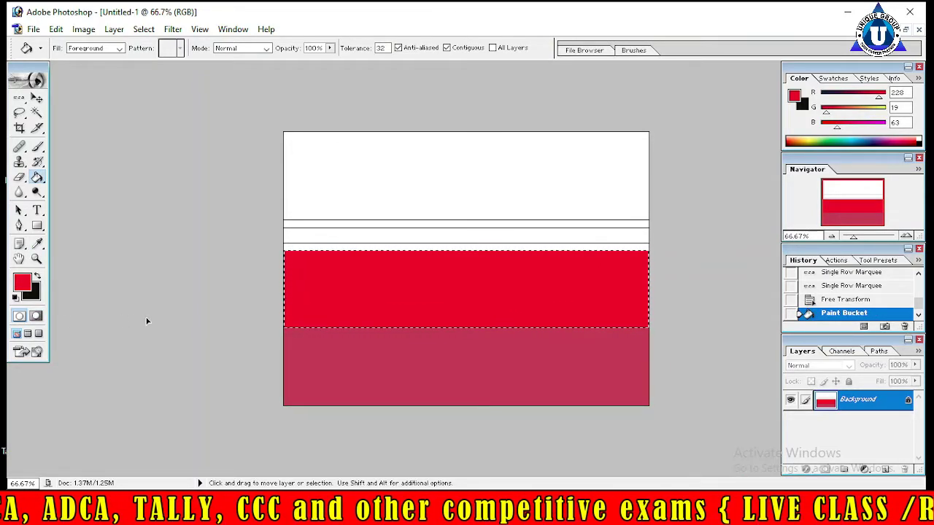
left_click(56, 29)
mouse_move(34, 29)
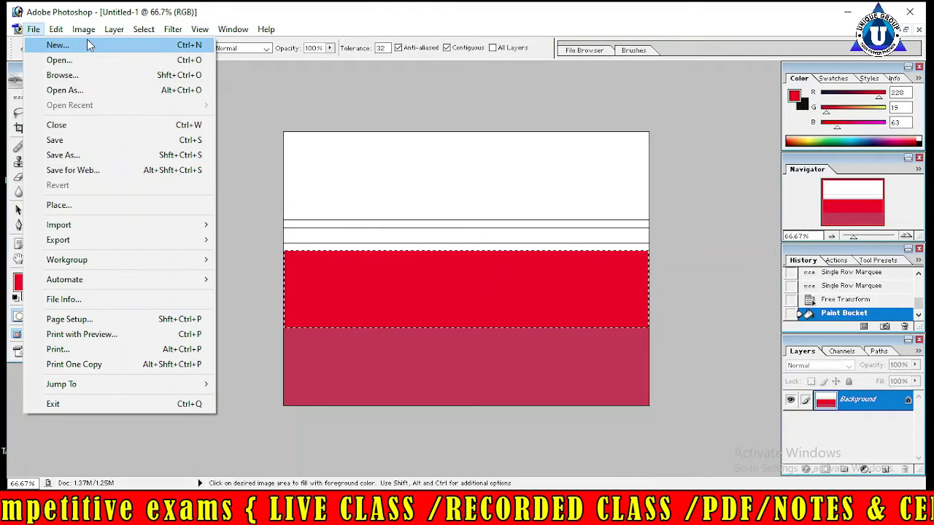
left_click(34, 29)
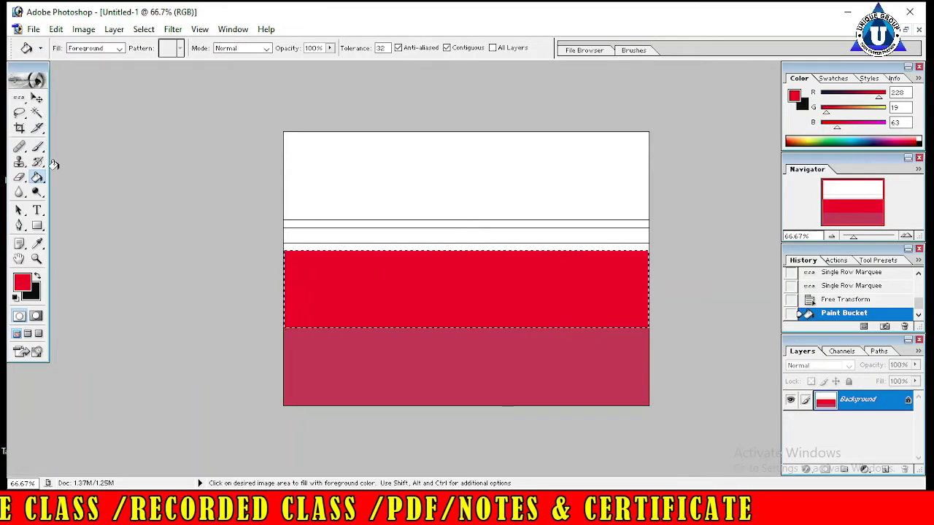
Start a new type layer by clicking into the canvas with the Type tool
left_click(37, 210)
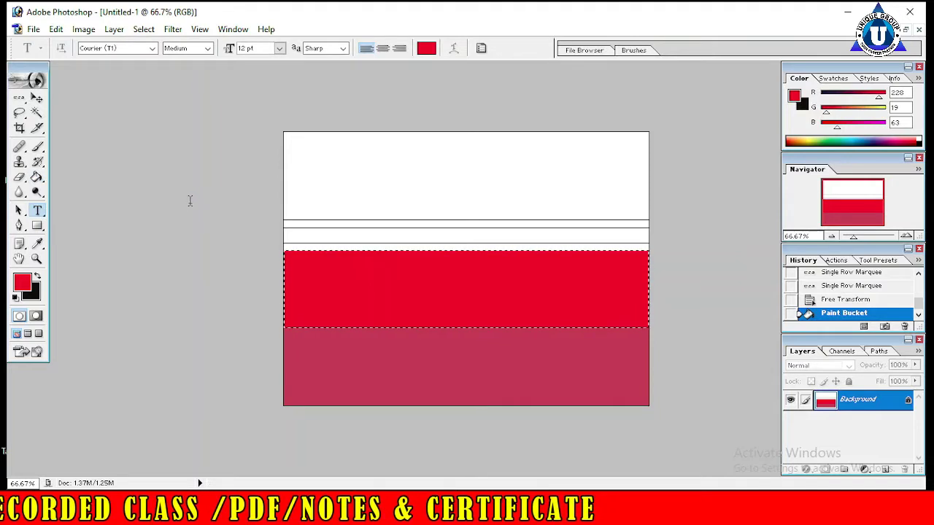
left_click(245, 205)
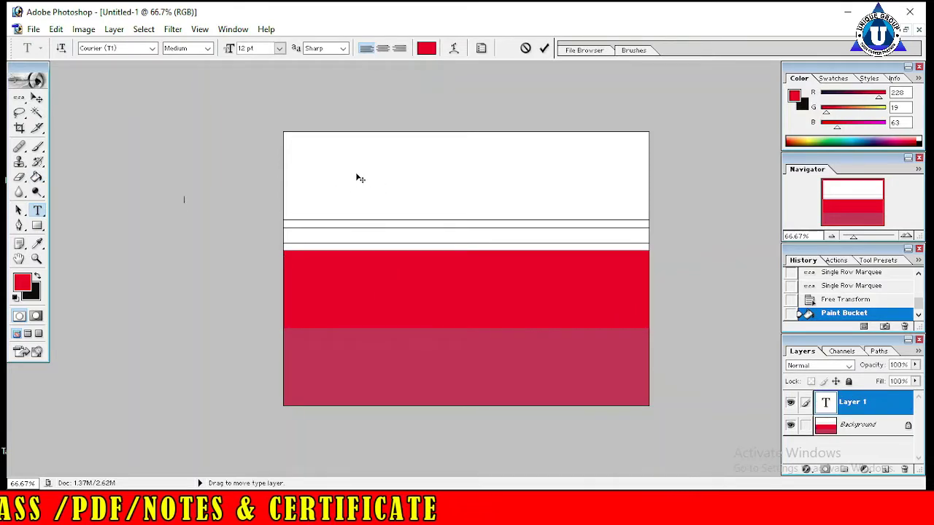
left_click(367, 197)
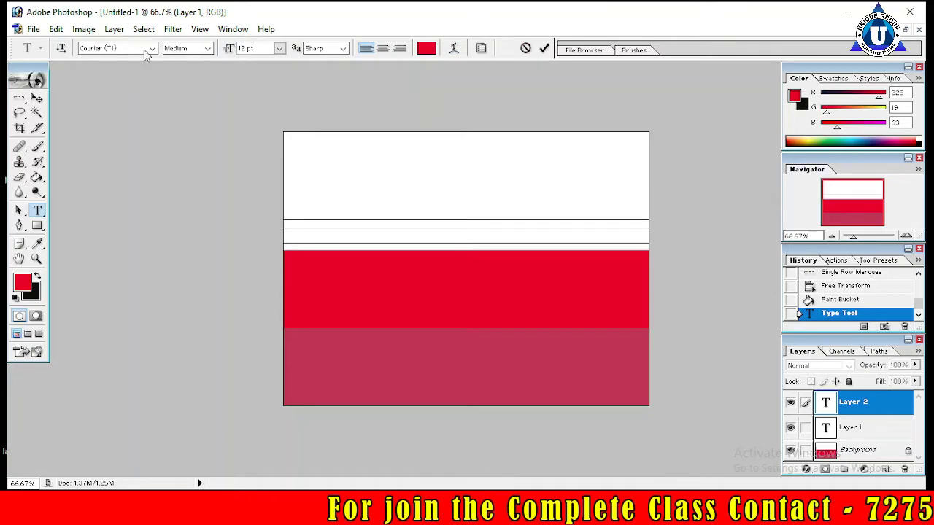
Set the font size to 48 pt and place the caret in the white top band
left_click(343, 49)
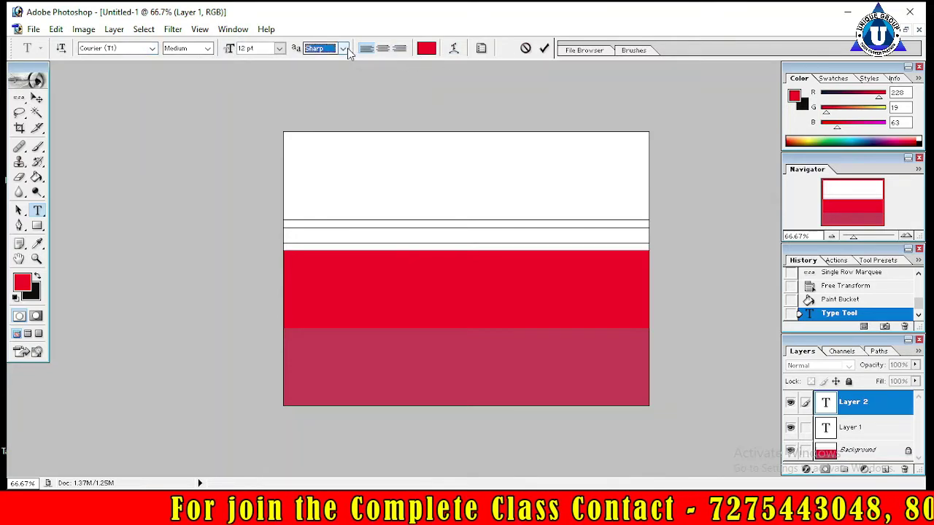
left_click(343, 48)
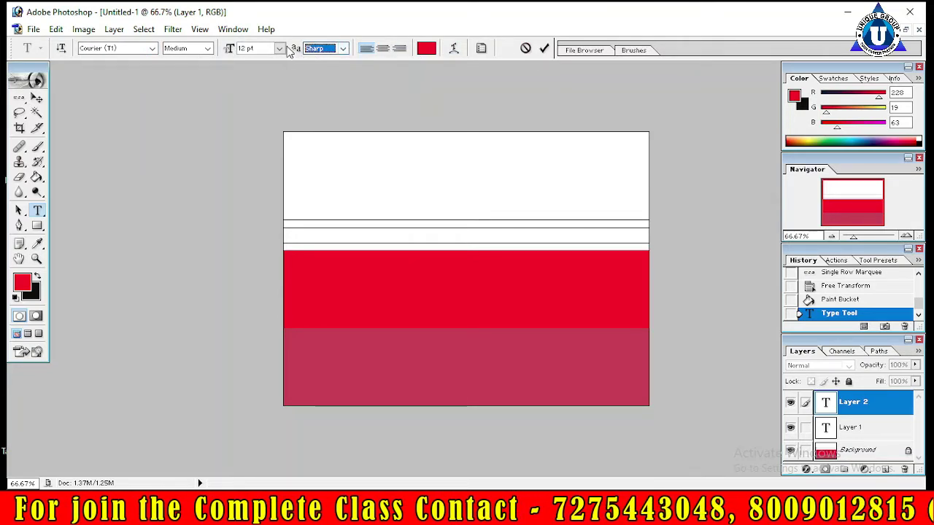
left_click(279, 48)
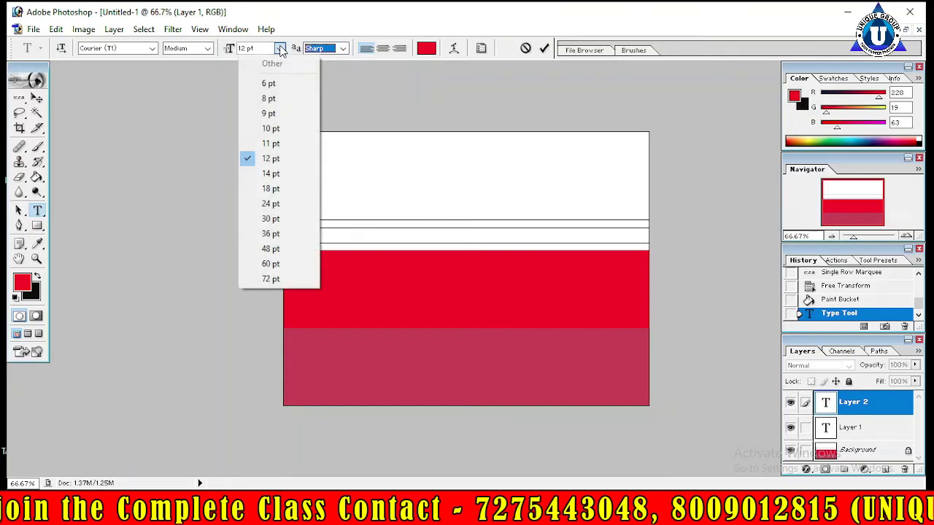
left_click(292, 249)
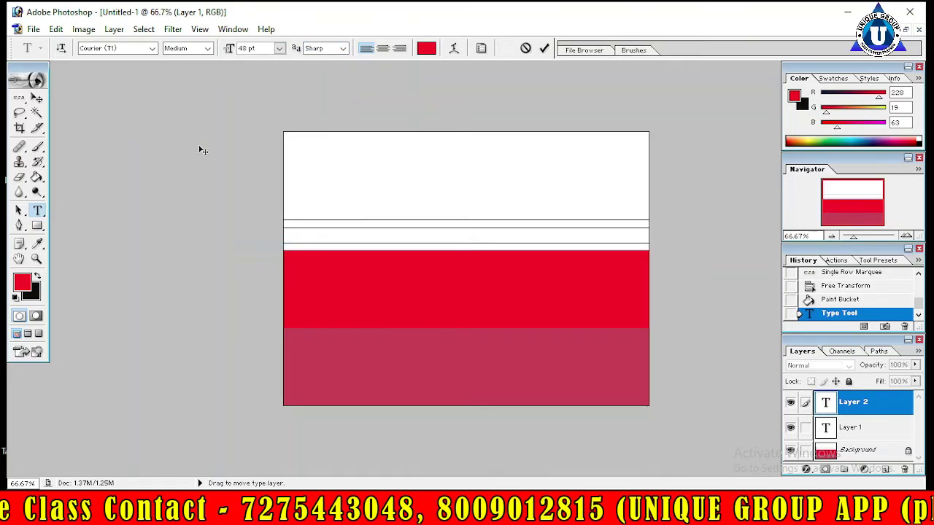
left_click(366, 193)
type("C")
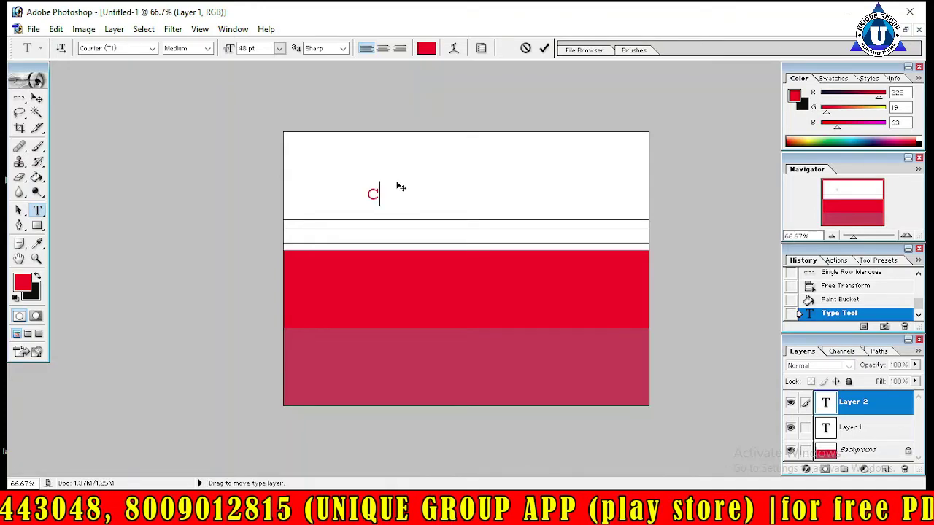
Type 'ctrl+d=deselect', fix the typos, and drag the text to the band's upper-left
type("t")
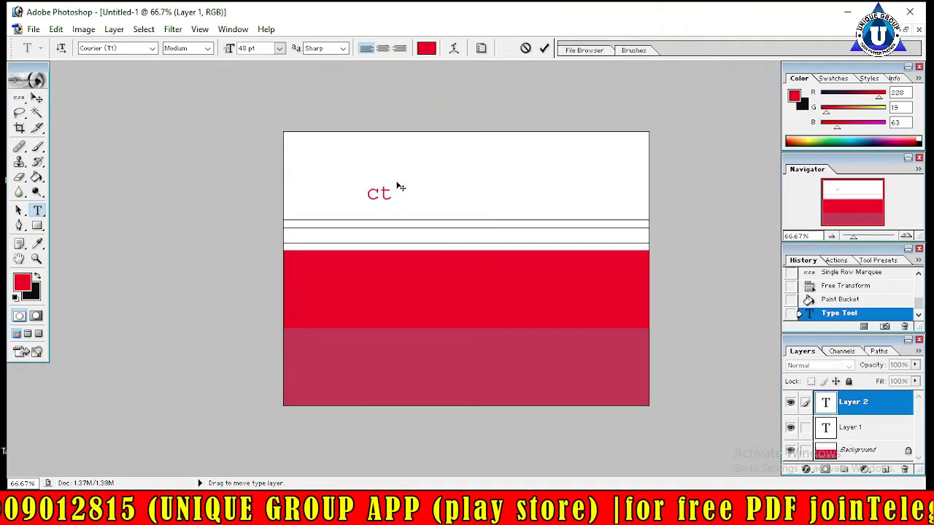
type("rl")
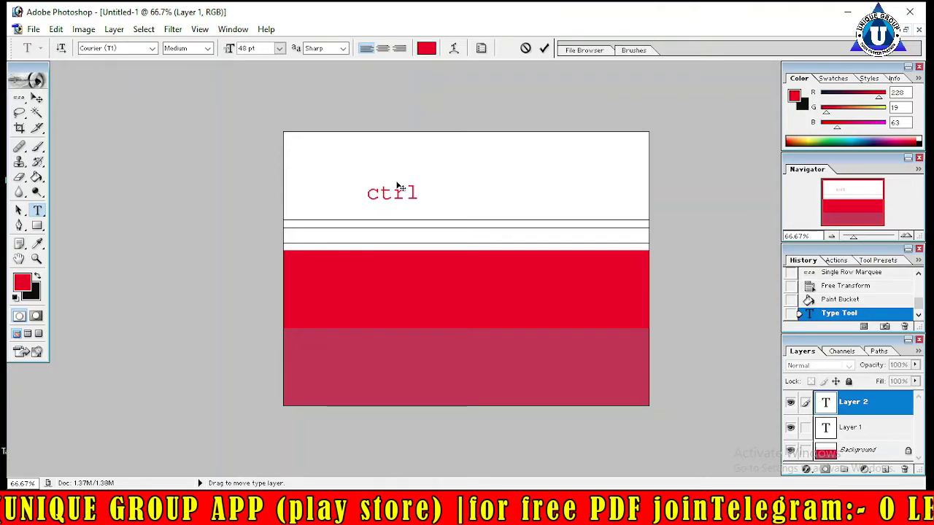
type("rl=")
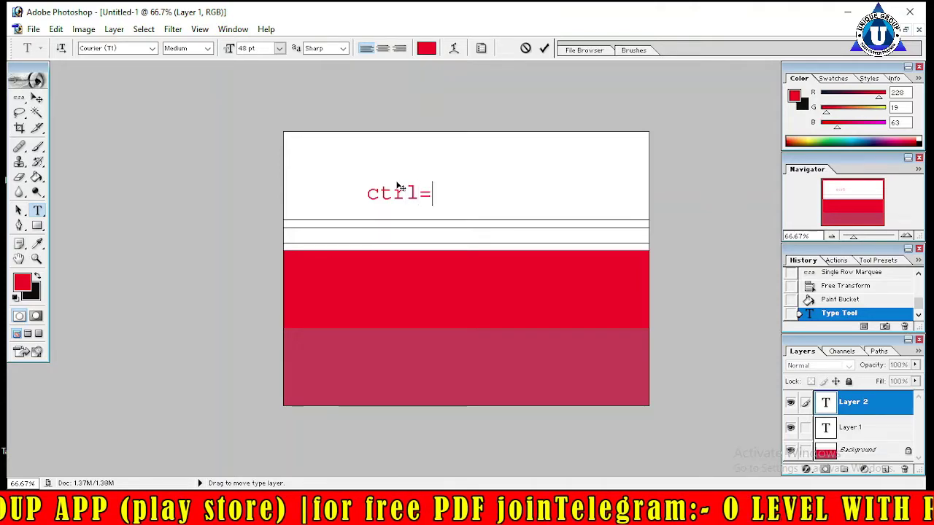
key("BackSpace")
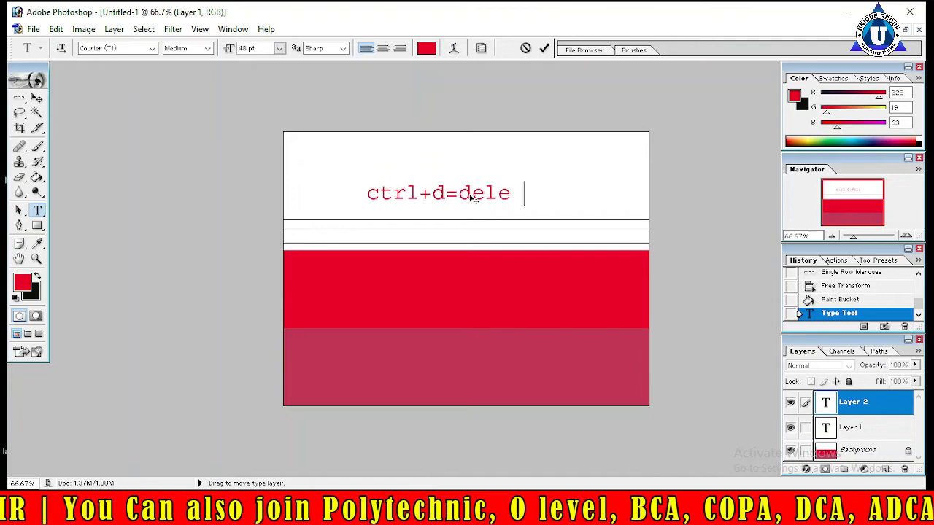
type("et")
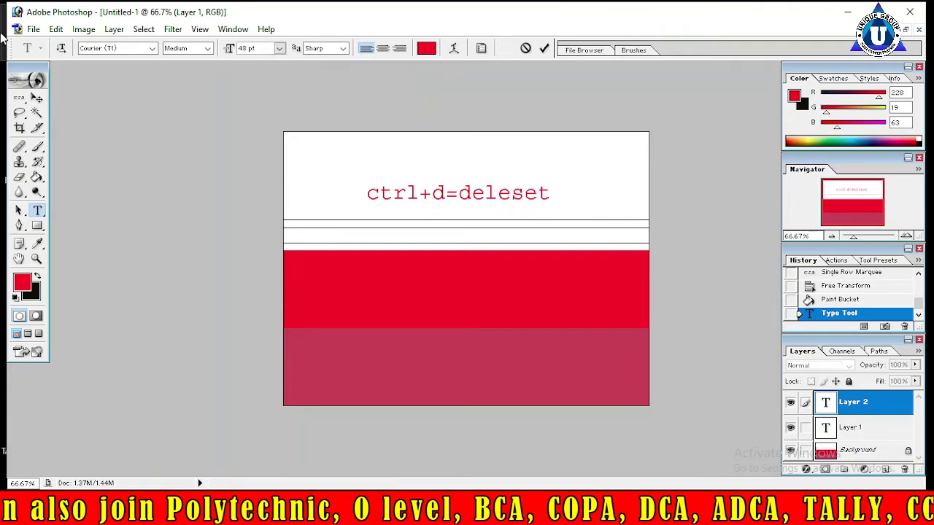
left_click(143, 29)
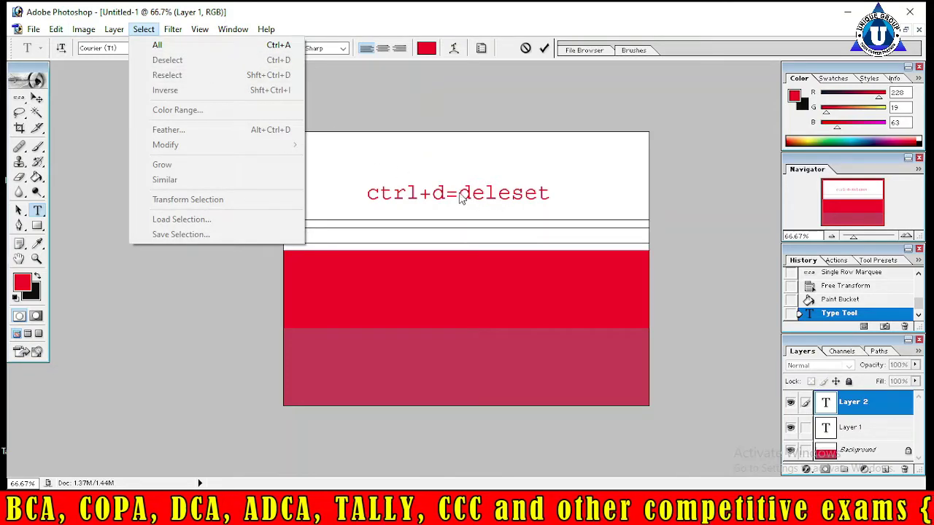
left_click(508, 198)
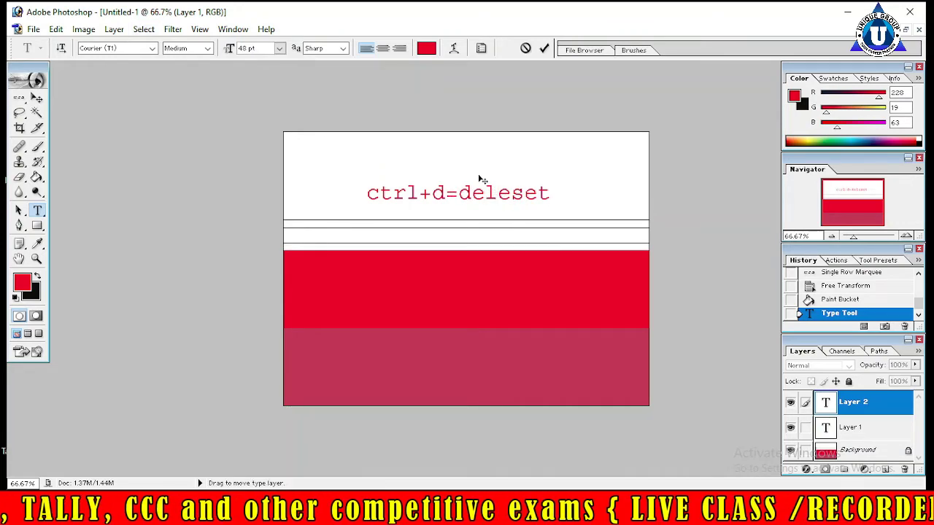
key("Delete")
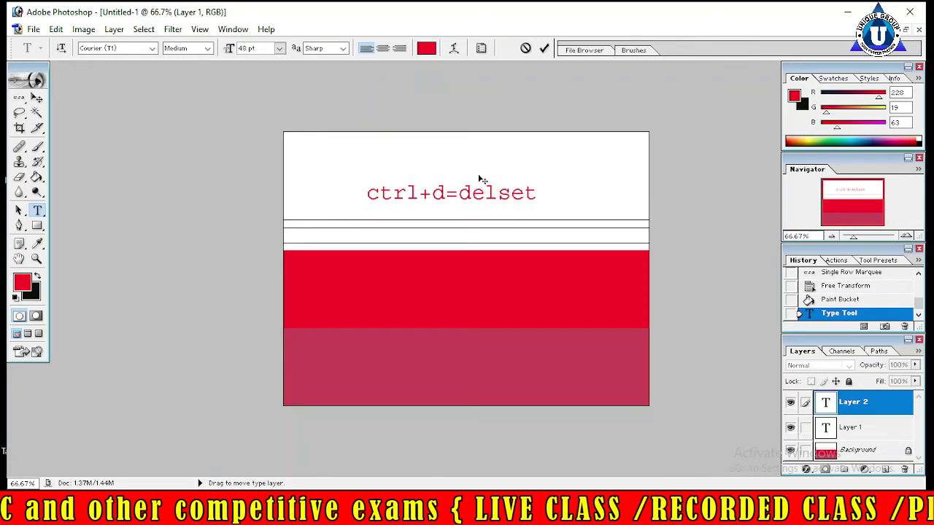
key("Delete")
key("Delete")
key("Delete")
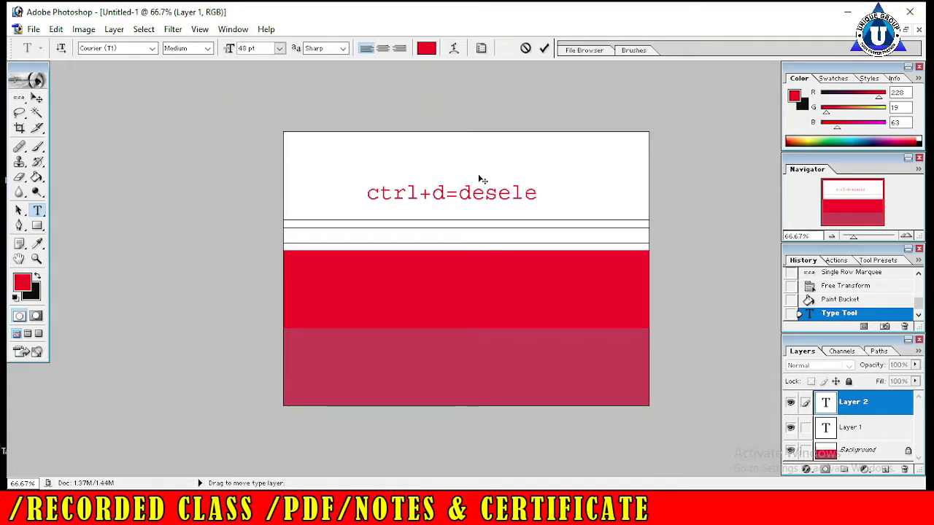
type("ct")
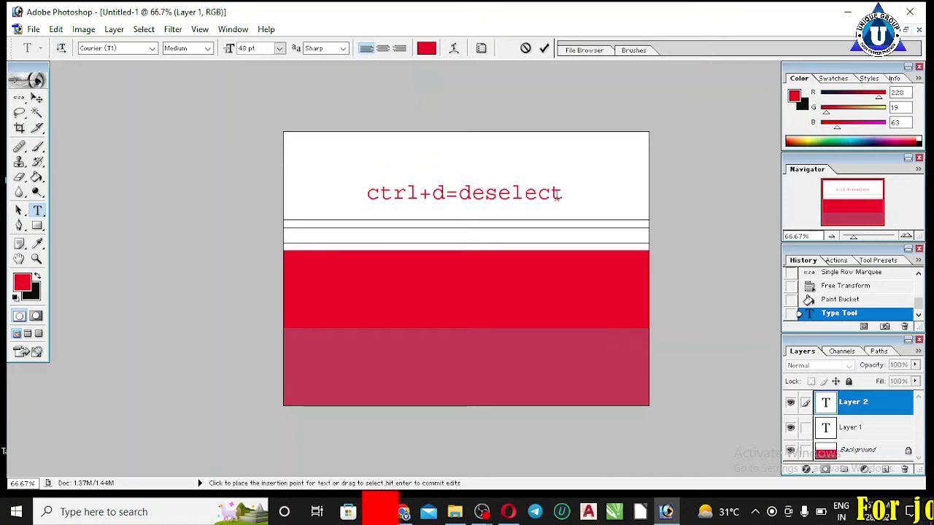
mouse_move(582, 196)
left_mouse_down()
mouse_move(570, 181)
mouse_move(514, 163)
left_mouse_up()
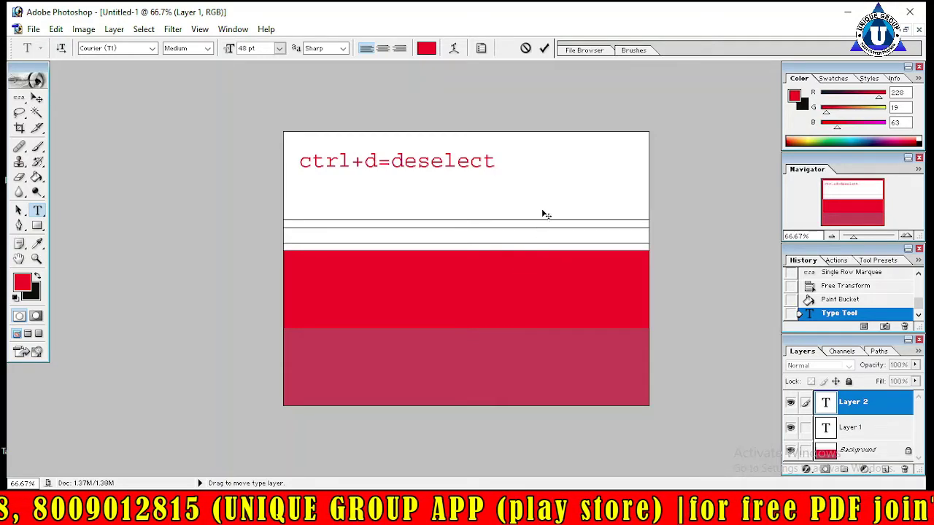
Commit the text and make a single-pixel row selection with the Single Row Marquee
left_click(543, 48)
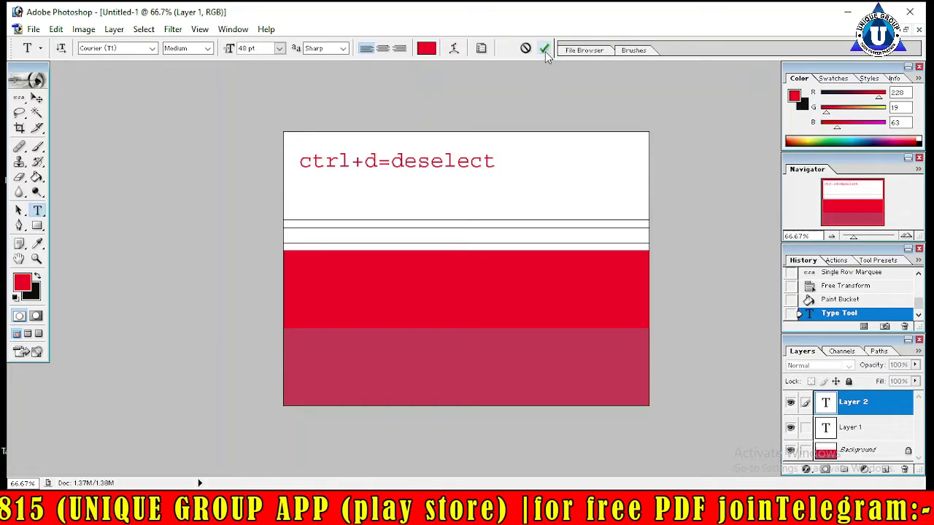
left_click(22, 99)
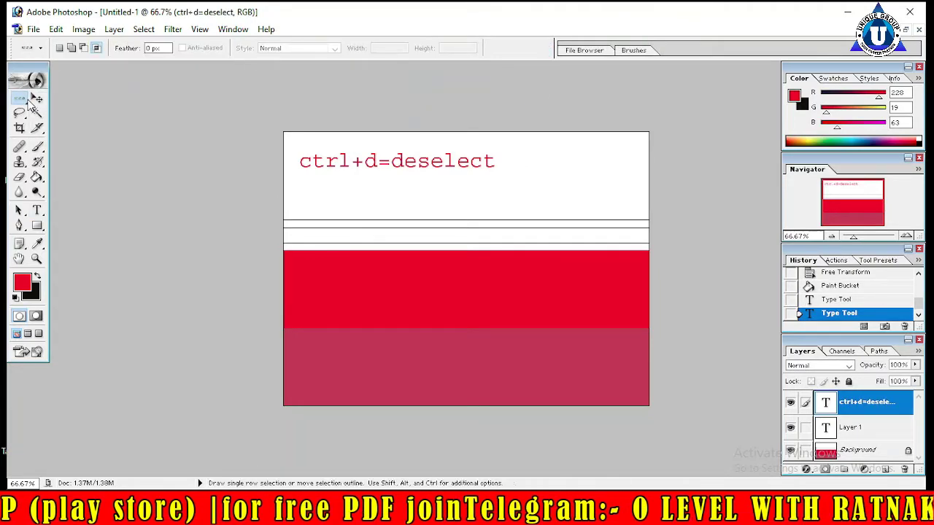
right_click(23, 101)
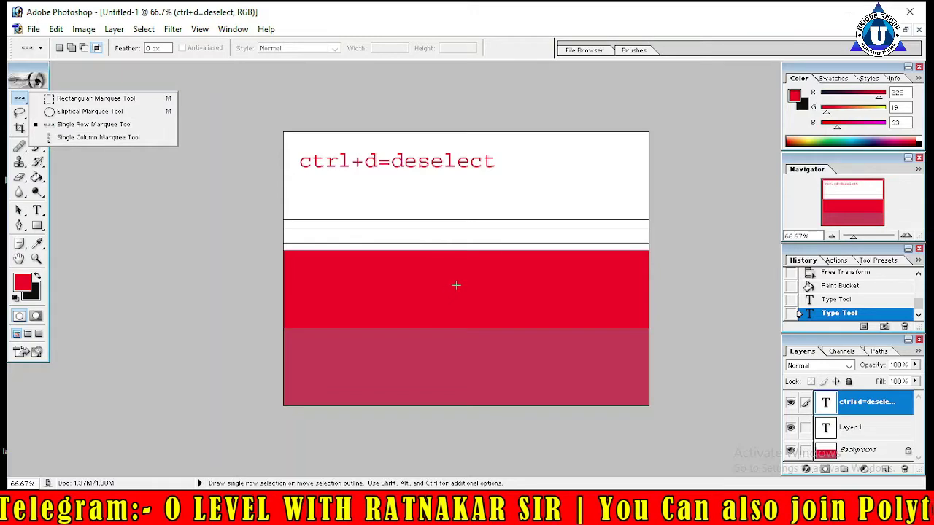
left_click(510, 205)
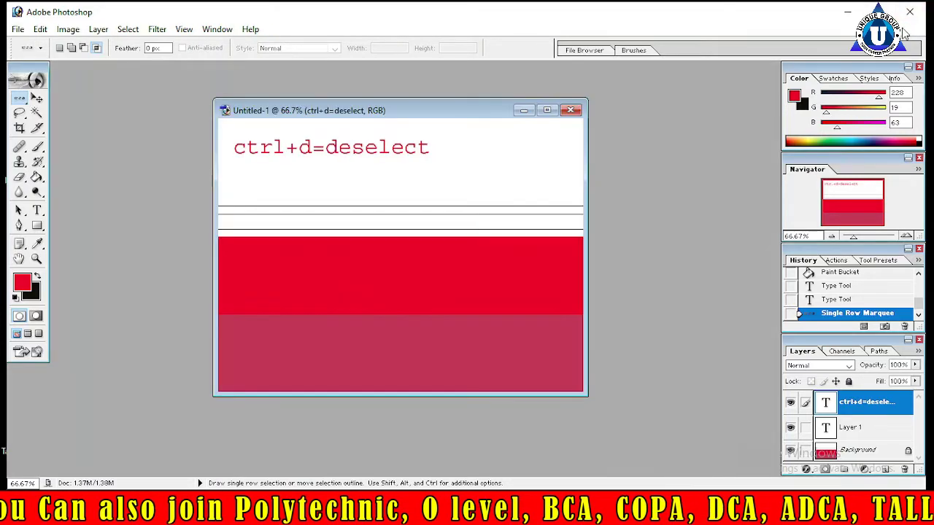
Restore and re-maximize the document window, then bring up File > New
left_click(905, 29)
left_click(546, 110)
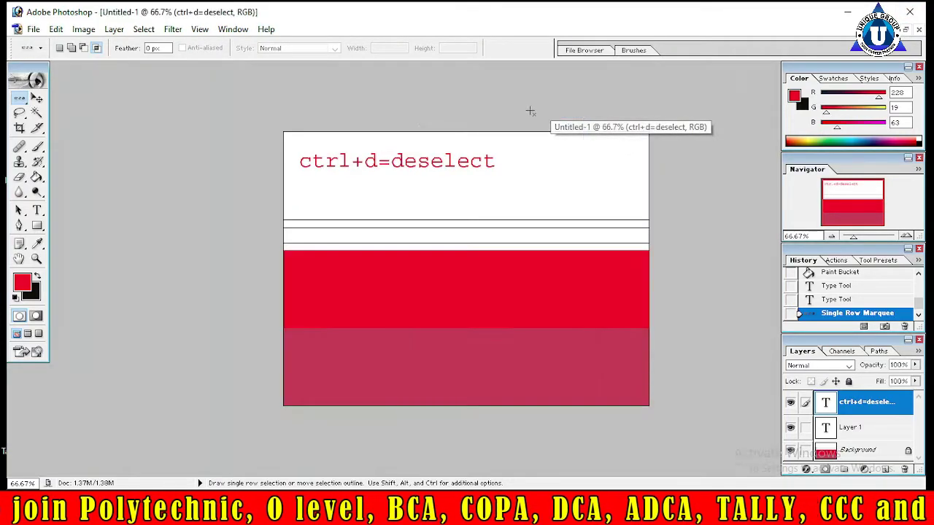
left_click(17, 29)
left_click(36, 43)
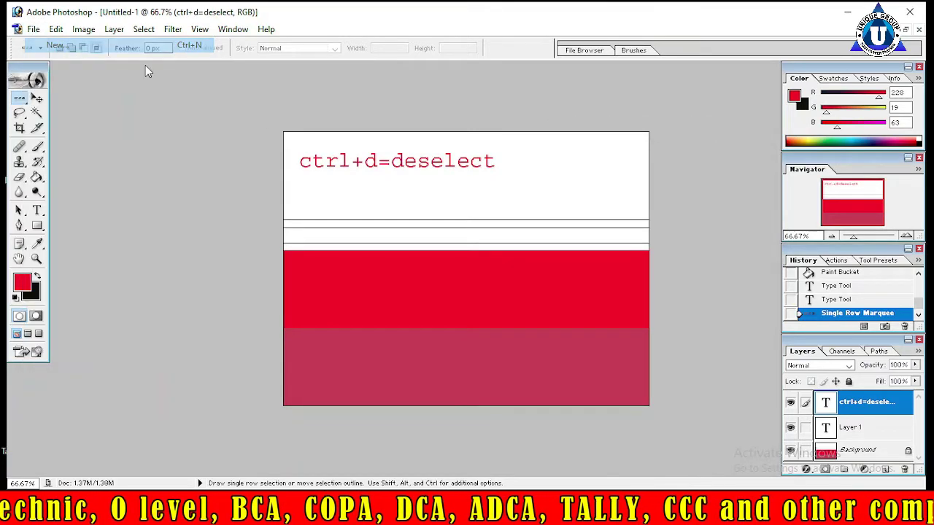
Create blank Untitled-2, maximize it, and convert its Background into Layer 0
left_click(576, 171)
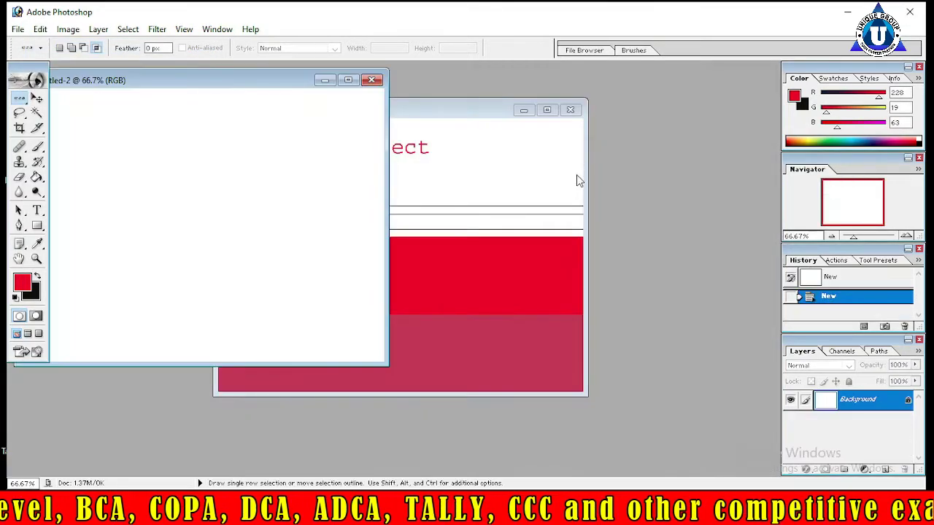
left_click(350, 87)
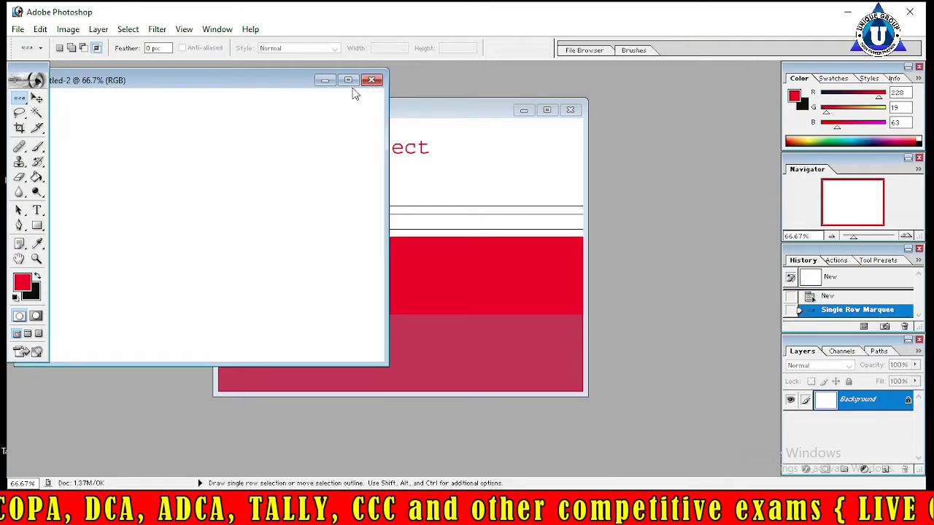
left_click(348, 79)
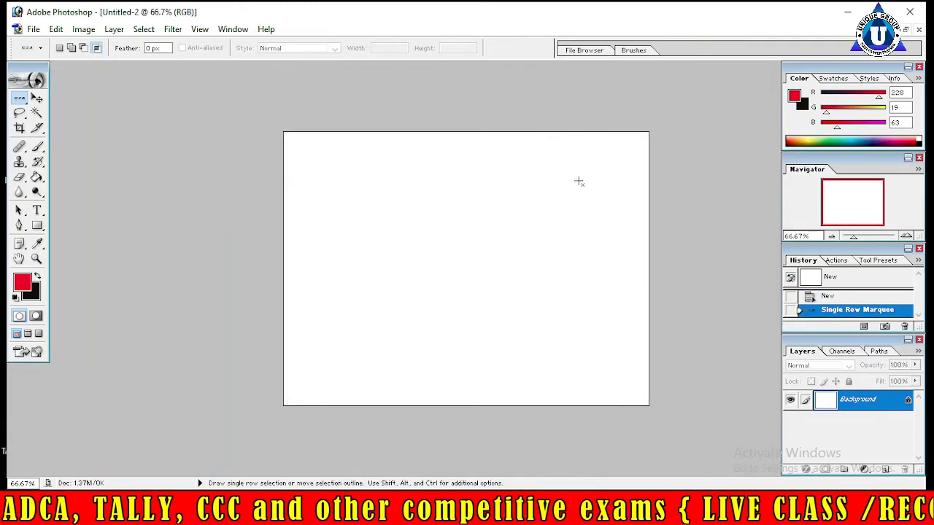
double_click(861, 405)
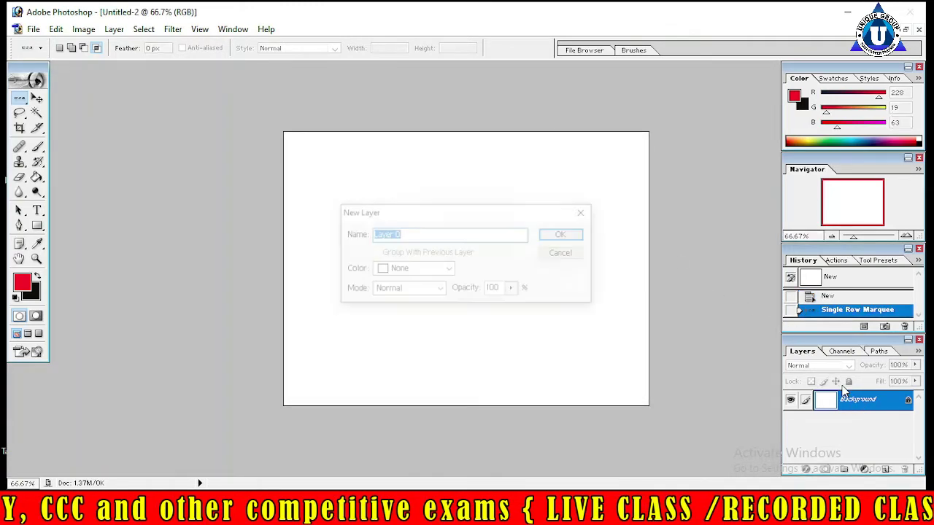
left_click(565, 235)
left_click(32, 29)
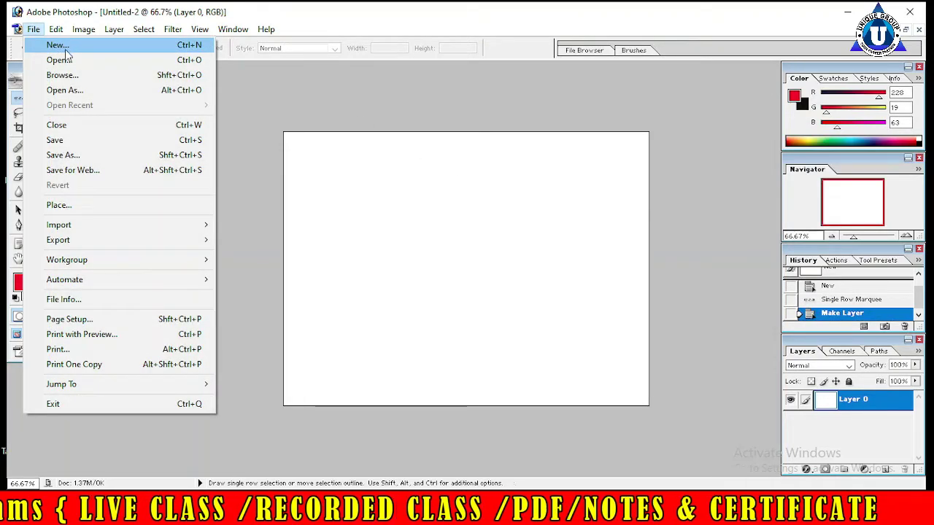
In the Open dialog, browse Desktop, Libraries, Saved Pictures, Pictures and Camera Roll
left_click(66, 60)
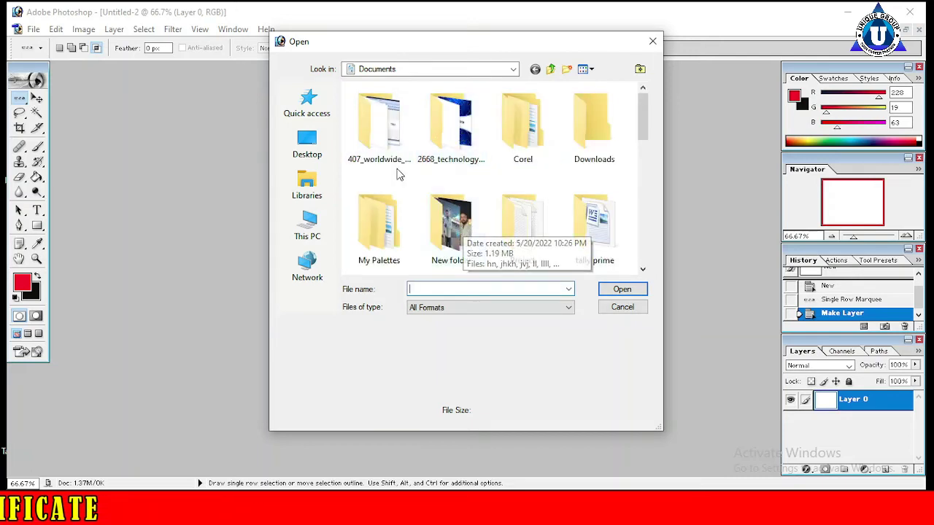
left_click(326, 155)
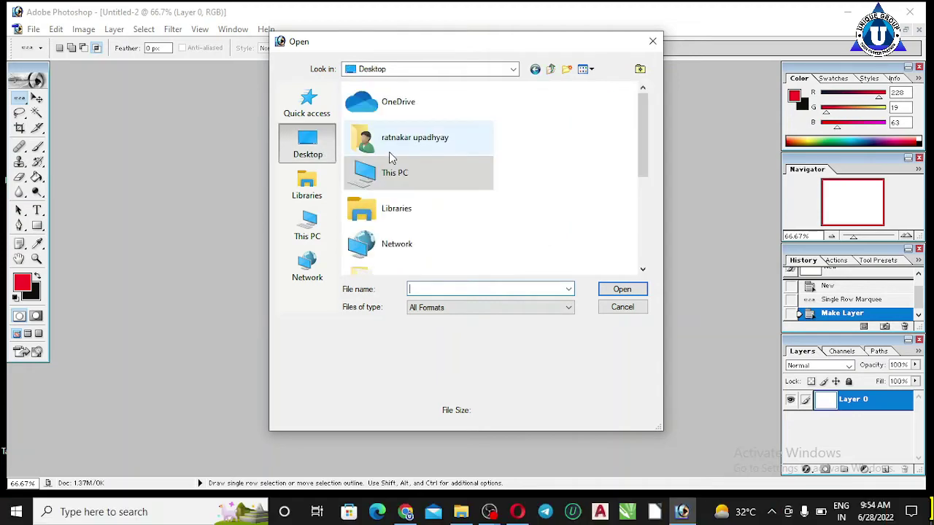
left_click(325, 189)
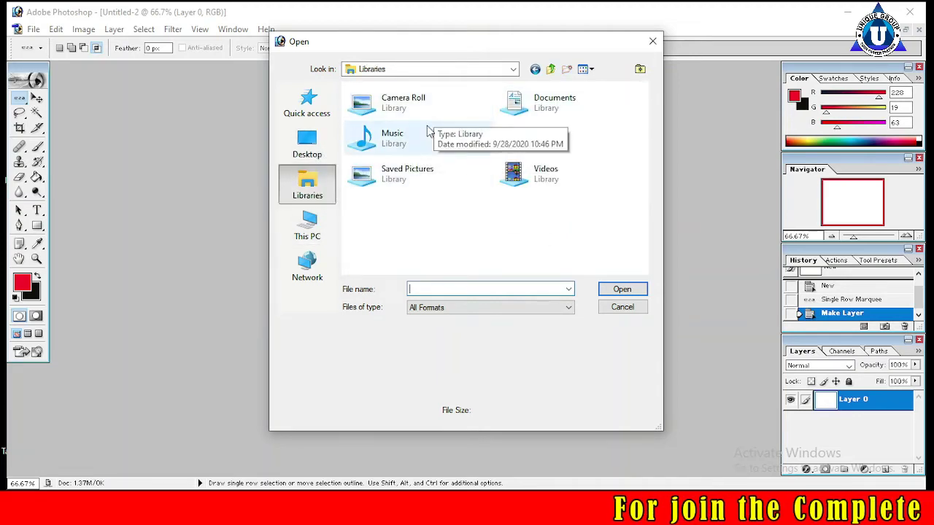
left_click(403, 178)
double_click(403, 178)
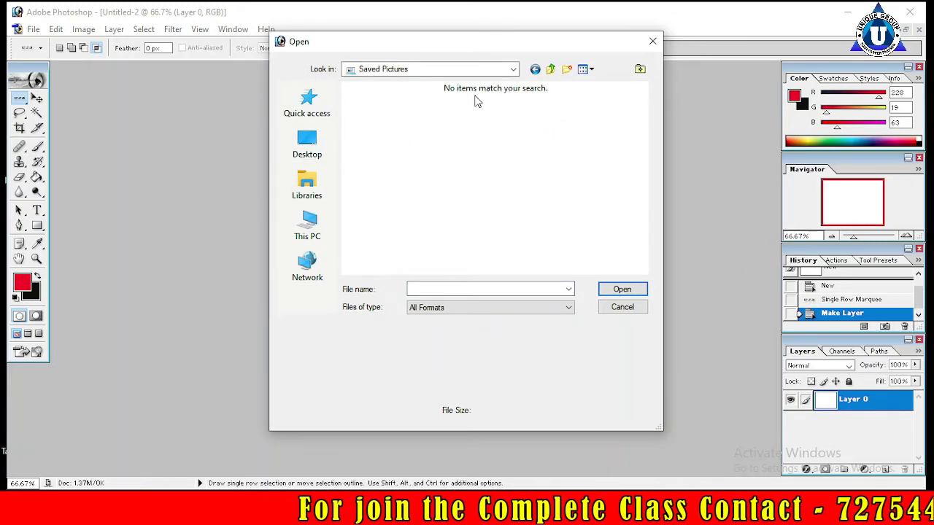
left_click(324, 186)
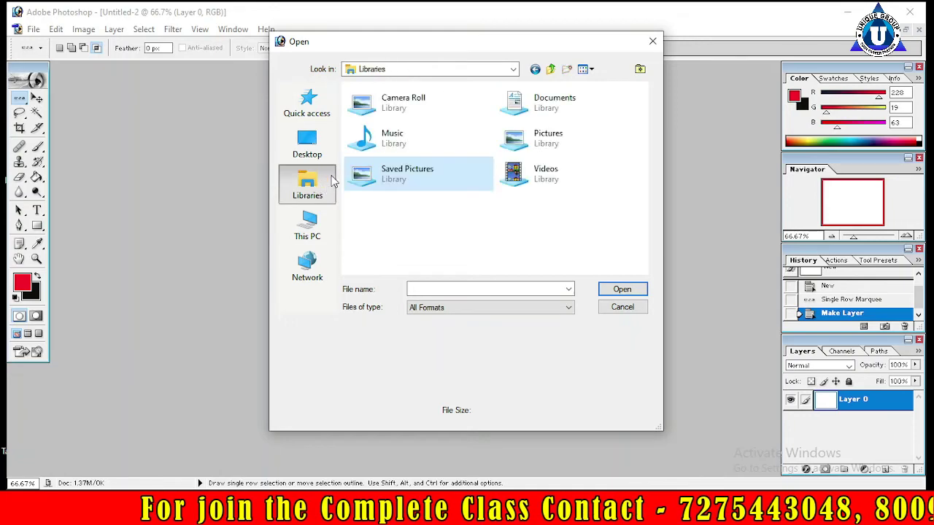
left_click(543, 138)
double_click(542, 139)
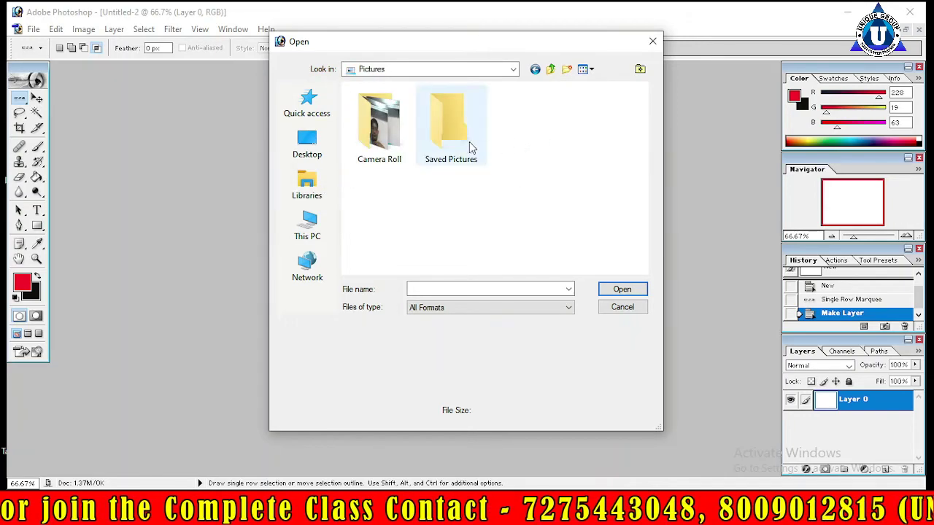
double_click(385, 134)
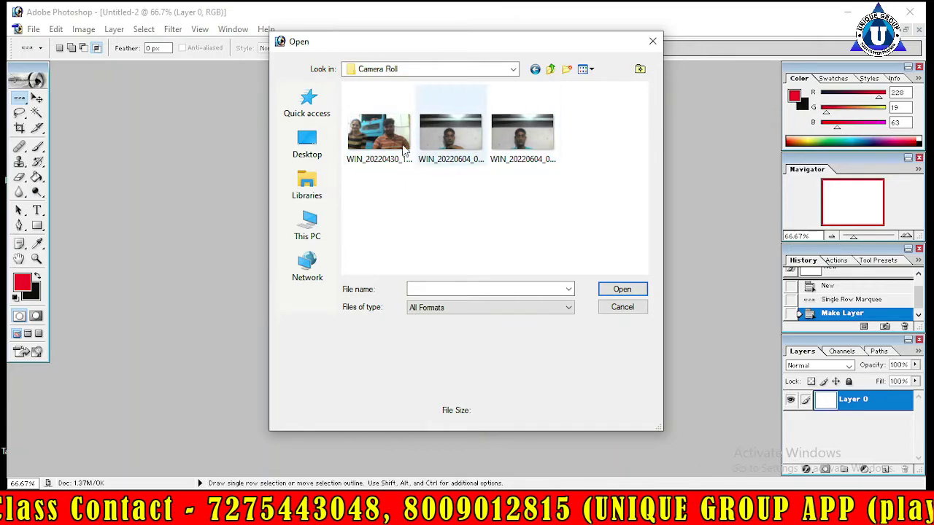
Browse Desktop, Camera Roll and This PC's Downloads, then close the Open dialog without opening anything
left_click(315, 146)
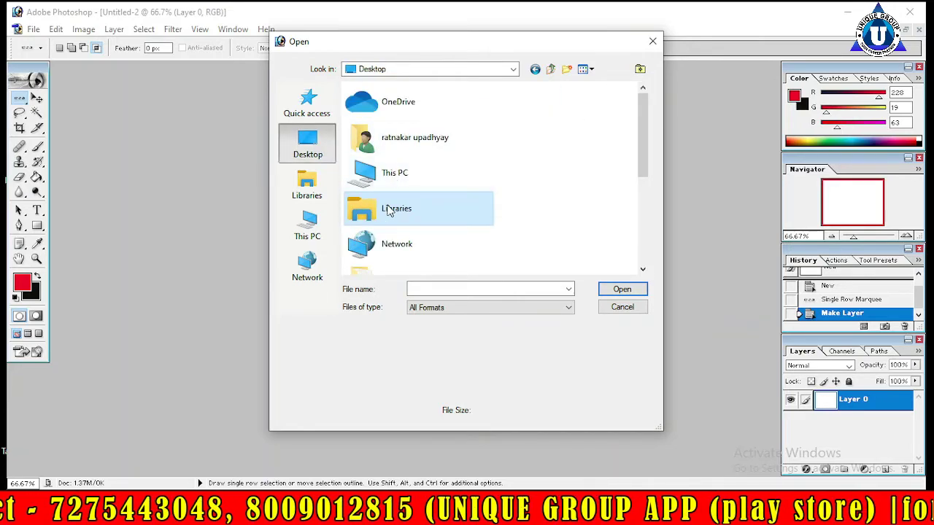
double_click(389, 215)
double_click(394, 106)
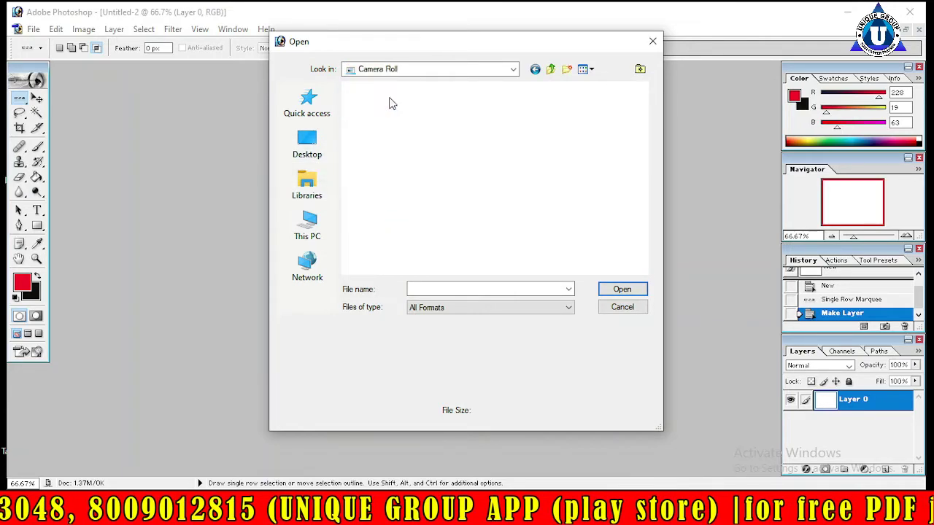
left_click(307, 186)
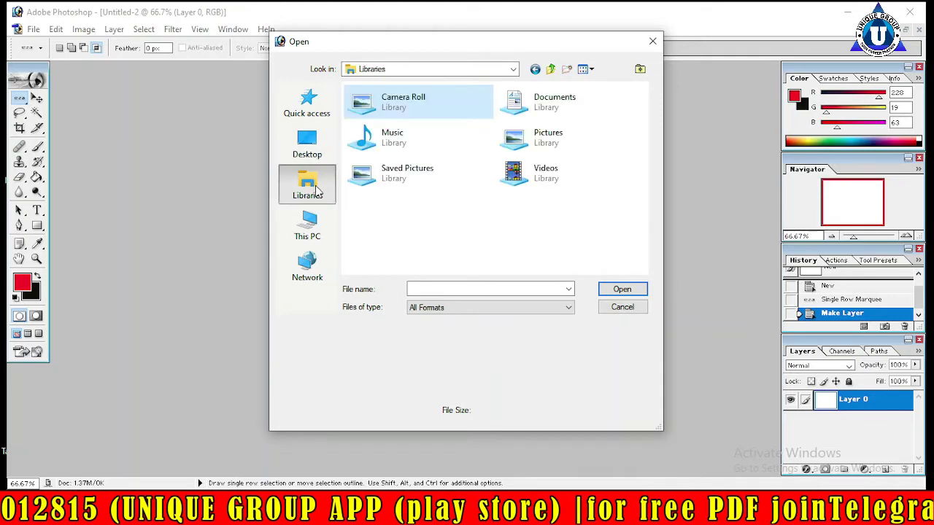
left_click(537, 138)
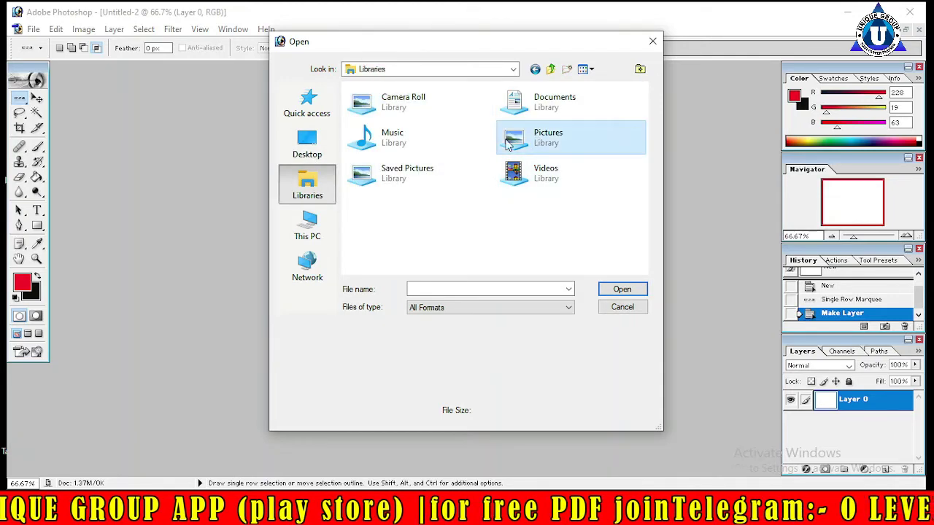
left_click(307, 146)
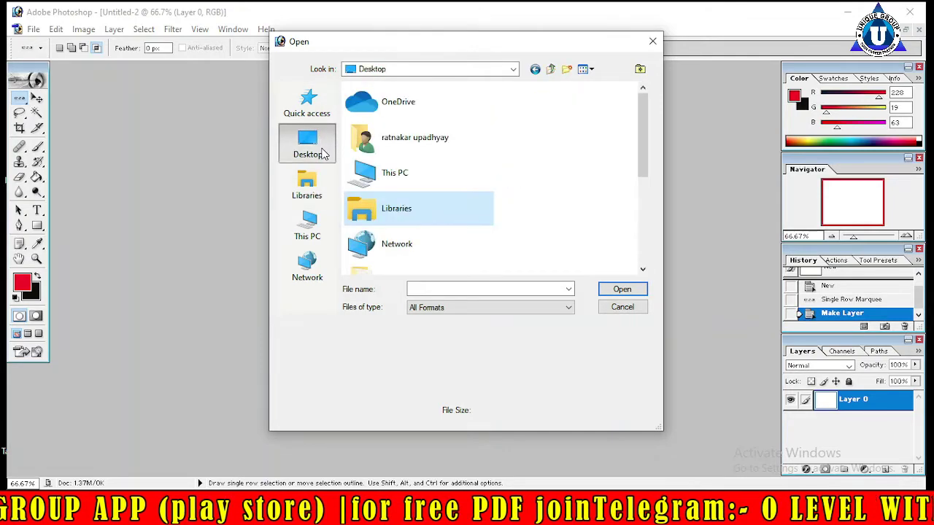
left_click(306, 241)
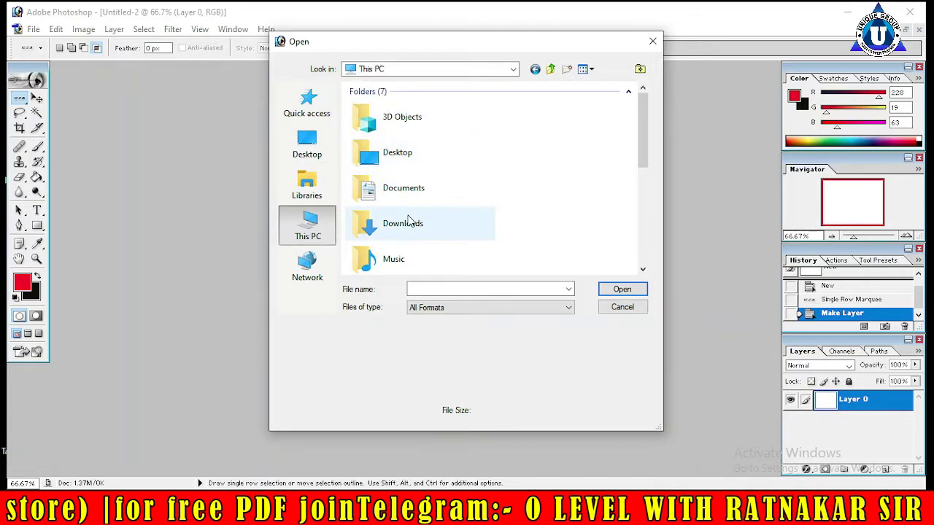
double_click(419, 213)
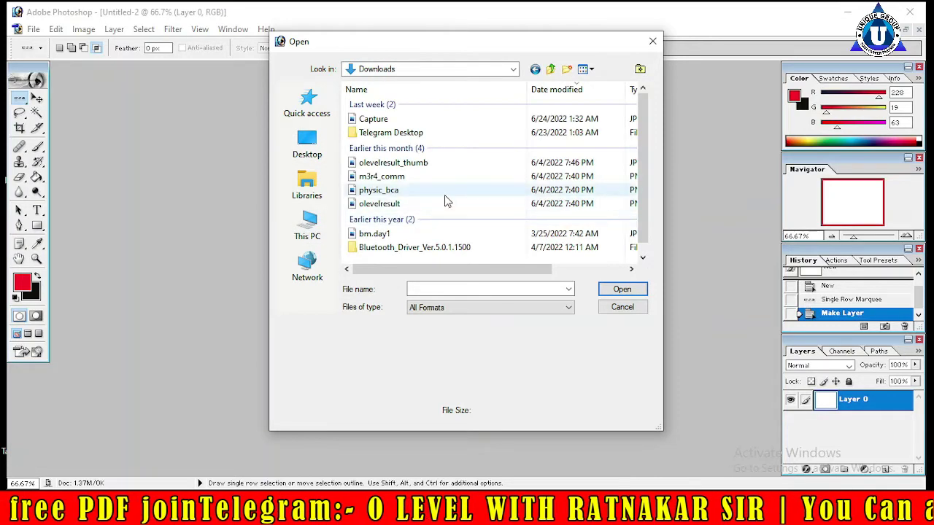
left_click(305, 142)
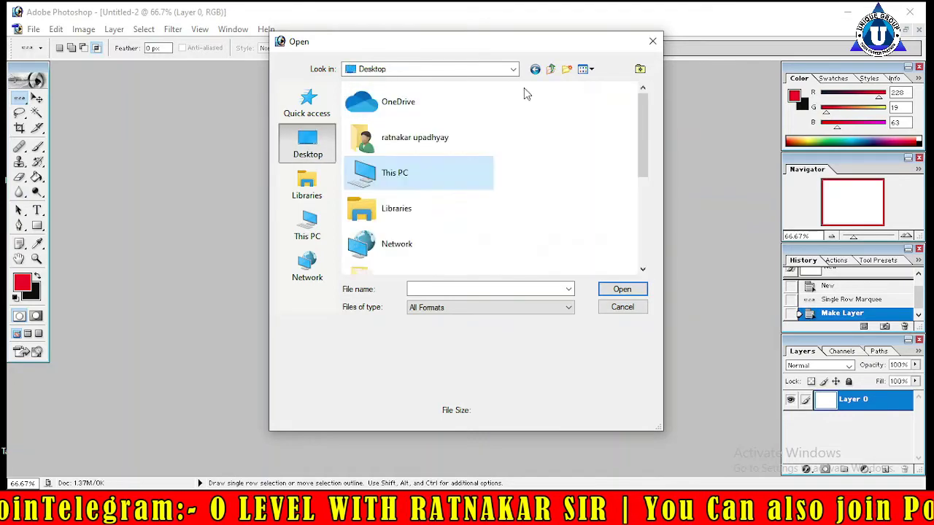
left_click(651, 42)
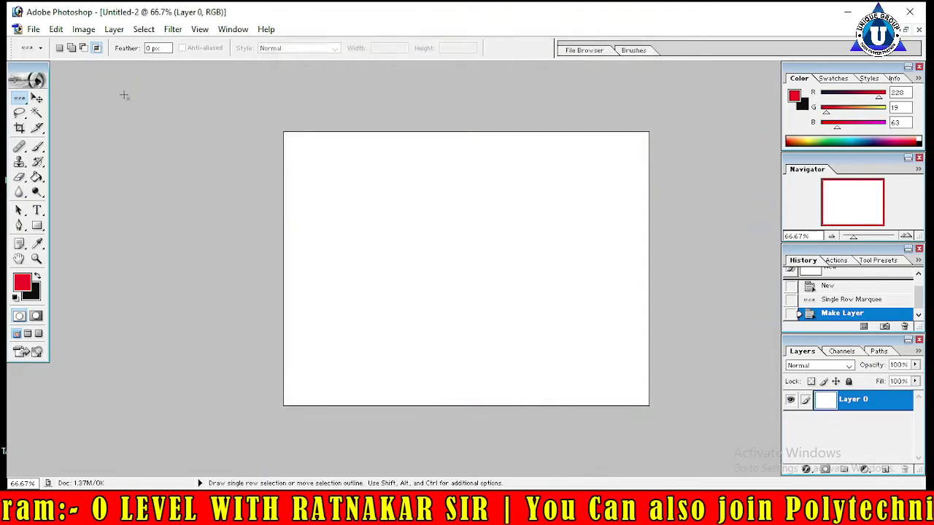
left_click(33, 29)
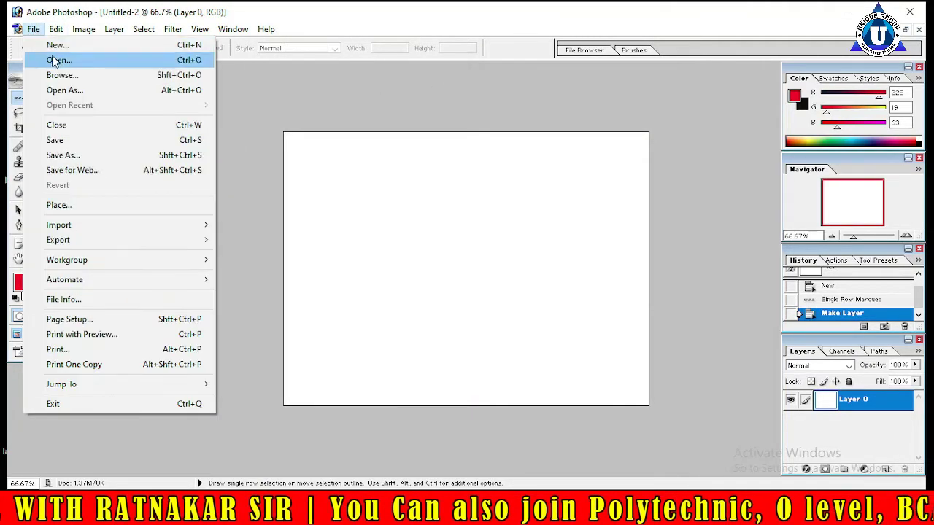
left_click(62, 75)
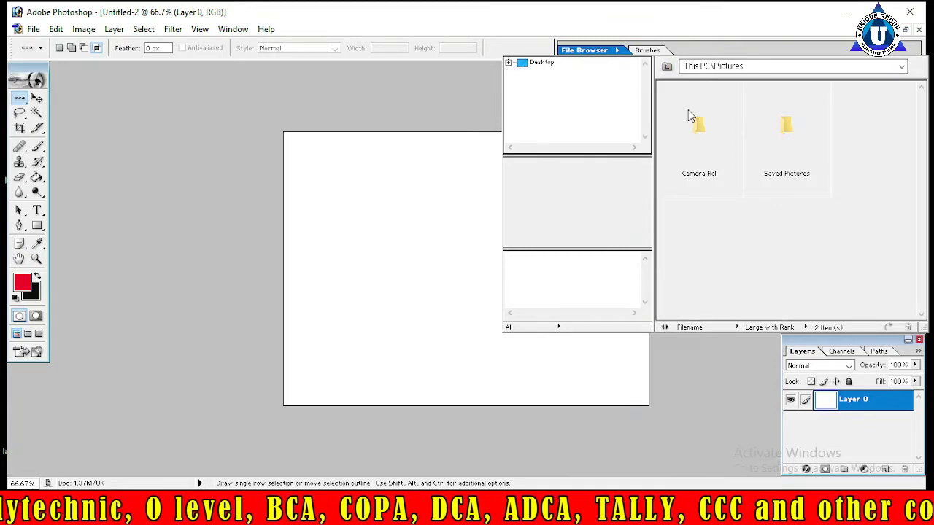
left_click(762, 50)
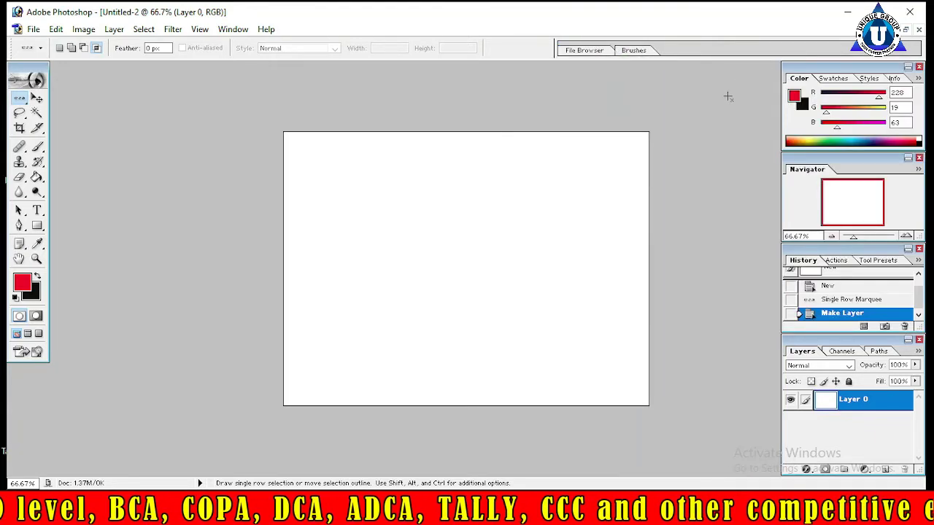
left_click(33, 29)
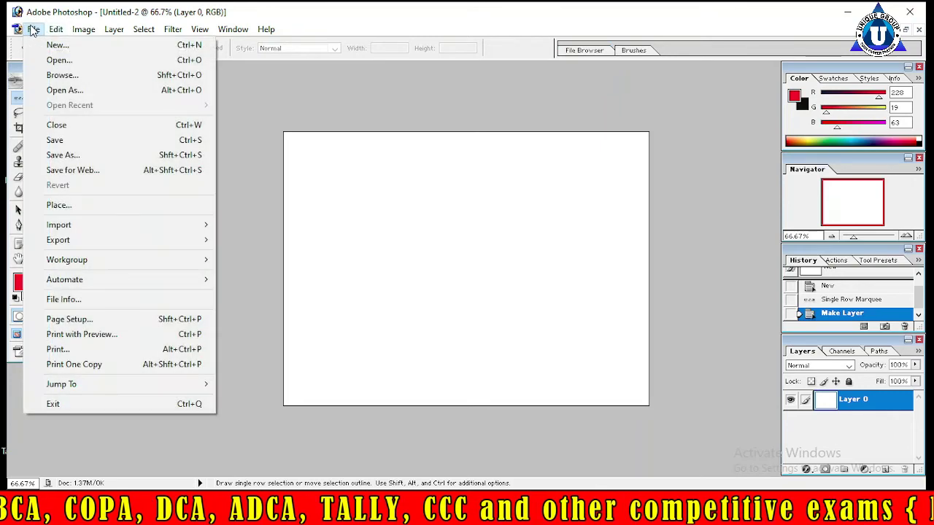
left_click(58, 59)
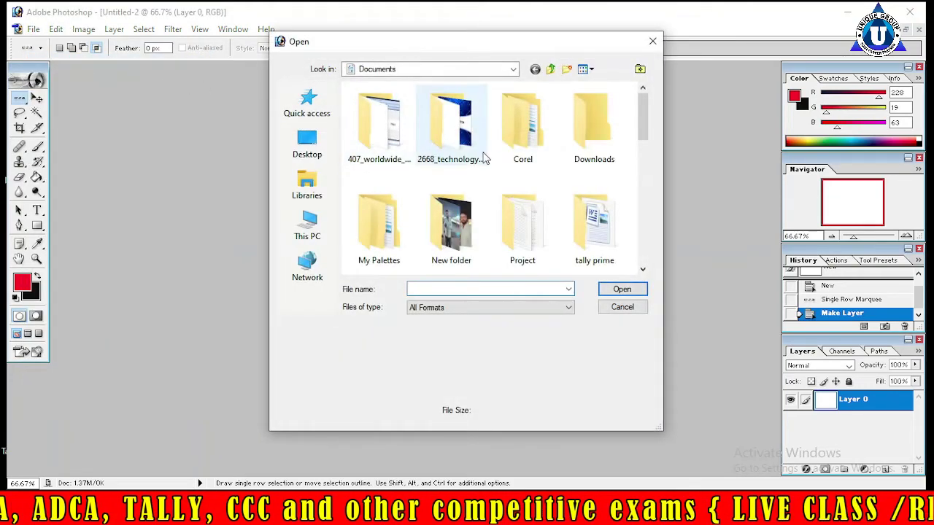
double_click(470, 230)
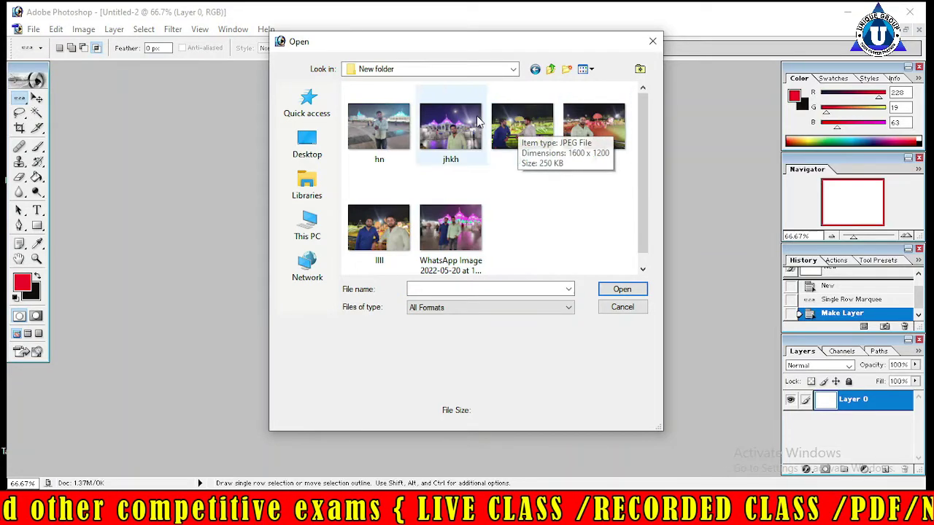
left_click(453, 126)
double_click(452, 126)
left_click(482, 207)
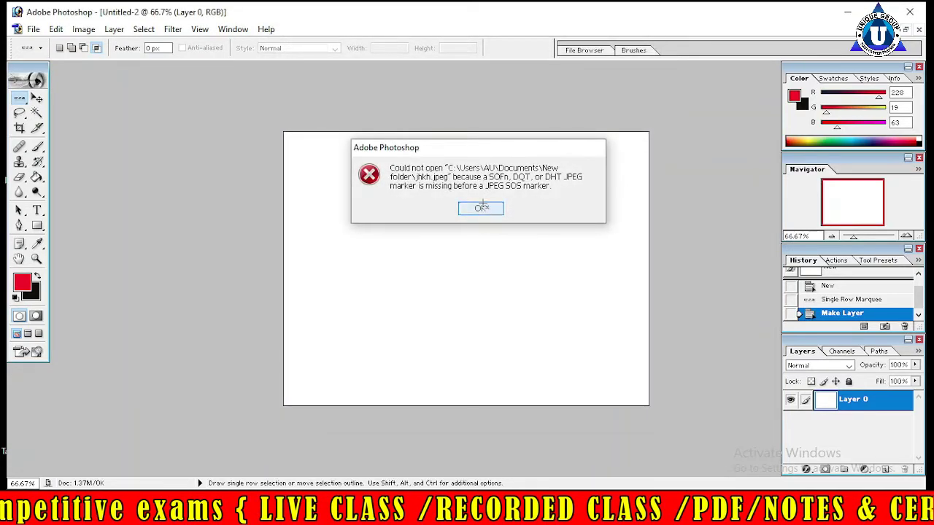
left_click(56, 30)
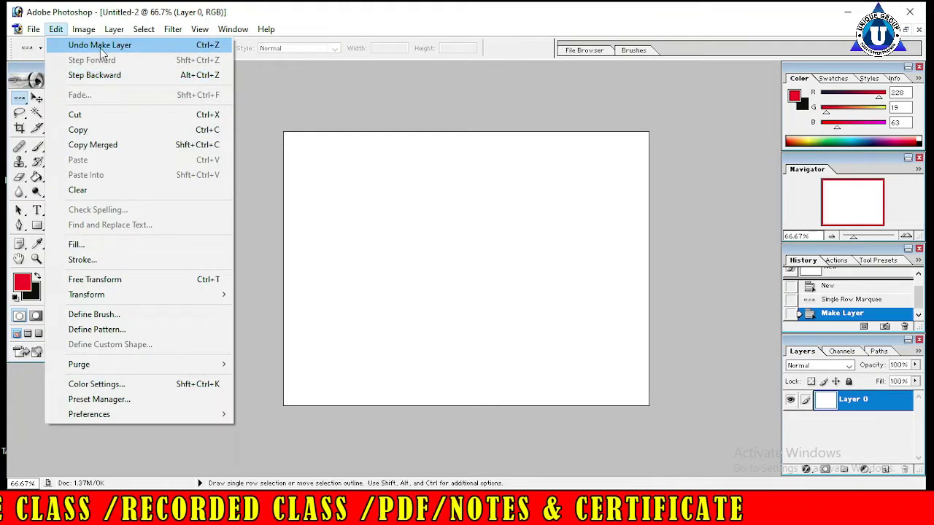
mouse_move(33, 29)
left_click(70, 63)
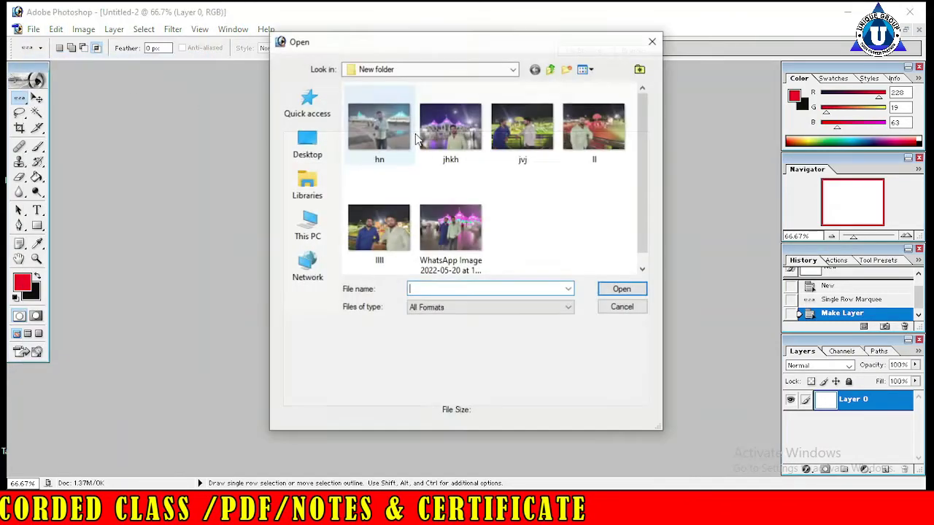
left_click(312, 175)
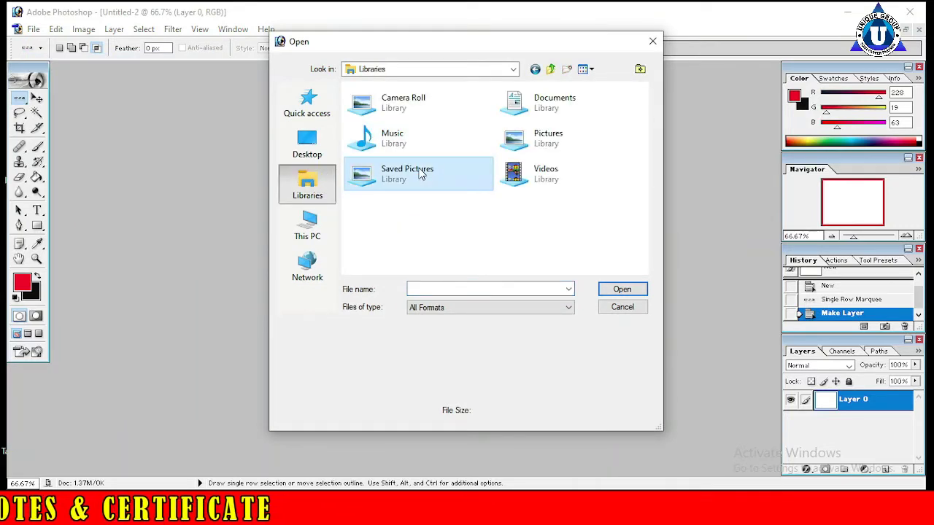
double_click(429, 121)
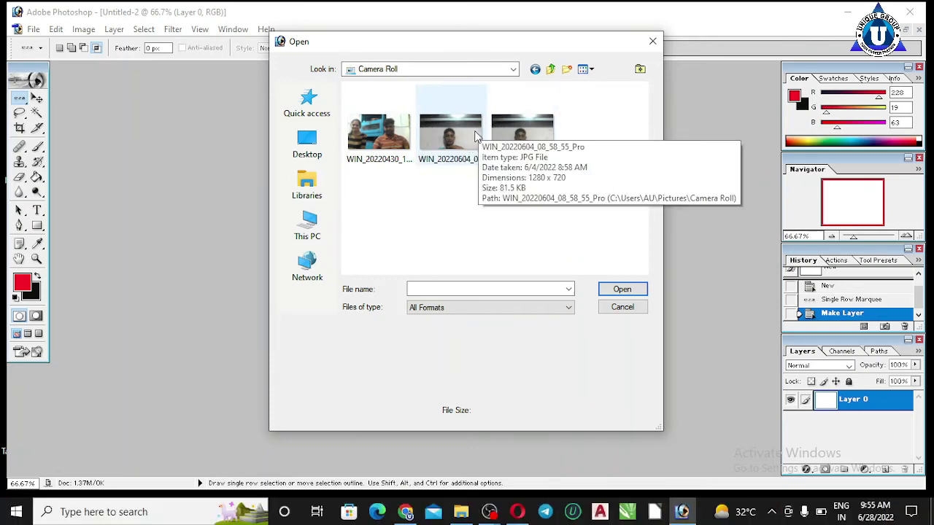
left_click(319, 148)
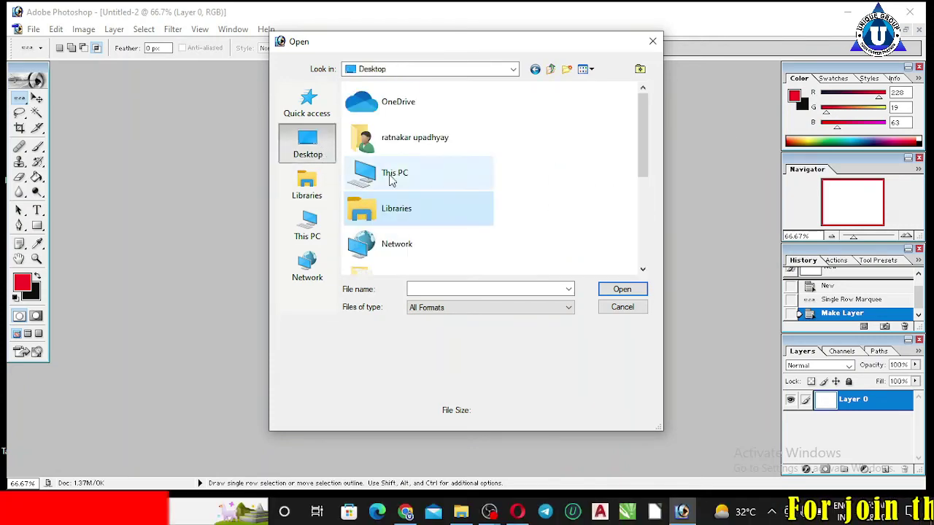
left_click(652, 41)
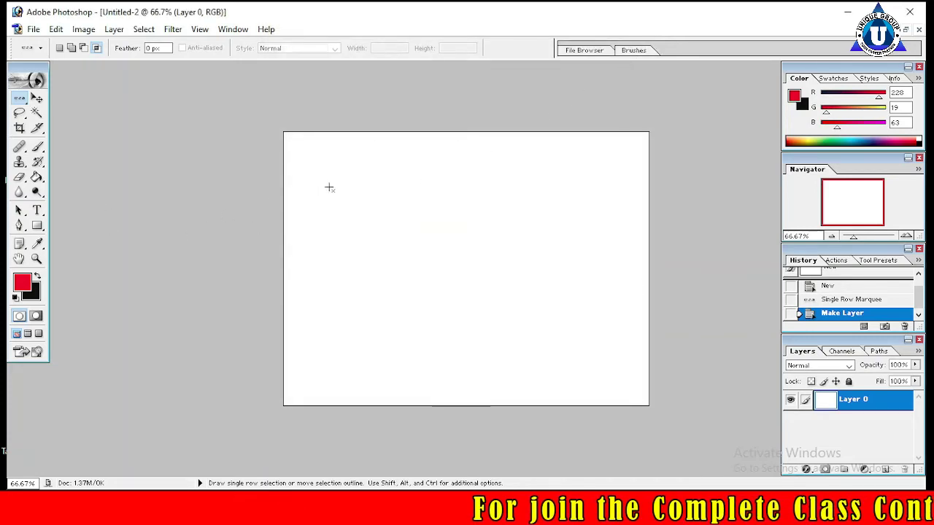
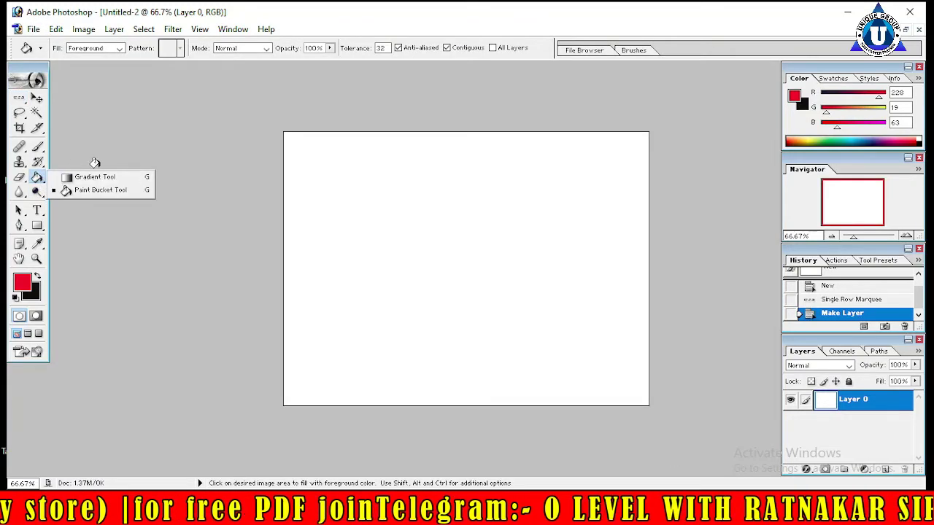
Lay trial gradients across the canvas and confirm the Layer 0 name
left_click_drag(37, 177, 91, 175)
left_click_drag(314, 189, 478, 313)
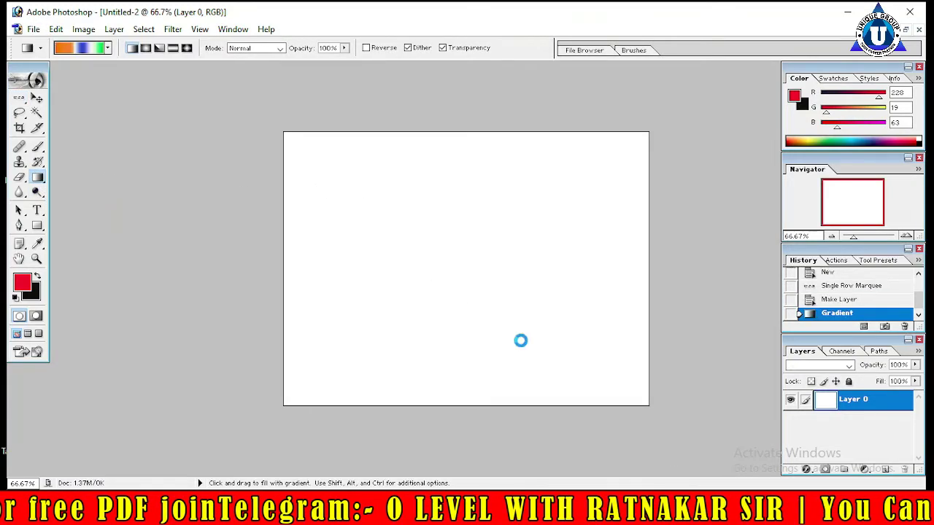
left_click_drag(465, 267, 496, 269)
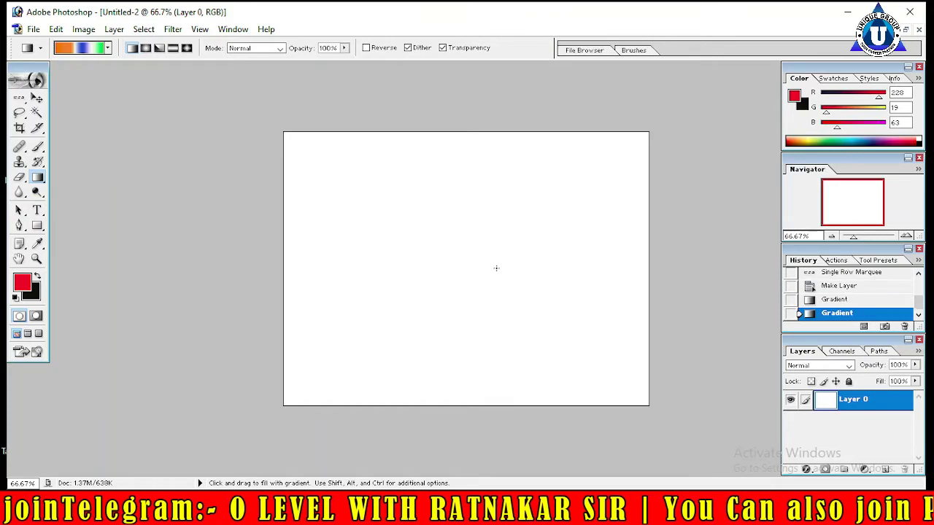
double_click(848, 401)
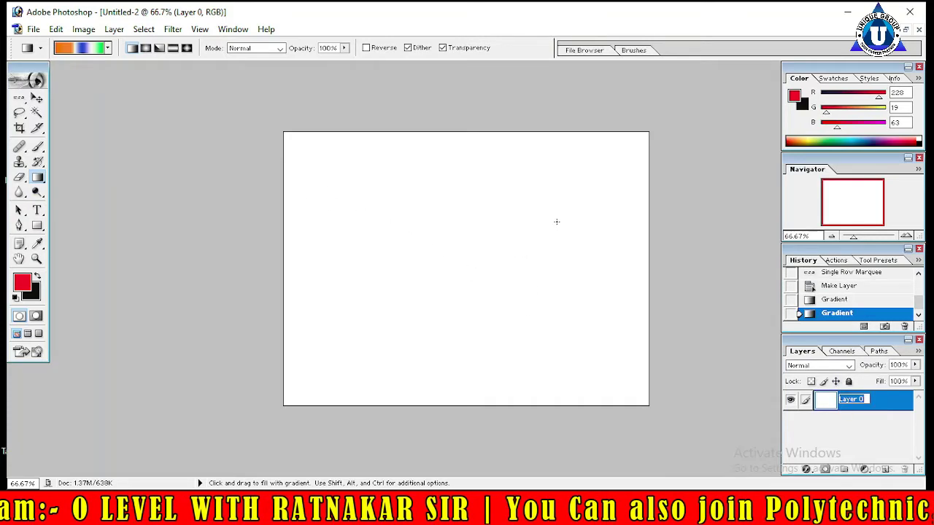
key("Return")
left_click_drag(392, 198, 615, 333)
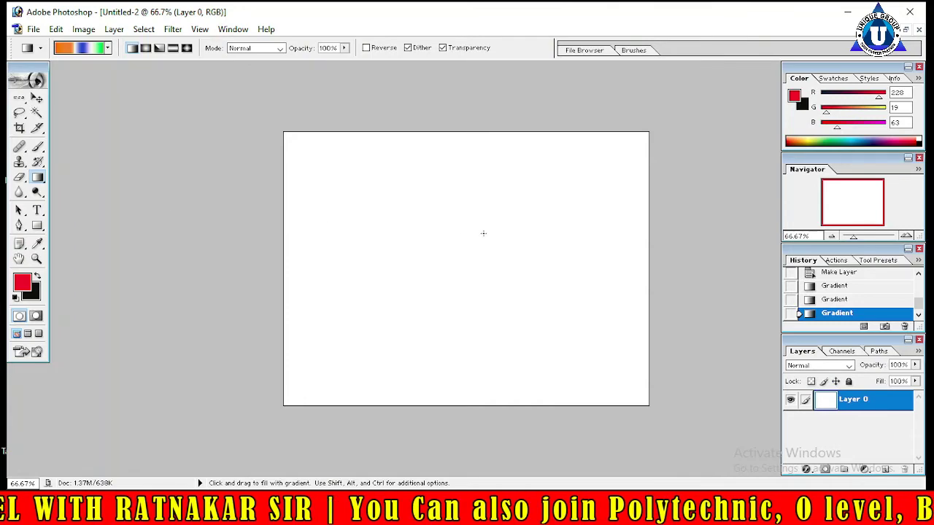
double_click(852, 400)
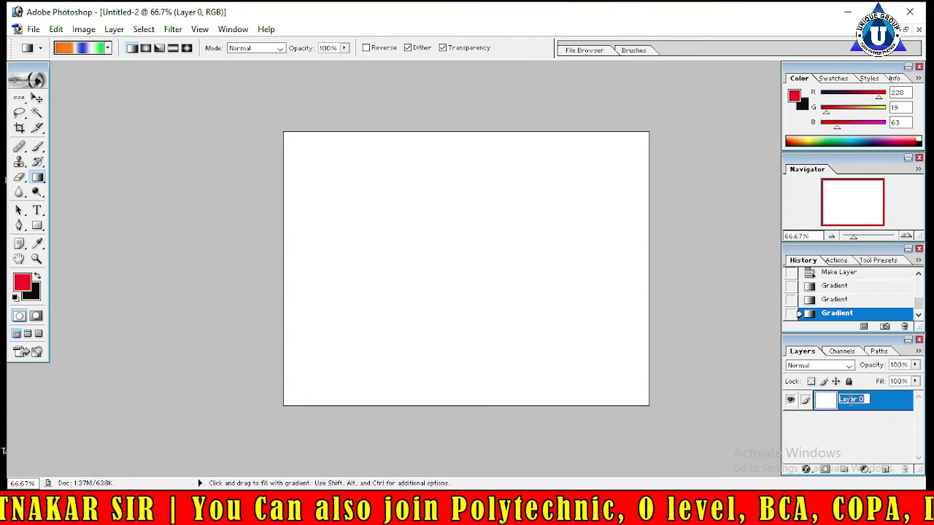
key("Return")
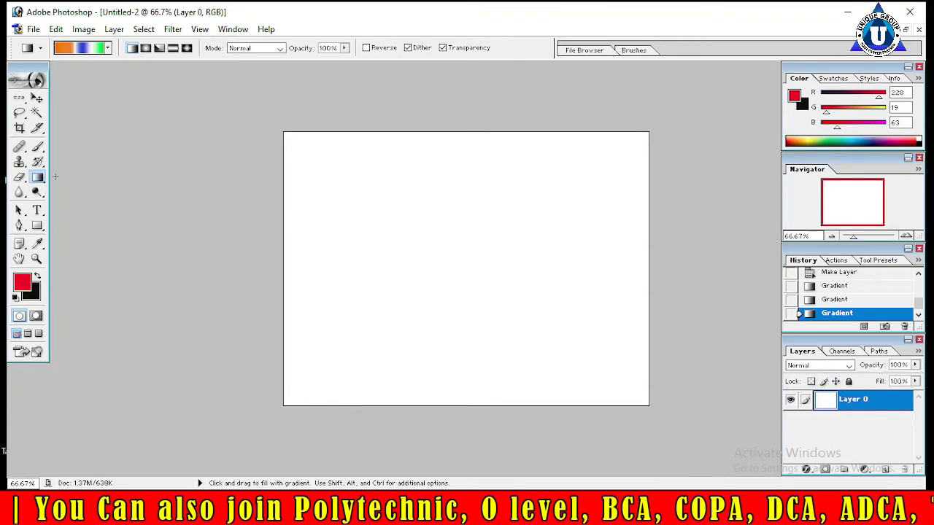
Try filling a one-pixel row selection at the canvas bottom, dismissing the no-pixels warning
left_click(19, 96)
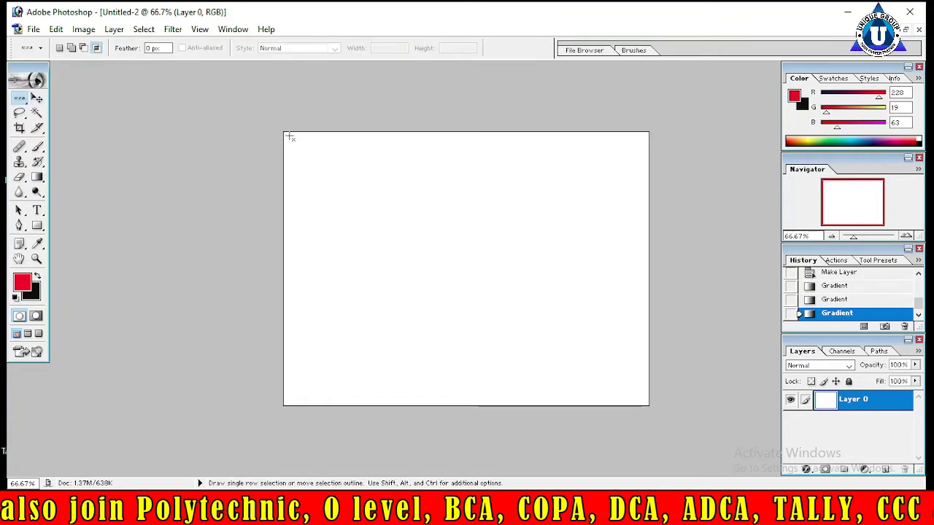
left_click_drag(292, 146, 625, 405)
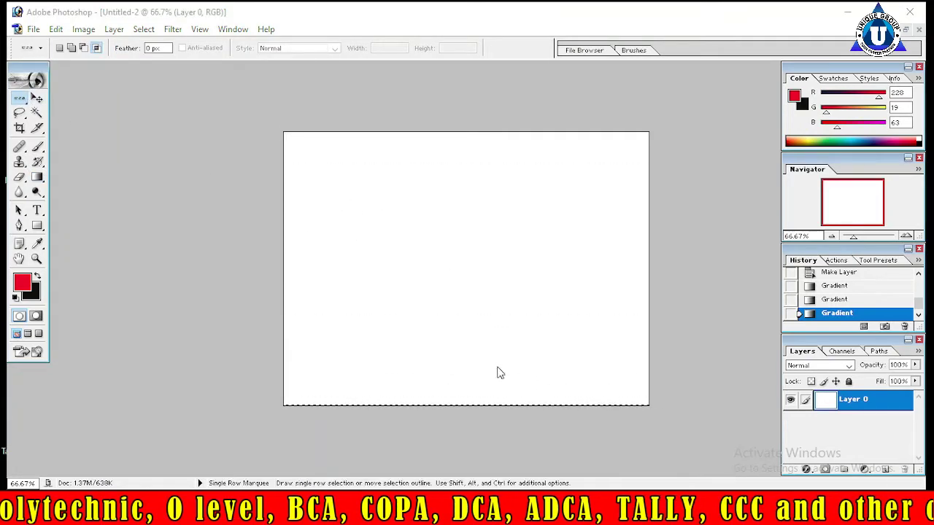
key("alt+BackSpace")
left_click(447, 204)
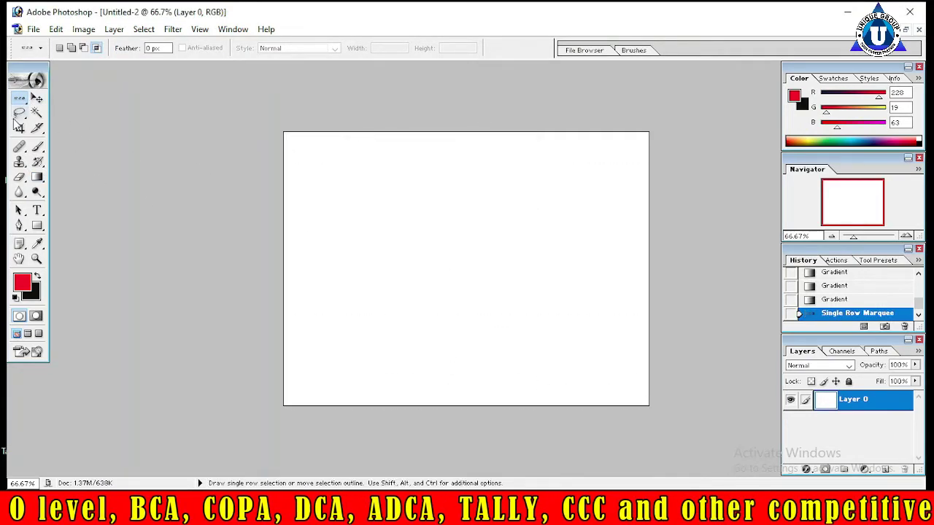
Draw trial rectangular selections over the canvas, then clear them
left_click_drag(20, 100, 73, 98)
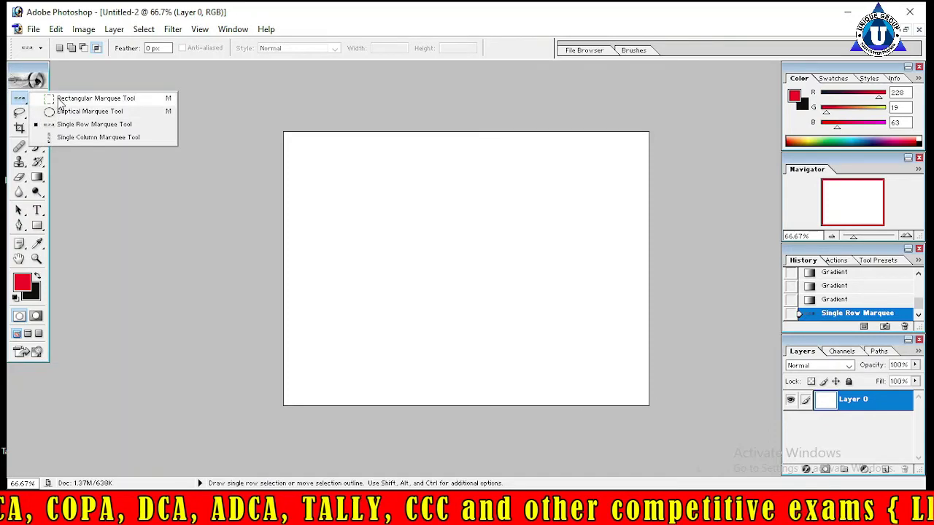
mouse_move(284, 135)
left_mouse_down()
mouse_move(387, 223)
mouse_move(673, 423)
left_mouse_up()
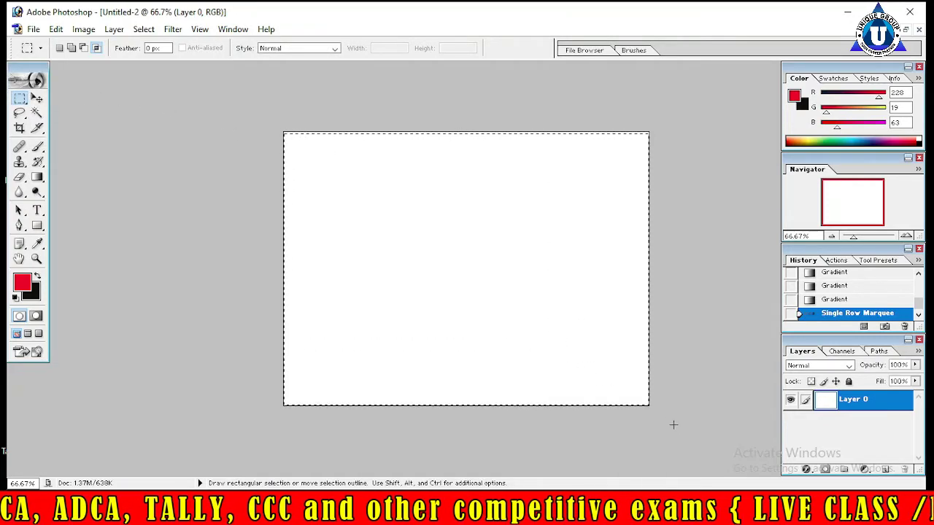
mouse_move(309, 168)
left_mouse_down()
mouse_move(496, 289)
mouse_move(311, 167)
left_mouse_up()
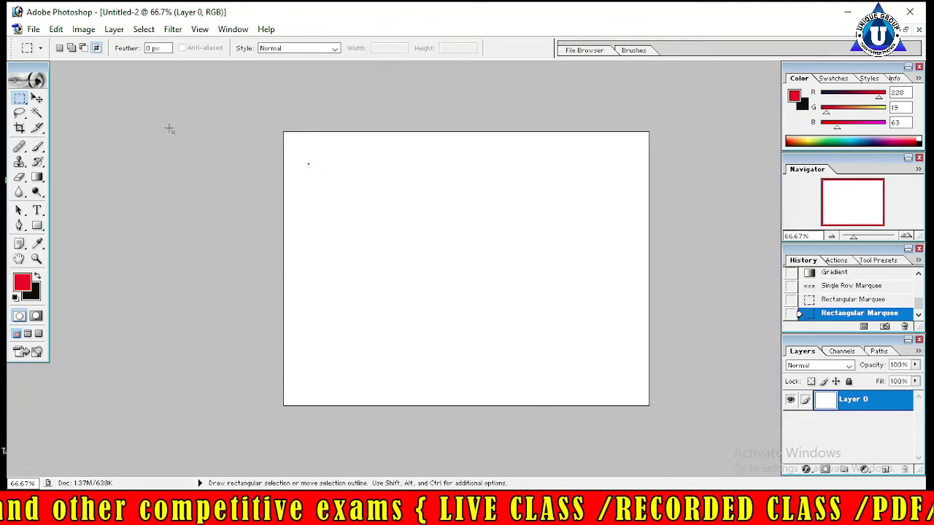
left_click_drag(285, 132, 546, 337)
left_click(546, 337)
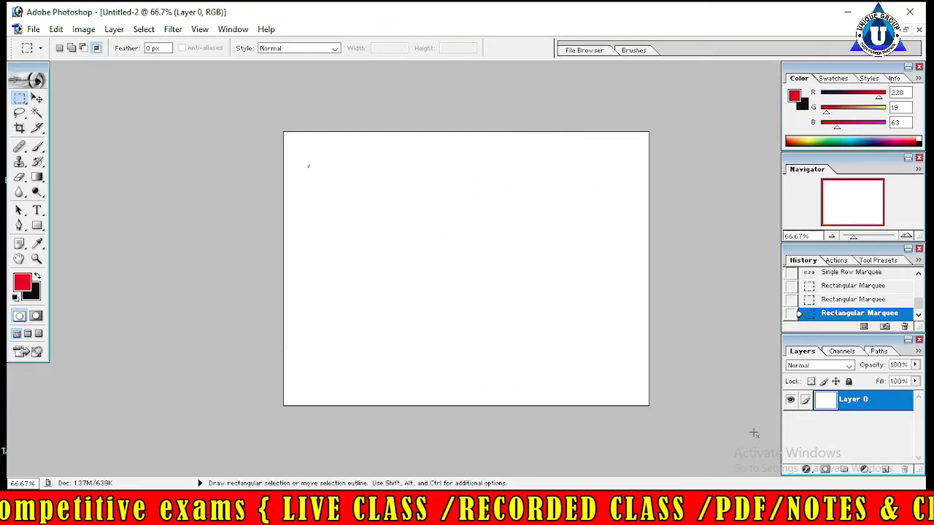
Apply a gradient on the canvas and cancel the save dialog
left_click(42, 175)
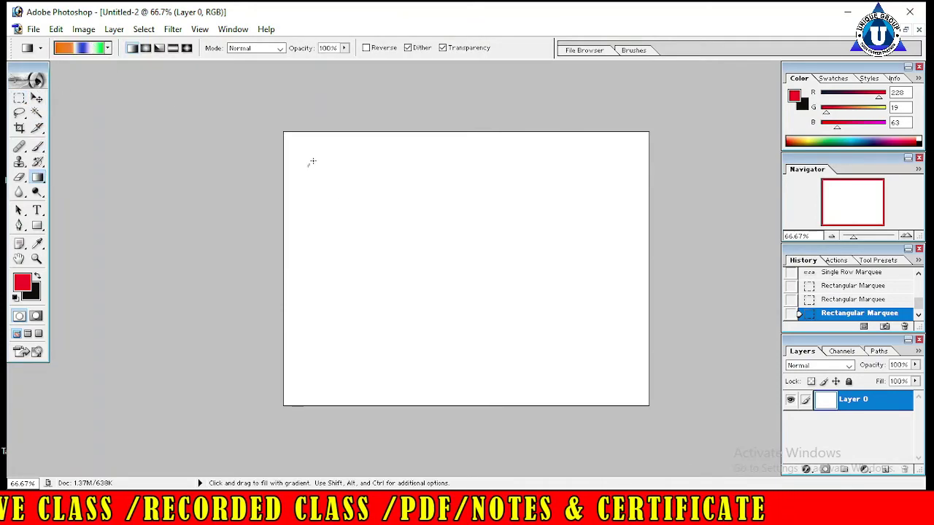
left_click_drag(395, 236, 490, 300)
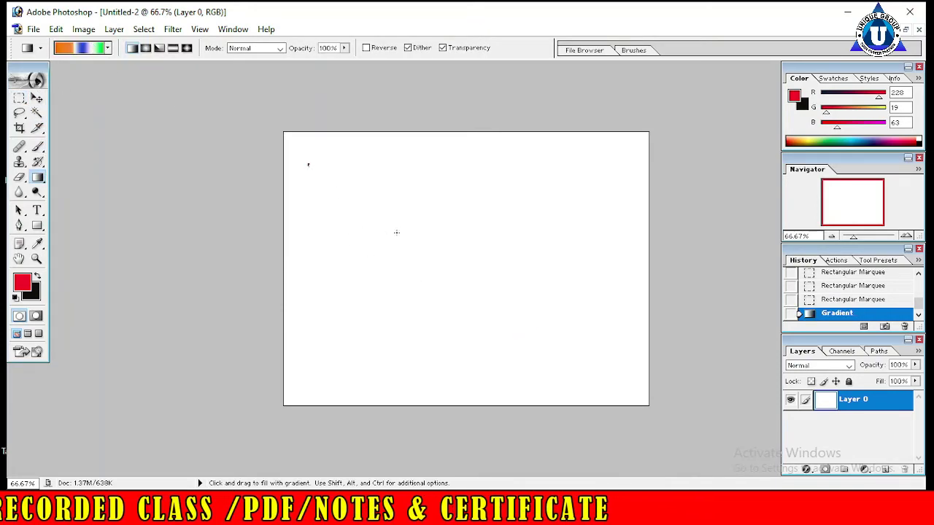
key("ctrl+s")
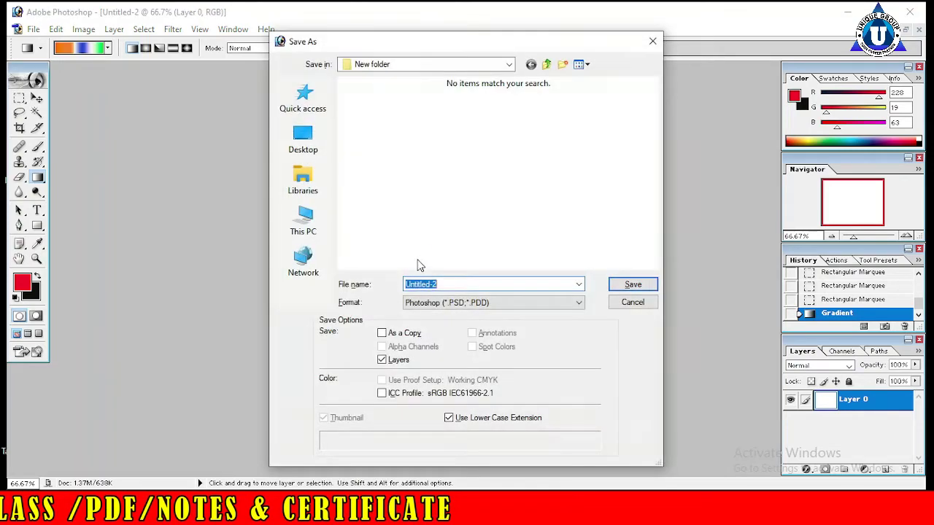
left_click(651, 41)
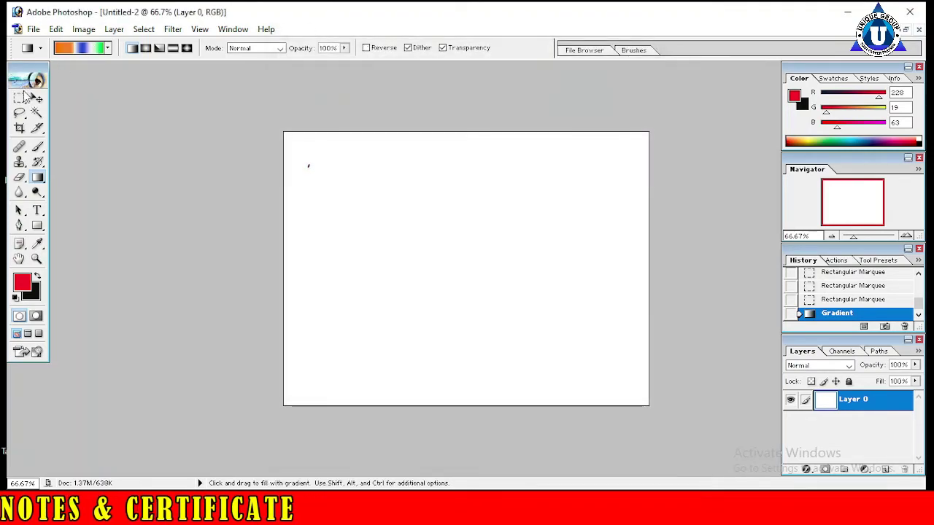
Select the whole canvas, then step back in history to before the selections
key("m")
left_click_drag(278, 139, 642, 406)
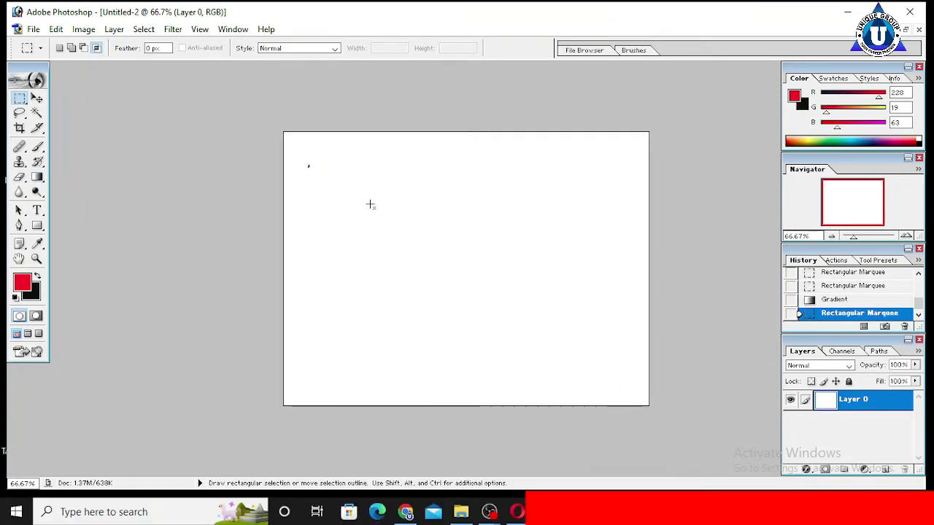
key("ctrl+alt+z")
key("ctrl+alt+z")
key("ctrl+alt+z")
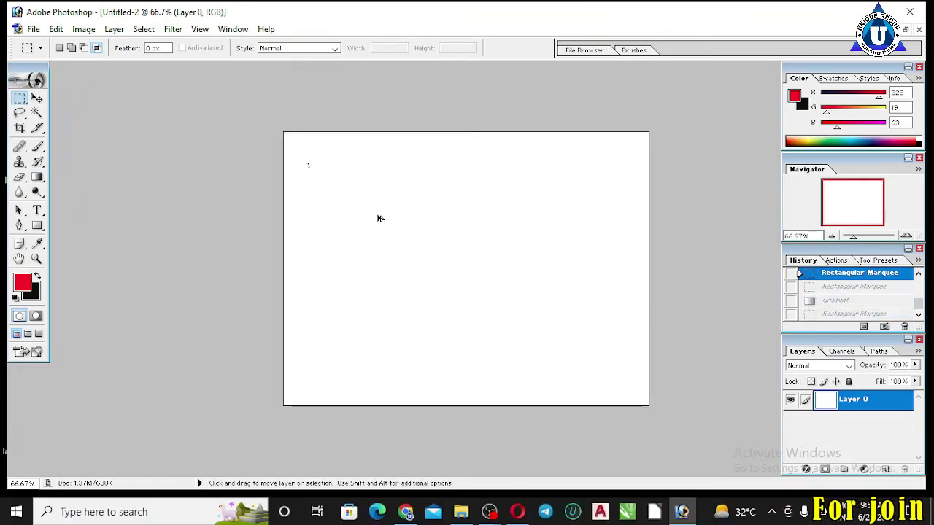
key("ctrl+shift+z")
key("ctrl+shift+z")
key("ctrl+shift+z")
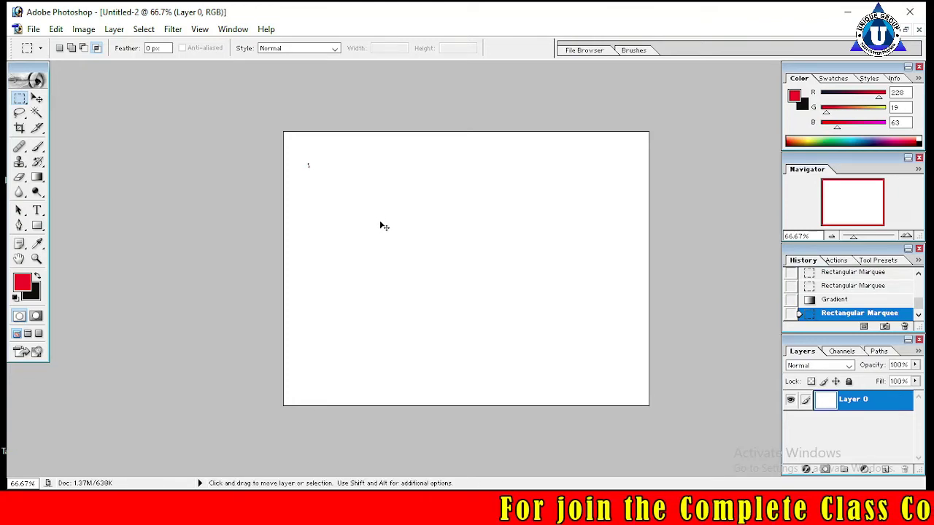
key("alt")
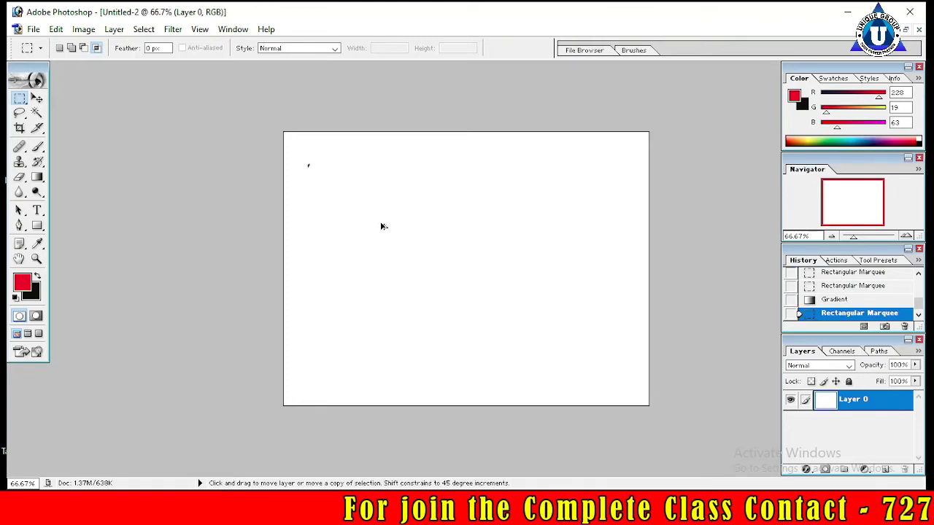
key("ctrl+alt+z")
key("ctrl+alt+z")
key("ctrl+alt+z")
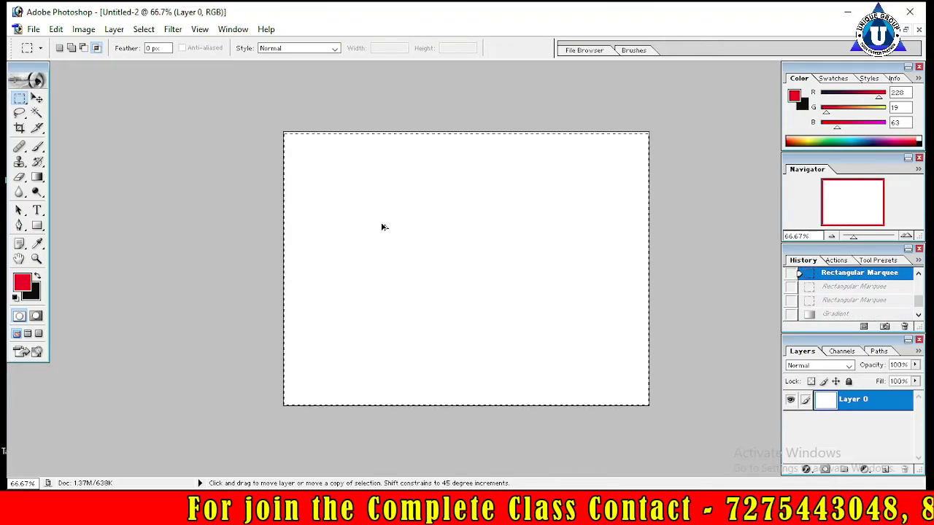
left_click(384, 227)
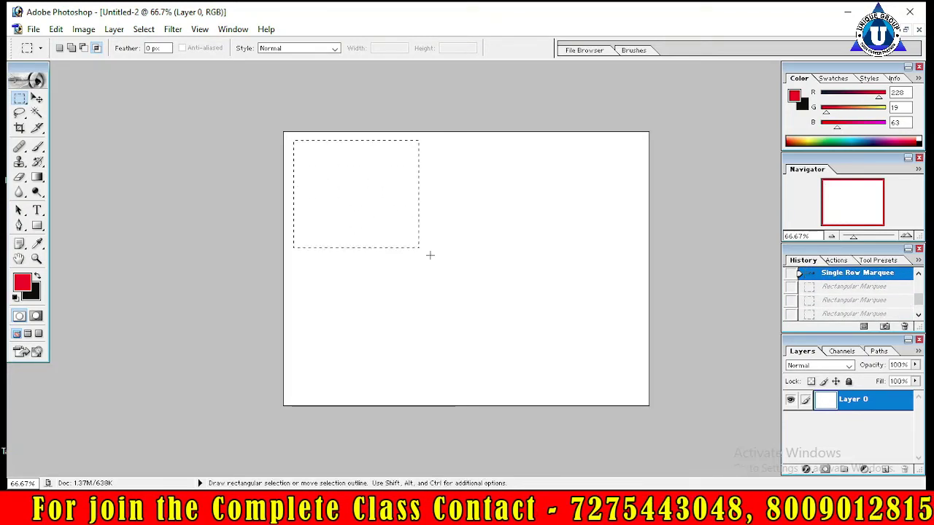
Select inside a thin margin, drag a diagonal orange, blue, white and green gradient, and deselect
left_click_drag(430, 254, 647, 416)
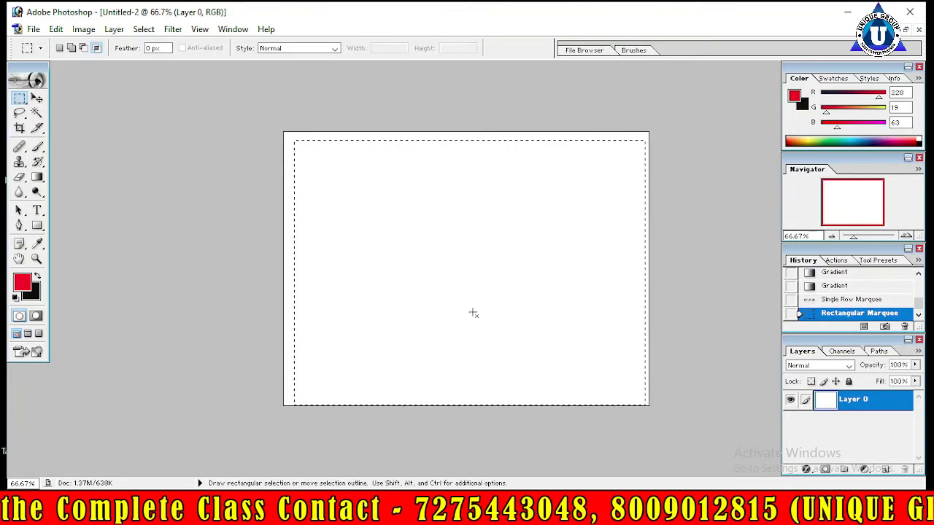
left_click(38, 177)
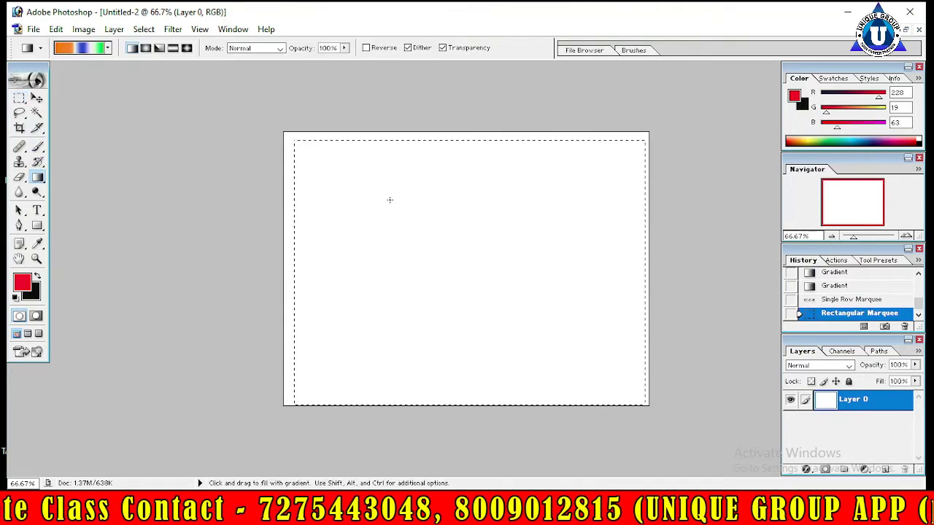
left_click_drag(371, 187, 542, 323)
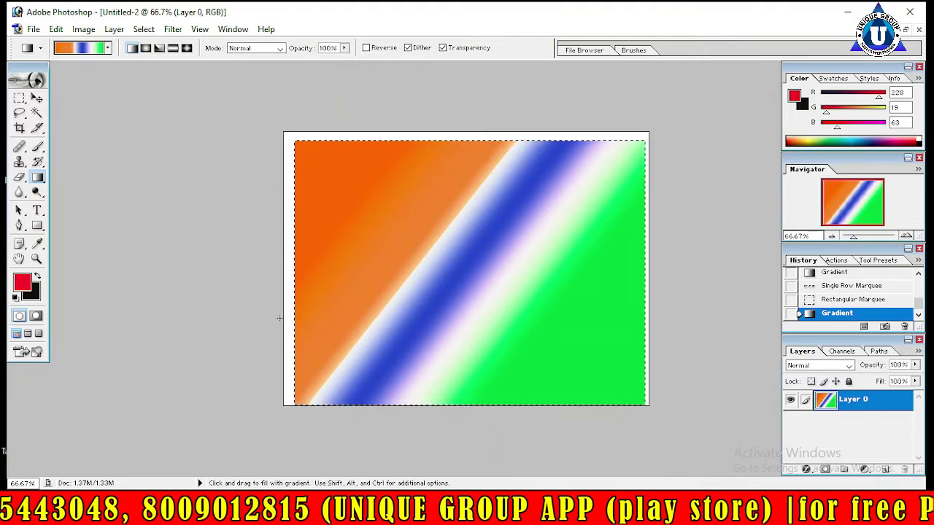
key("ctrl+d")
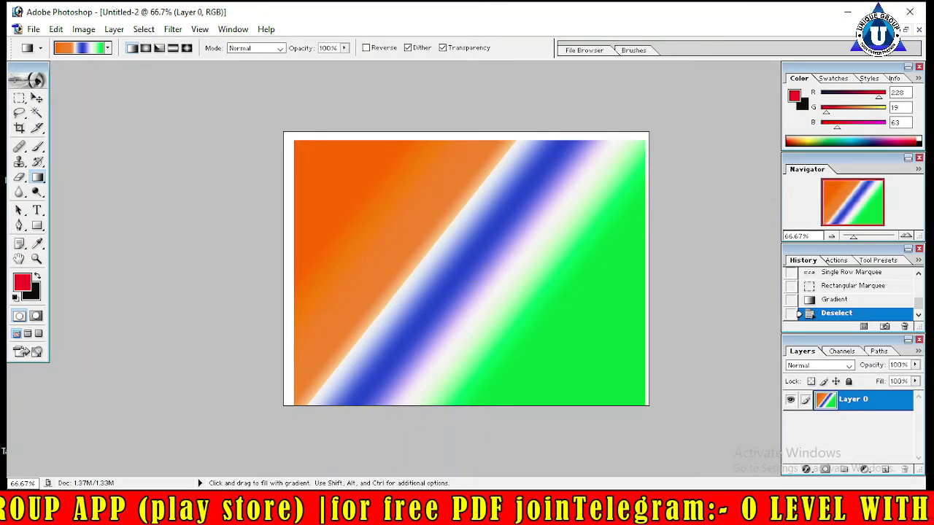
left_click(20, 97)
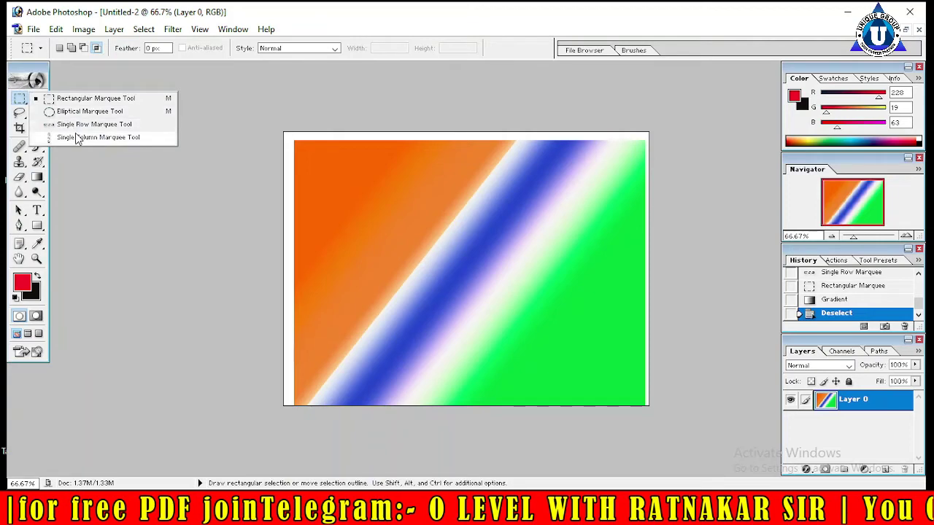
Select a one-pixel row across the gradient's middle and restore down the document window
left_click(82, 124)
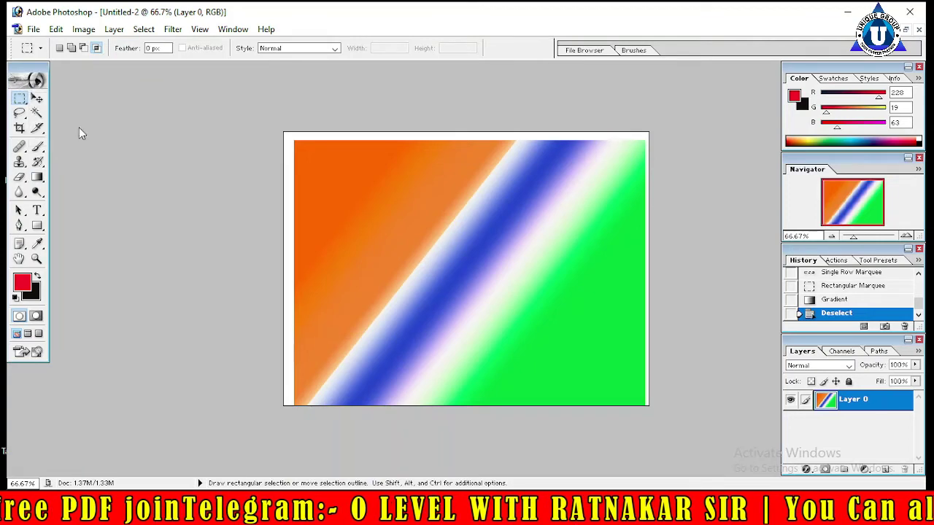
left_click(354, 261)
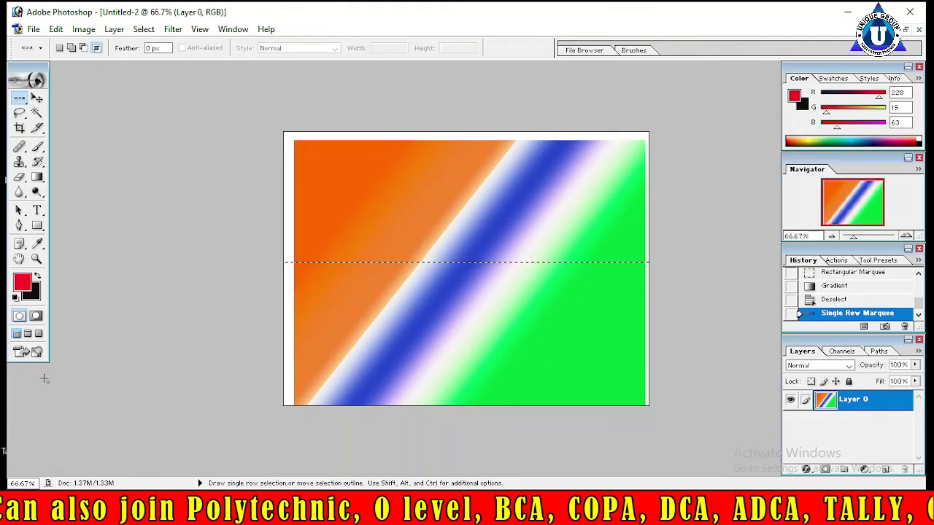
key("ctrl")
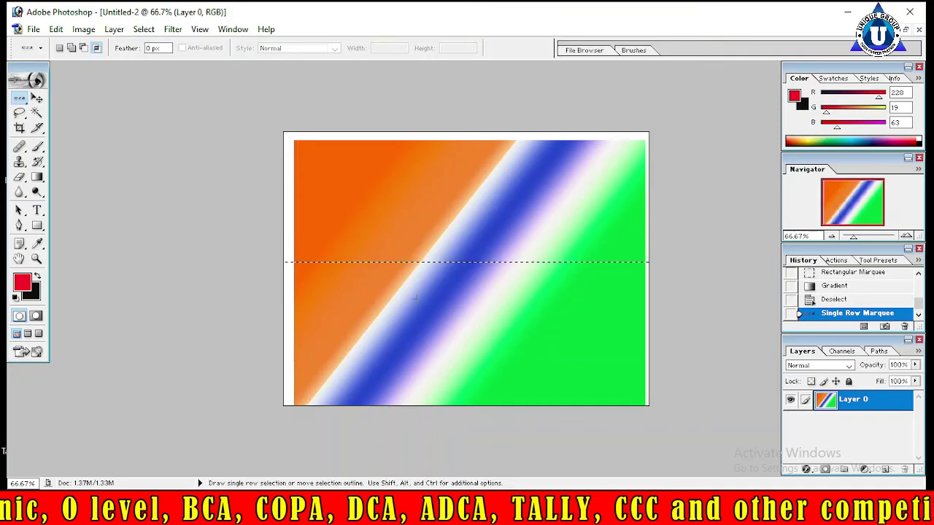
left_click(905, 29)
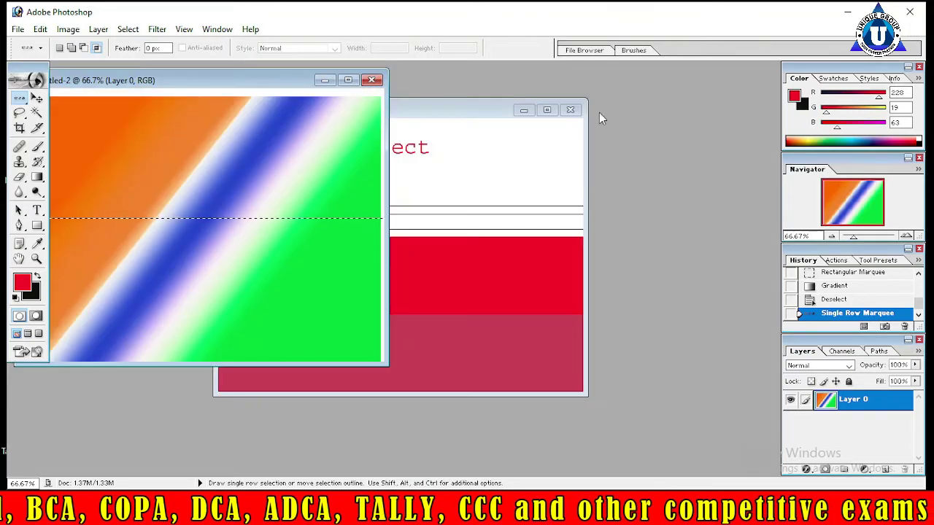
In the ctrl+d=deselect document, make a row selection below the heading and paste the gradient row
left_click(479, 151)
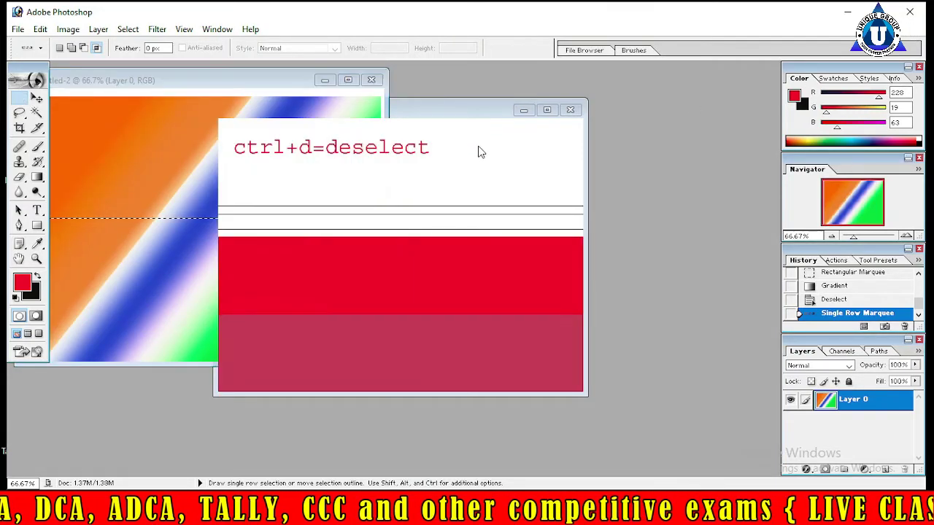
left_click(443, 180)
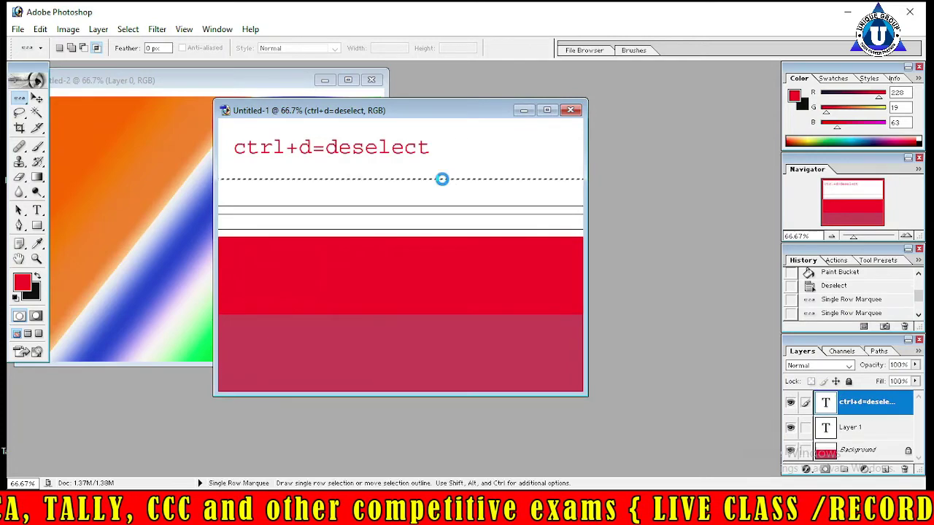
left_click(446, 202)
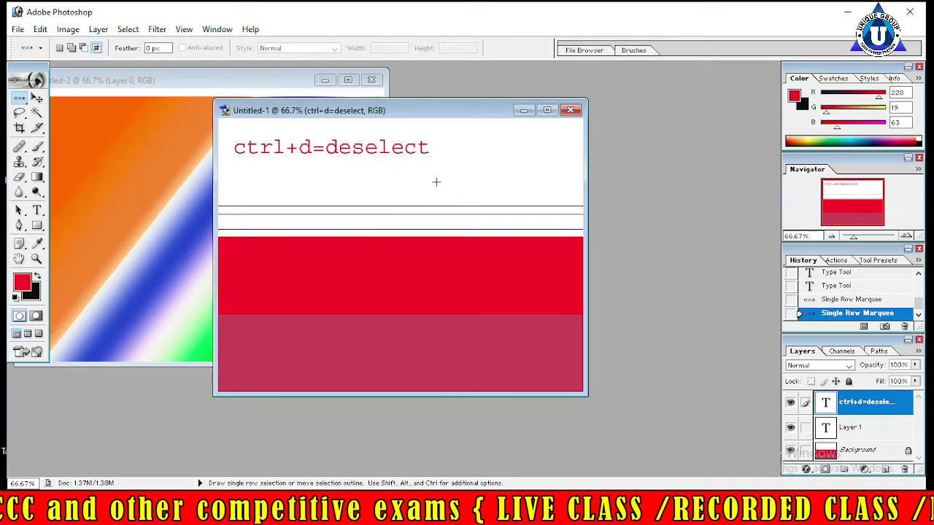
left_click(436, 181)
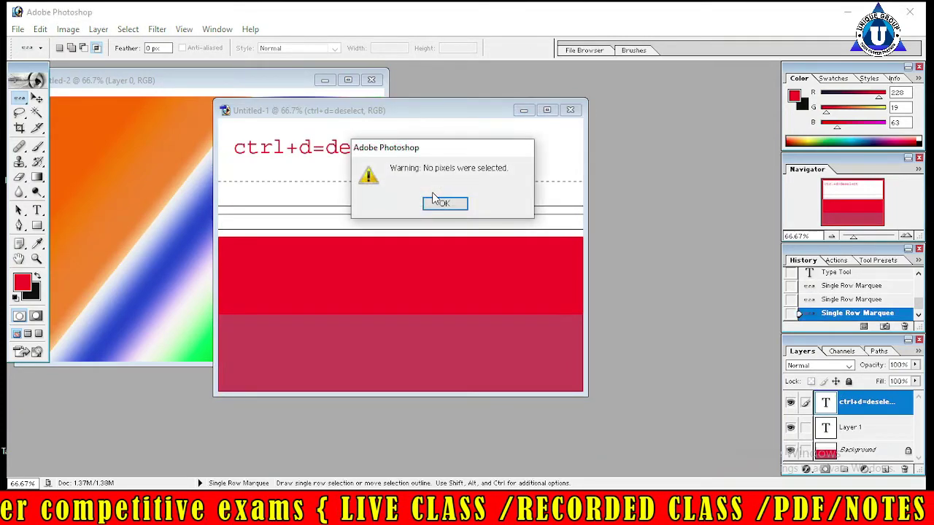
left_click(442, 202)
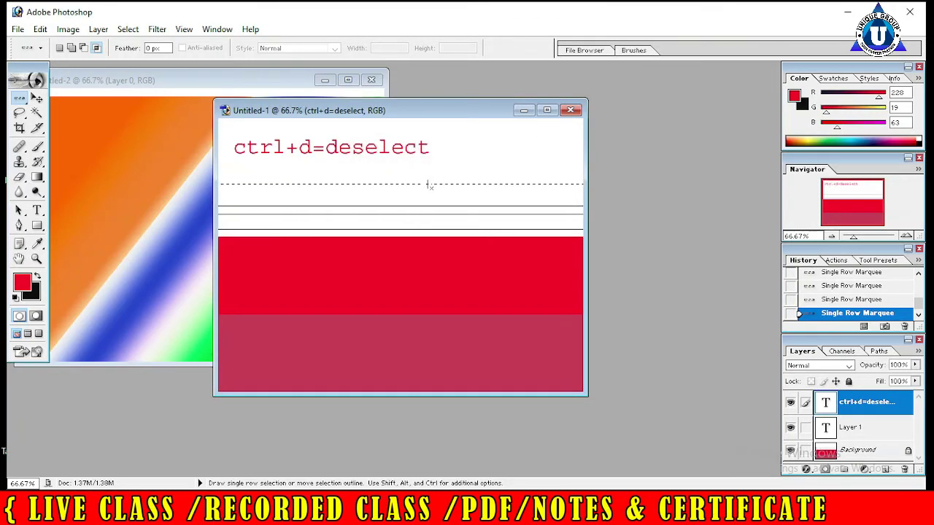
key("ctrl+v")
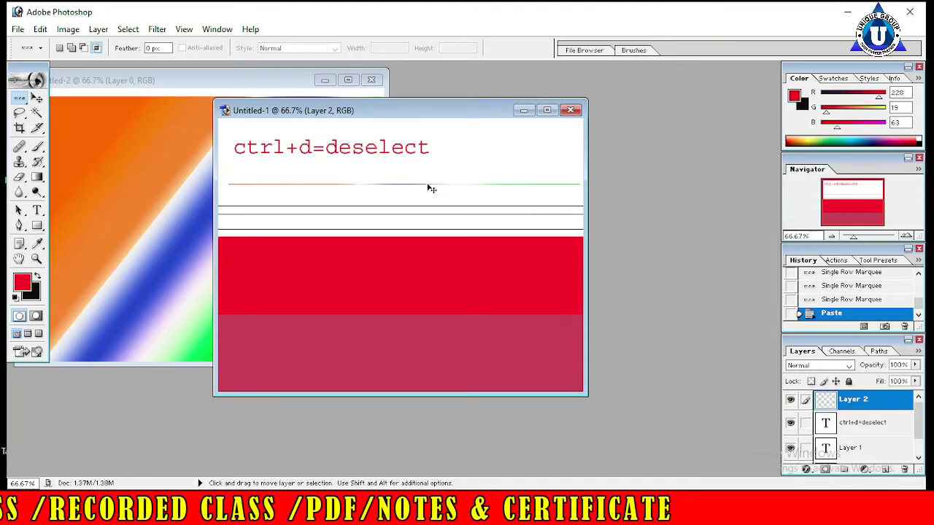
Free-transform the pasted line, dragging its top and bottom edges to 3200% height
key("ctrl+t")
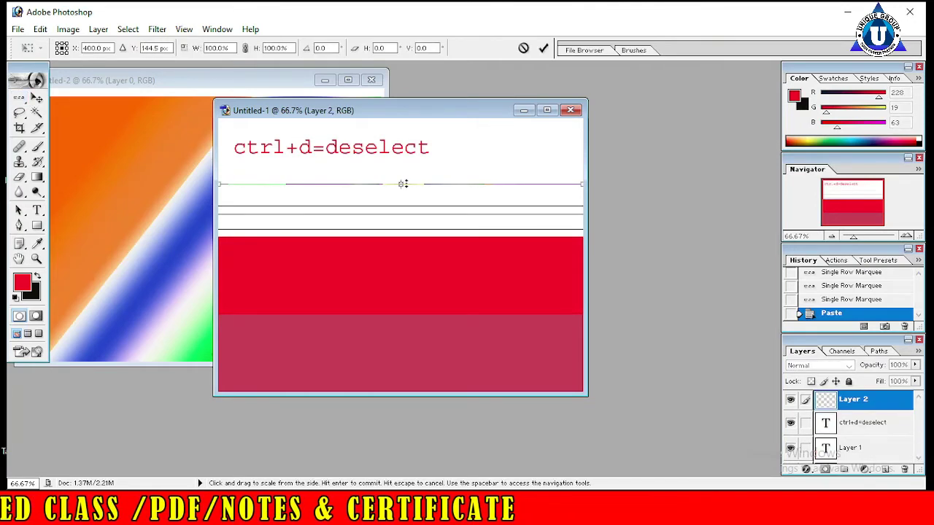
left_click_drag(403, 184, 401, 230)
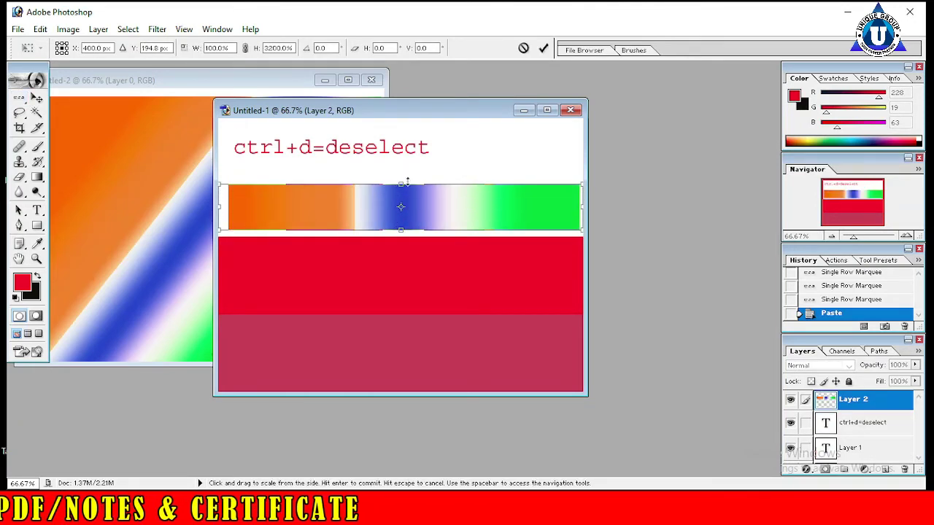
left_click_drag(407, 183, 405, 168)
mouse_move(470, 110)
left_mouse_down()
mouse_move(520, 116)
mouse_move(626, 104)
left_mouse_up()
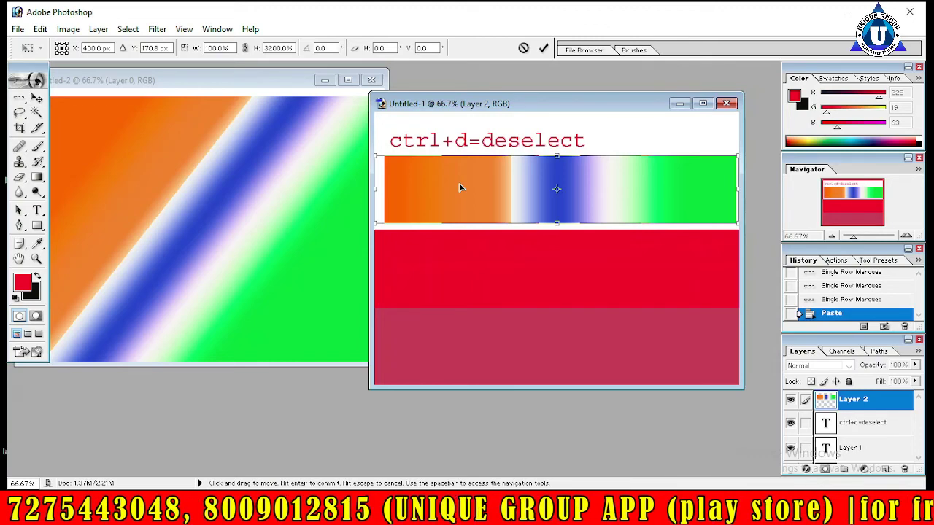
Close Untitled-1 choosing Don't Apply and No, then close Untitled-2 discarding changes
left_click(725, 104)
left_click(501, 204)
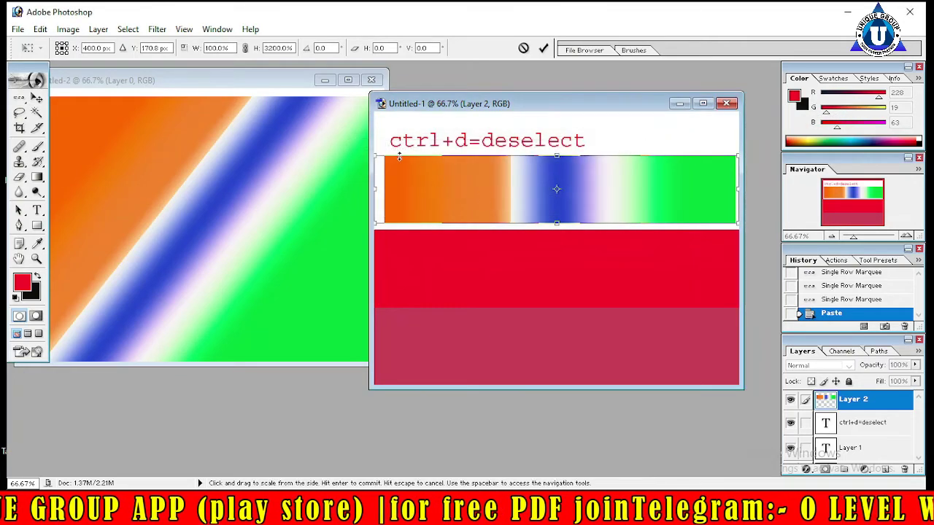
left_click(726, 104)
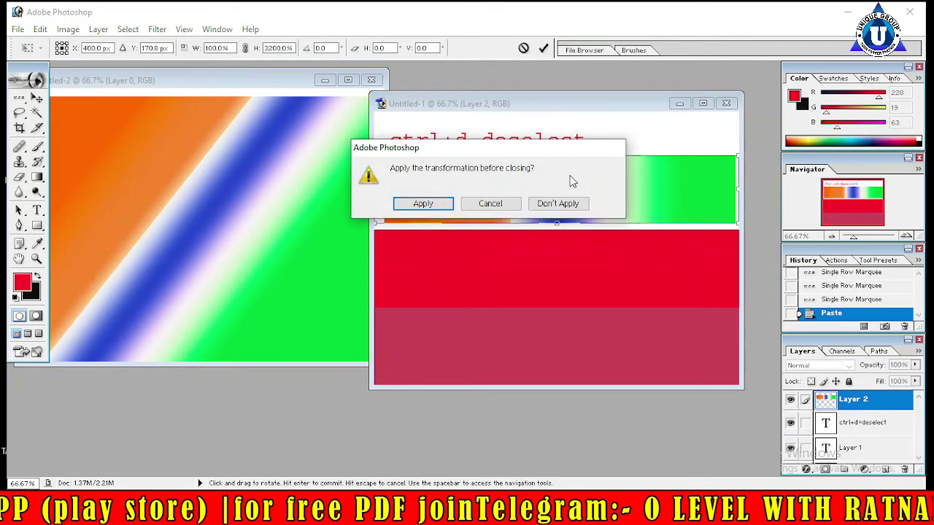
left_click(556, 202)
left_click(468, 204)
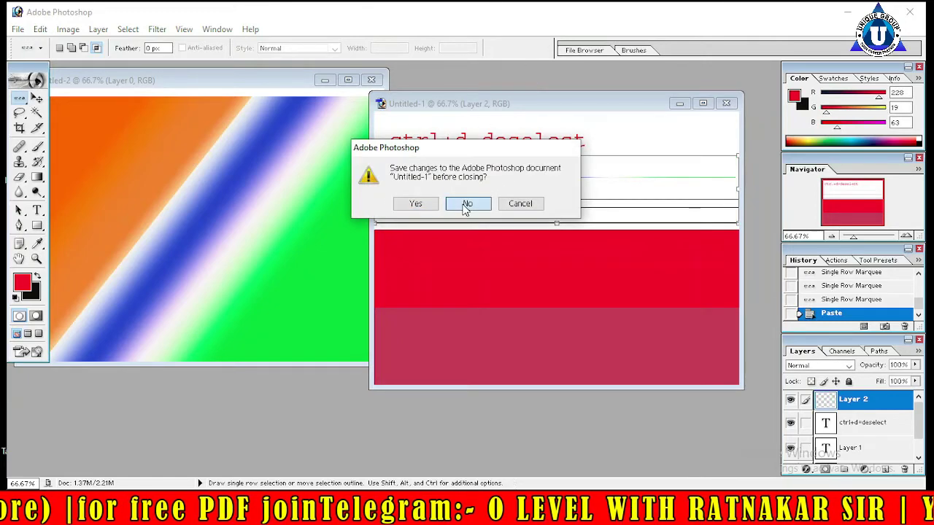
left_click(371, 81)
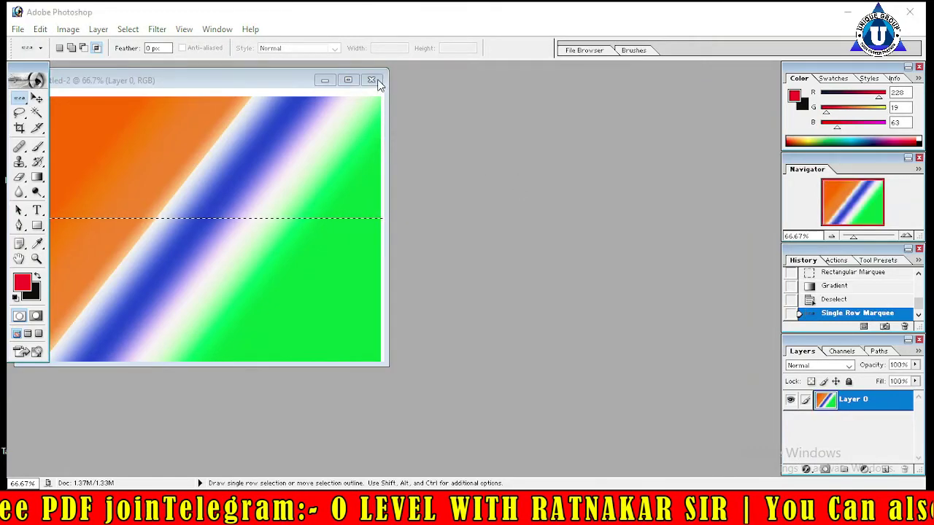
left_click(471, 203)
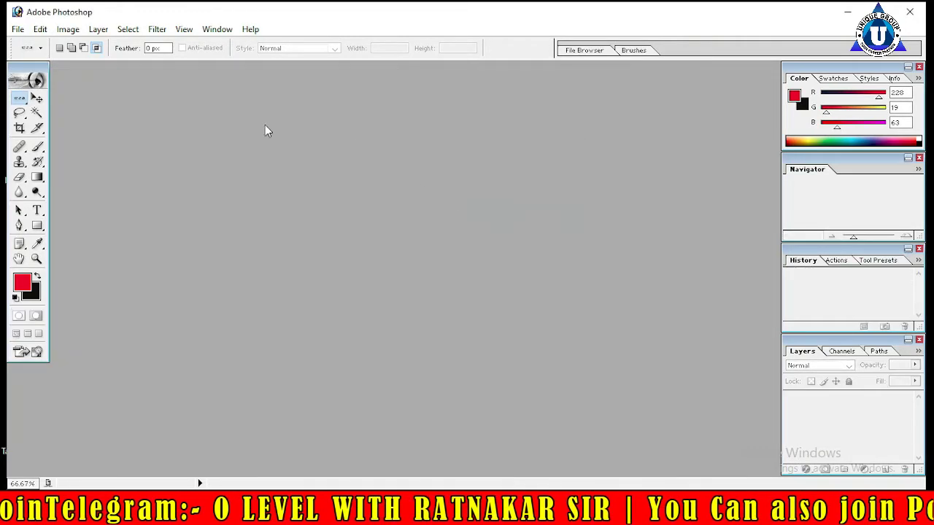
Create a new document with default settings and maximize its window
left_click(17, 29)
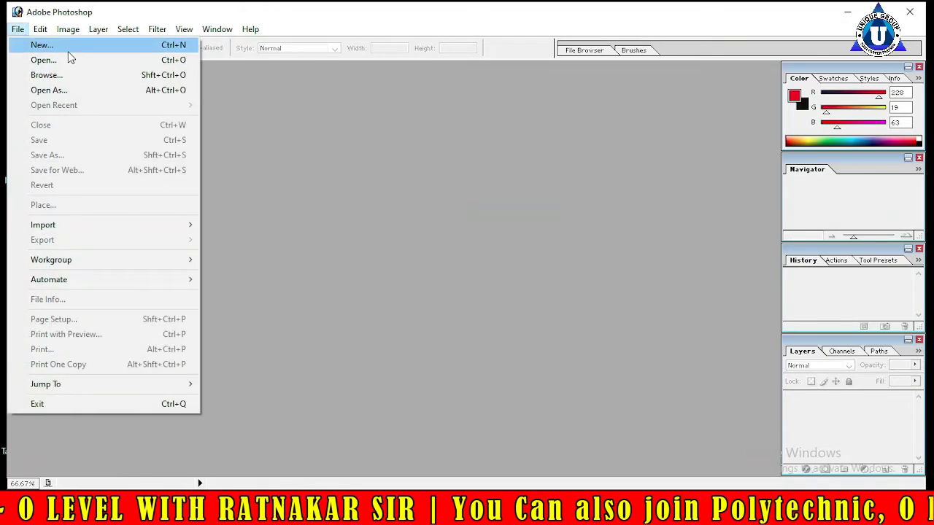
left_click(67, 46)
left_click(567, 174)
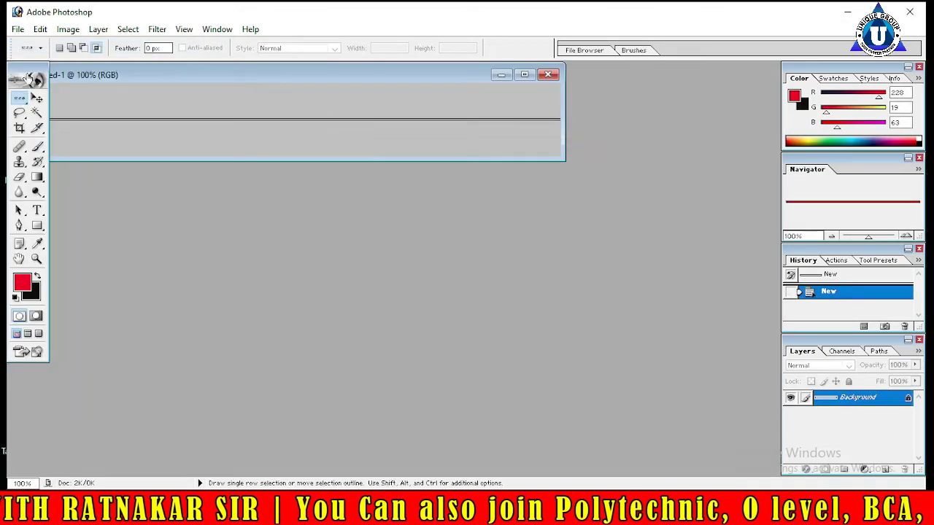
left_click(525, 75)
Create another new document from the 640 x 480 preset and maximize it
left_click(33, 29)
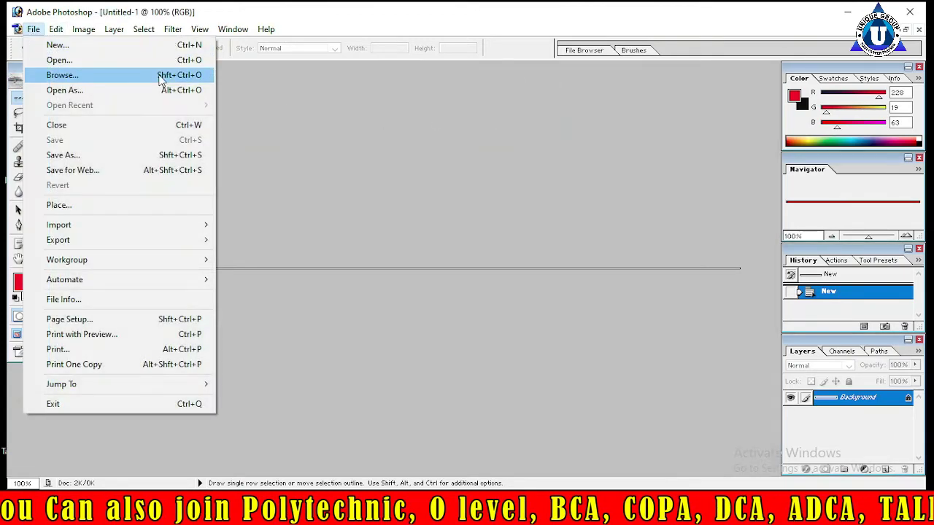
left_click(182, 51)
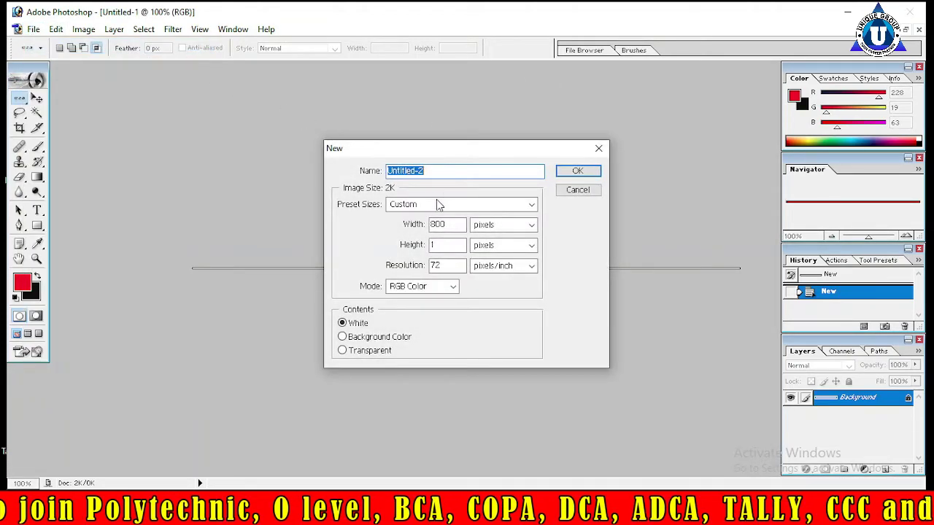
left_click(439, 205)
left_click(437, 149)
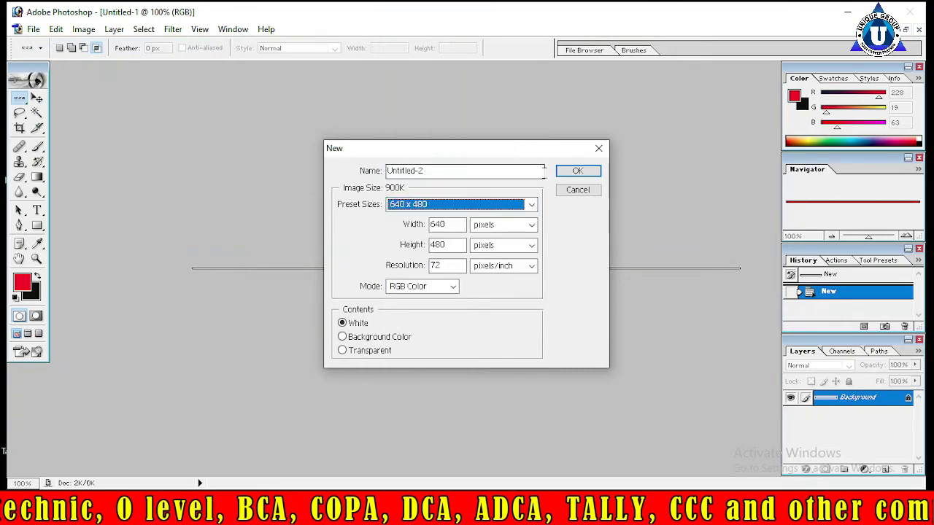
left_click(572, 171)
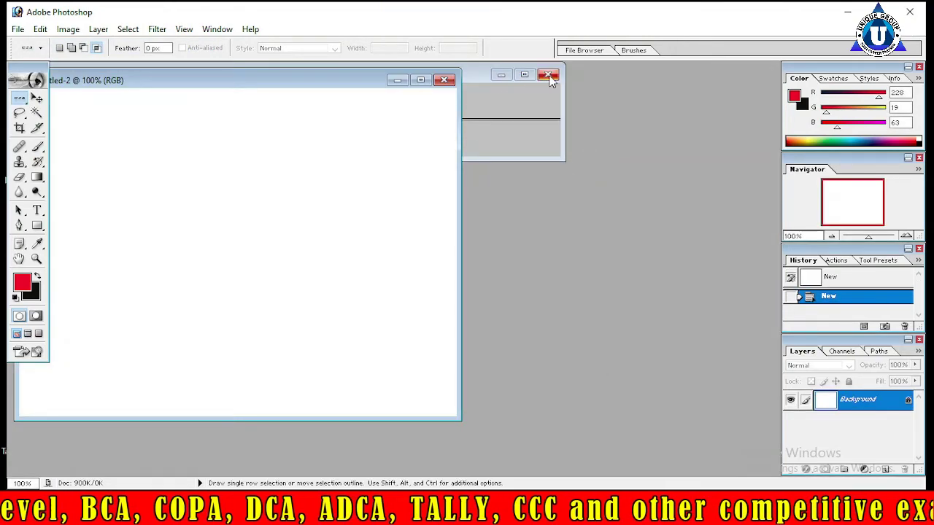
left_click(420, 80)
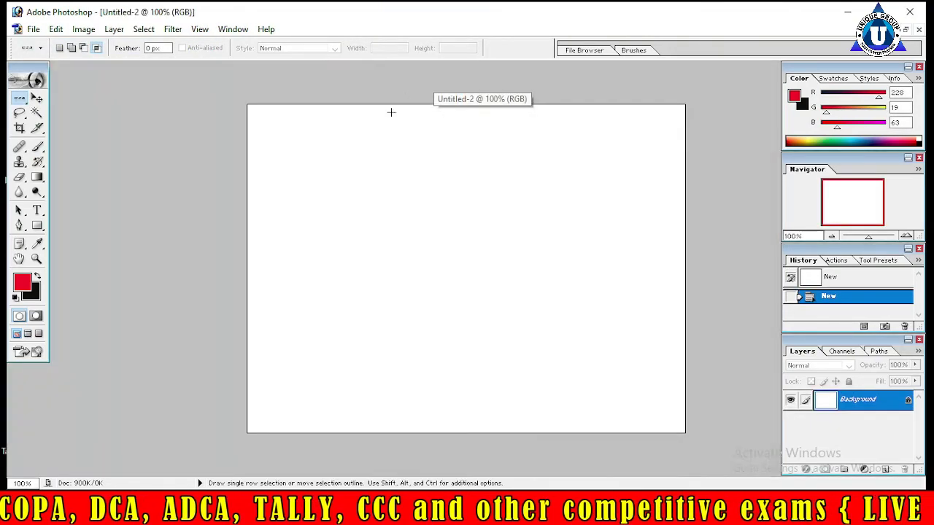
right_click(20, 98)
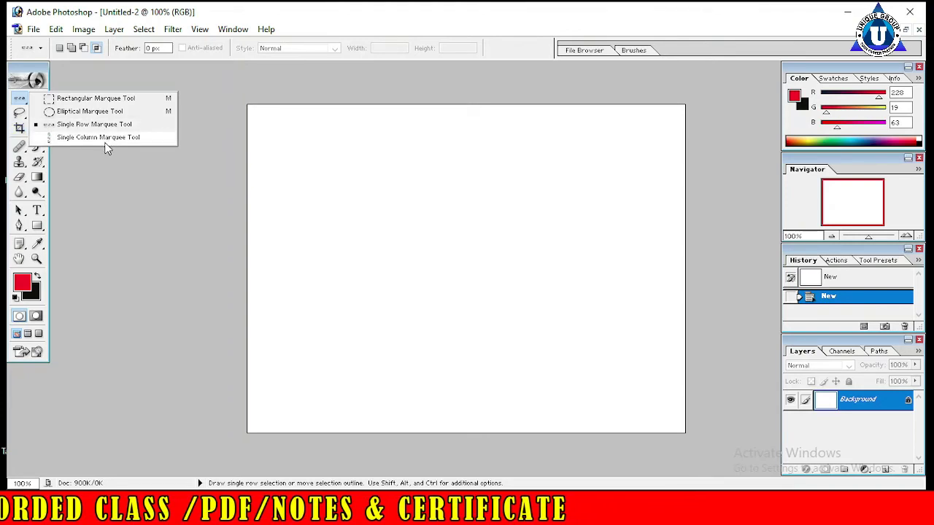
Turn a one-pixel column selection into a wide strip at the canvas's left edge
left_click(106, 137)
left_click(460, 153)
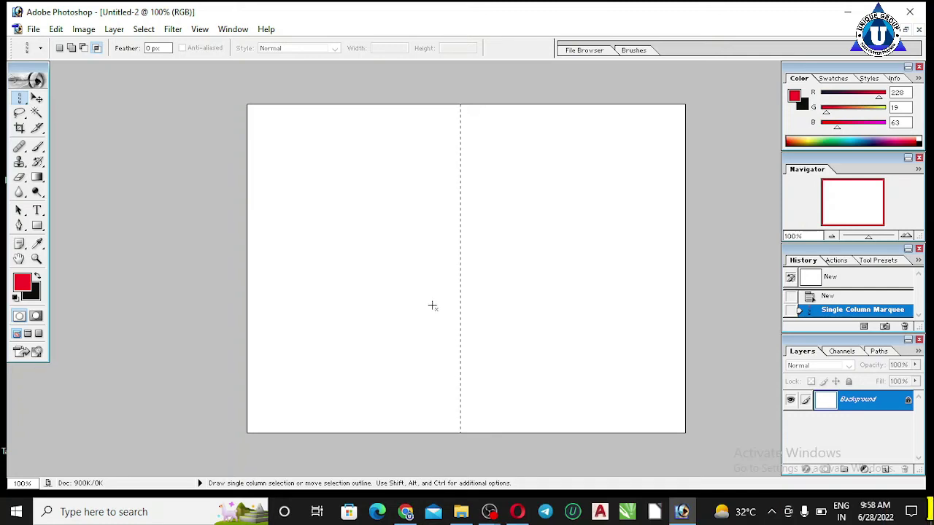
key("ctrl+t")
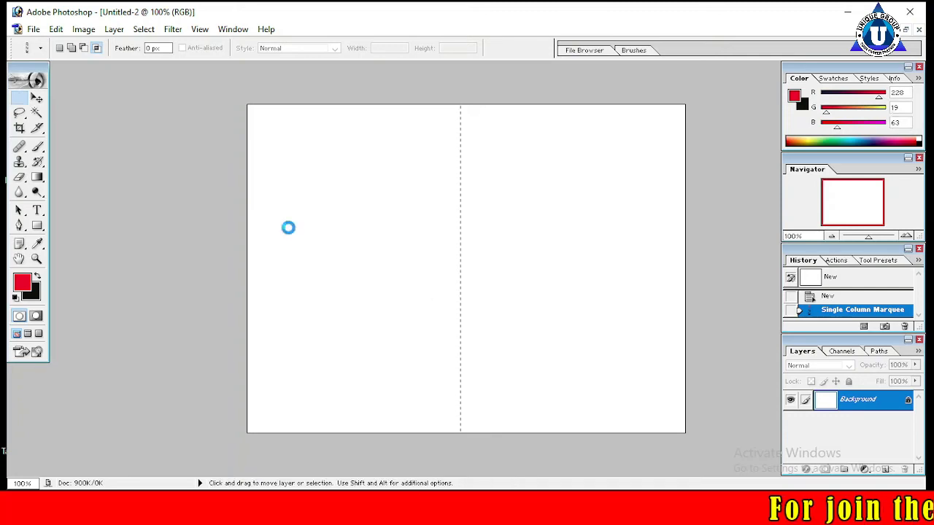
left_click_drag(456, 268, 373, 268)
left_click_drag(425, 249, 304, 248)
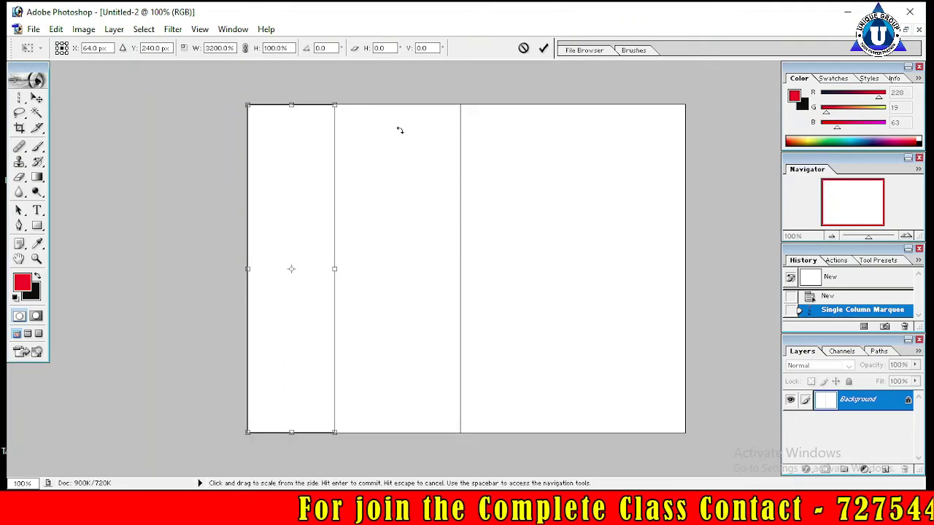
left_click(543, 48)
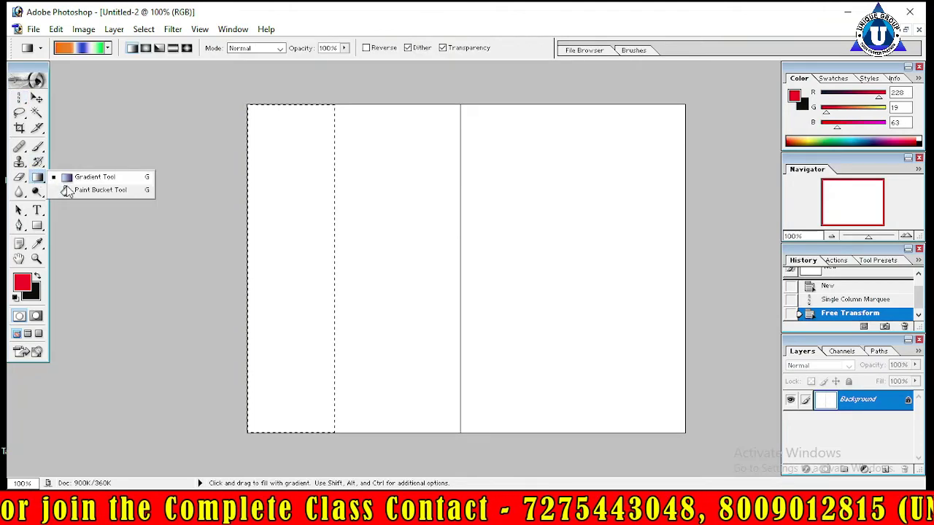
Fill the left strip red with the Paint Bucket and deselect
left_click_drag(37, 177, 66, 186)
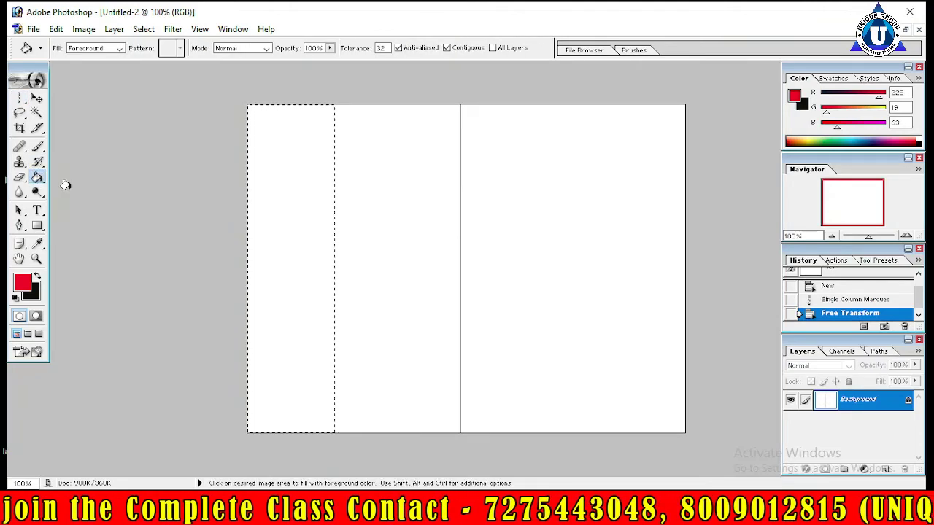
left_click(286, 182)
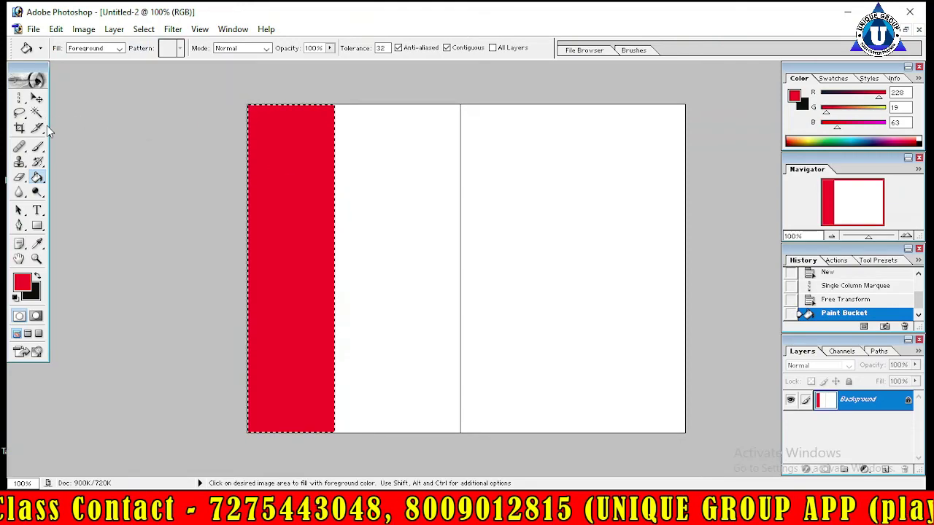
left_click(19, 97)
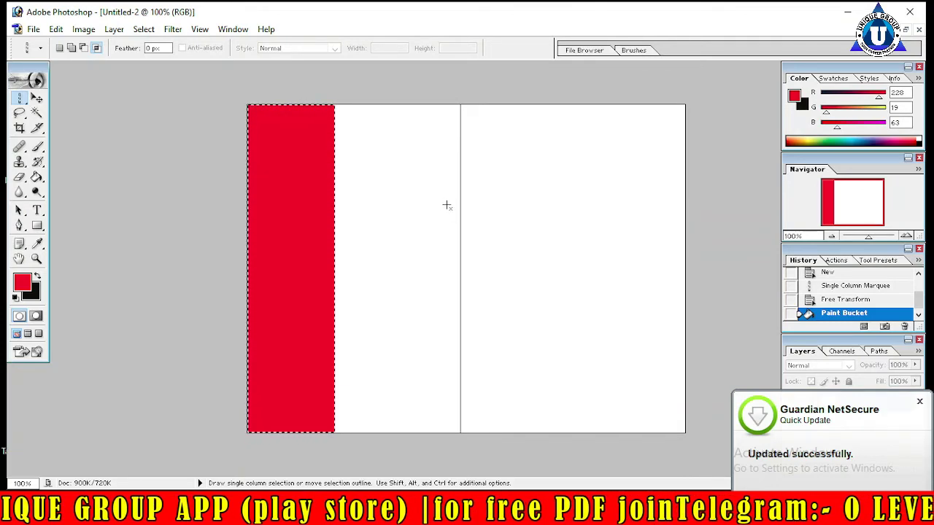
key("ctrl+d")
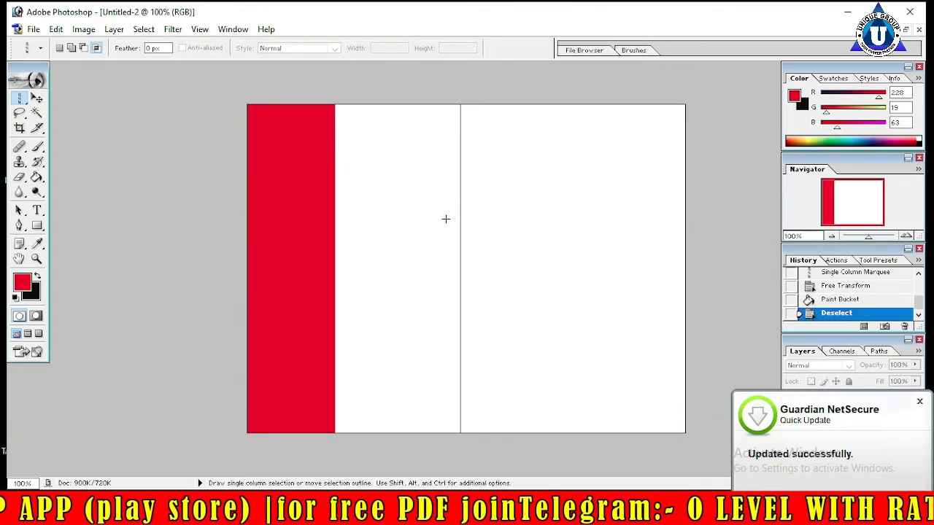
Stretch a one-pixel column selection into a wide band beside the red strip
left_click(445, 225)
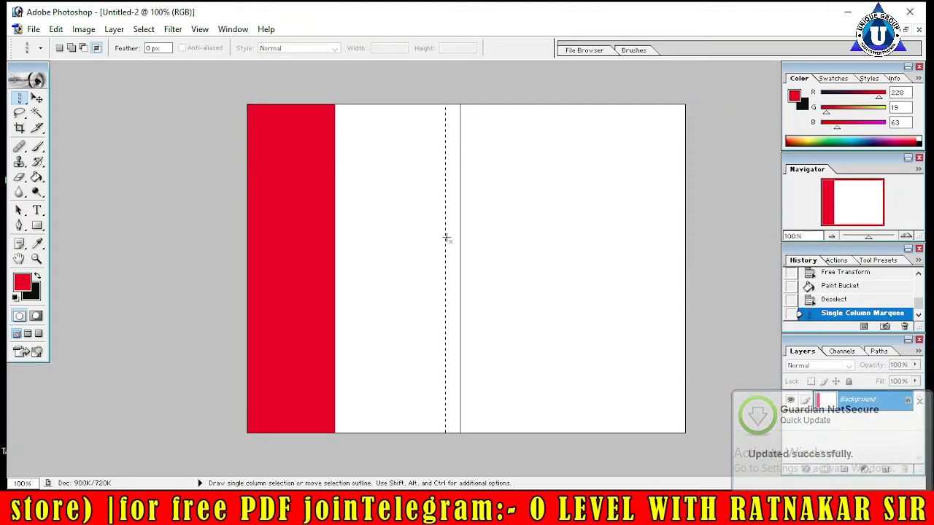
key("ctrl+t")
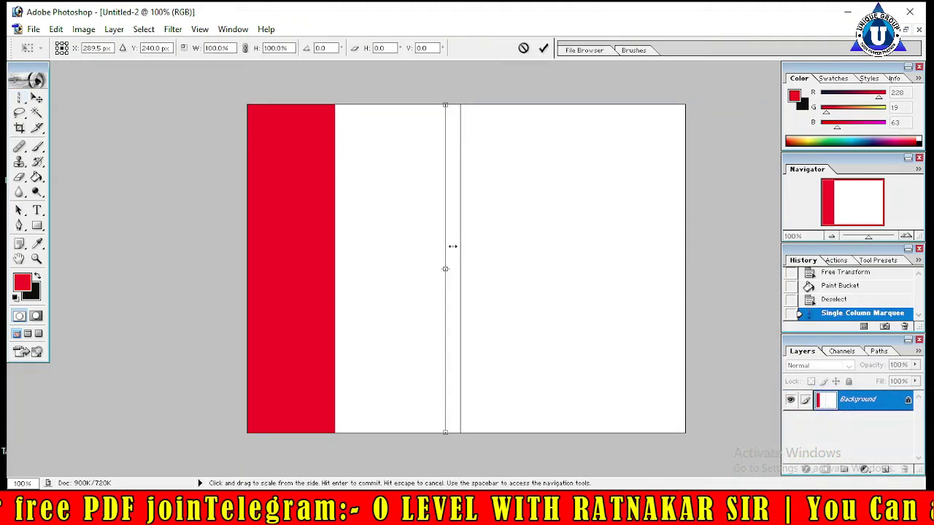
mouse_move(448, 268)
left_mouse_down()
mouse_move(544, 268)
mouse_move(395, 279)
left_mouse_up()
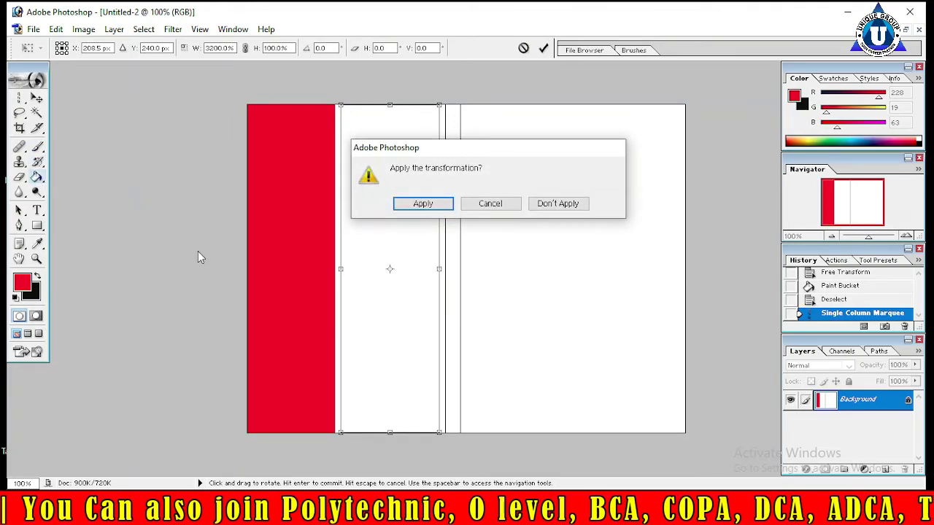
left_click(490, 204)
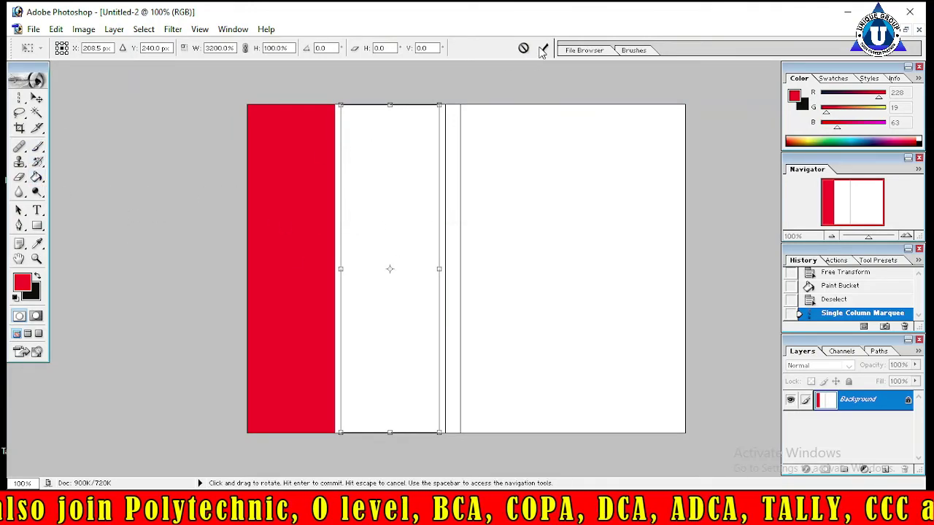
Fill the band with blue-violet 3F22BF using the Paint Bucket and deselect
left_click(38, 177)
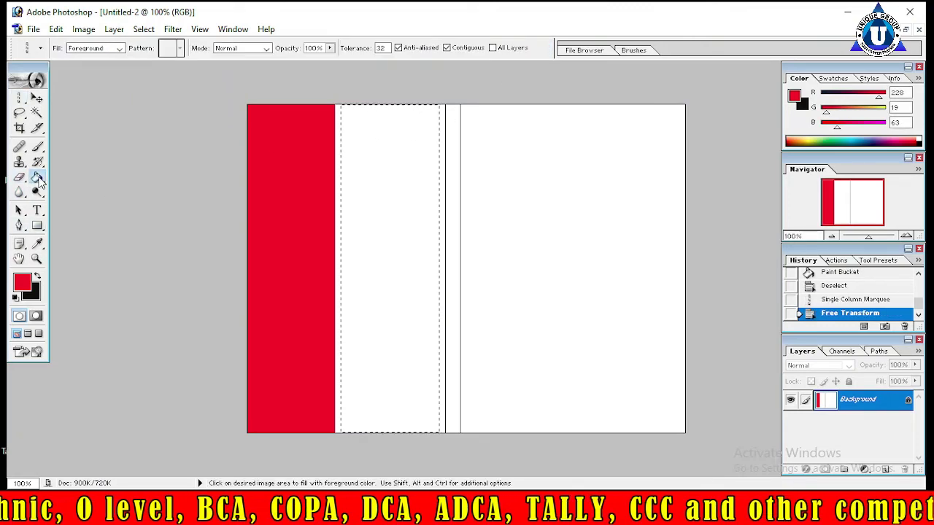
left_click(22, 281)
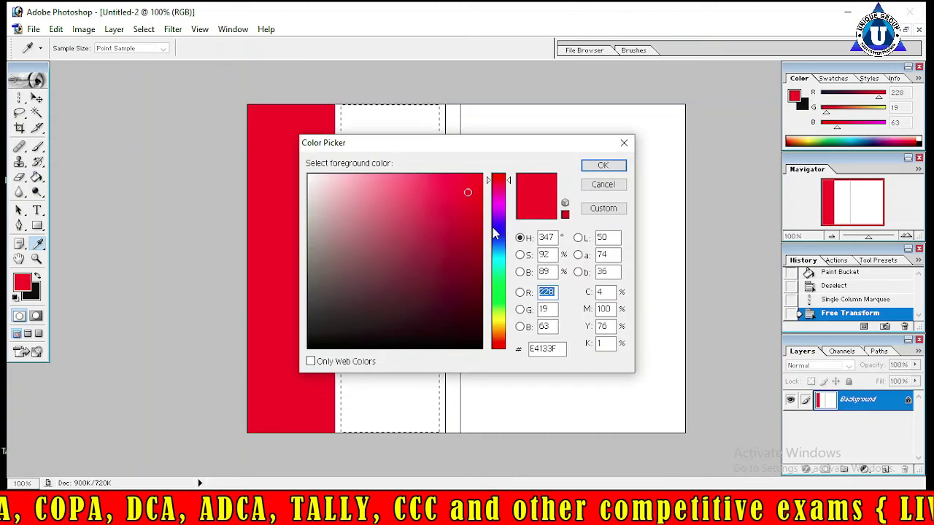
left_click(496, 226)
left_click(450, 217)
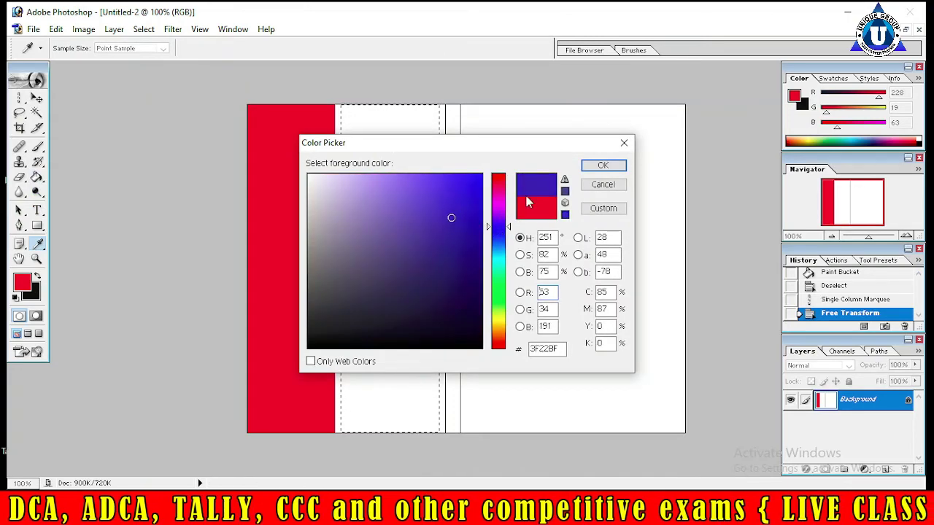
left_click(602, 164)
left_click(375, 194)
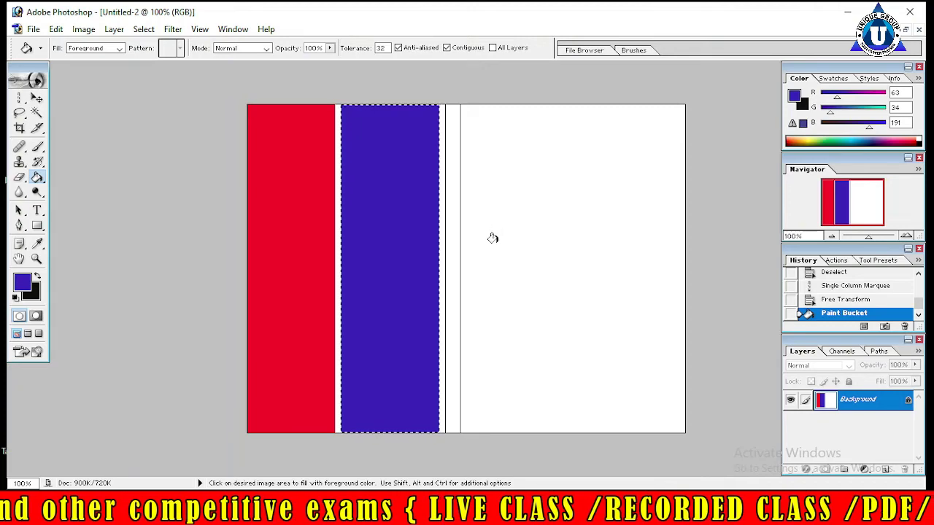
key("ctrl+d")
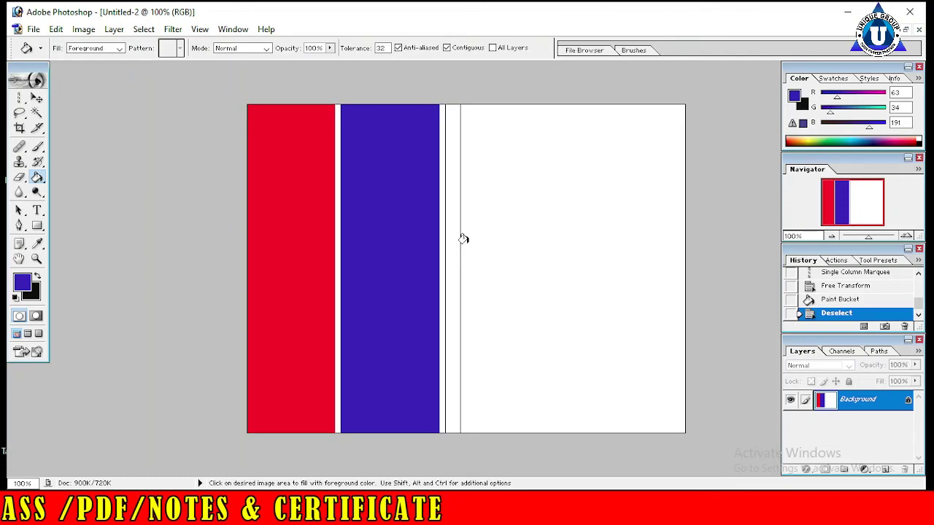
left_click(22, 98)
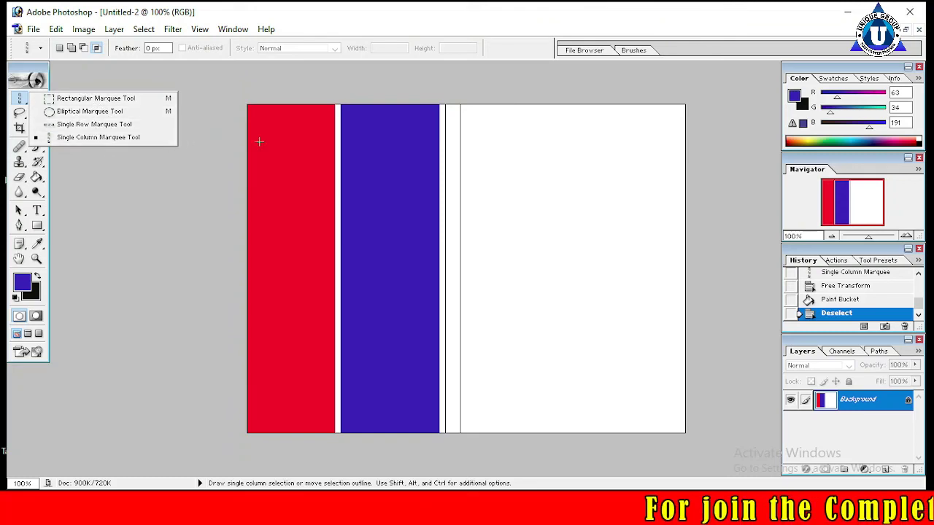
Replace a stray column selection with a one-pixel row slightly above mid-canvas, dismissing the warning
left_click(473, 187)
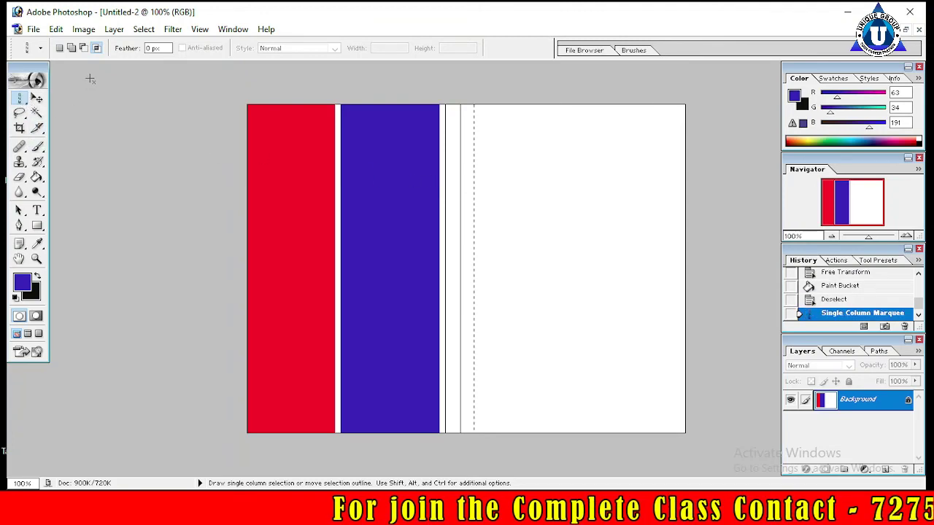
right_click(19, 101)
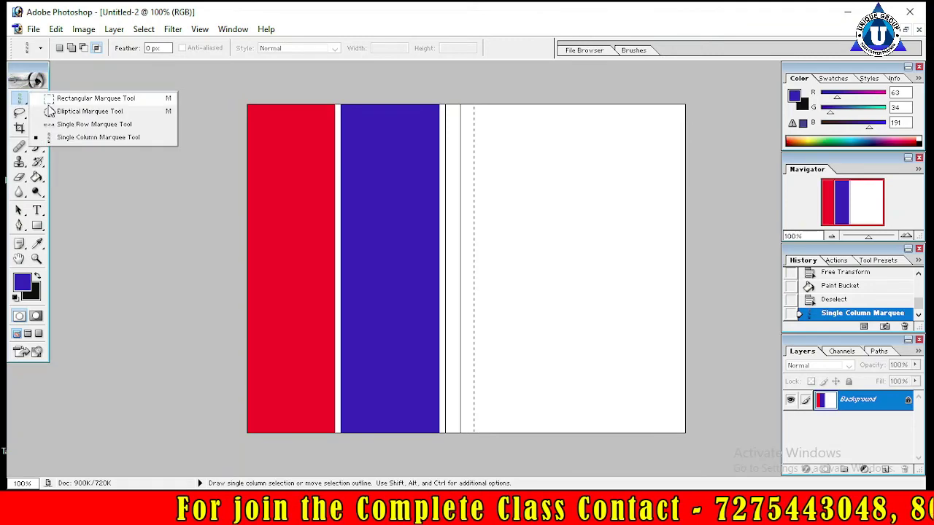
left_click(77, 126)
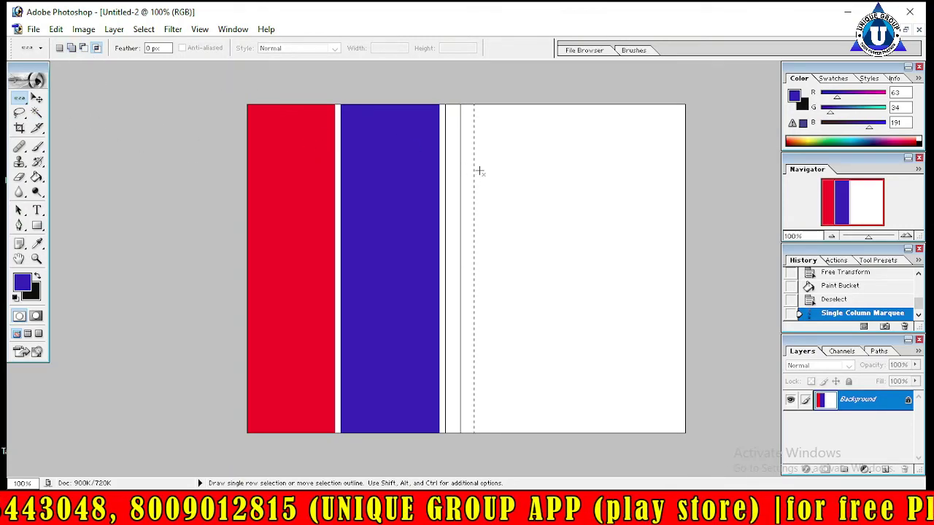
left_click(541, 180)
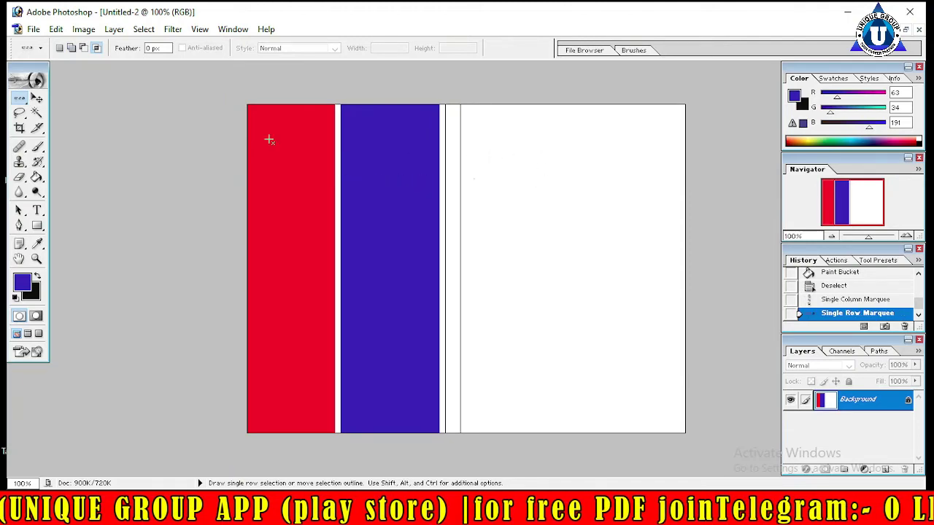
left_click(548, 192)
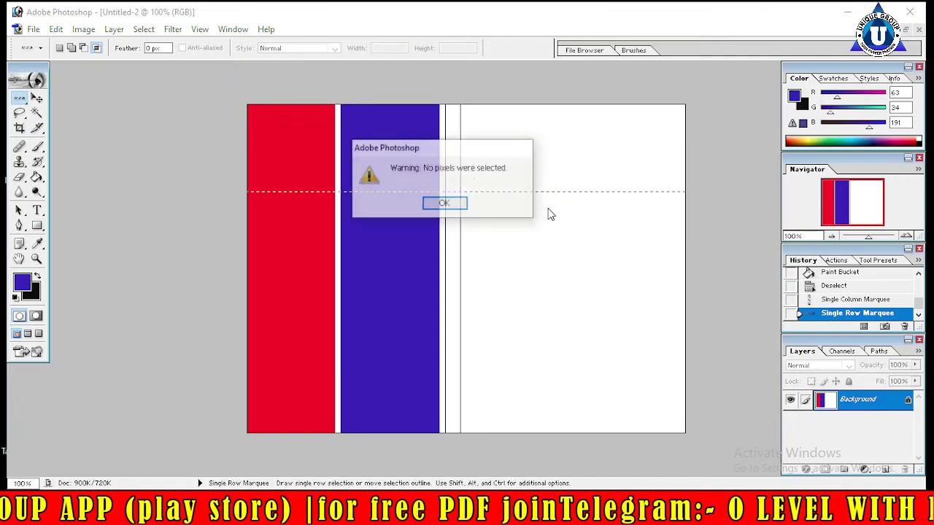
left_click(447, 204)
left_click(533, 230)
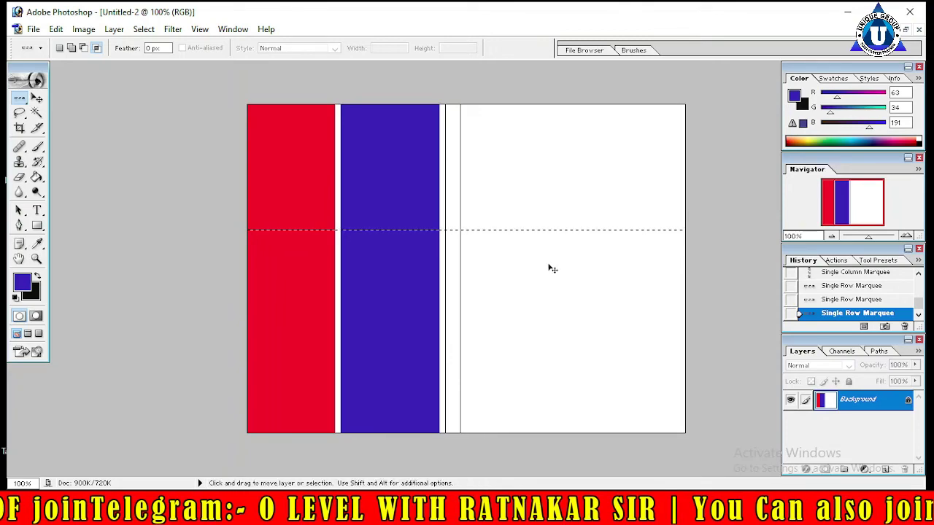
Stretch the selected row to 3200% height and move it up as a black band
key("ctrl+t")
left_click_drag(511, 231, 518, 288)
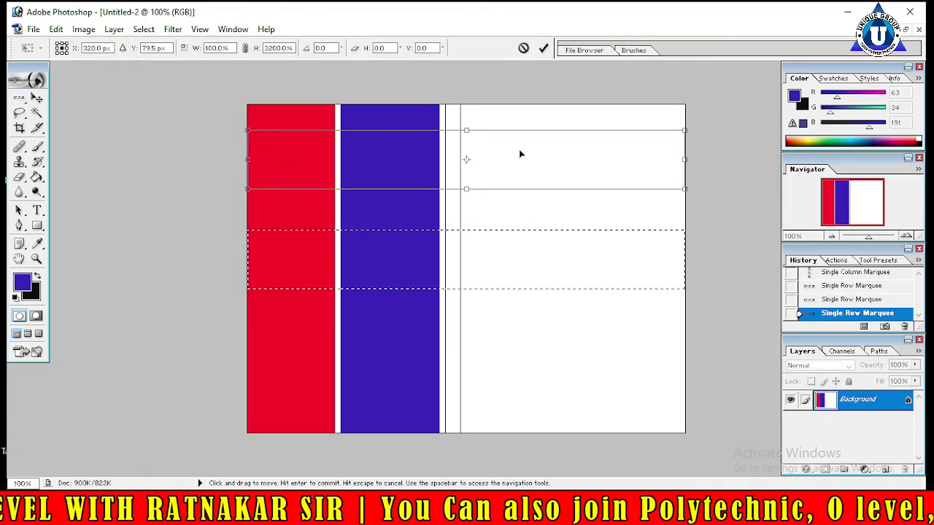
left_click_drag(522, 252, 521, 155)
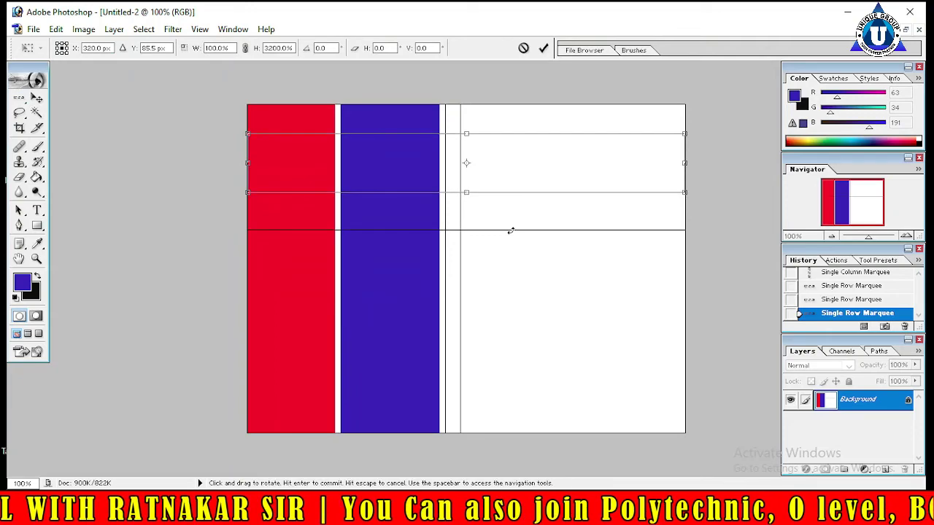
left_click(544, 50)
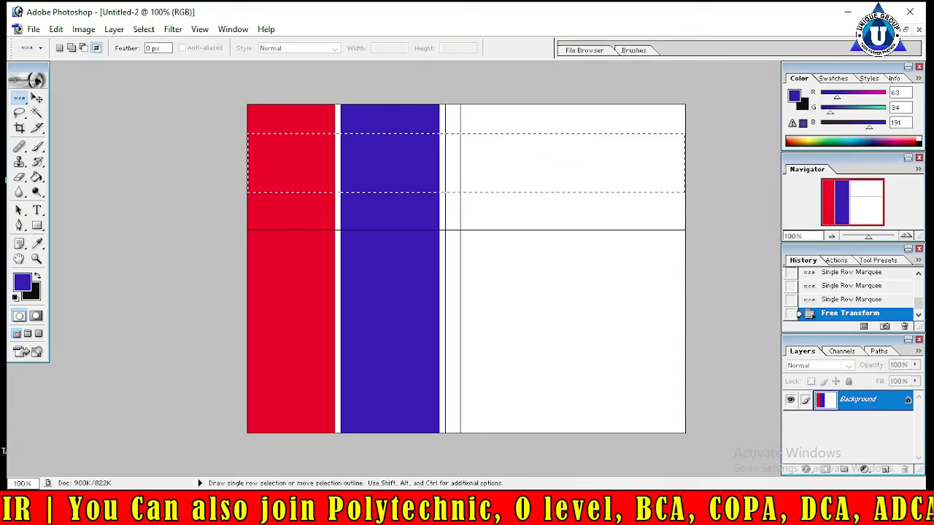
Add more one-pixel rows to the selection and stretch the combined selection downward
left_click(71, 48)
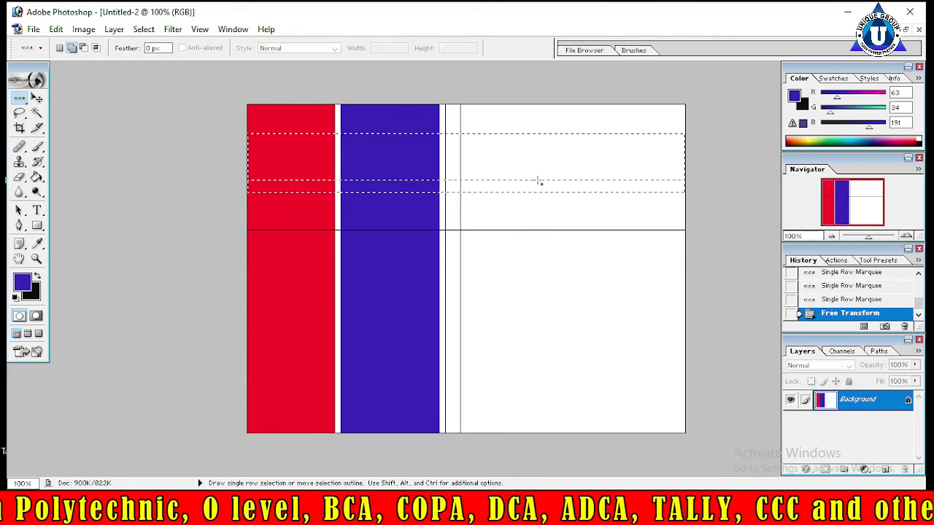
left_click(538, 197)
left_click(538, 194)
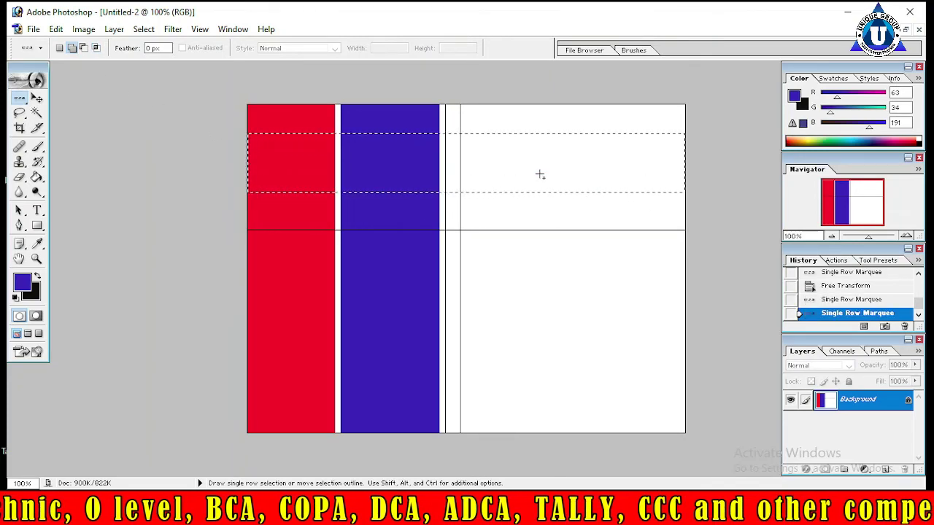
left_click(502, 243)
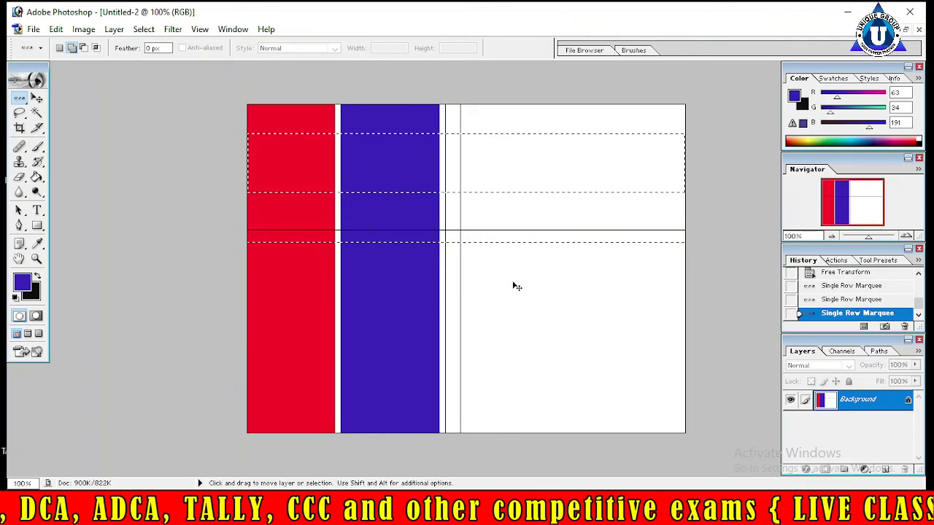
key("ctrl+t")
left_click_drag(504, 243, 500, 299)
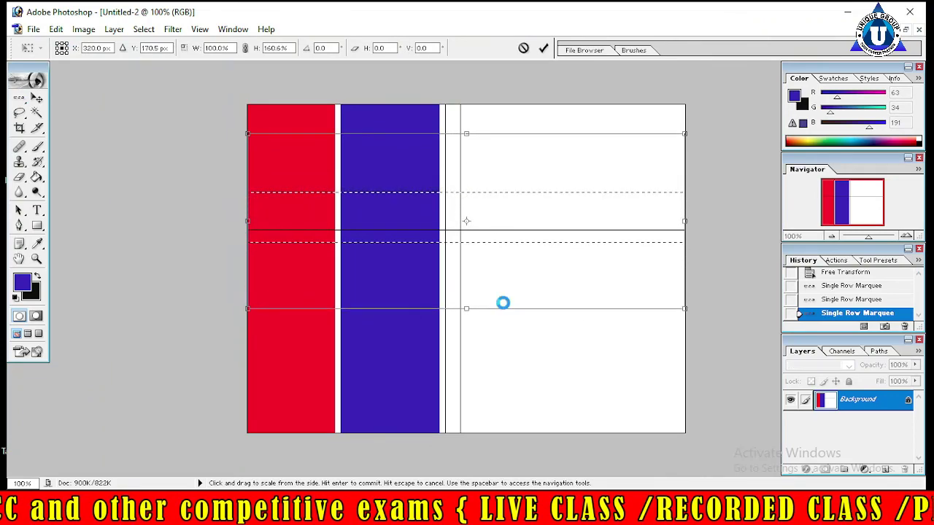
mouse_move(499, 259)
left_mouse_down()
mouse_move(483, 256)
mouse_move(532, 256)
mouse_move(524, 287)
left_mouse_up()
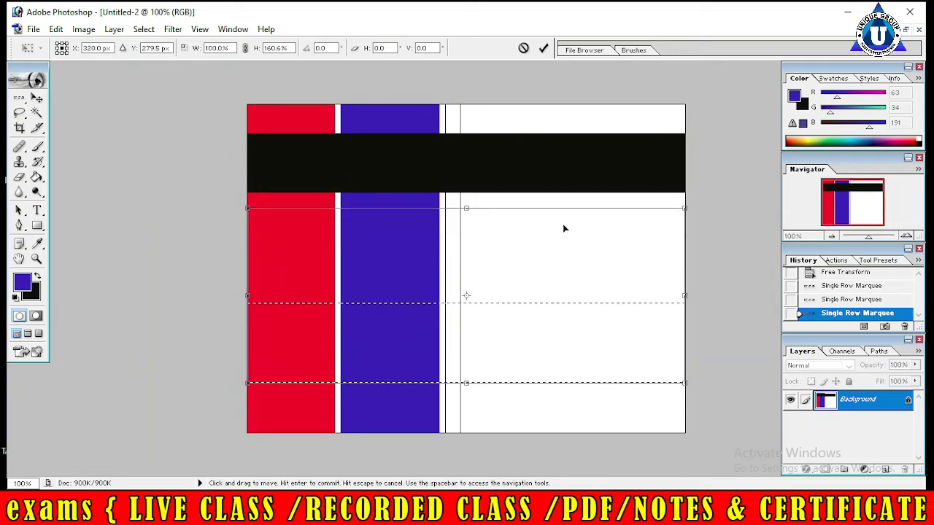
Cancel quitting Photoshop, restore the document window, and begin closing Untitled-2
left_click(909, 11)
left_click(510, 204)
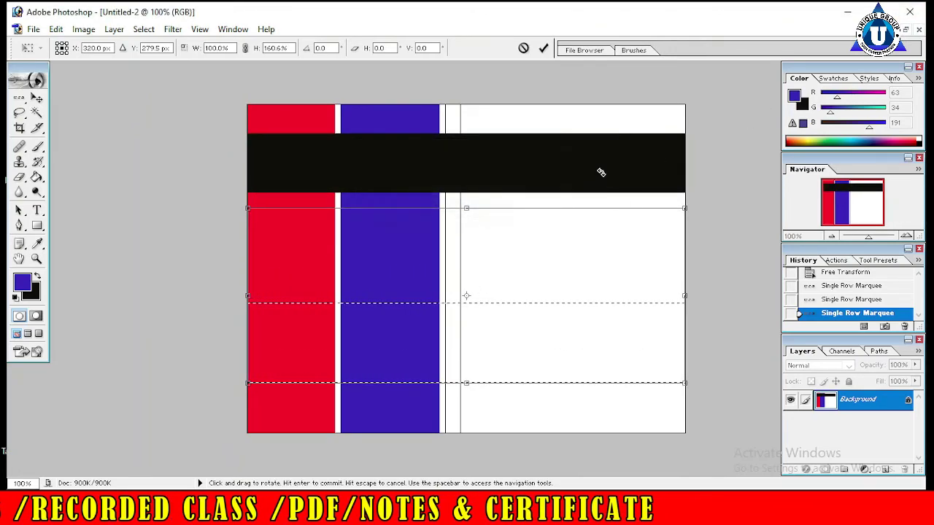
left_click(905, 29)
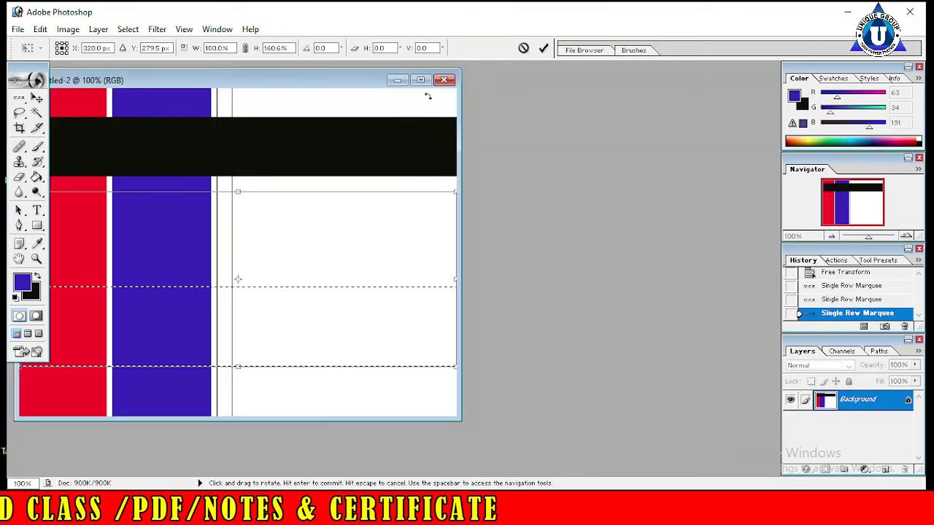
left_click(444, 80)
left_click(503, 204)
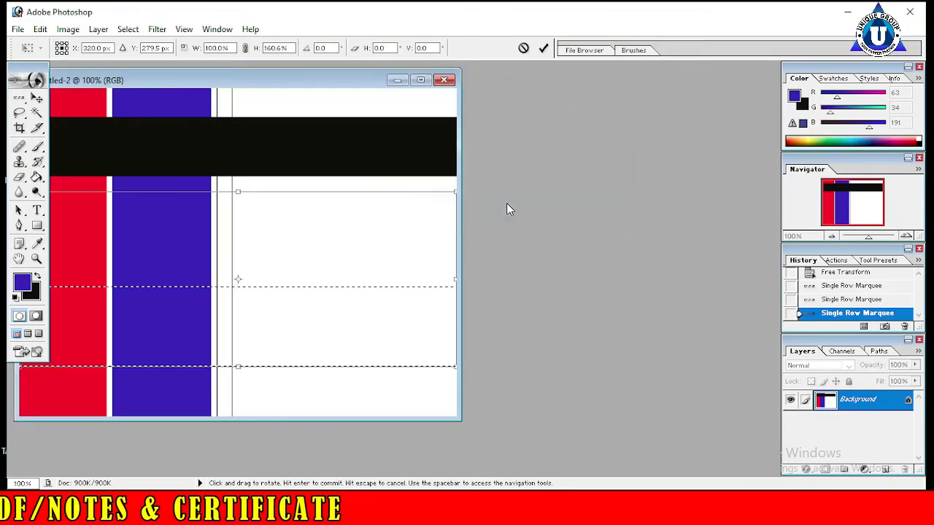
left_click(444, 80)
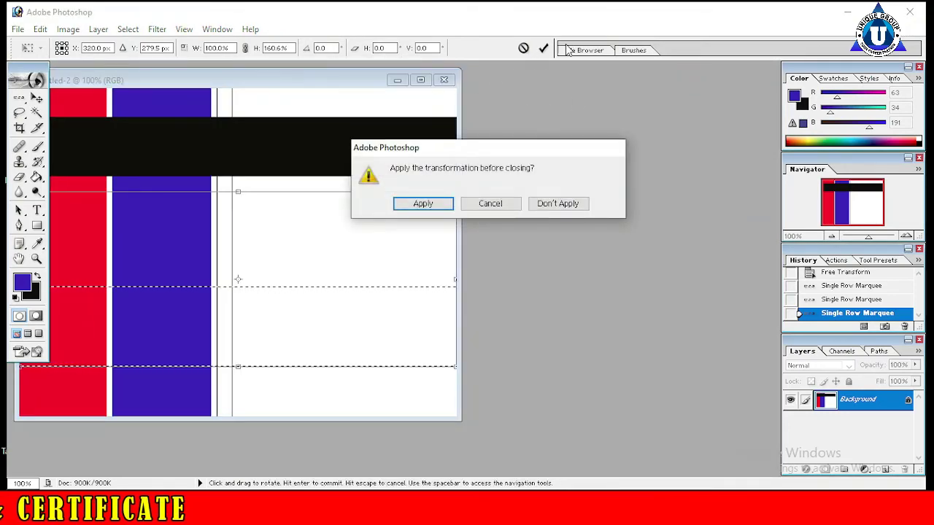
Discard the pending transform, close the old document unsaved, and close an accidental 800 x 1 document
left_click(556, 206)
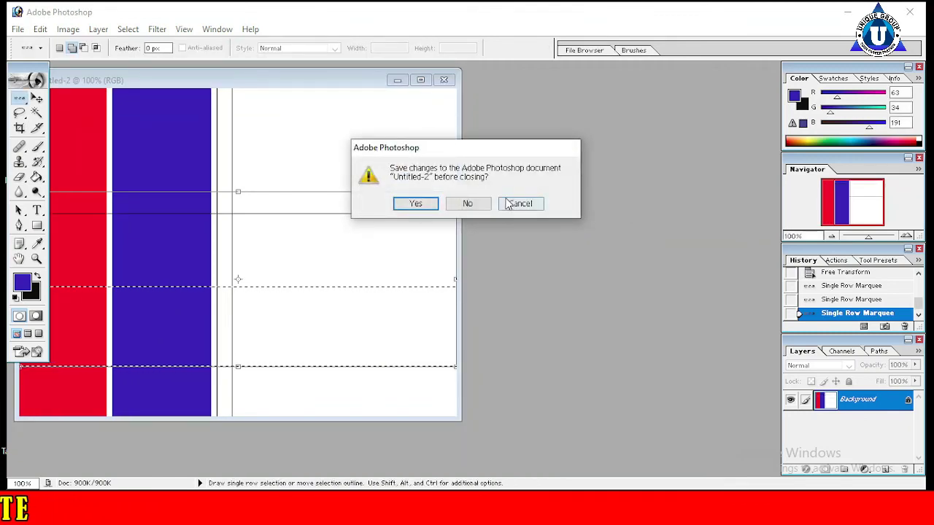
left_click(469, 204)
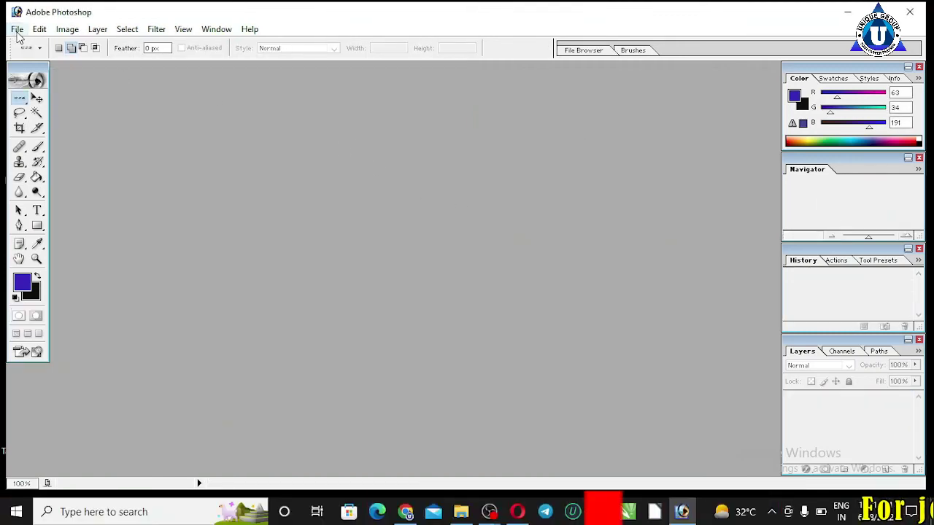
left_click(40, 29)
left_click(20, 40)
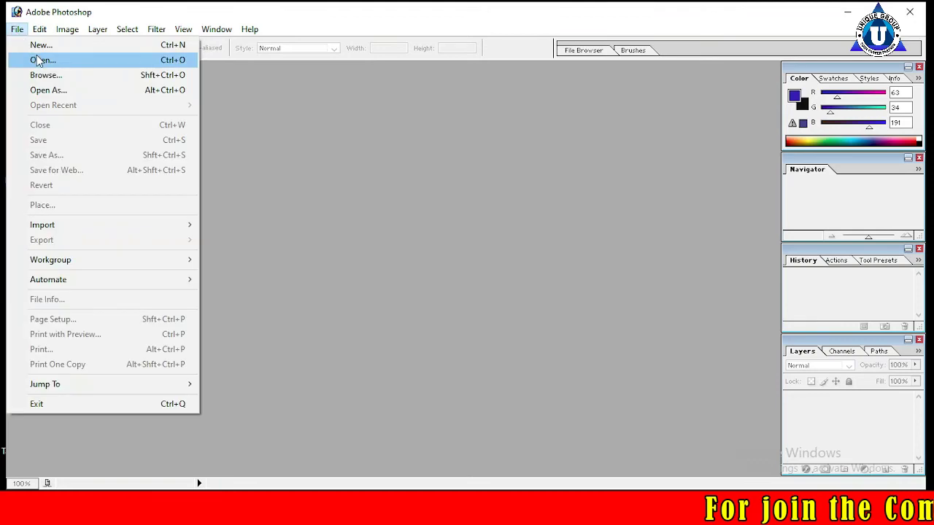
left_click(62, 45)
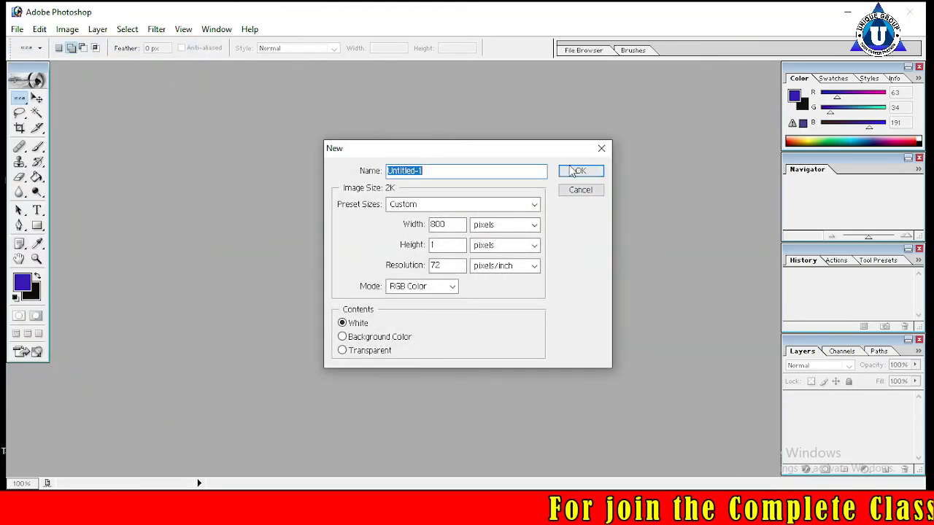
left_click(576, 171)
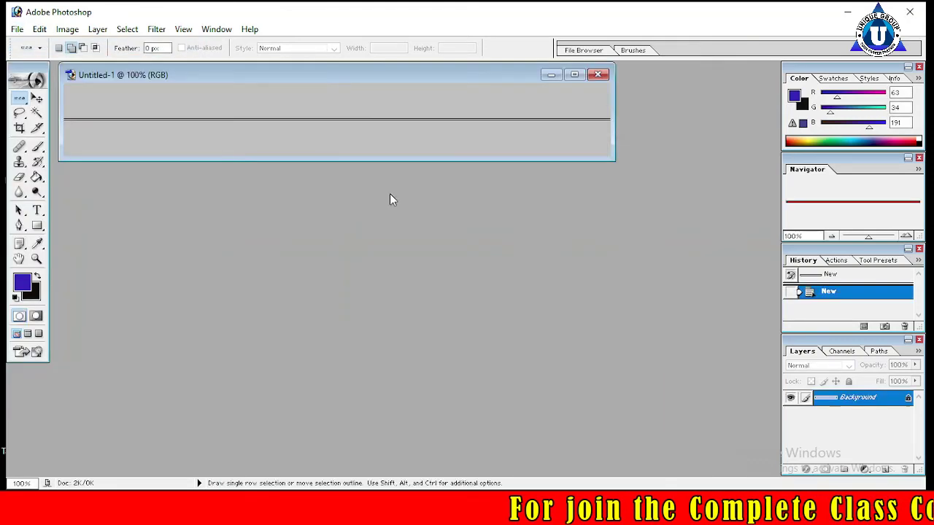
left_click(597, 74)
Create a new 640 x 480 white document and maximize its window
left_click(16, 29)
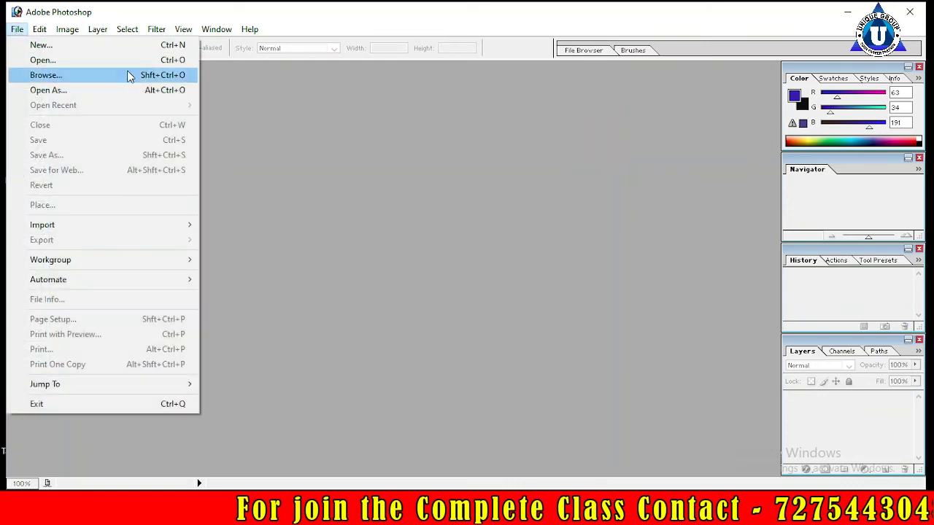
left_click(87, 45)
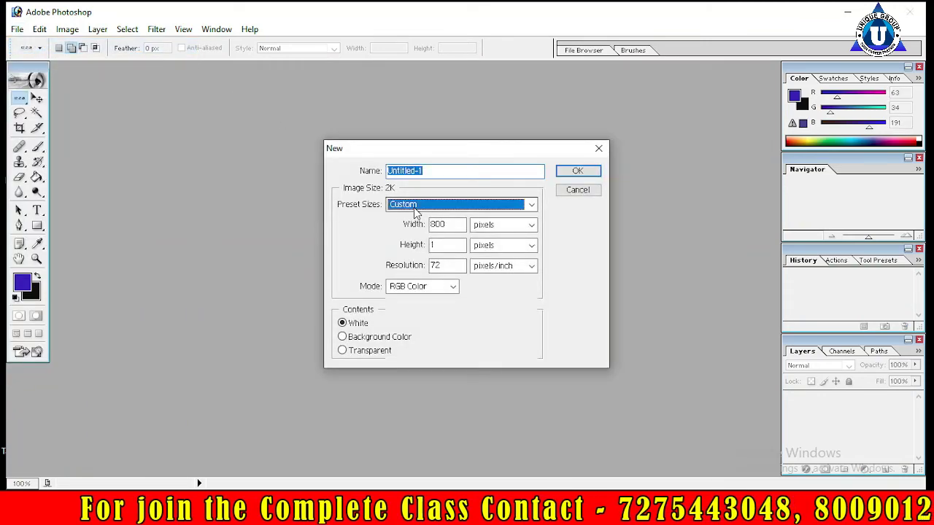
left_click(414, 206)
left_click(408, 148)
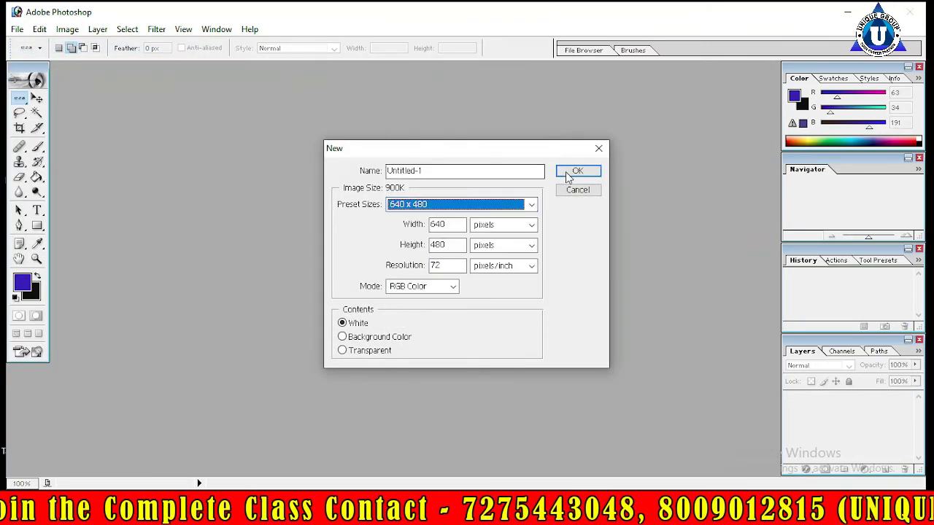
left_click(577, 171)
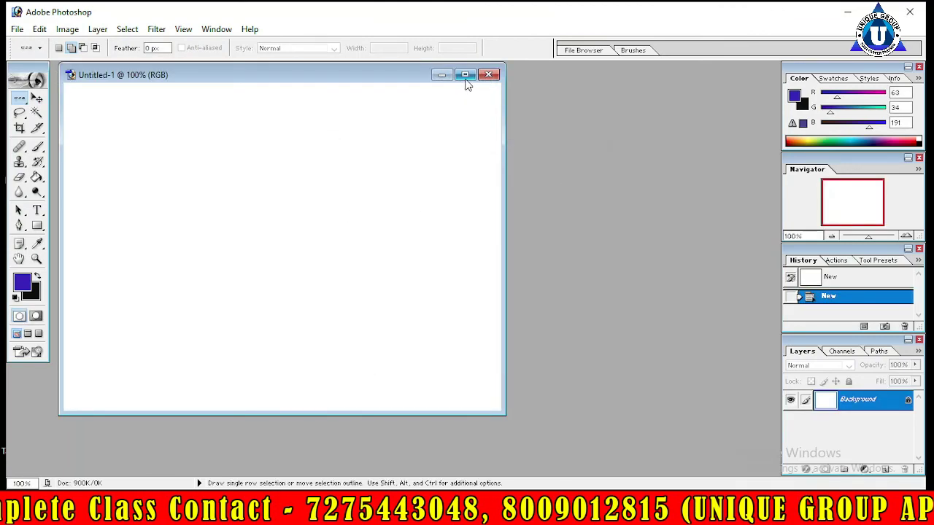
left_click(466, 75)
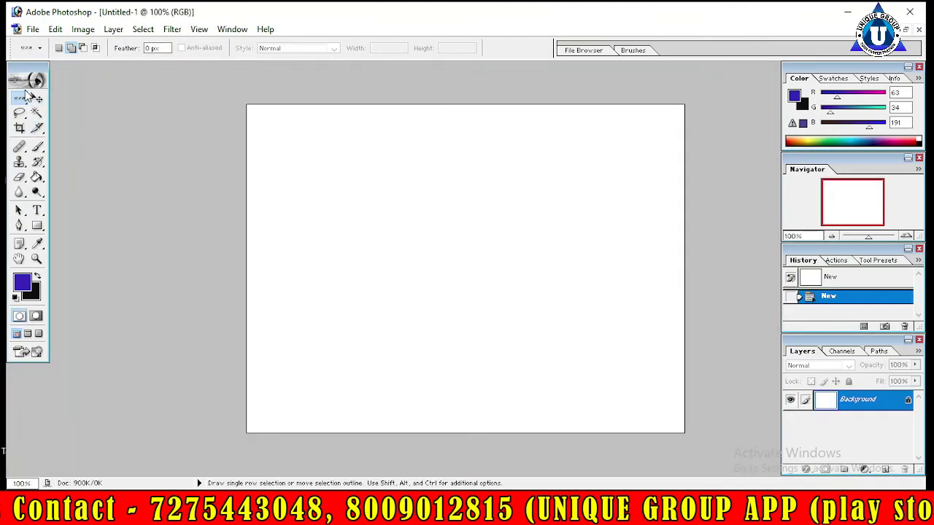
Stretch a single-row marquee selection downward into a wide horizontal band
left_click(364, 195)
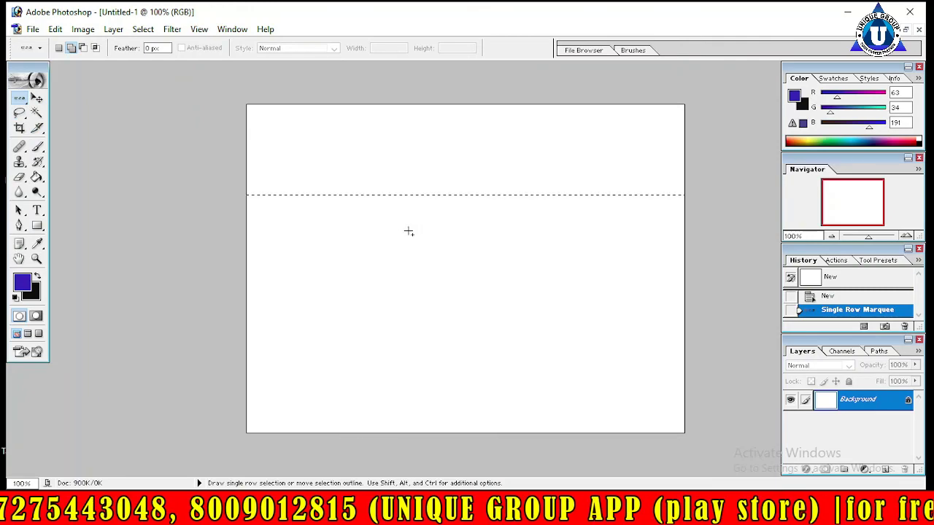
key("ctrl+t")
left_click_drag(461, 195, 462, 245)
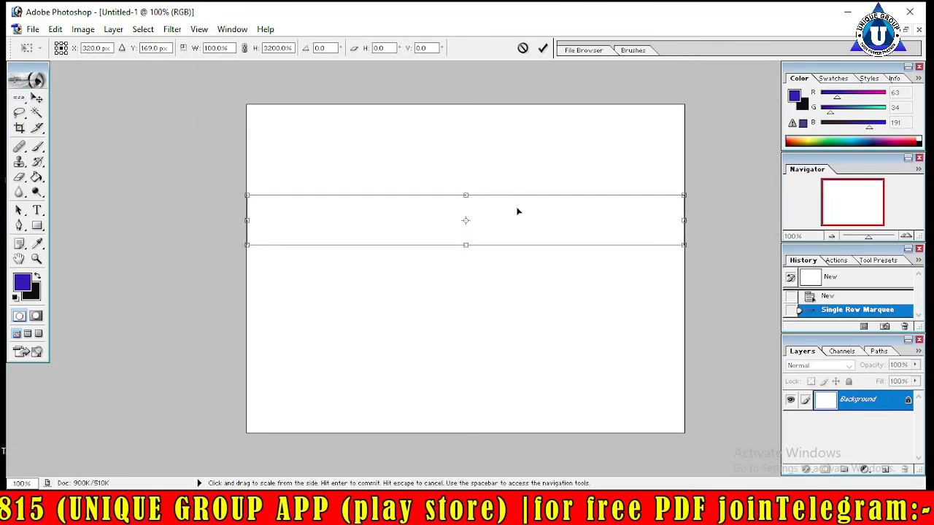
left_click(543, 50)
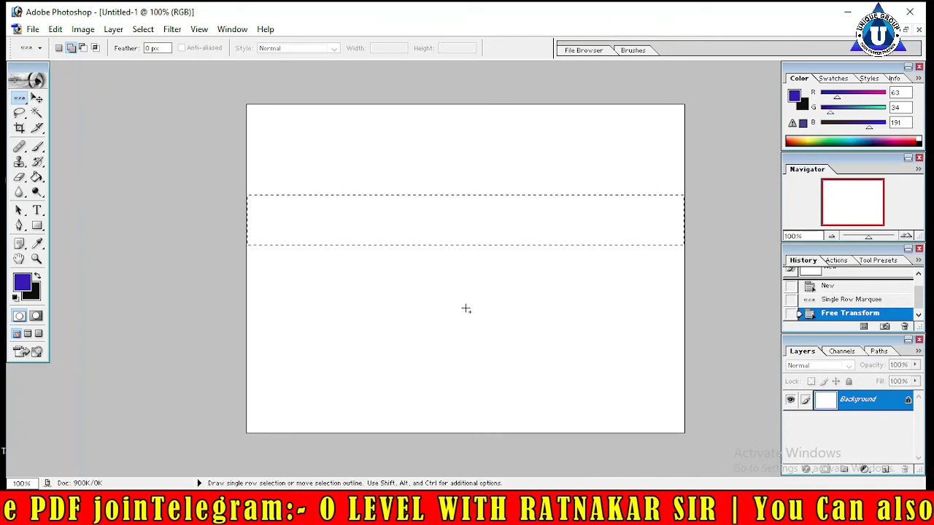
Add a one-pixel Single Column Marquee selection near the canvas centre and start a transform
left_click(19, 98)
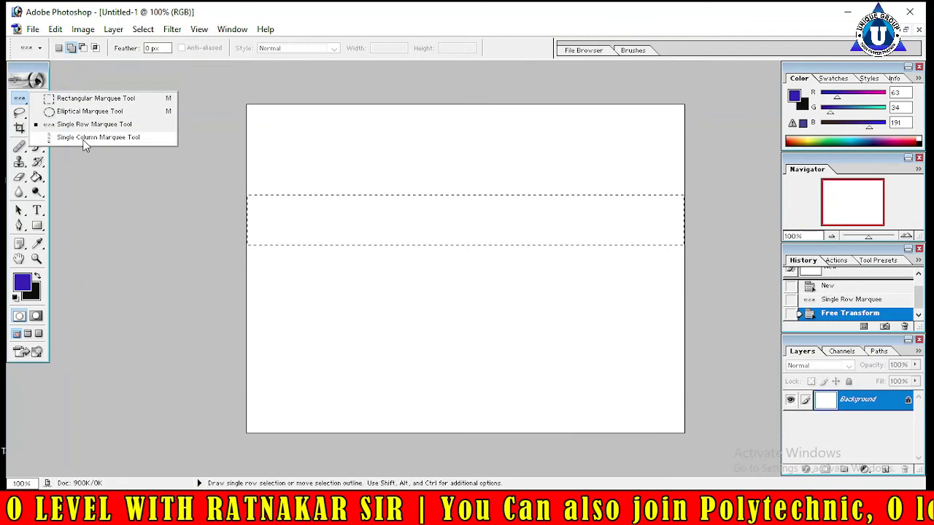
left_click(84, 138)
left_click(446, 233)
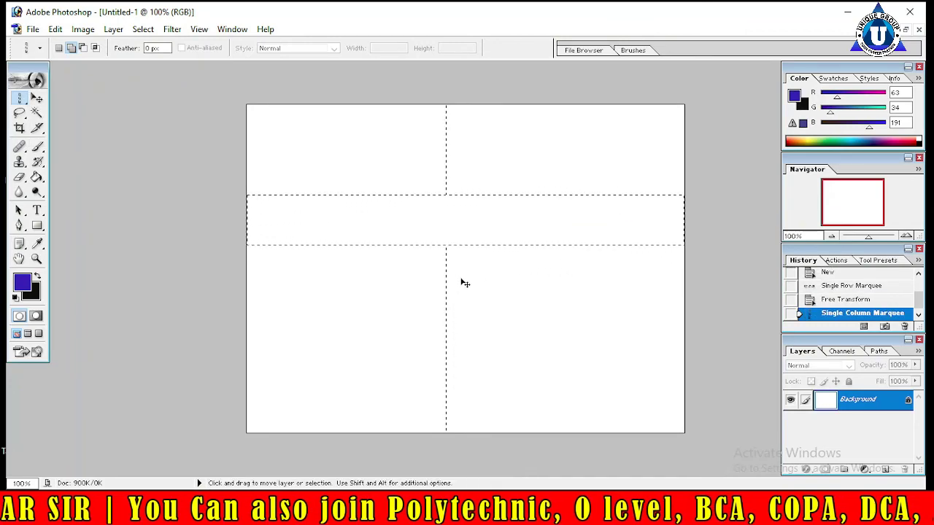
key("ctrl+t")
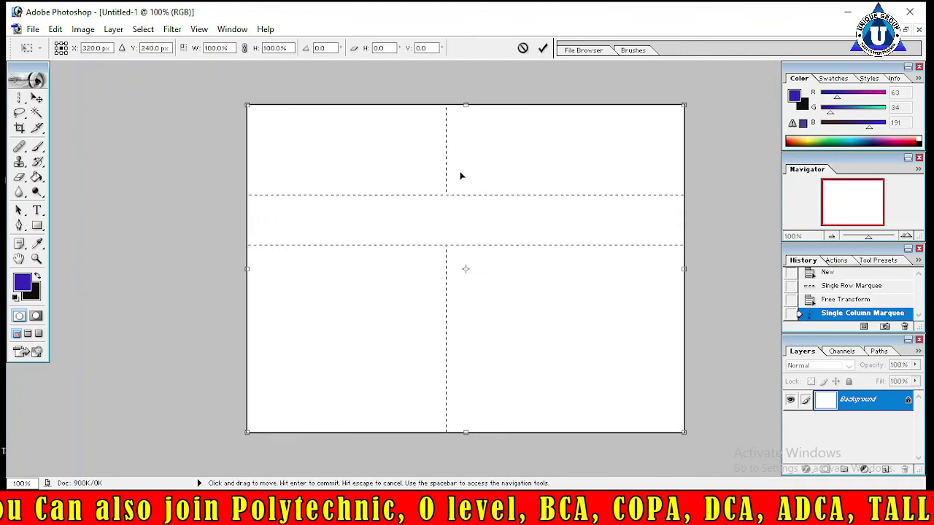
Squeeze the selected content inward from both sides, exposing black band segments around a white gap
left_click(543, 50)
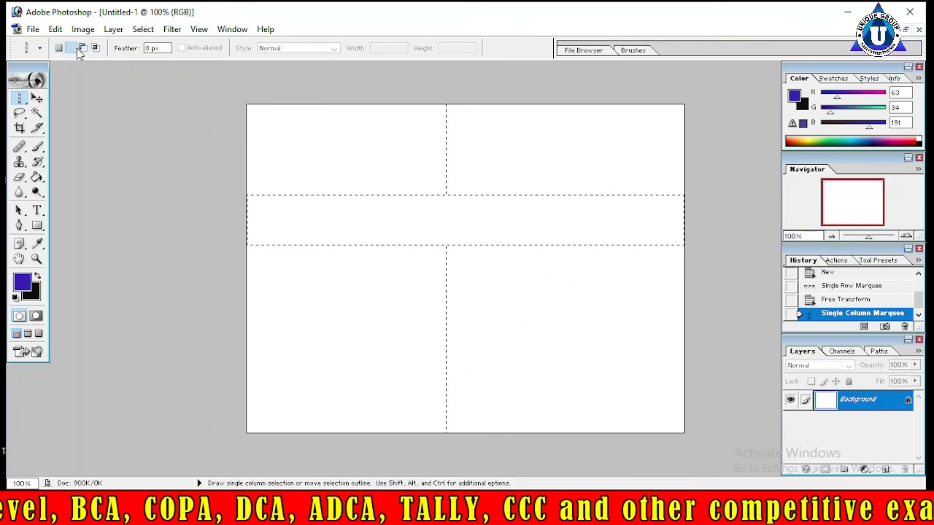
key("ctrl+t")
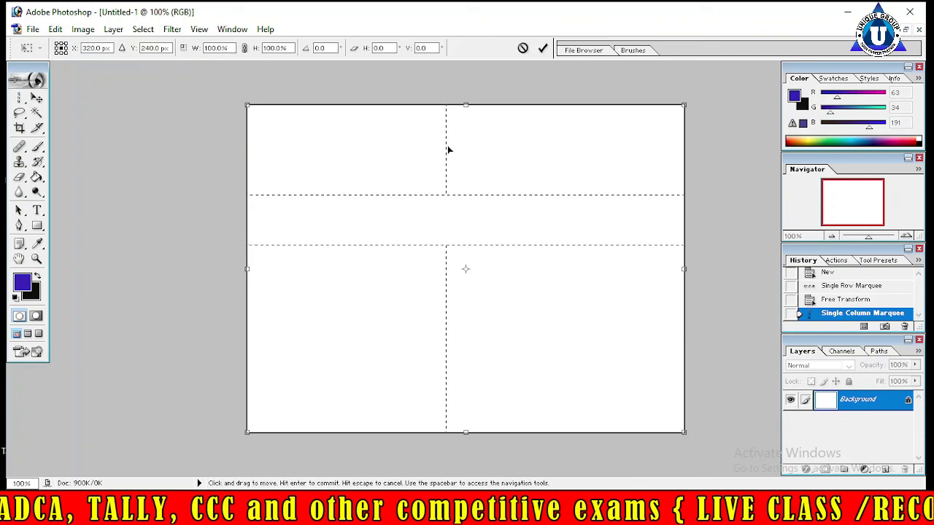
mouse_move(442, 158)
left_mouse_down()
mouse_move(459, 161)
mouse_move(442, 163)
left_mouse_up()
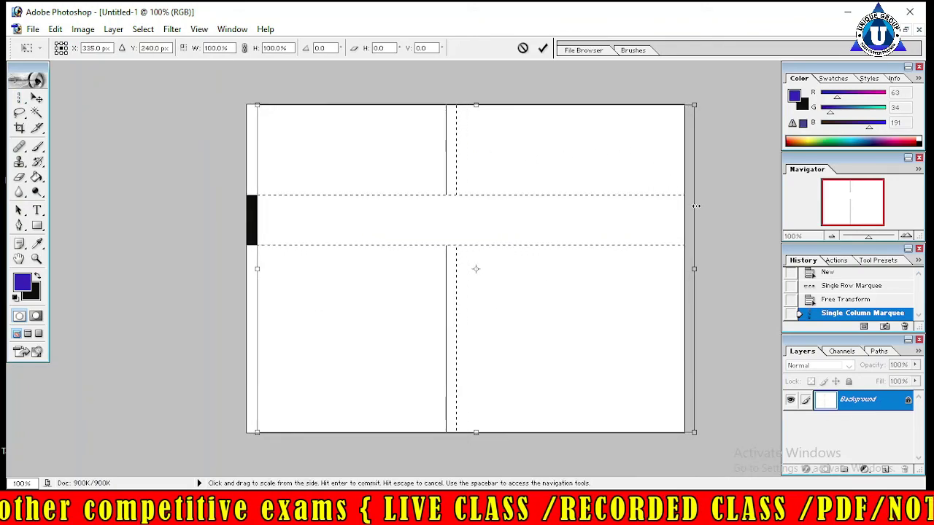
left_click_drag(690, 212, 495, 213)
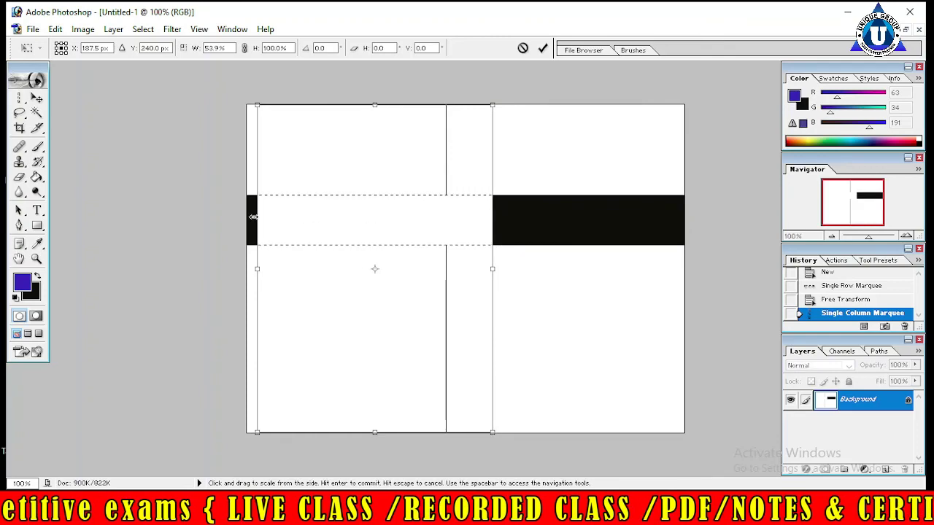
left_click_drag(257, 216, 414, 228)
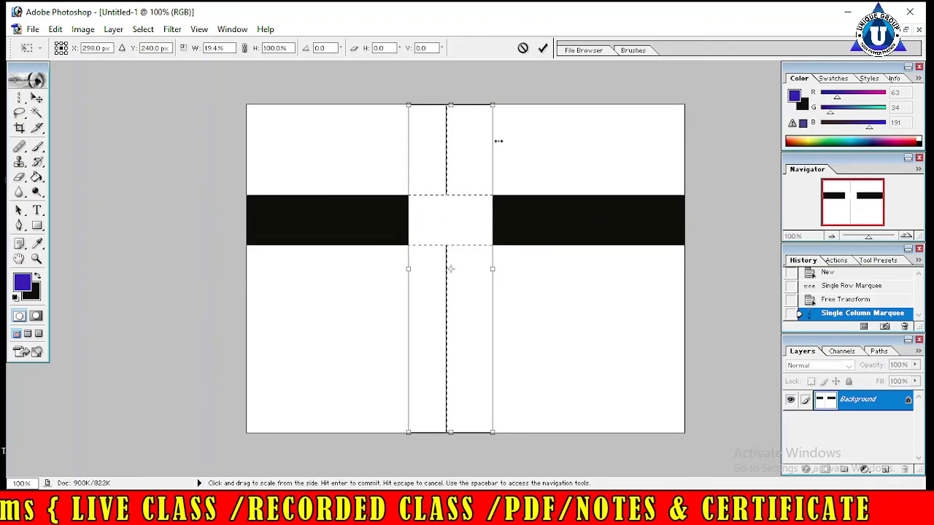
left_click(543, 49)
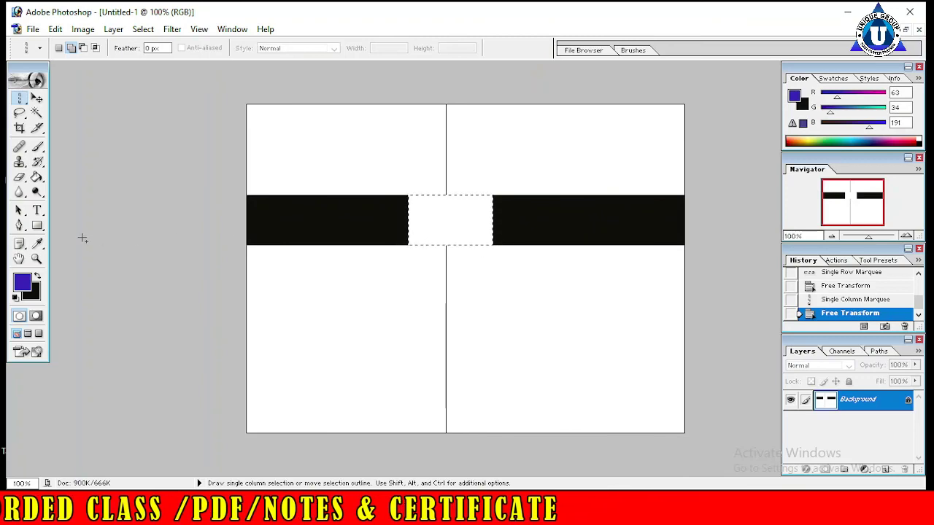
left_click(19, 177)
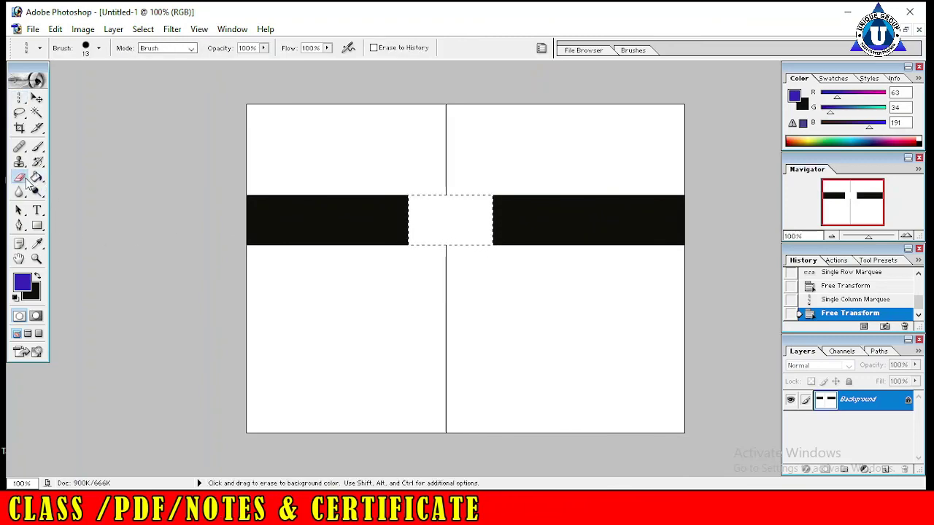
Fill the central gap blue, then clear it to black so the band runs unbroken
left_click(20, 284)
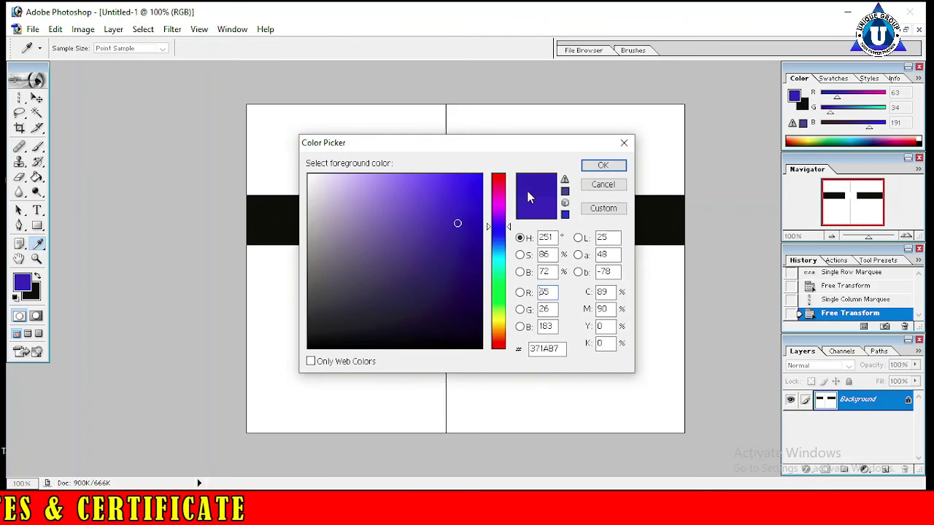
left_click(588, 167)
left_click(431, 230)
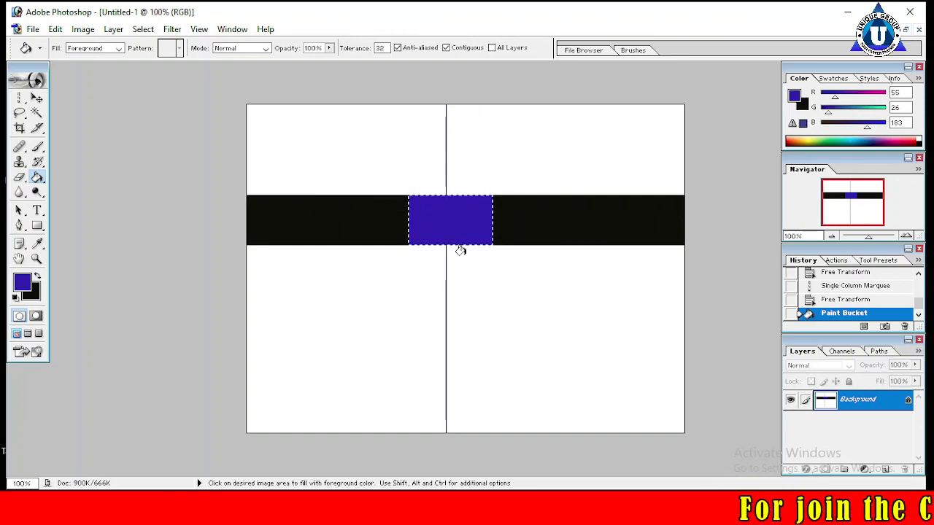
left_click(35, 277)
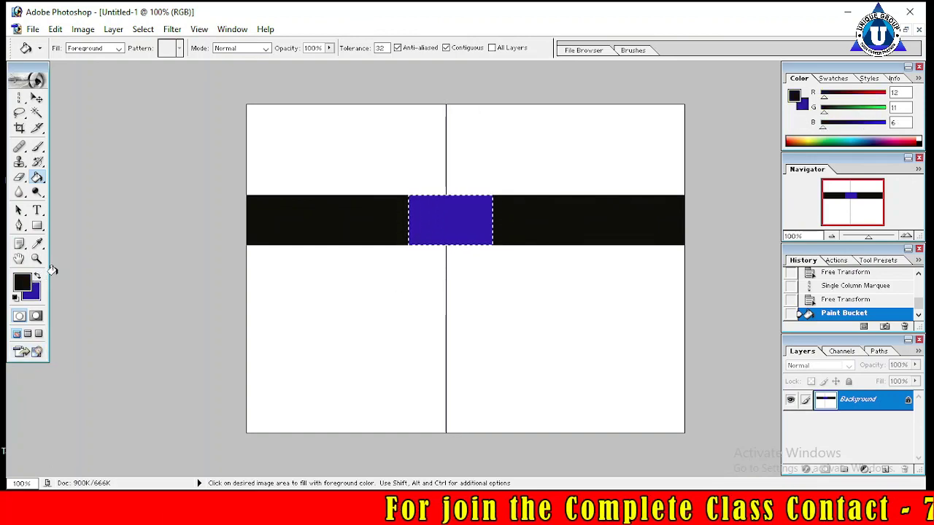
key("Delete")
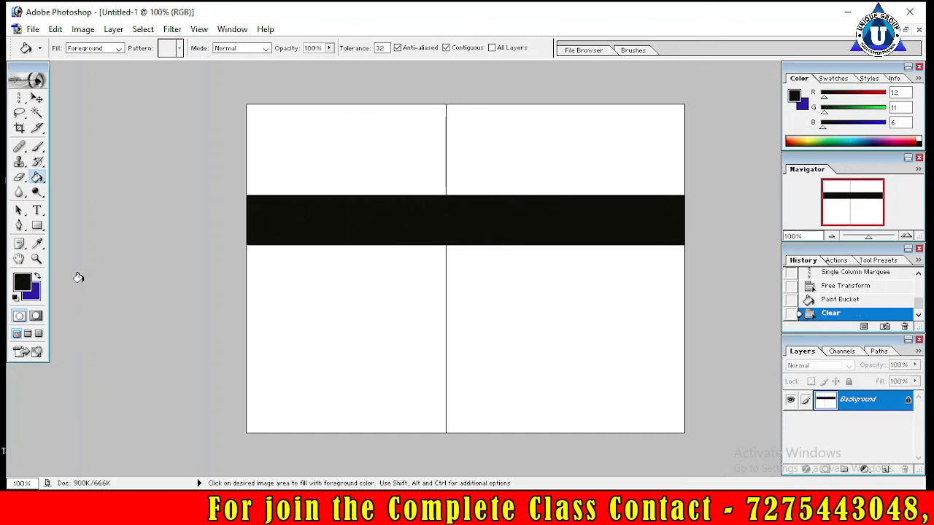
left_click(36, 276)
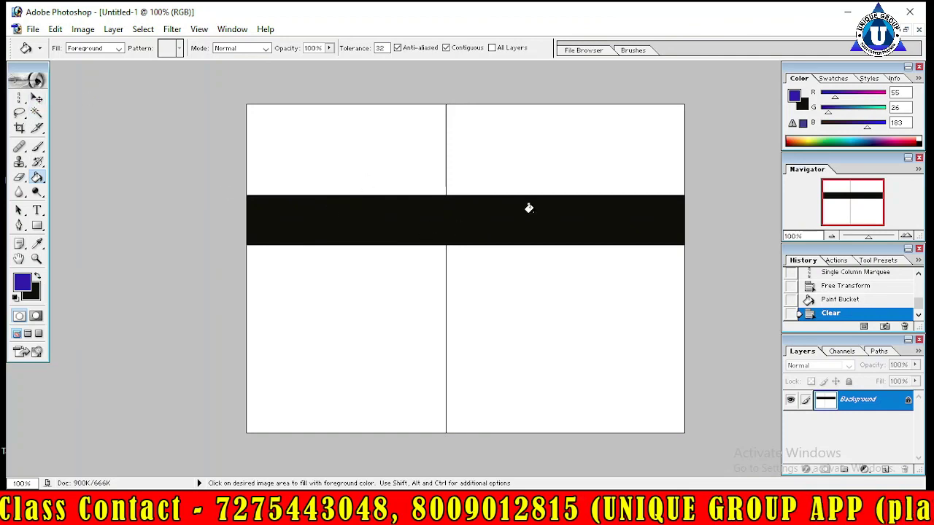
Keep the Single Column Marquee Tool selected from the marquee flyout
left_click_drag(19, 97, 128, 131)
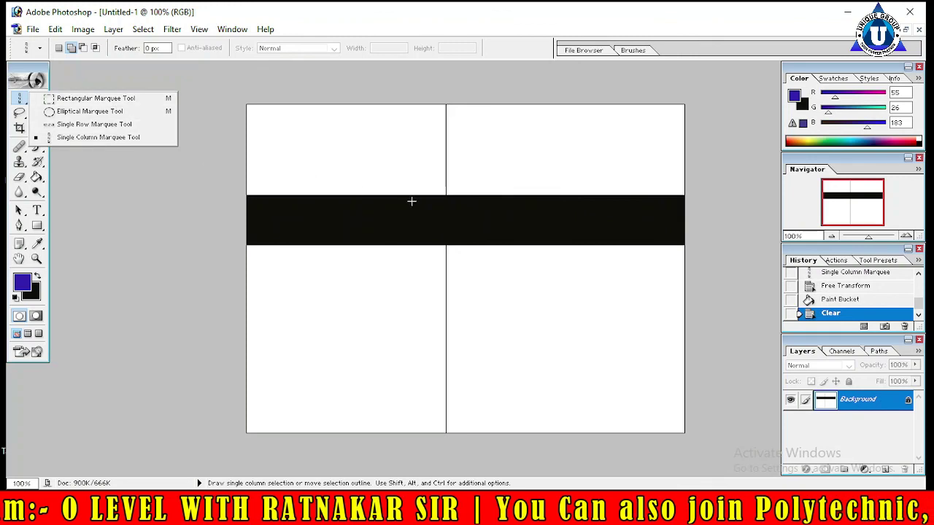
left_click(33, 106)
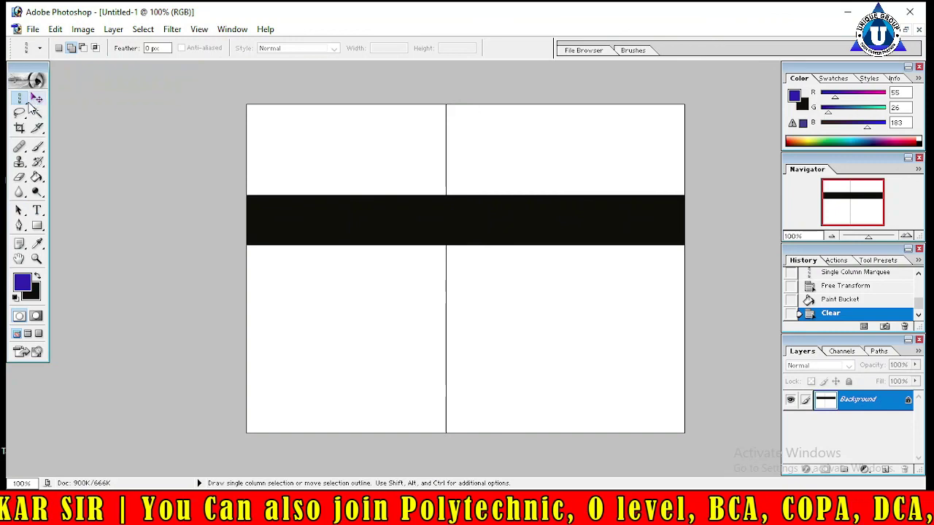